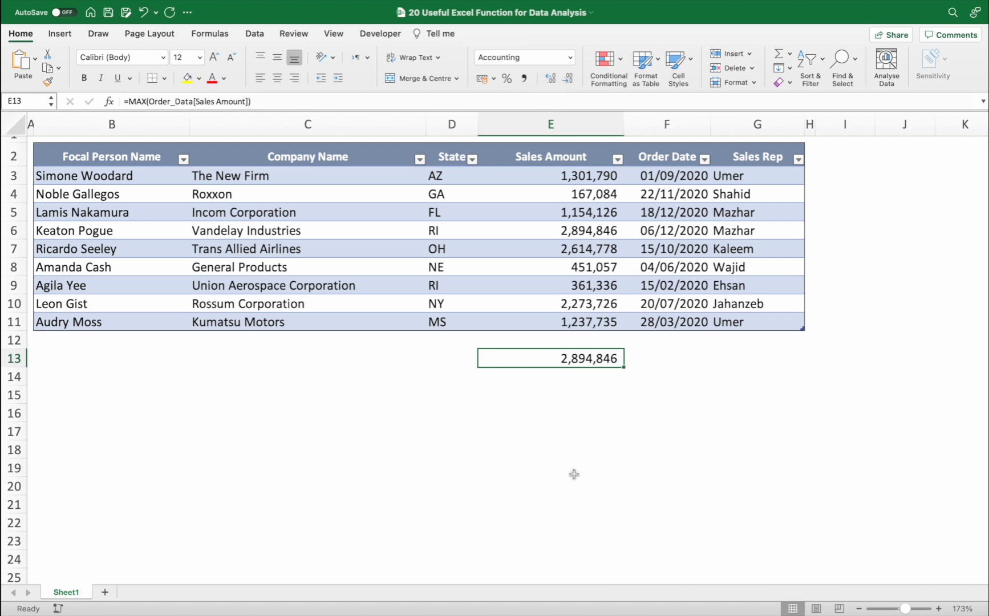
- Enter a MIN formula over the table's Sales Amount column in E14 and format the result with thousands separators
{"action": "key", "text": "Return"}
{"action": "type", "text": "=MIN("}
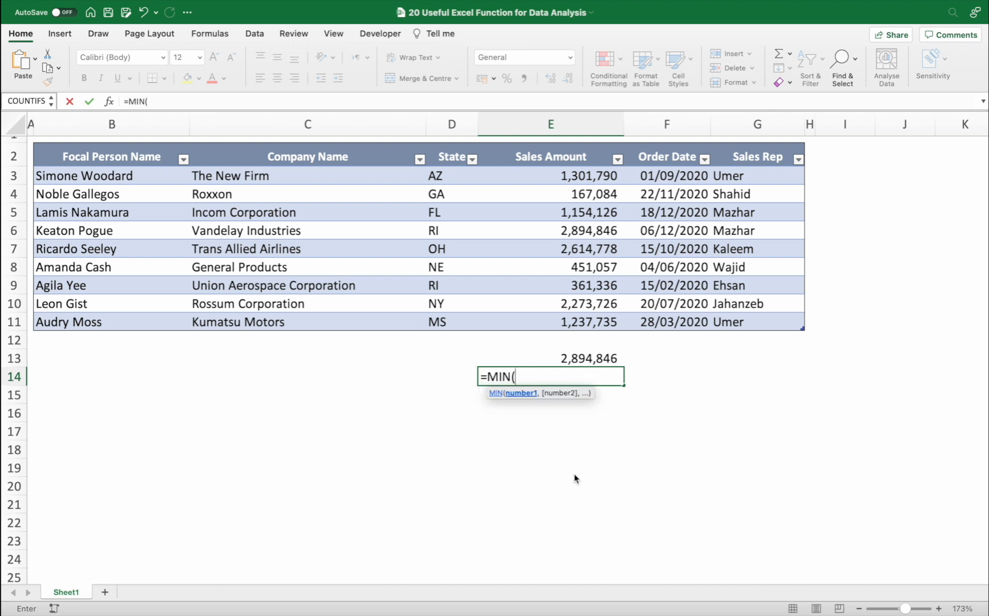
{"action": "key", "text": "Up"}
{"action": "key", "text": "Up"}
{"action": "key", "text": "Up"}
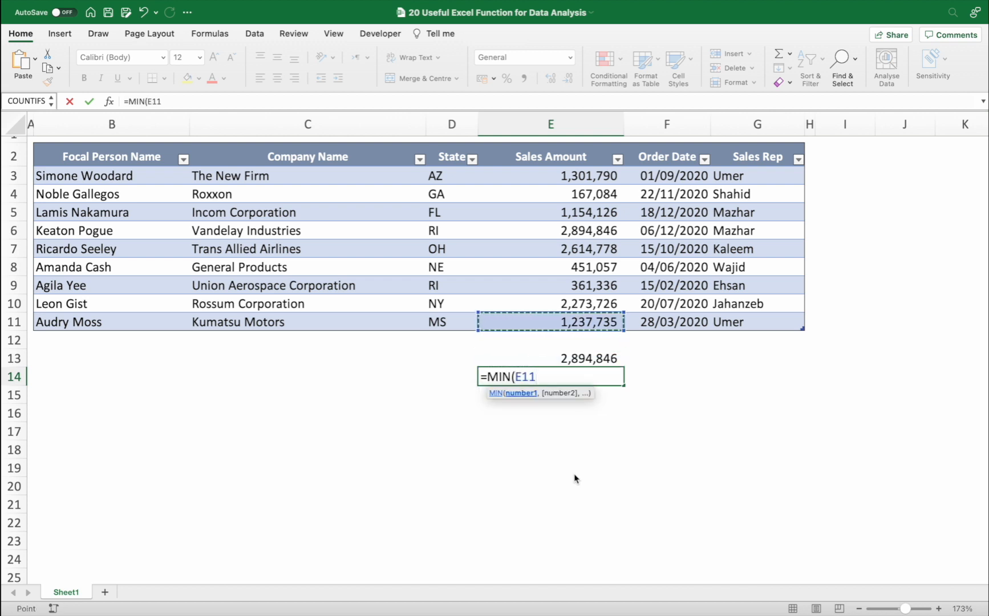
{"action": "key", "text": "ctrl+Up"}
{"action": "key", "text": "Down"}
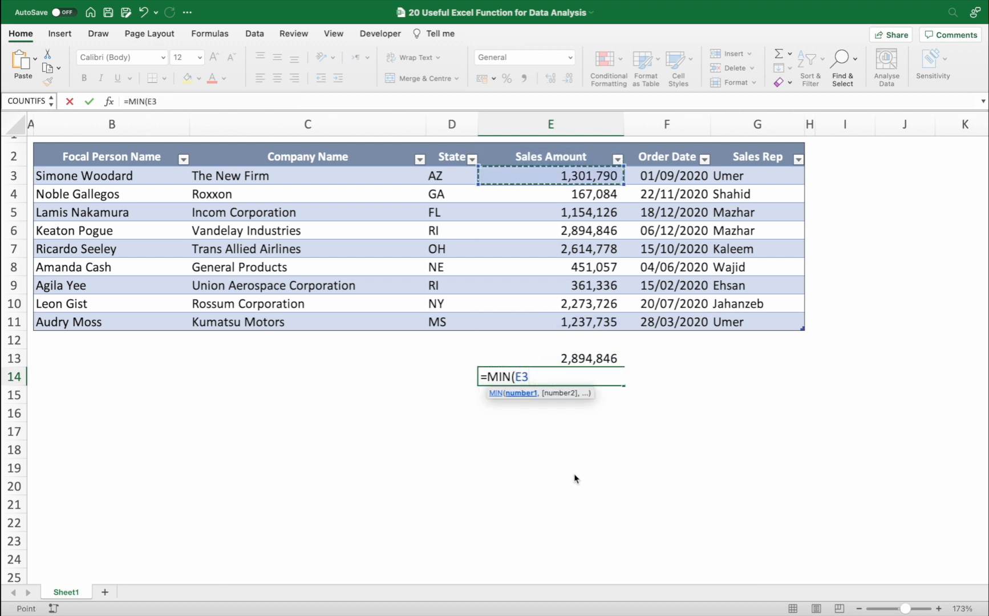
{"action": "key", "text": "ctrl+shift+Down"}
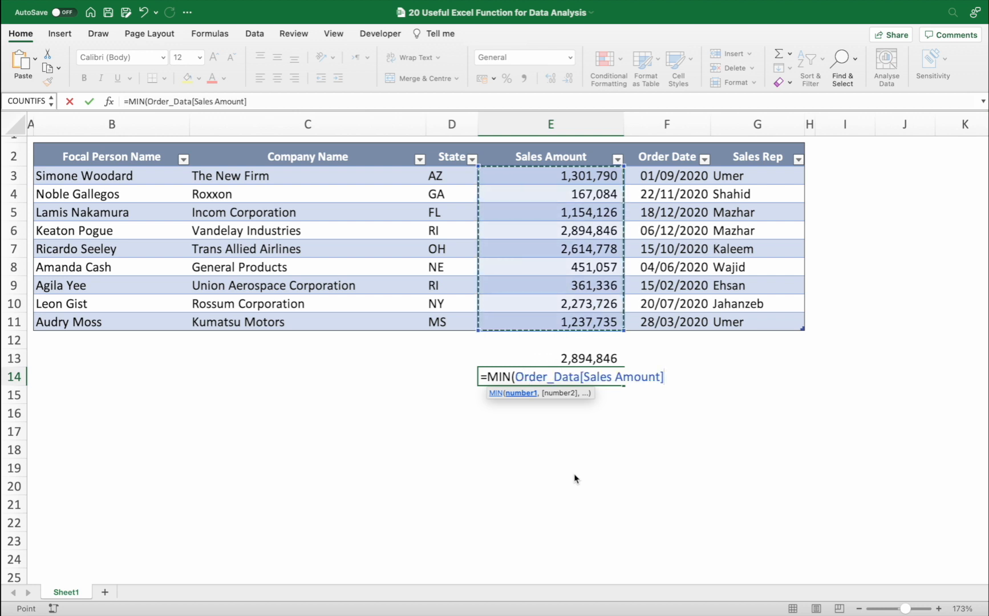
{"action": "key", "text": "Return"}
{"action": "key", "text": "Up"}
{"action": "left_click", "coordinate": [523, 79]}
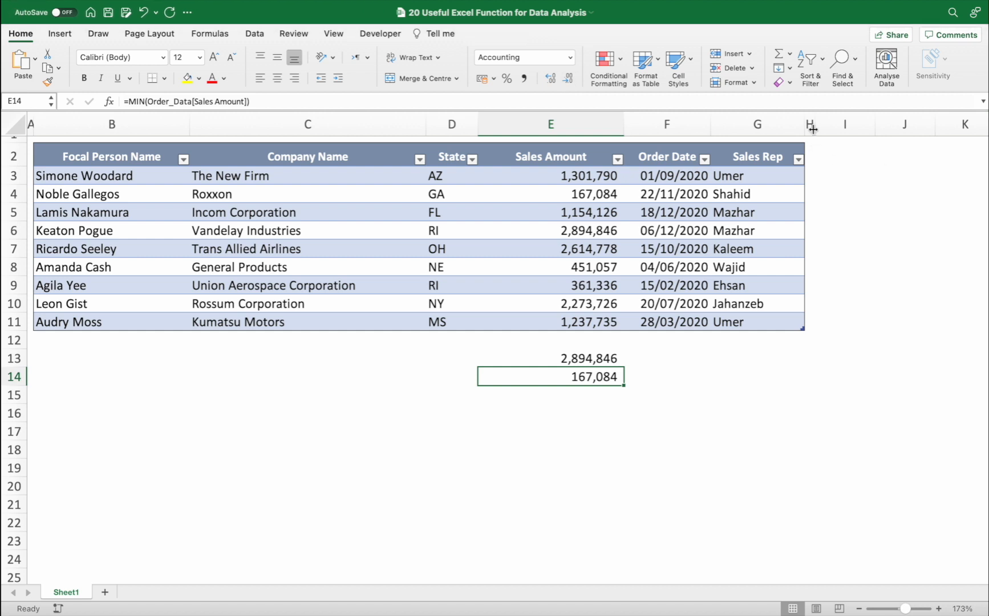
- Widen column H and add a table column headed "Sales > 2M" in H2
{"action": "left_click_drag", "start_coordinate": [813, 129], "coordinate": [879, 129]}
{"action": "left_click", "coordinate": [833, 157]}
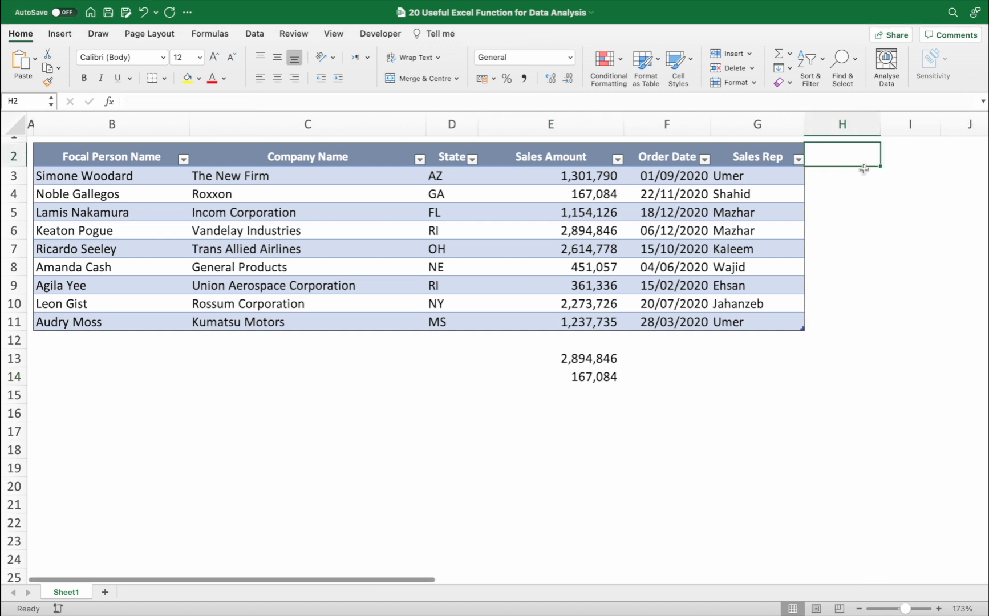
{"action": "type", "text": "Sales "}
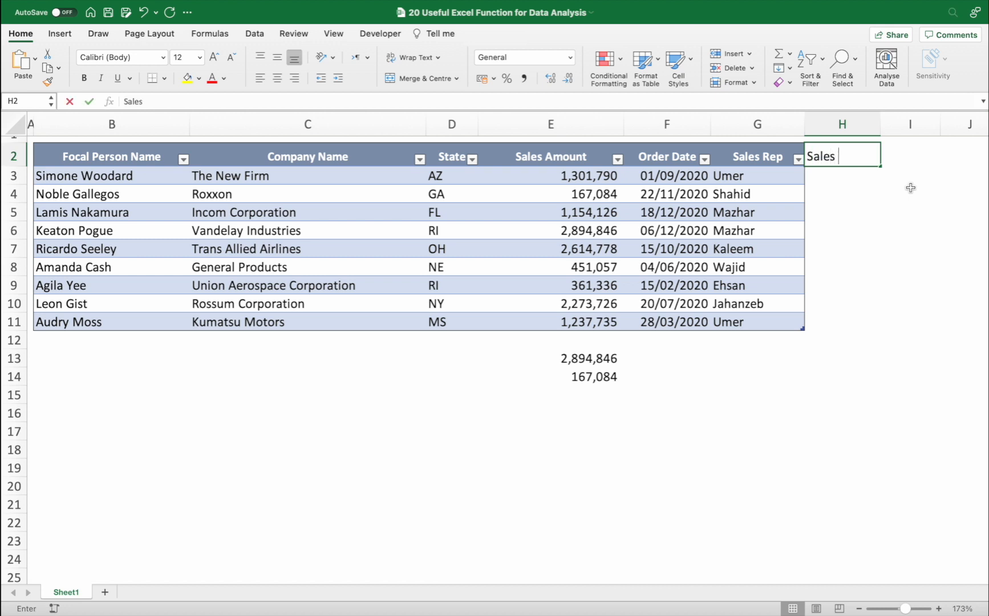
{"action": "type", "text": "> "}
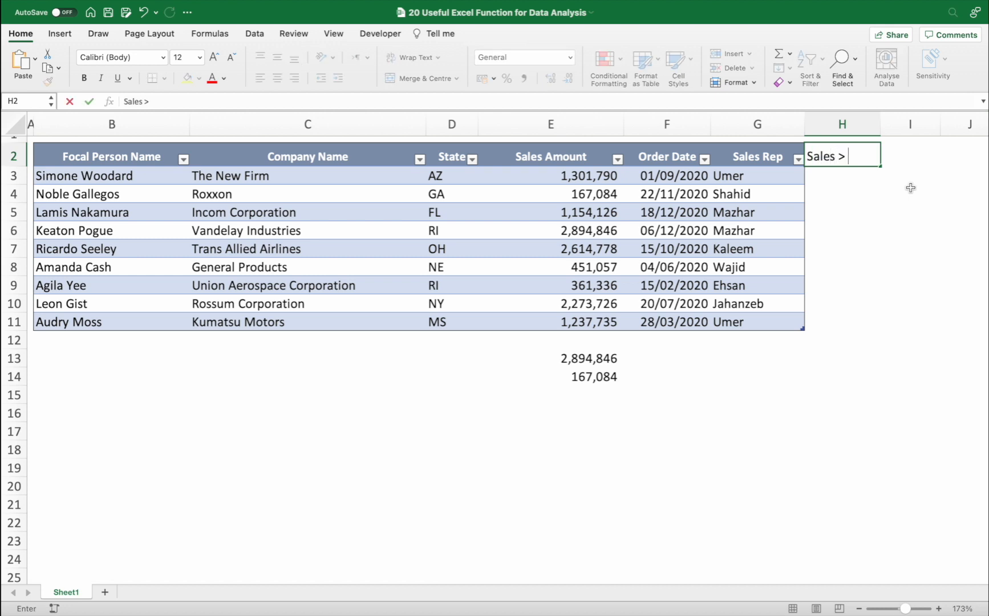
{"action": "type", "text": "2M"}
{"action": "key", "text": "Return"}
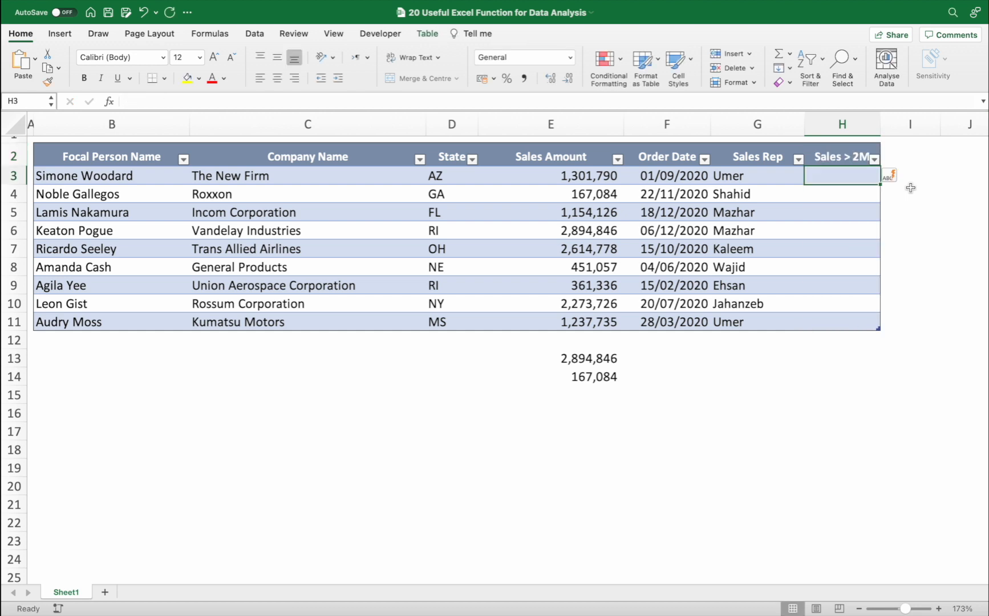
- Start an IF formula in H3 that tests whether the row's Sales Amount is greater than 2000000
{"action": "type", "text": "=if("}
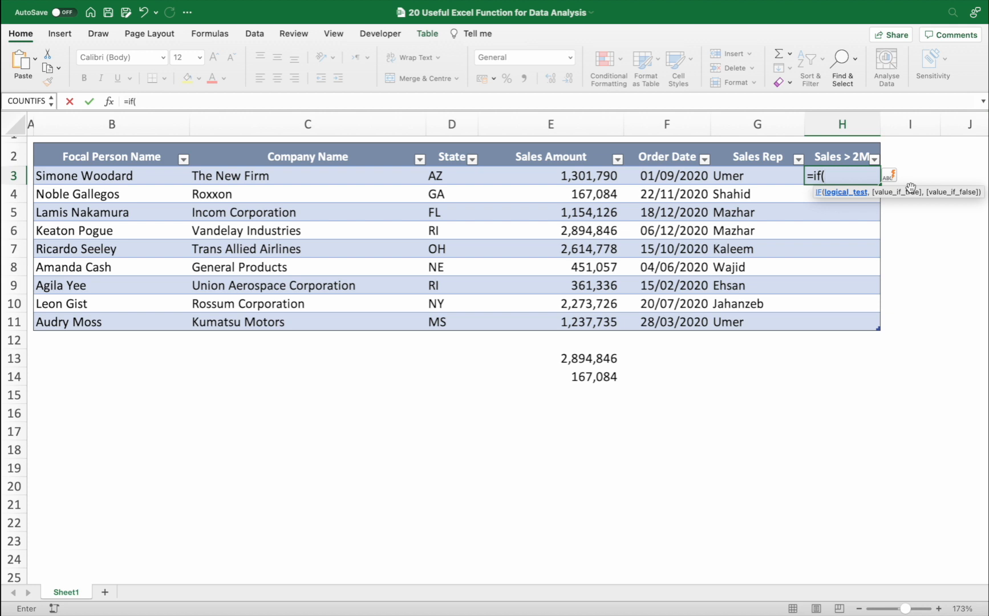
{"action": "key", "text": "Left"}
{"action": "key", "text": "Left"}
{"action": "key", "text": "Left"}
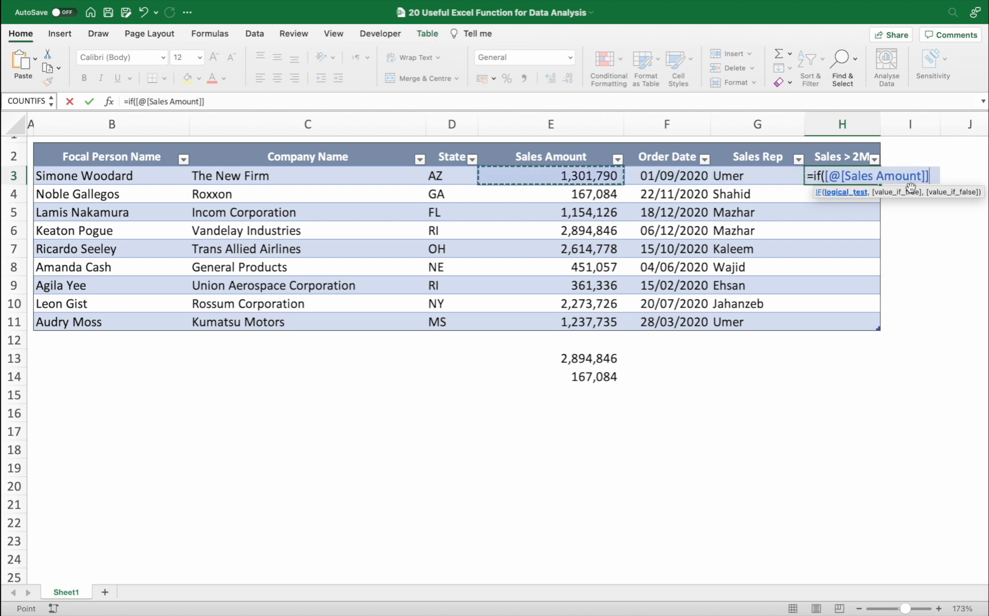
{"action": "type", "text": ">"}
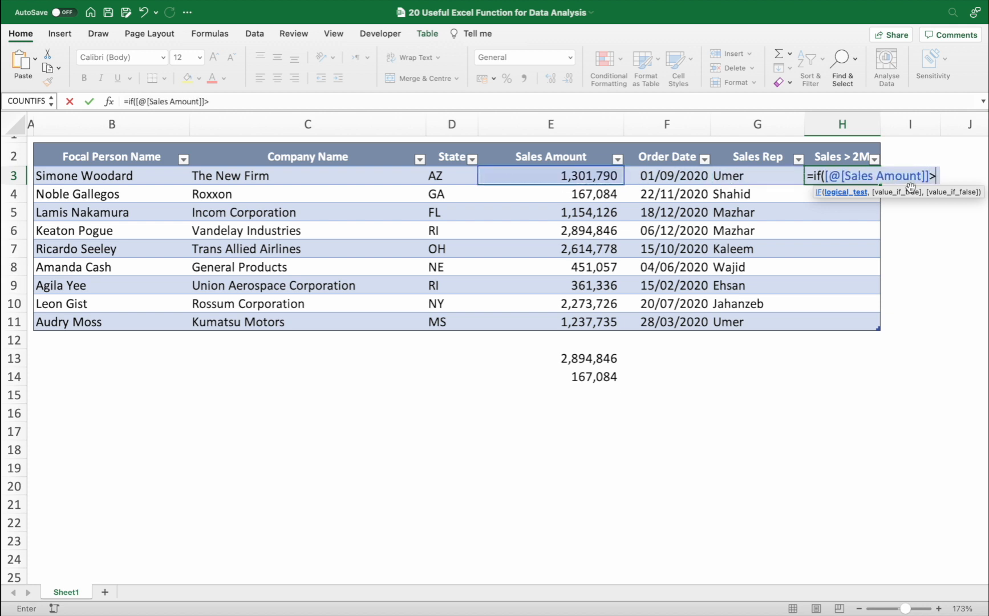
{"action": "type", "text": "2"}
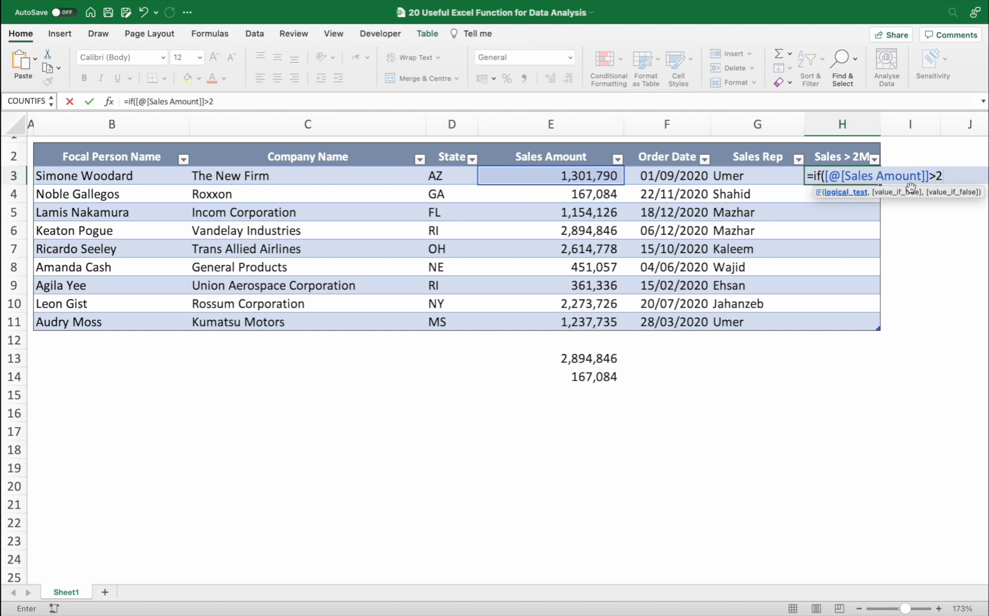
{"action": "type", "text": "000000,"}
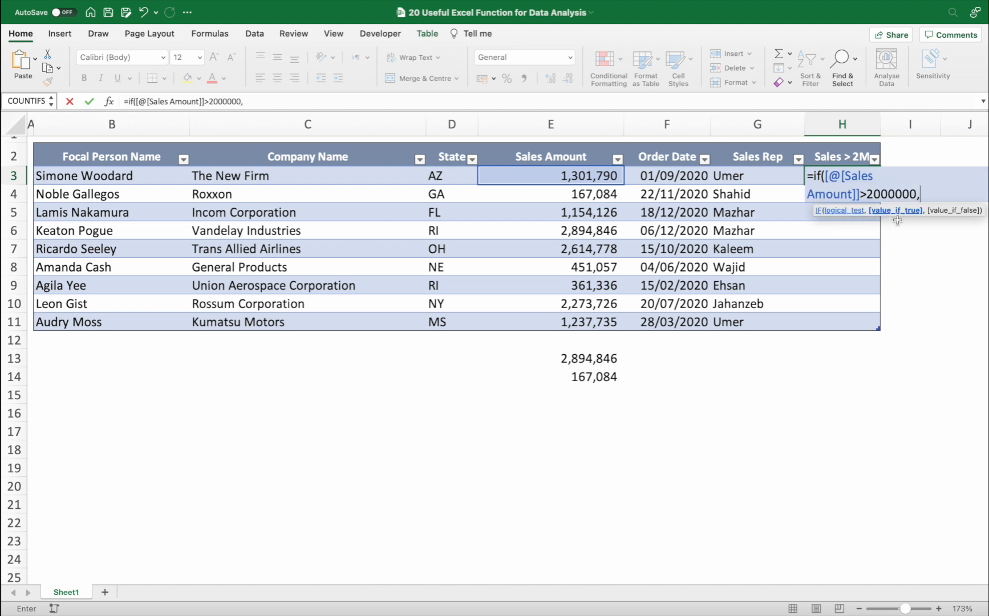
- Complete the IF formula with "Eligible for Reward" if true and "Not Eligible" if false, and widen column H slightly
{"action": "type", "text": "\"Eligible f"}
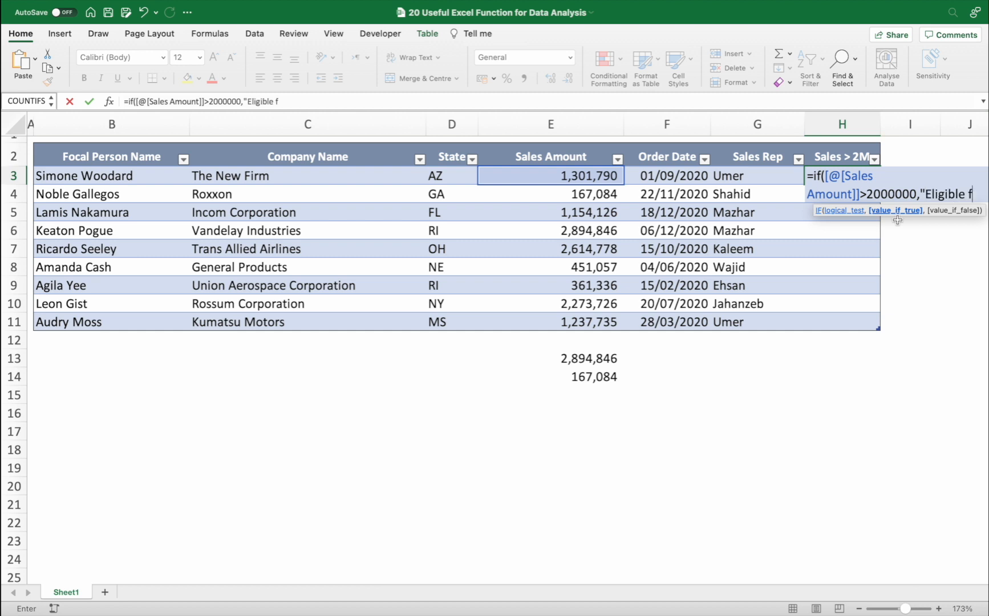
{"action": "type", "text": "or Reward"}
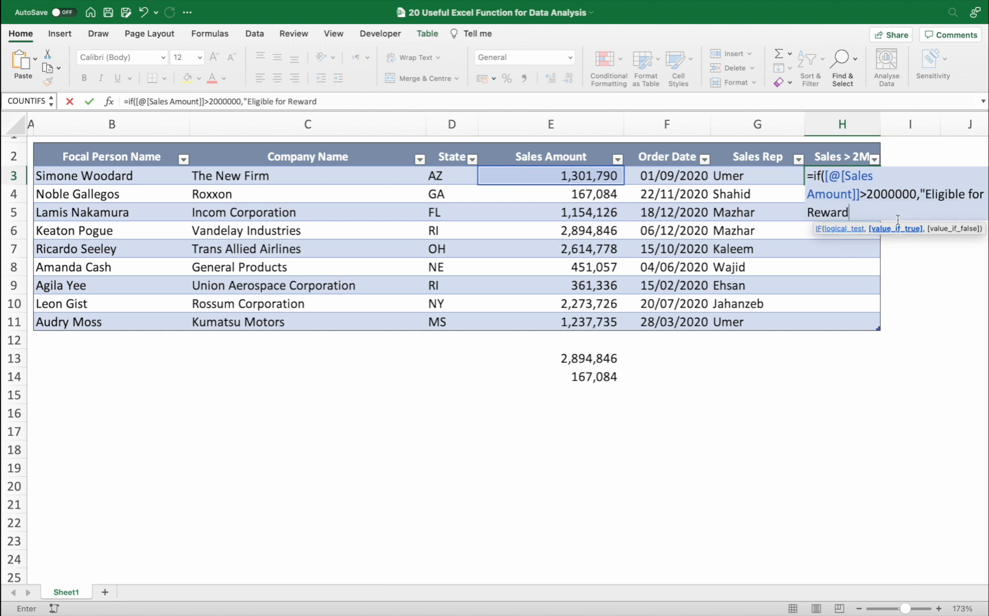
{"action": "type", "text": "\""}
{"action": "type", "text": ",\"Not E"}
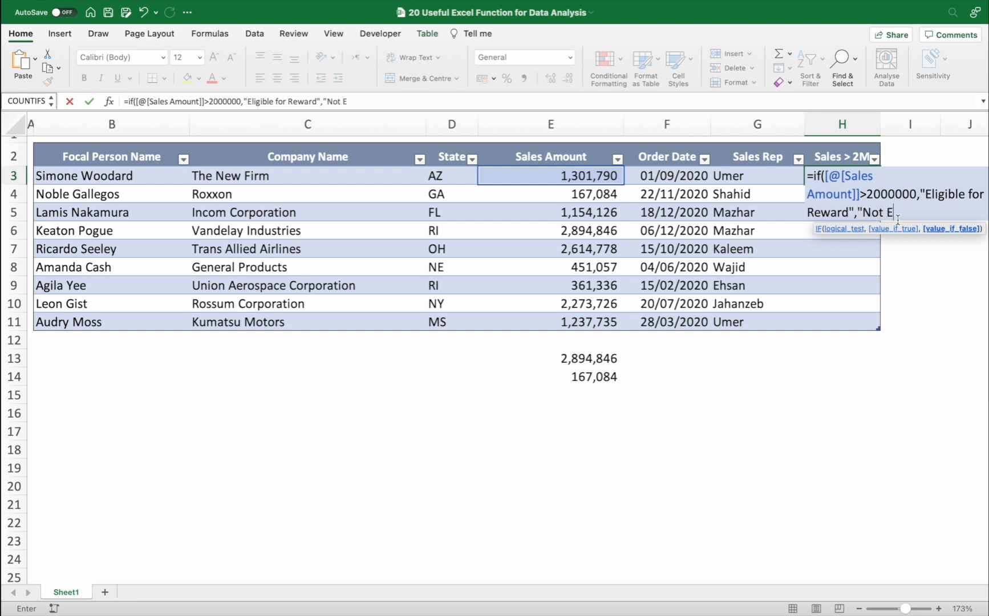
{"action": "type", "text": "ligible\")"}
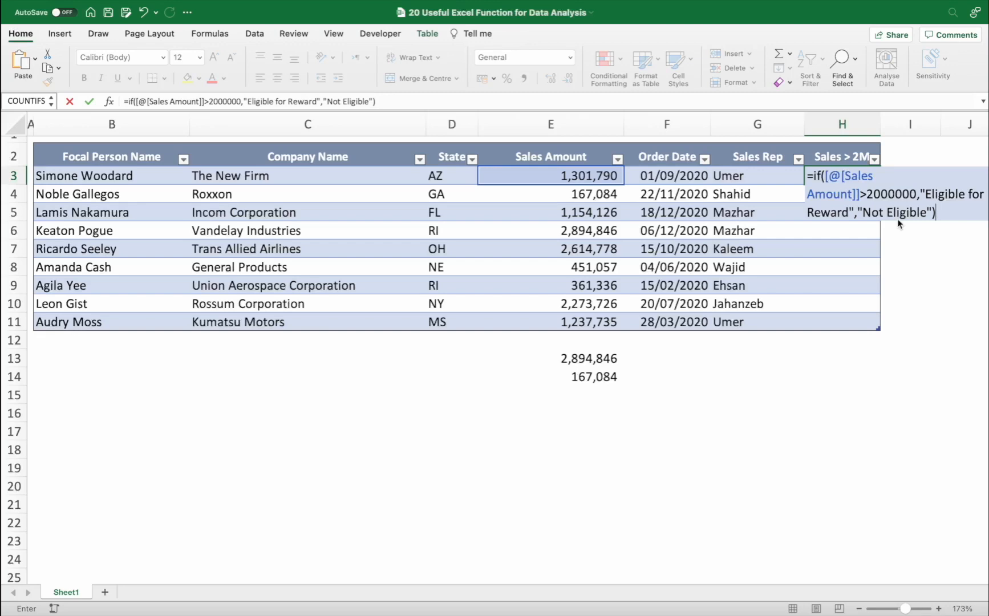
{"action": "key", "text": "Return"}
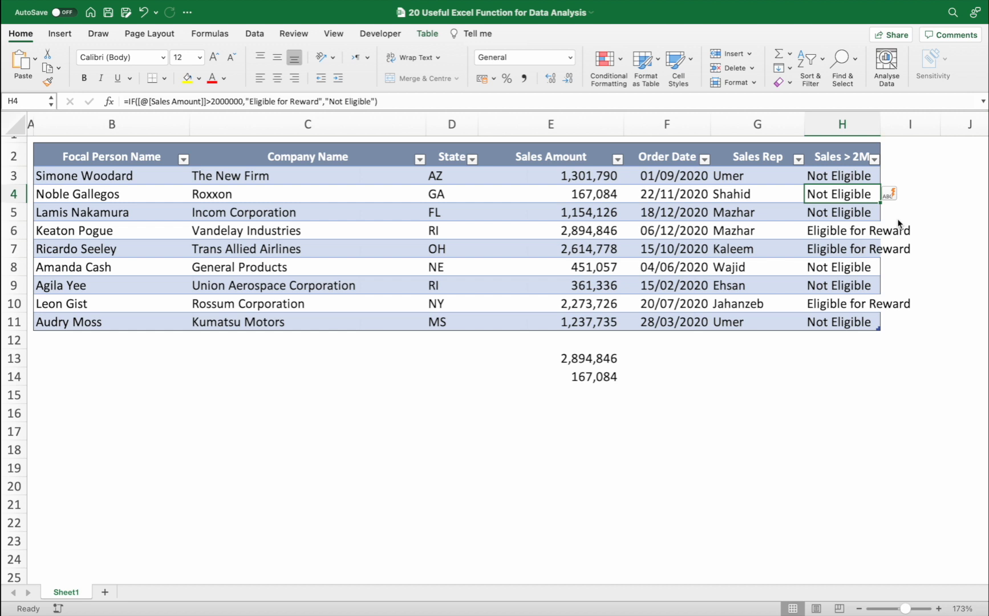
{"action": "left_click_drag", "start_coordinate": [880, 126], "coordinate": [899, 127]}
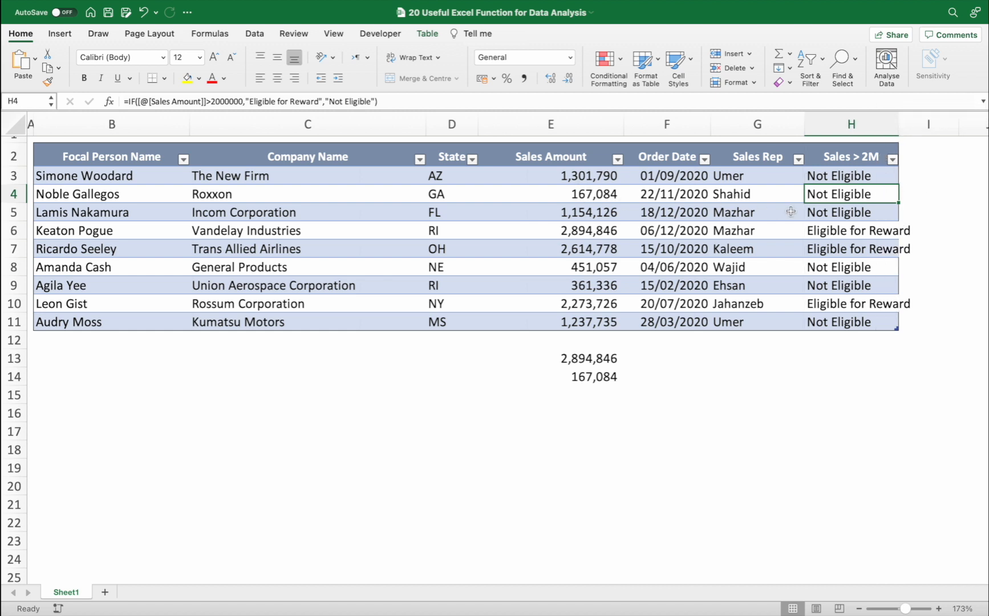
- Compare the Sales Amount values in rows 6, 8, 9 and 11 with their eligibility results
{"action": "left_click", "coordinate": [587, 230]}
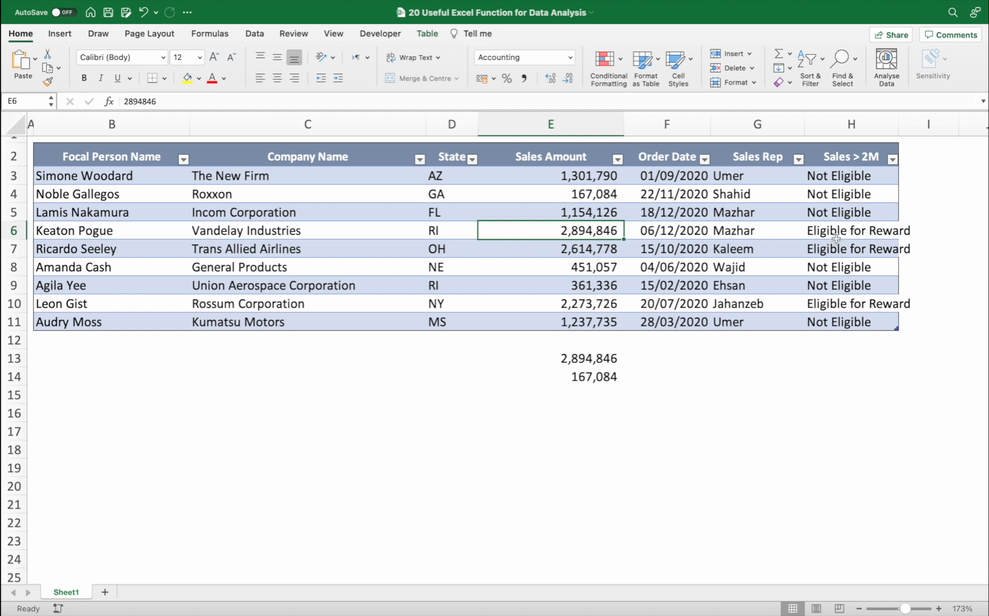
{"action": "left_click", "coordinate": [599, 269]}
{"action": "left_click", "coordinate": [596, 288]}
{"action": "left_click", "coordinate": [597, 320]}
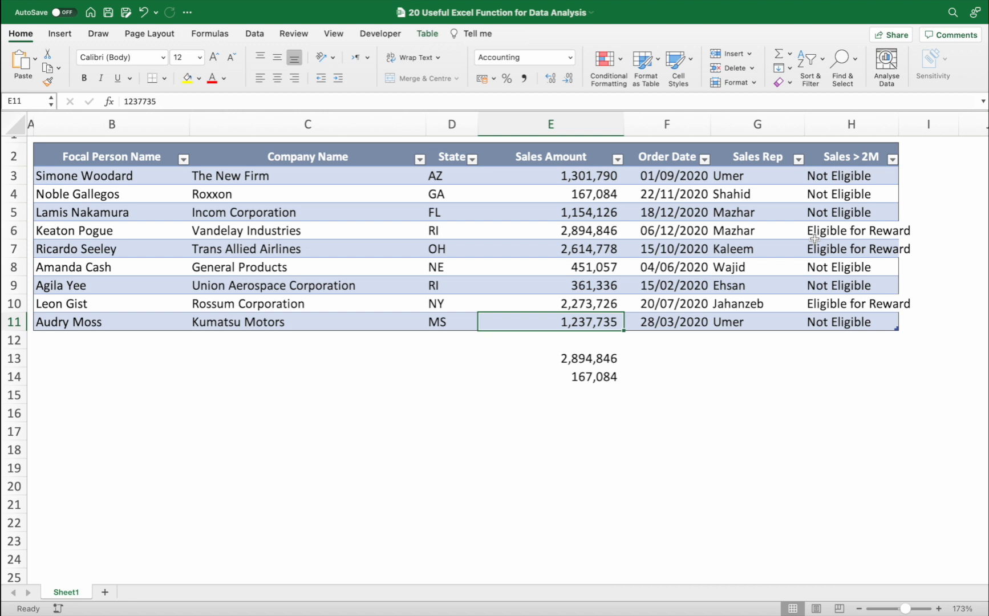
- Add a table column headed "IFS Function" in I2 and widen columns H and I to fit their contents
{"action": "key", "text": "Up"}
{"action": "key", "text": "Up"}
{"action": "key", "text": "Up"}
{"action": "key", "text": "Right"}
{"action": "key", "text": "Right"}
{"action": "key", "text": "Right"}
{"action": "key", "text": "Up"}
{"action": "key", "text": "Up"}
{"action": "key", "text": "Up"}
{"action": "key", "text": "Up"}
{"action": "key", "text": "Up"}
{"action": "key", "text": "Up"}
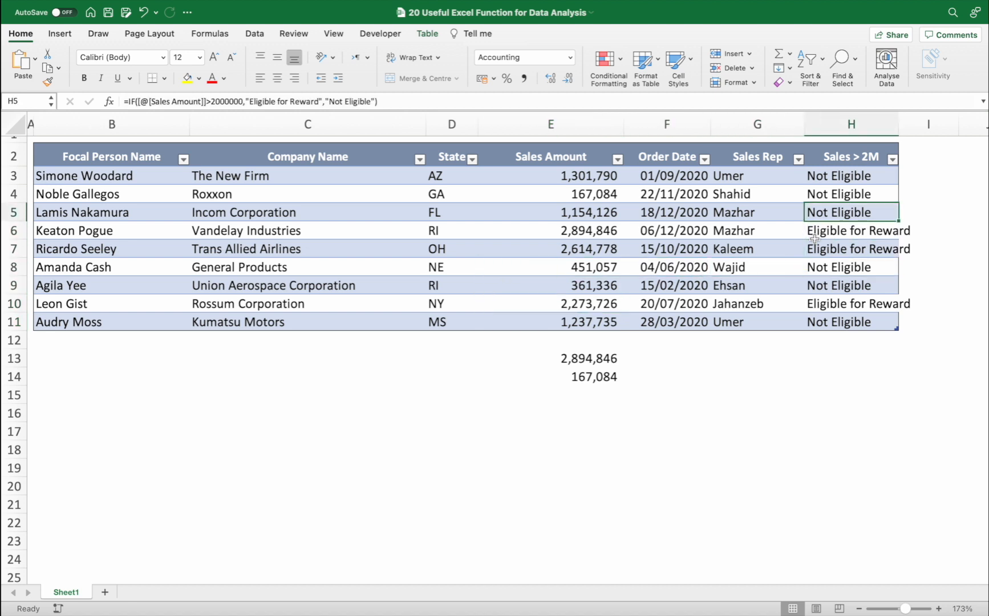
{"action": "key", "text": "Right"}
{"action": "type", "text": "IFSd"}
{"action": "key", "text": "BackSpace"}
{"action": "type", "text": "Function"}
{"action": "key", "text": "Return"}
{"action": "key", "text": "Left"}
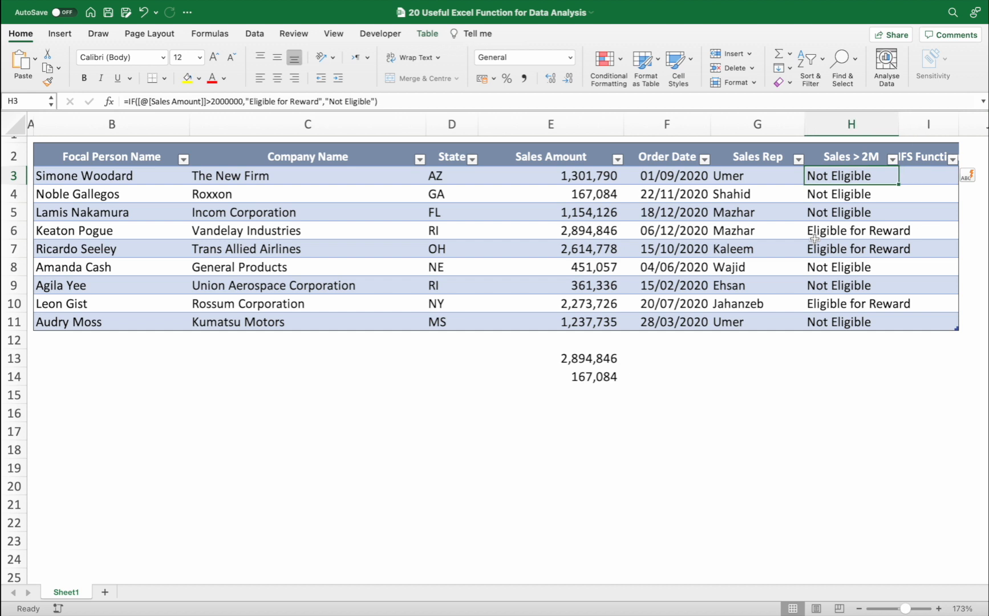
{"action": "left_click_drag", "start_coordinate": [898, 124], "coordinate": [981, 124]}
{"action": "scroll", "coordinate": [861, 194], "scroll_direction": "right", "scroll_amount": 2}
- Start an IFS formula in I3 that returns 5% when the row's Sales Amount is greater than 1000000
{"action": "key", "text": "Right"}
{"action": "type", "text": "=if"}
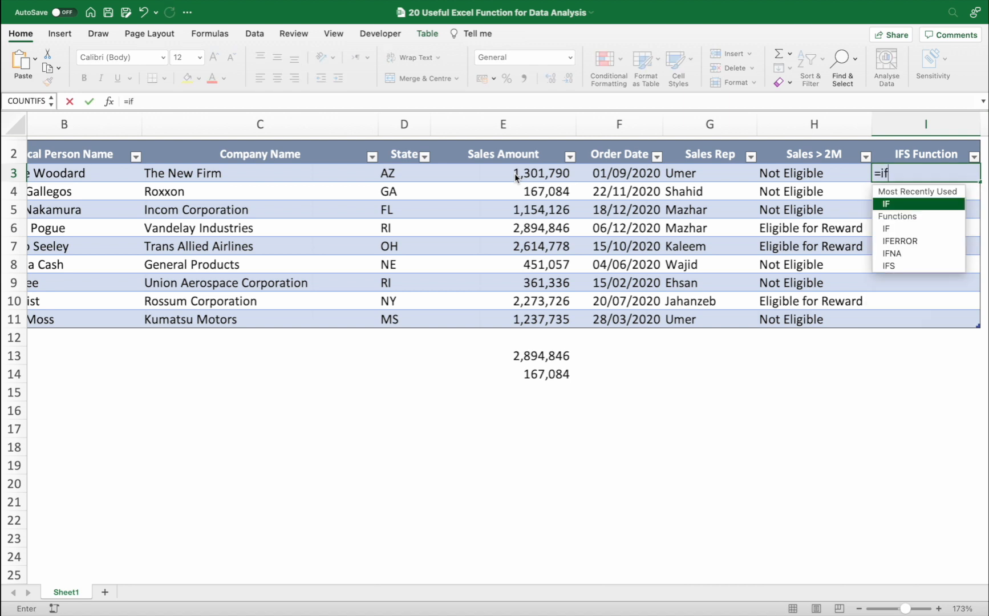
{"action": "type", "text": "s"}
{"action": "key", "text": "Tab"}
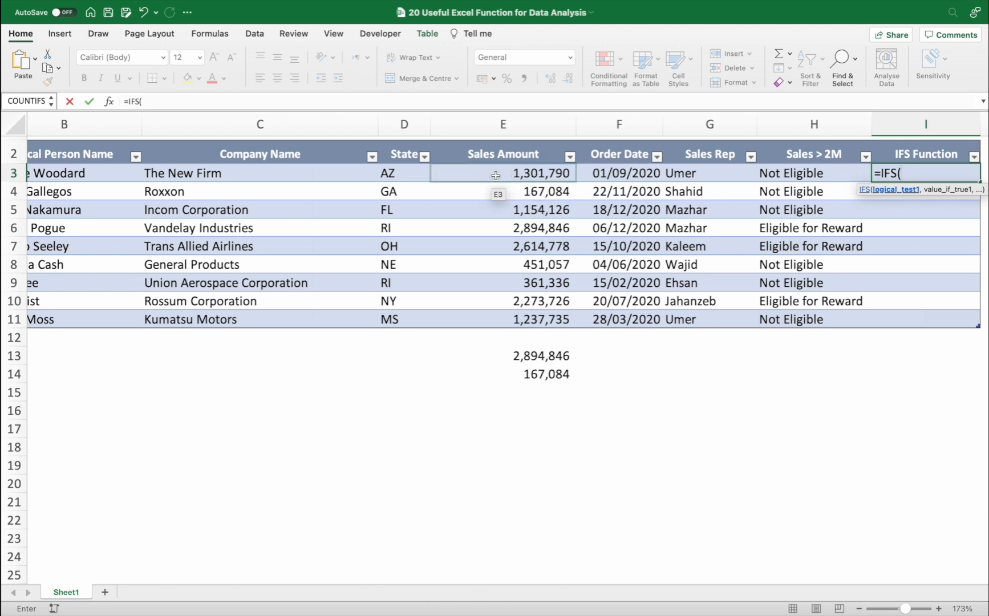
{"action": "left_click", "coordinate": [496, 175]}
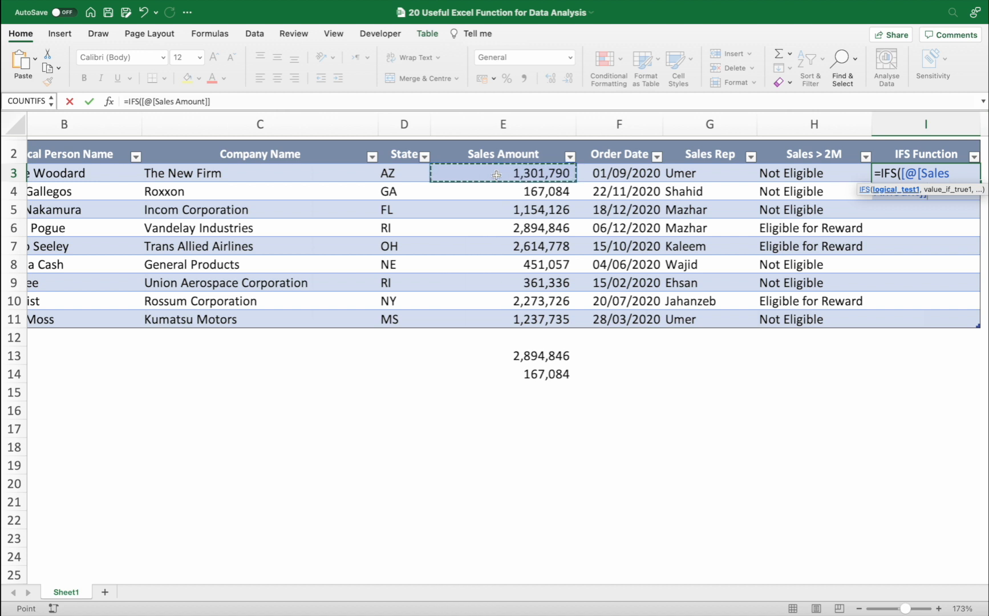
{"action": "type", "text": ">"}
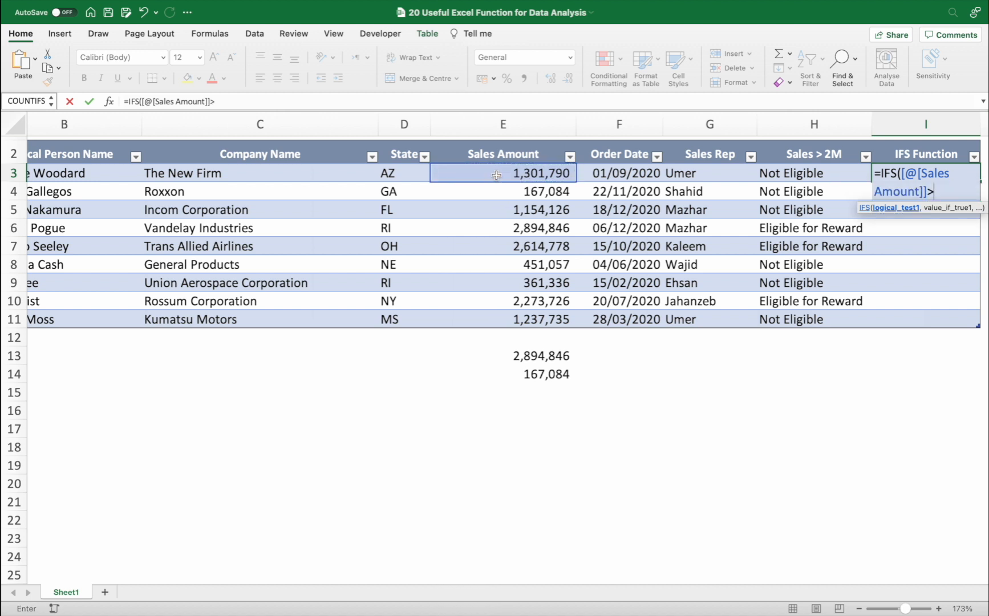
{"action": "type", "text": "1000000,"}
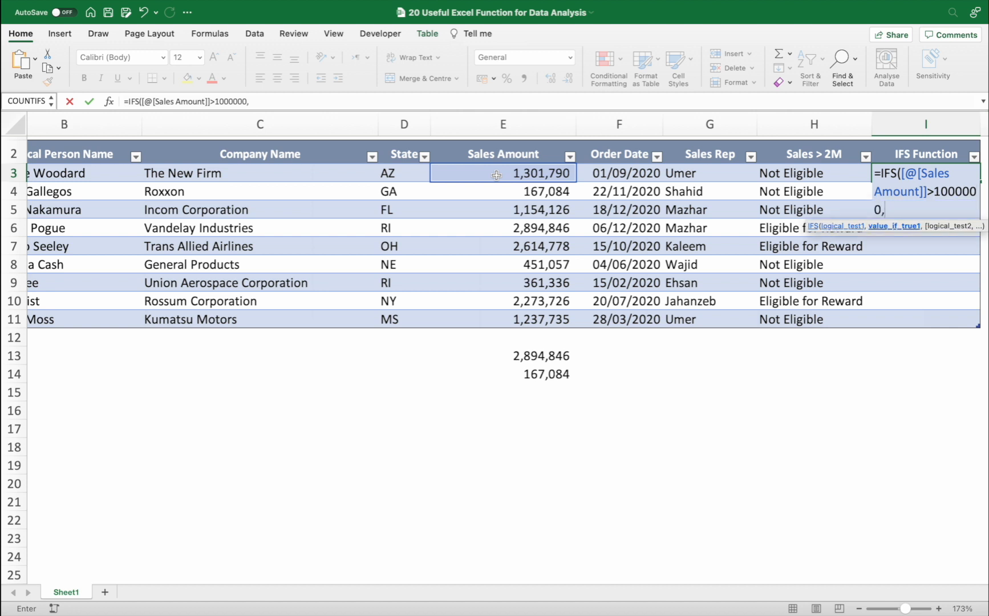
{"action": "type", "text": "5%,"}
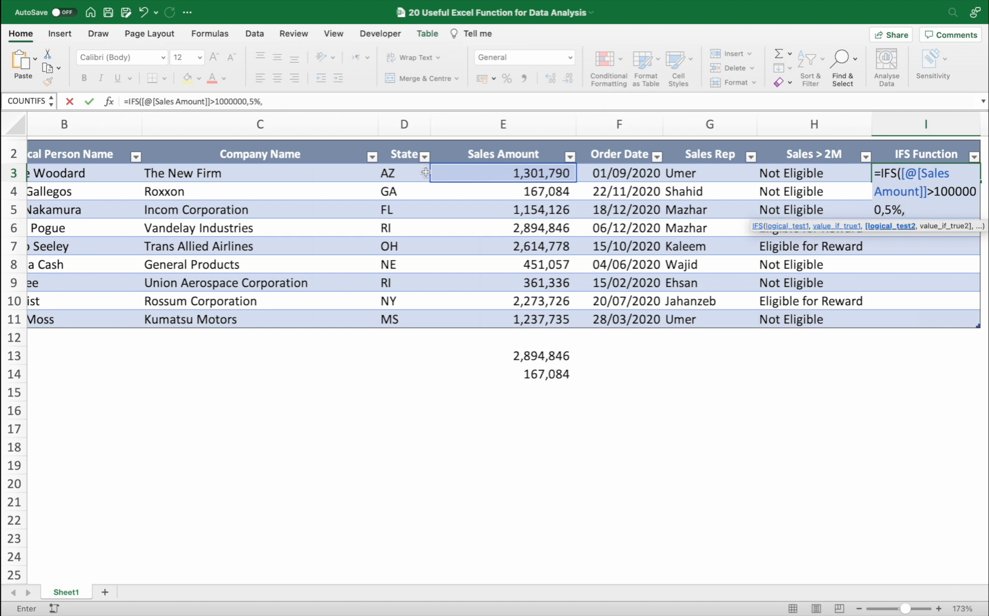
- Complete the IFS formula with a second condition returning 10% when the row's Sales Amount is greater than 2000000
{"action": "left_click", "coordinate": [475, 174]}
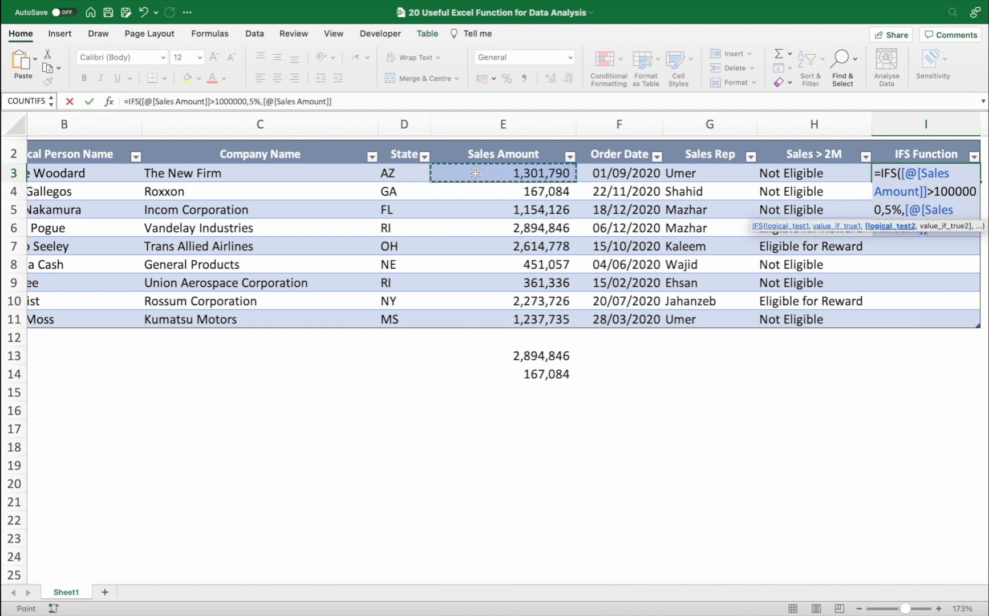
{"action": "type", "text": ">2000000"}
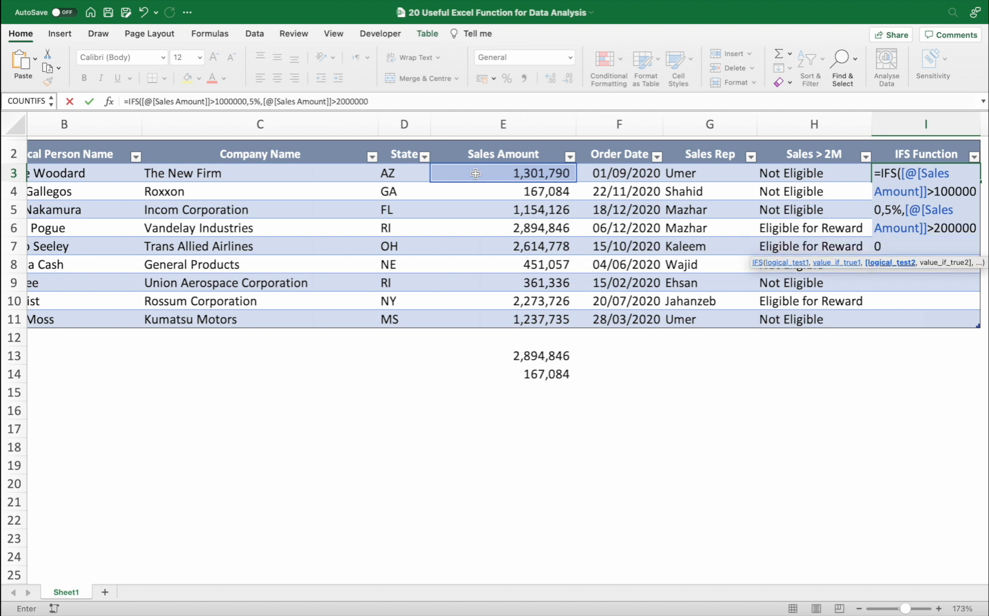
{"action": "type", "text": ","}
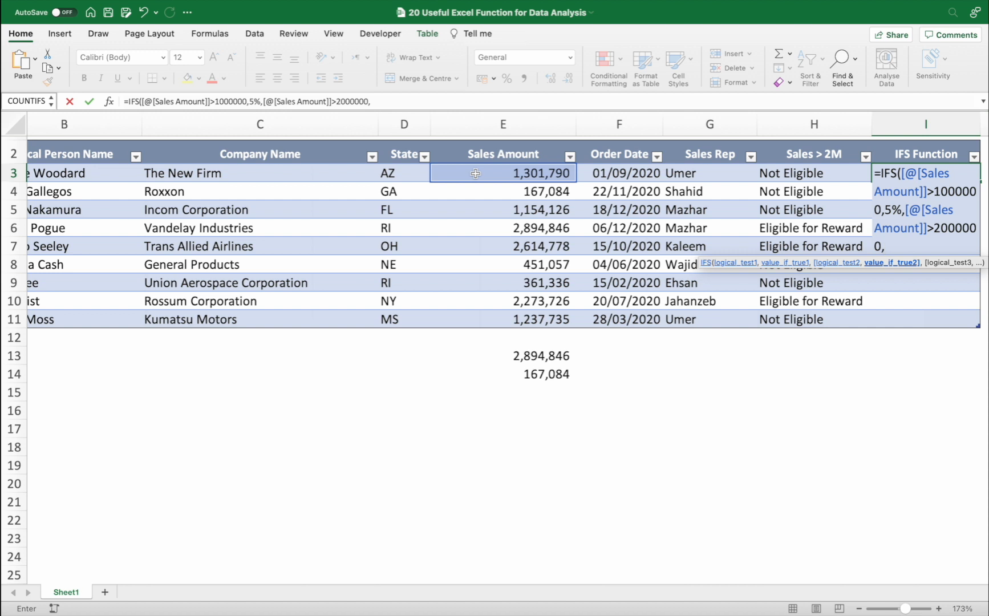
{"action": "type", "text": "10%)"}
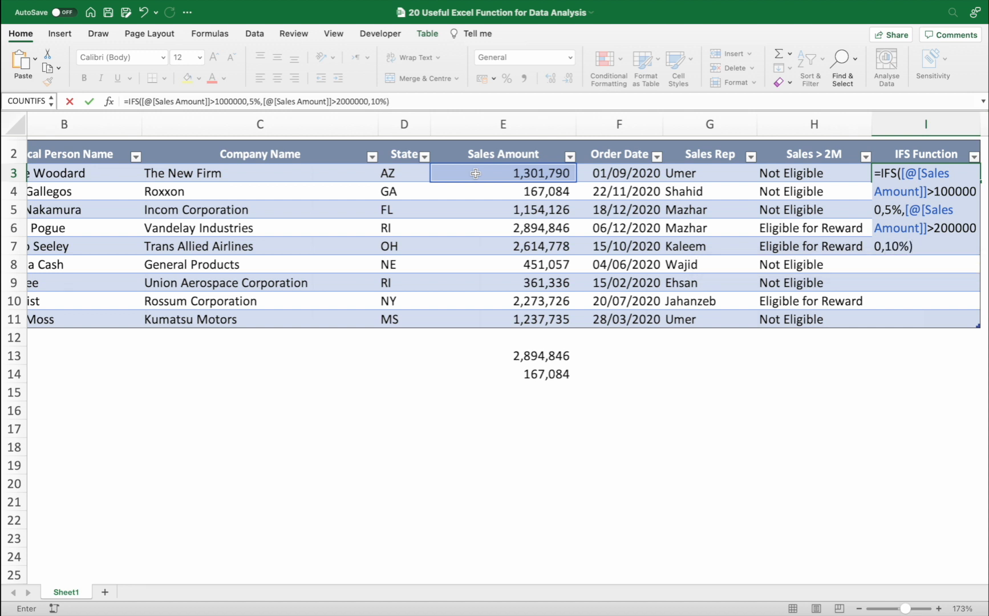
{"action": "key", "text": "Return"}
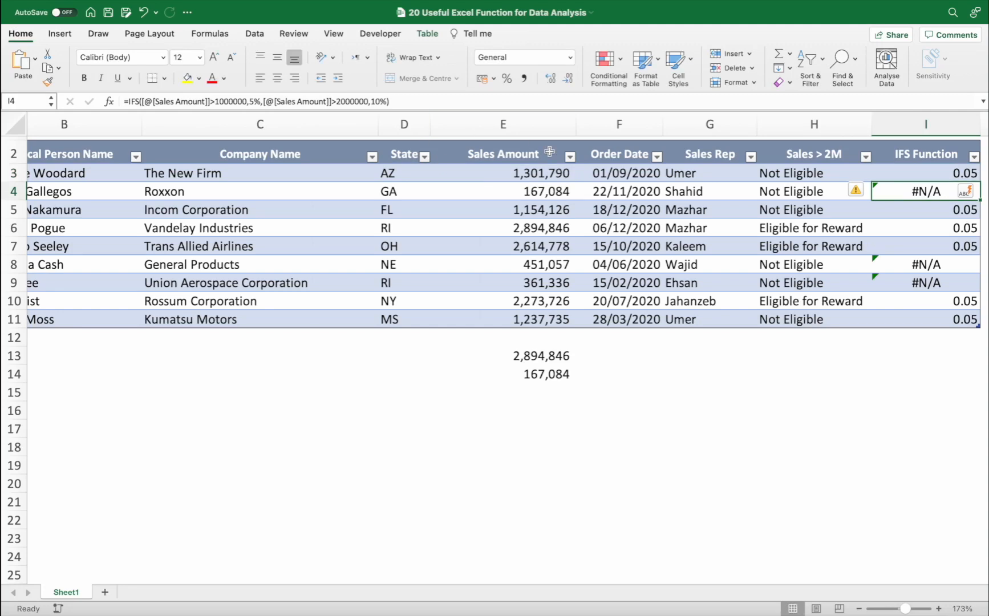
- Compare the Sales Amount in row 6 with its IFS result and examine the first condition of the formula in I3
{"action": "left_click", "coordinate": [520, 229]}
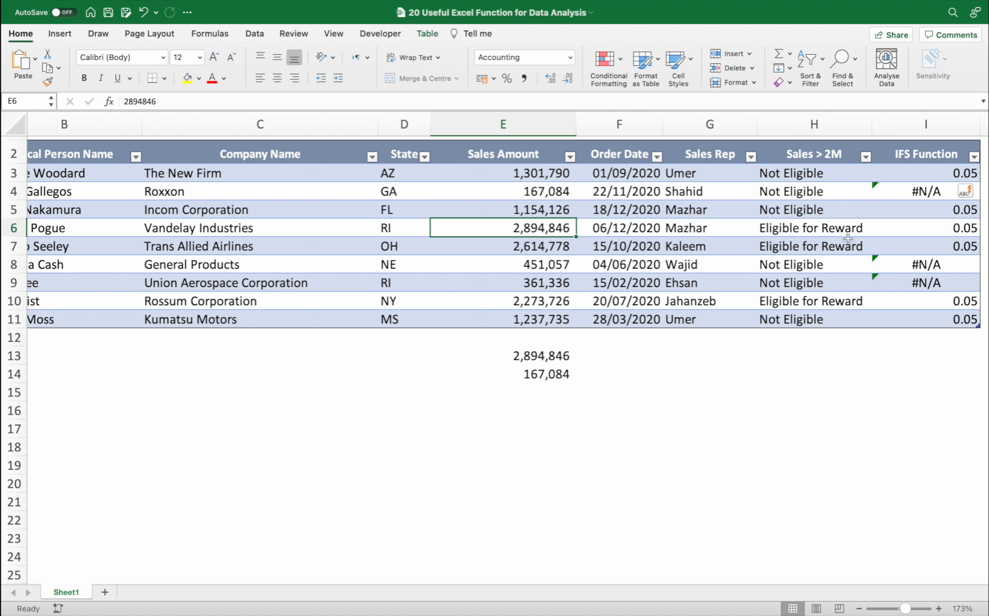
{"action": "left_click", "coordinate": [958, 228]}
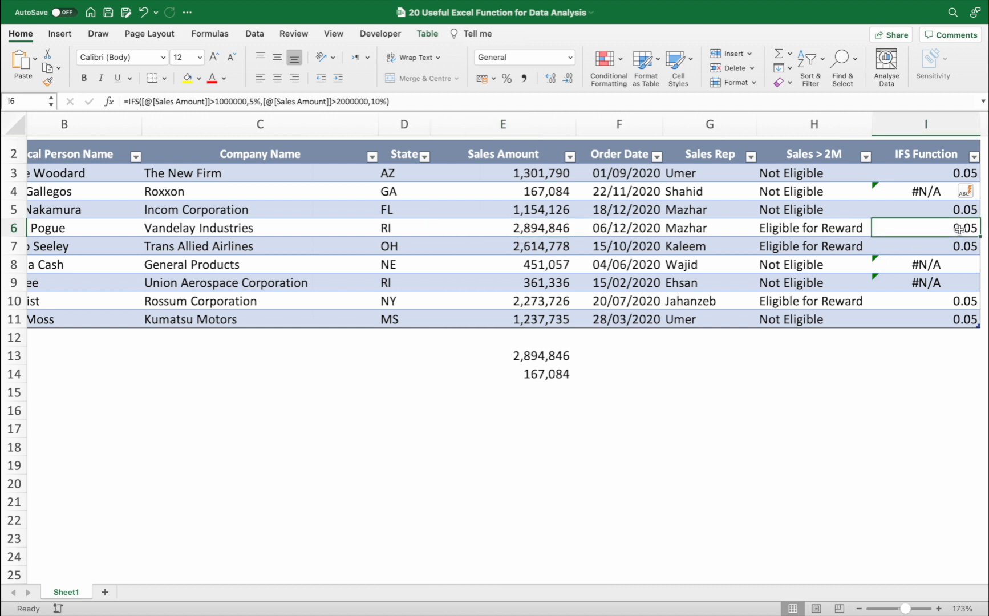
{"action": "left_click", "coordinate": [915, 177]}
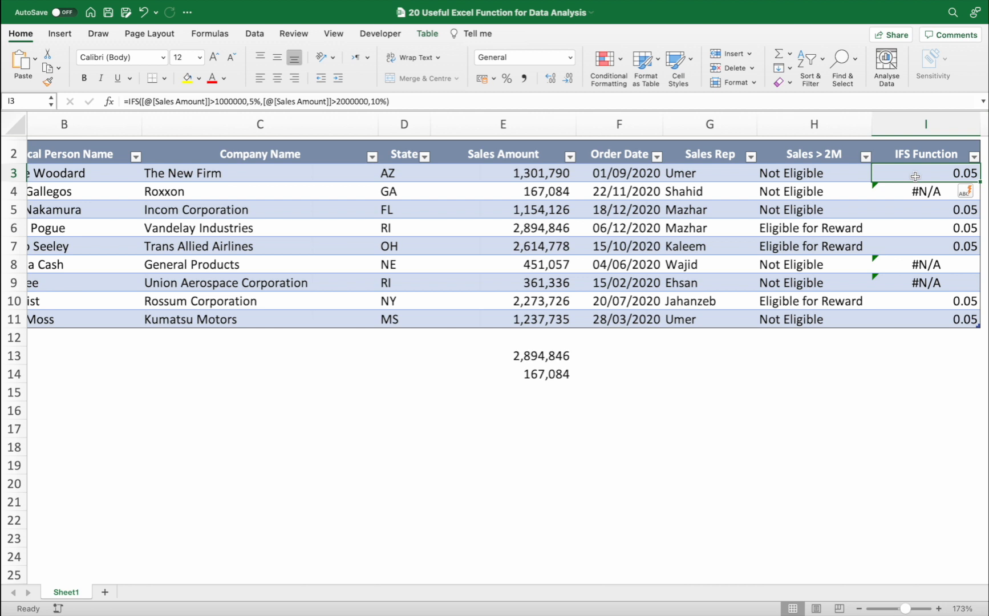
{"action": "double_click", "coordinate": [915, 176]}
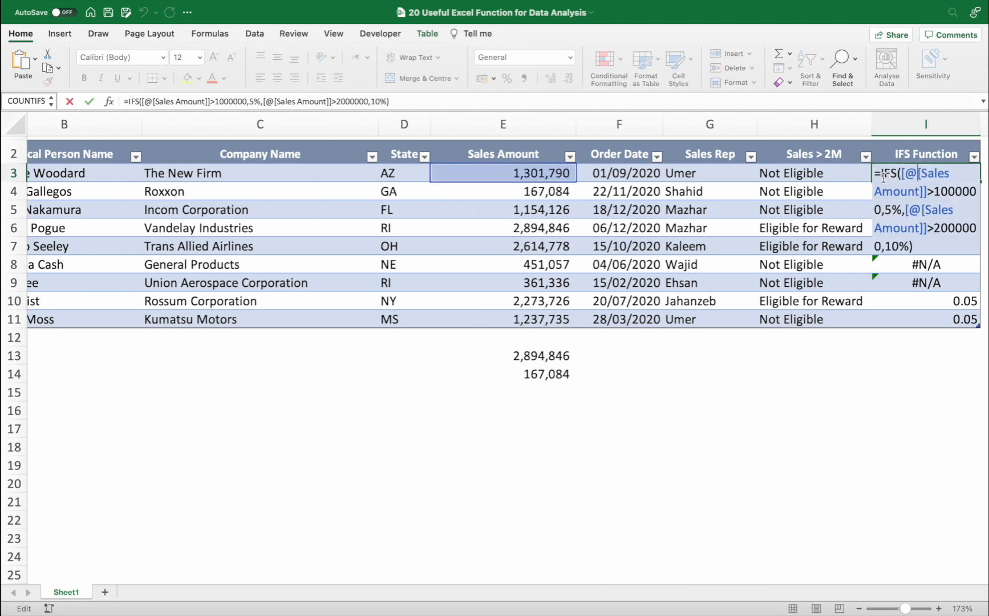
{"action": "left_click_drag", "start_coordinate": [901, 174], "coordinate": [930, 191]}
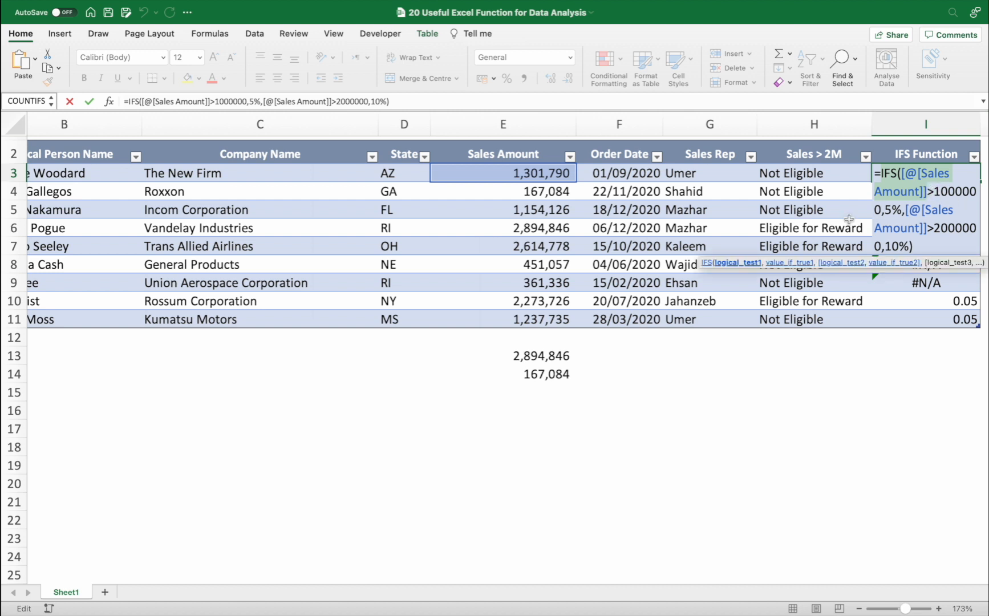
{"action": "key", "text": "Escape"}
{"action": "left_click", "coordinate": [511, 230]}
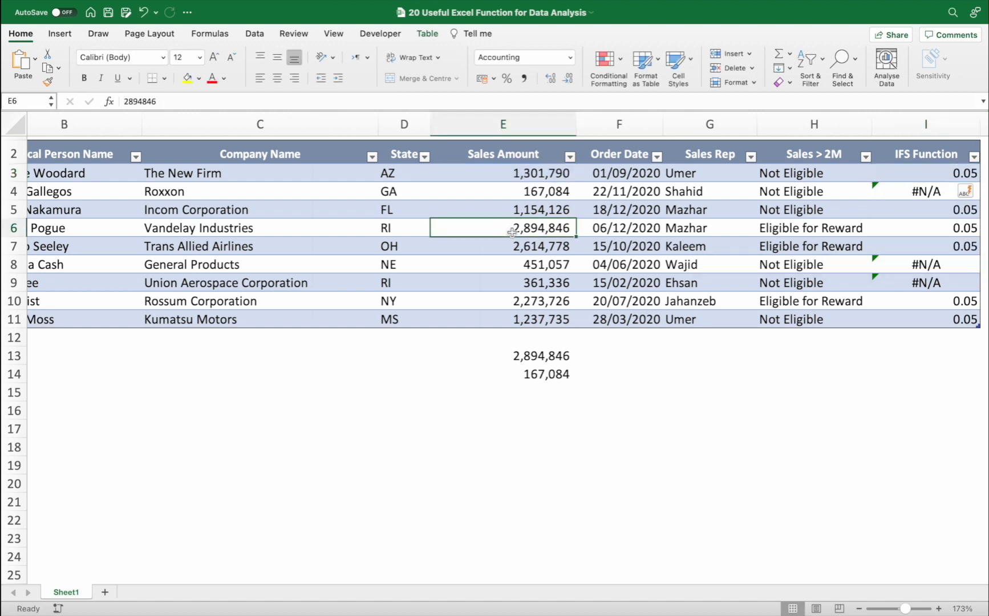
{"action": "left_click", "coordinate": [945, 224]}
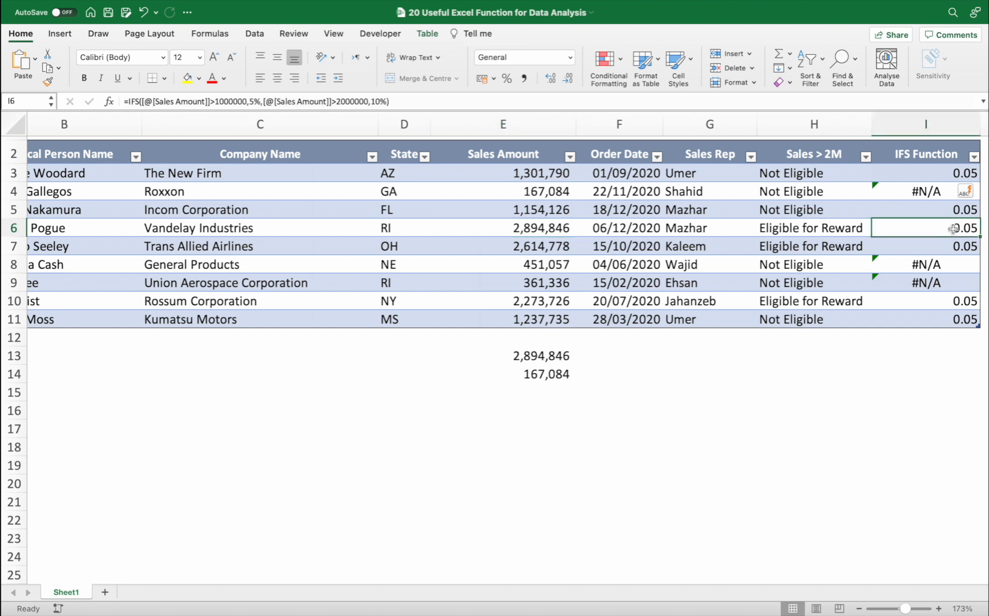
- Clear the IFS formulas from I3:I11 in the IFS Function column
{"action": "key", "text": "Up"}
{"action": "key", "text": "Up"}
{"action": "key", "text": "Up"}
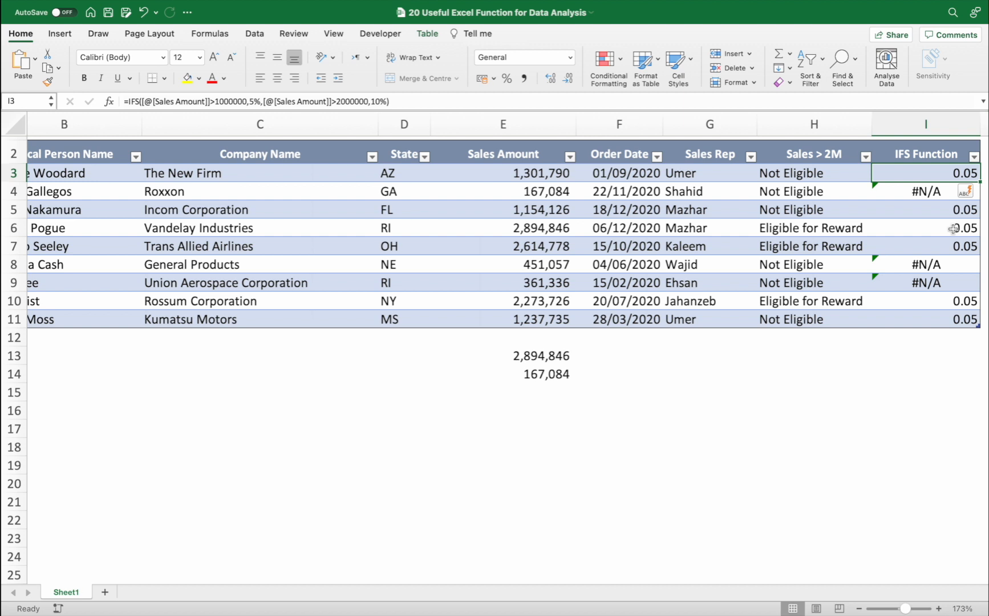
{"action": "key", "text": "shift+Down"}
{"action": "key", "text": "shift+Down"}
{"action": "key", "text": "shift+Down"}
{"action": "key", "text": "shift+Down"}
{"action": "key", "text": "shift+Down"}
{"action": "key", "text": "shift+Down"}
{"action": "key", "text": "shift+Down"}
{"action": "key", "text": "shift+Down"}
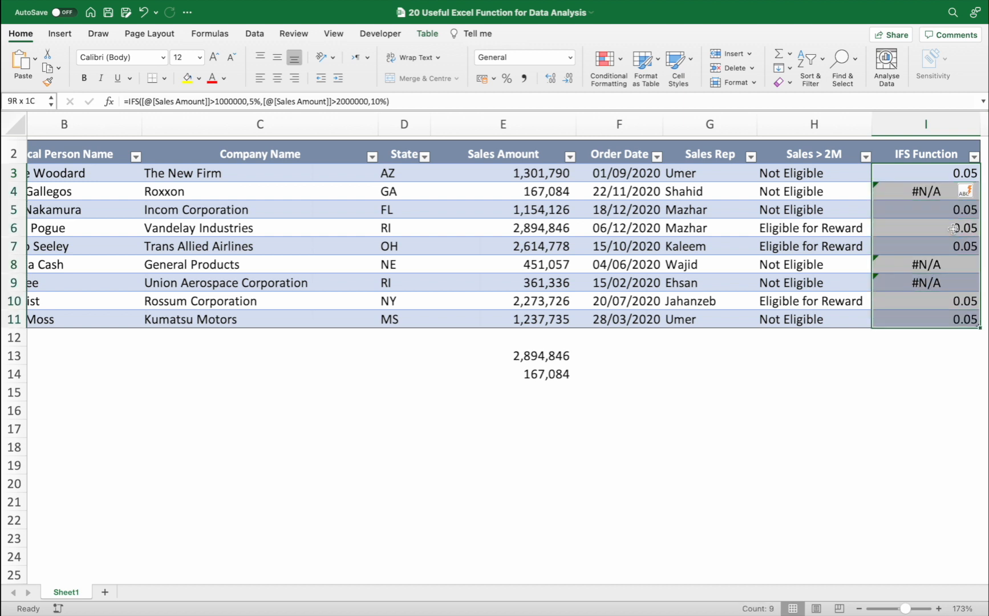
{"action": "key", "text": "Delete"}
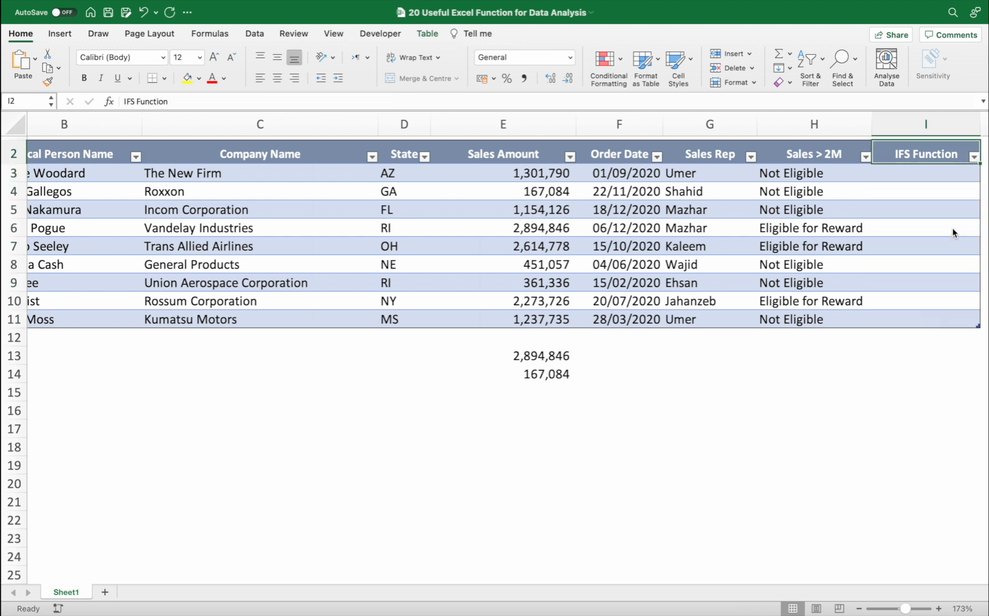
- Start a new IFS formula in I3 that returns 20% when the row's Sales Amount is greater than 2000000
{"action": "type", "text": "=ifs"}
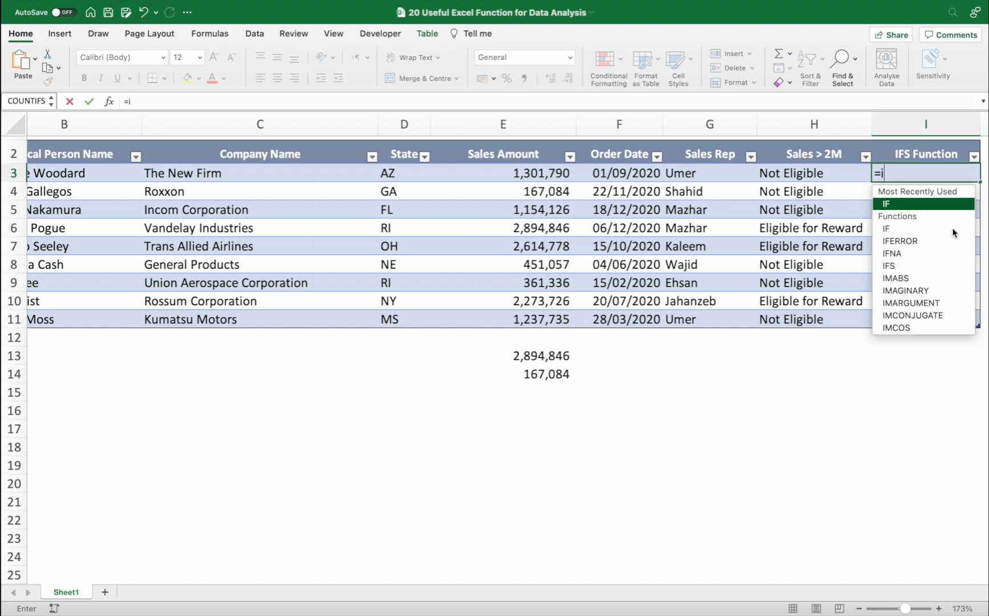
{"action": "key", "text": "Tab"}
{"action": "key", "text": "Left"}
{"action": "key", "text": "Left"}
{"action": "key", "text": "Left"}
{"action": "key", "text": "Left"}
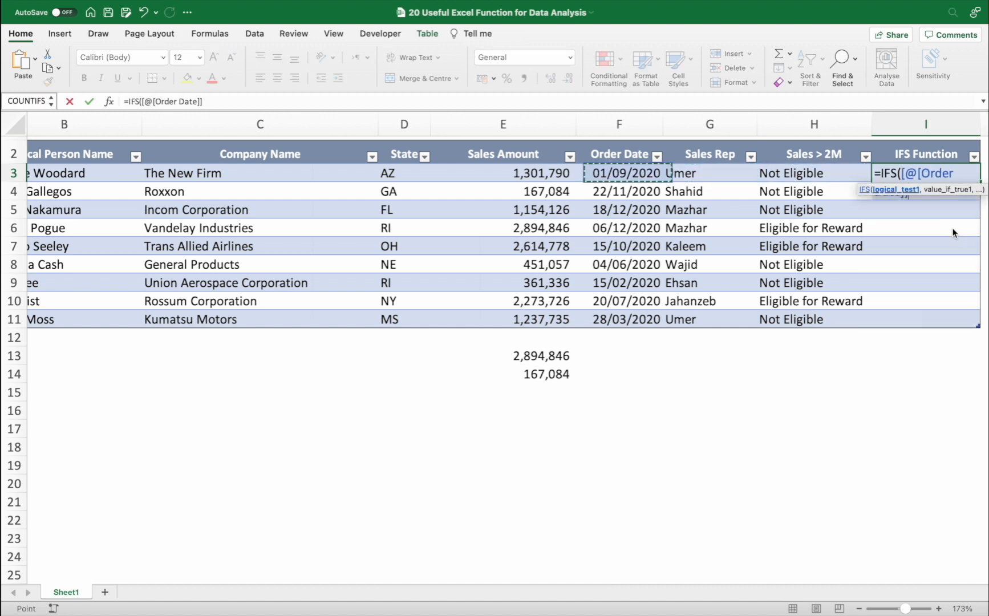
{"action": "type", "text": ">"}
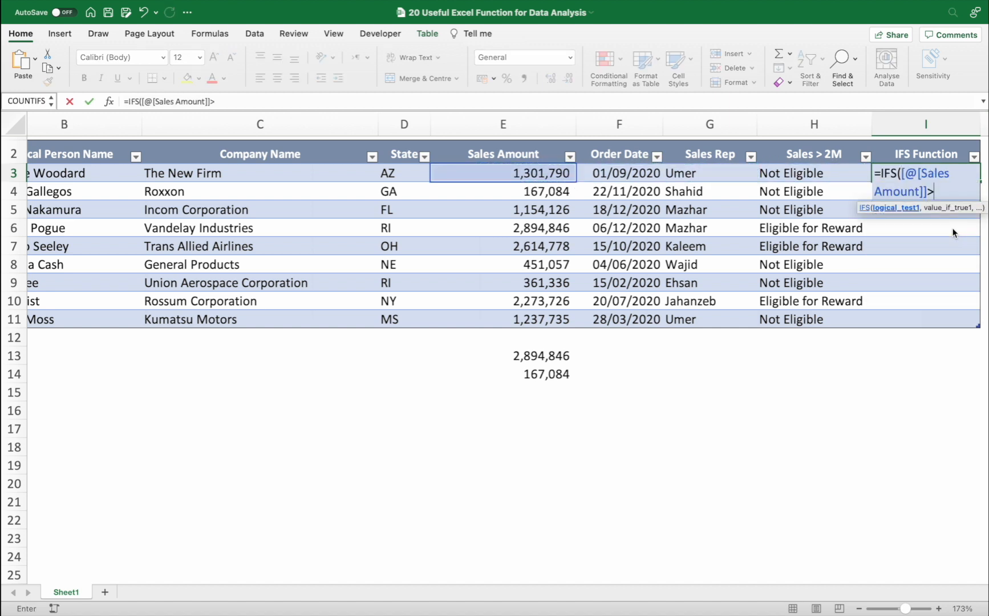
{"action": "type", "text": "2000000,"}
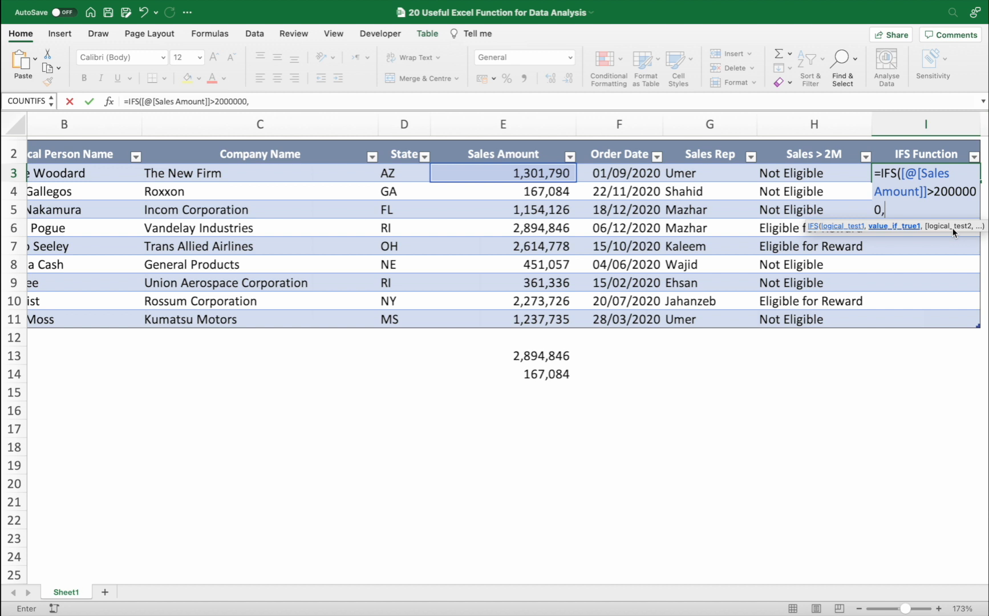
{"action": "type", "text": "20%,"}
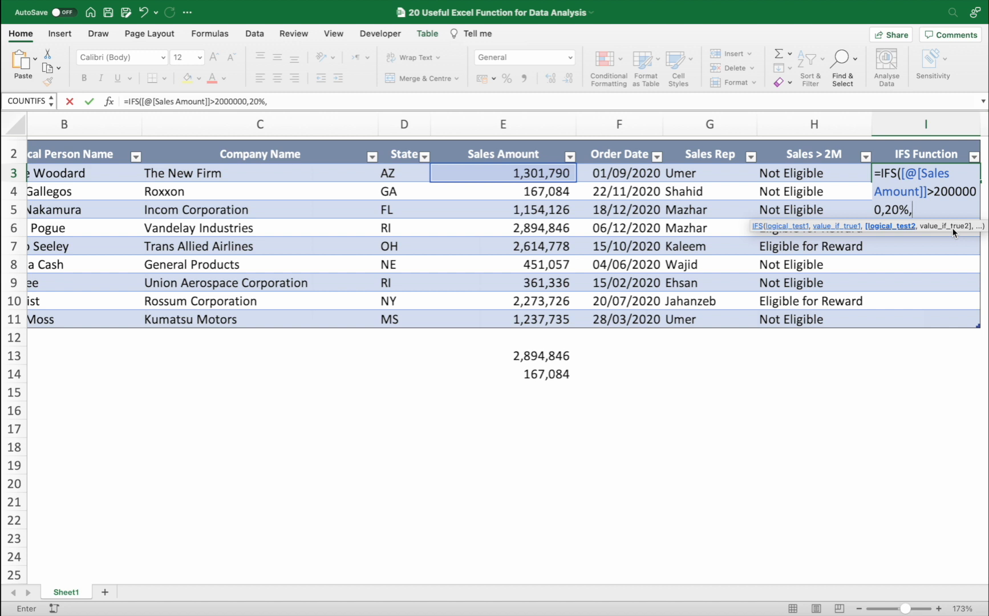
- Add a second condition to the IFS formula returning 10% when the row's Sales Amount is greater than 1000000
{"action": "key", "text": "Left"}
{"action": "key", "text": "Left"}
{"action": "key", "text": "Left"}
{"action": "key", "text": "Left"}
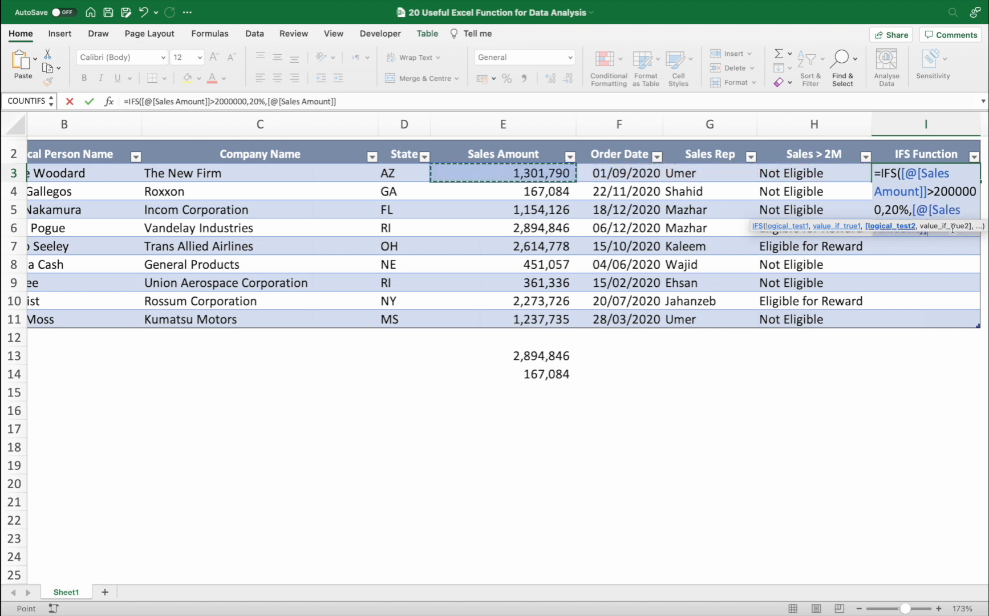
{"action": "type", "text": ">1000000,"}
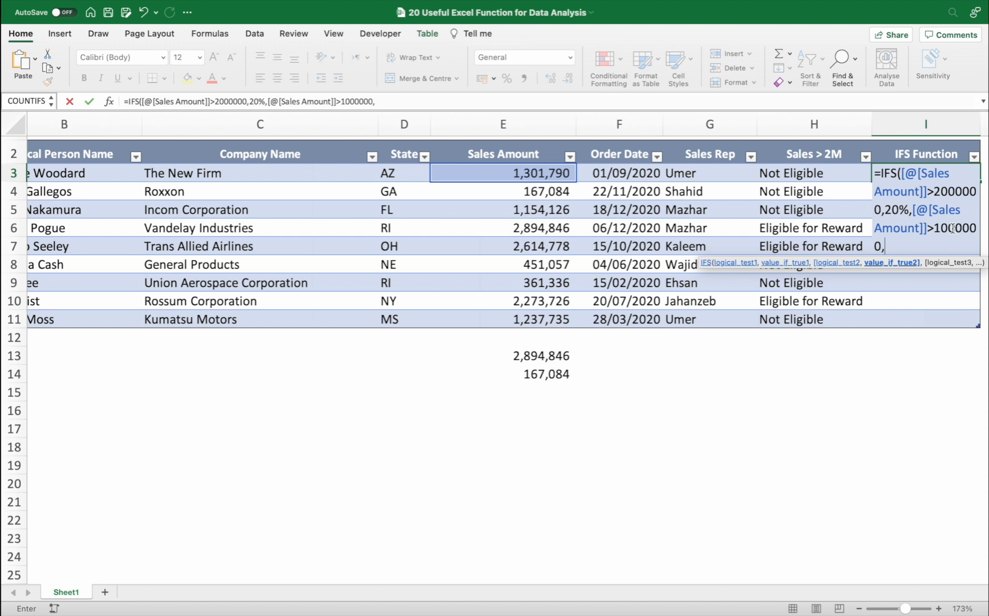
{"action": "type", "text": "10%,"}
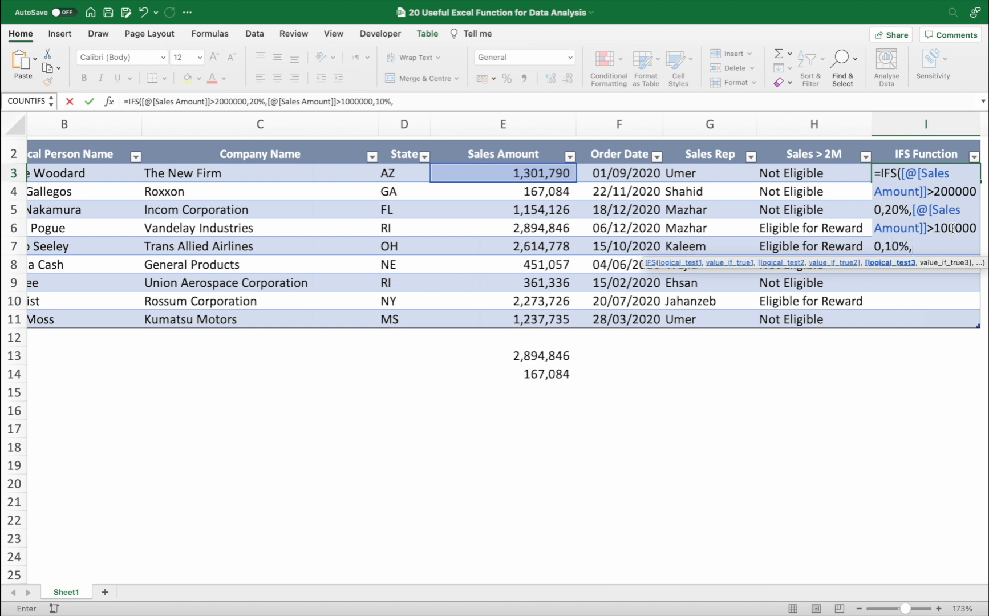
- Add a third condition to the IFS formula returning 2% when the row's Sales Amount is greater than 500000
{"action": "key", "text": "Left"}
{"action": "key", "text": "Left"}
{"action": "key", "text": "Left"}
{"action": "key", "text": "Left"}
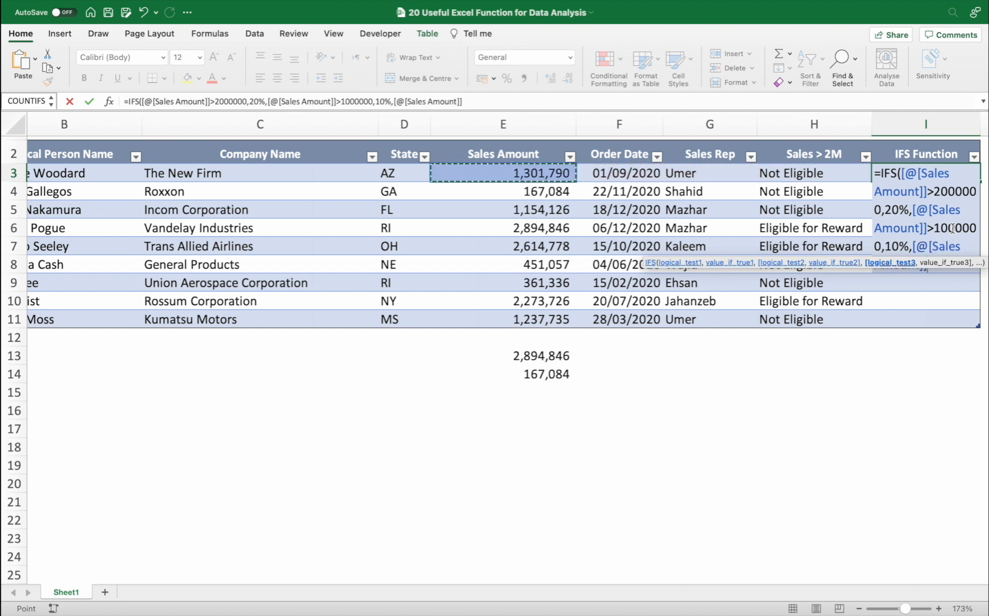
{"action": "type", "text": ">500000"}
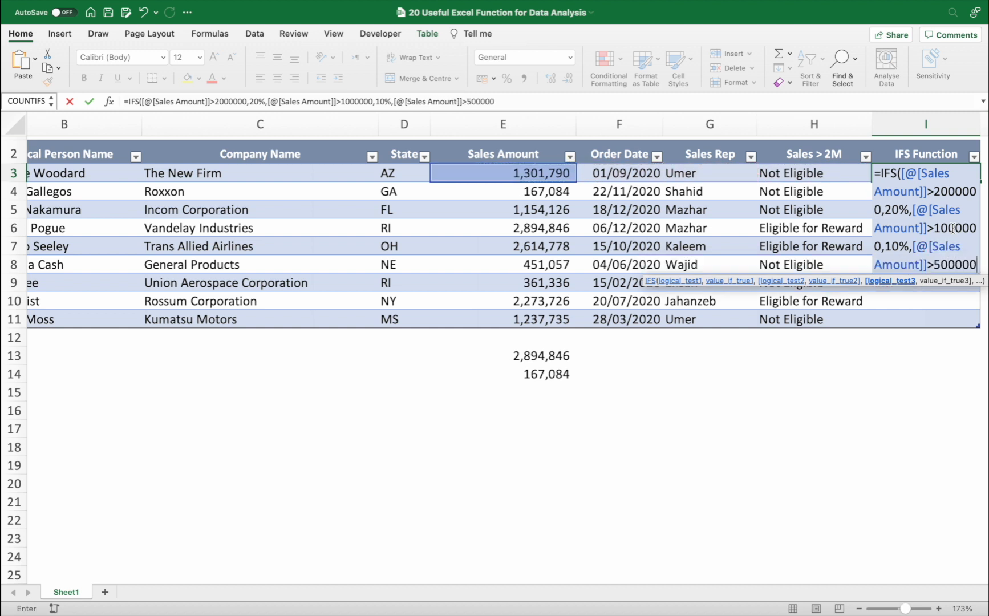
{"action": "type", "text": ","}
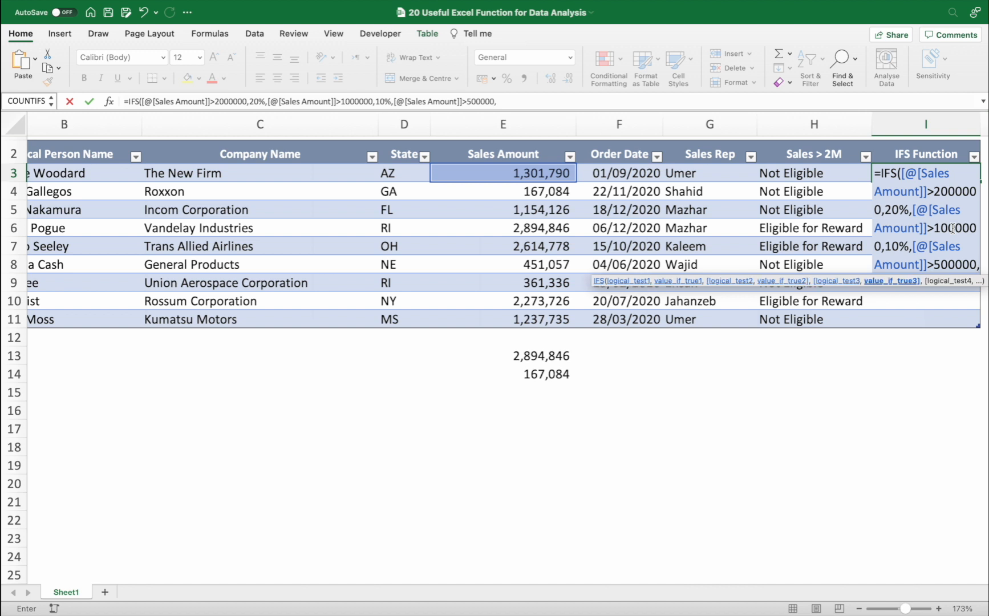
{"action": "type", "text": "2%"}
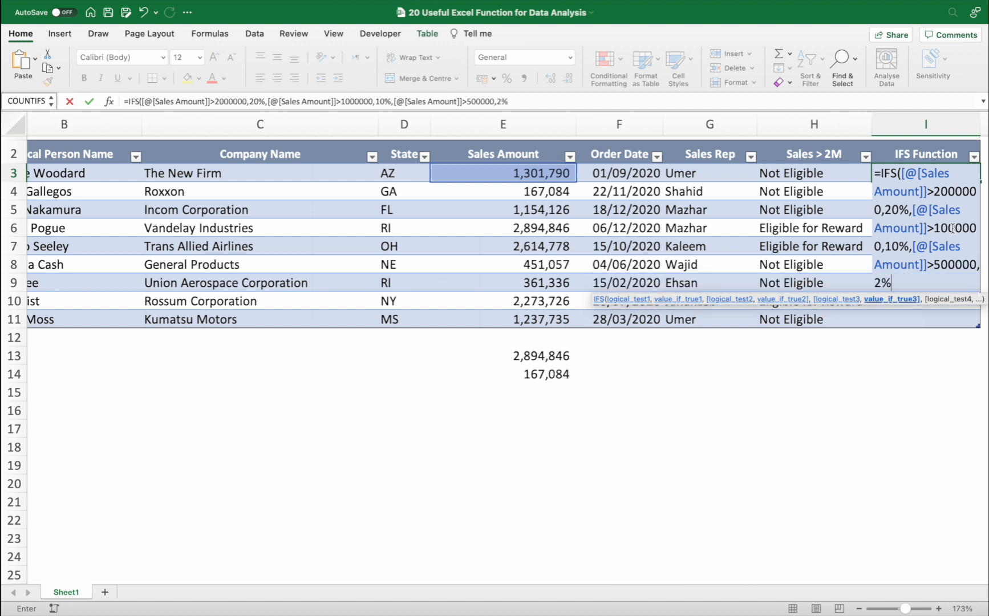
{"action": "type", "text": ","}
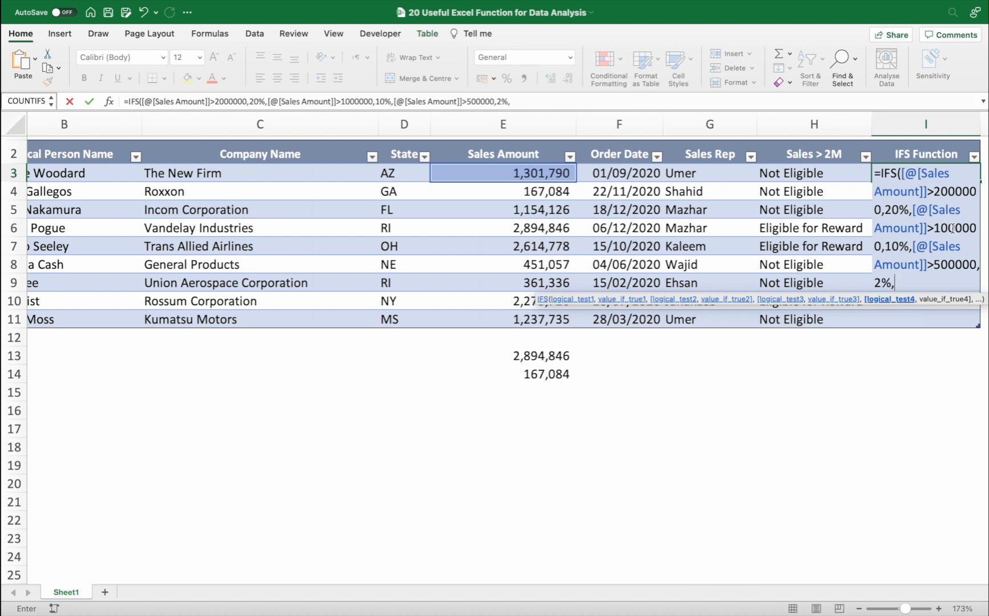
- Complete the IFS formula with a fourth condition returning 0% when the row's Sales Amount is less than or equal to 500000
{"action": "key", "text": "Left"}
{"action": "key", "text": "Left"}
{"action": "key", "text": "Left"}
{"action": "key", "text": "Left"}
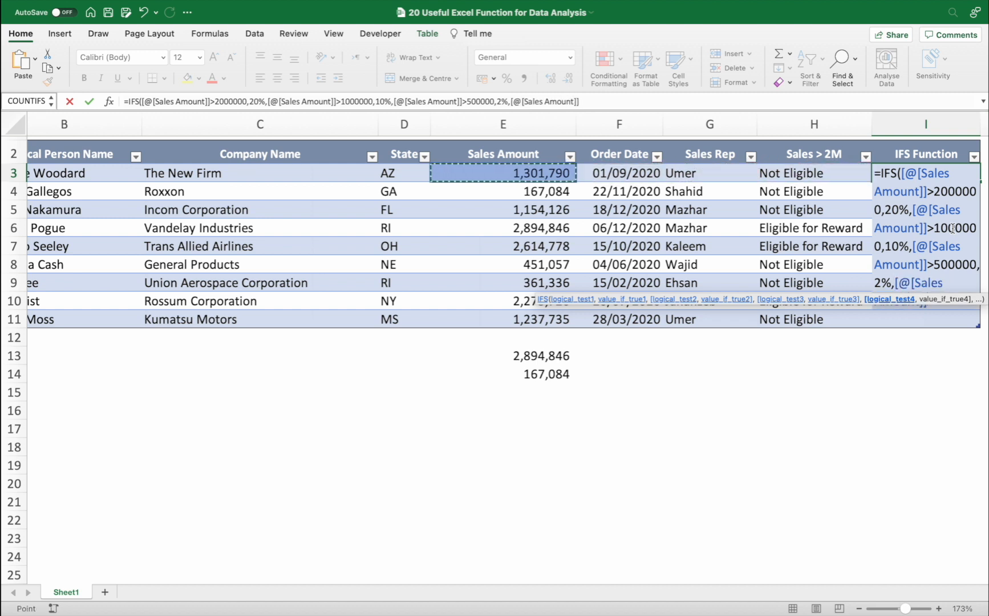
{"action": "type", "text": "<"}
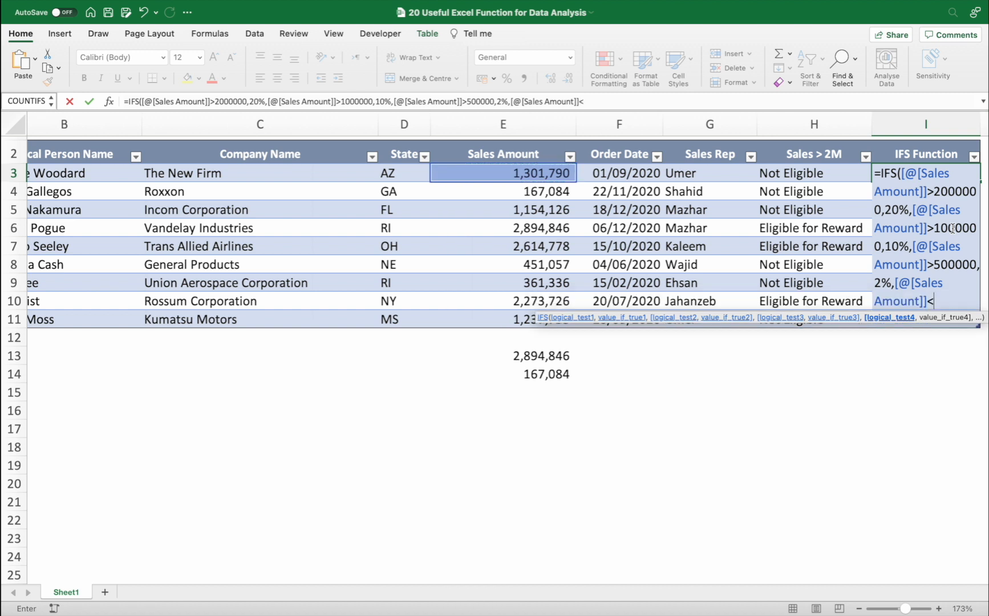
{"action": "type", "text": "=500000"}
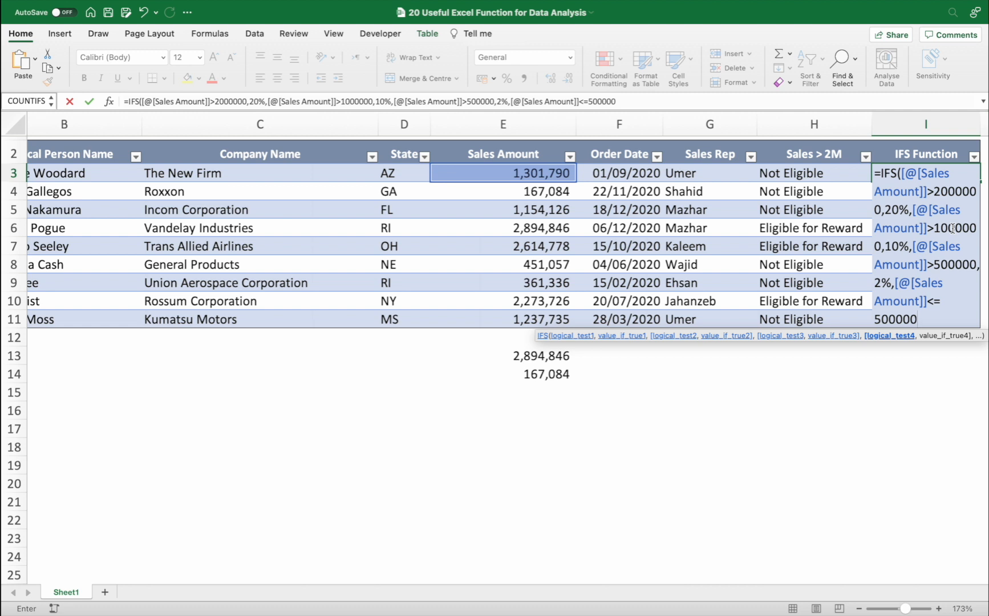
{"action": "type", "text": ","}
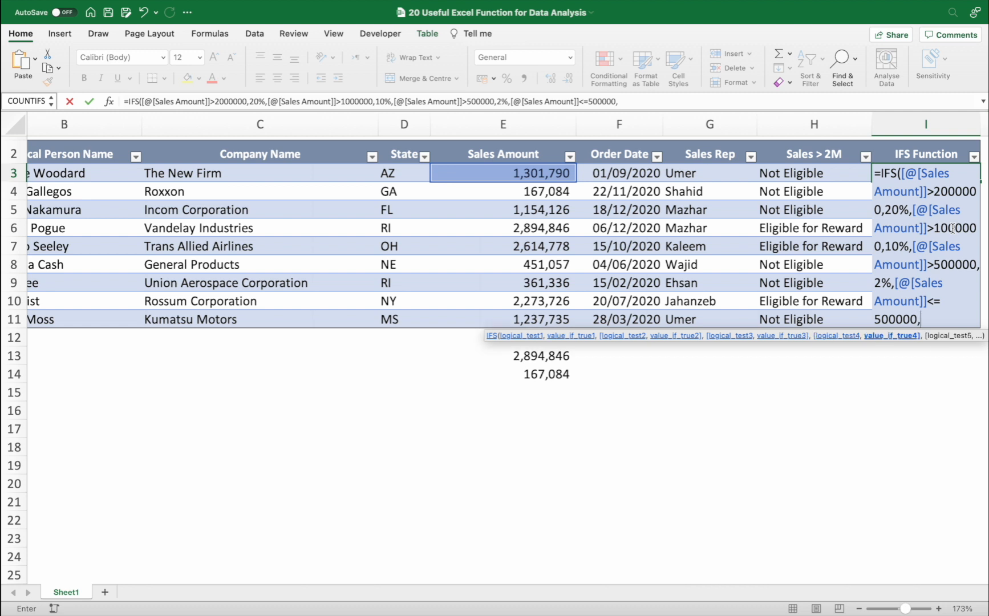
{"action": "type", "text": "0%)"}
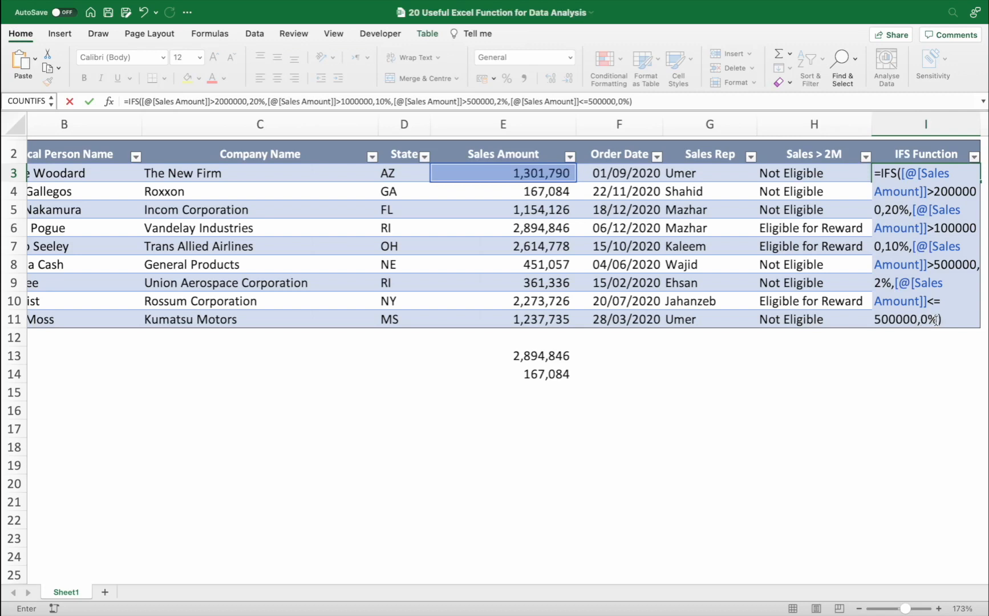
{"action": "key", "text": "Return"}
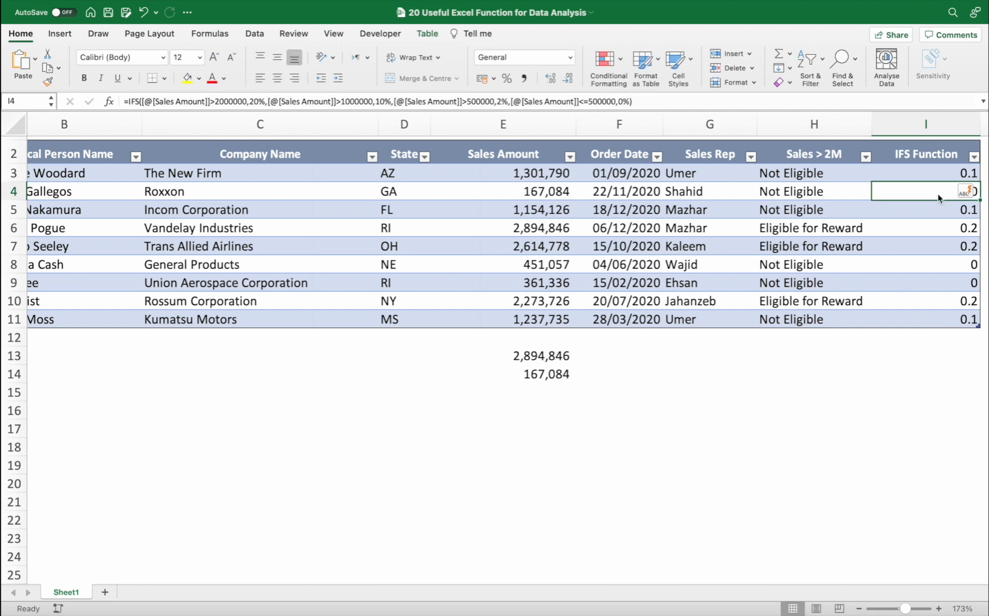
- Format the IFS Function results in I3:I11 as percentages
{"action": "left_click", "coordinate": [931, 167]}
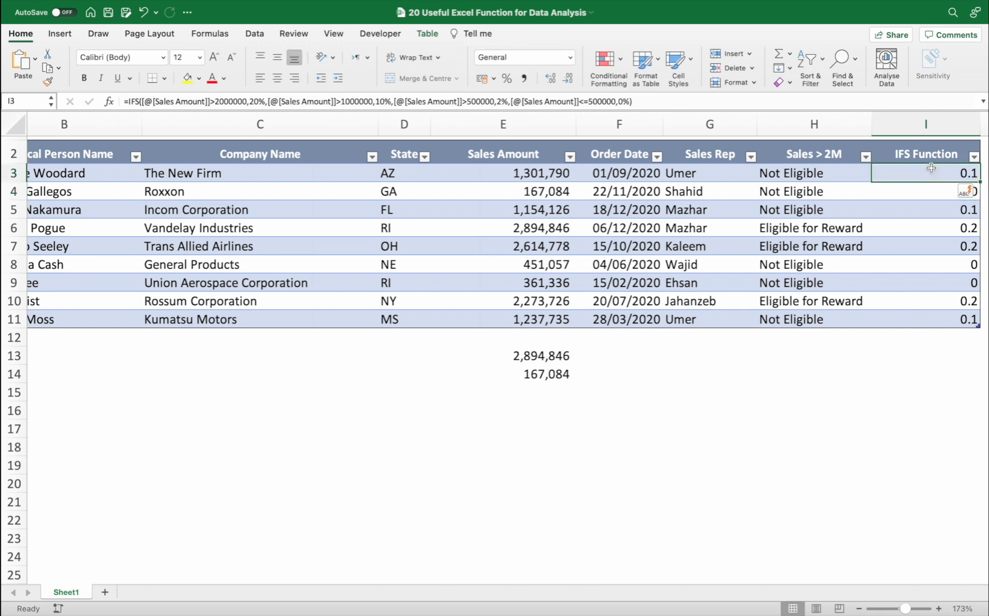
{"action": "key", "text": "ctrl+shift+Down"}
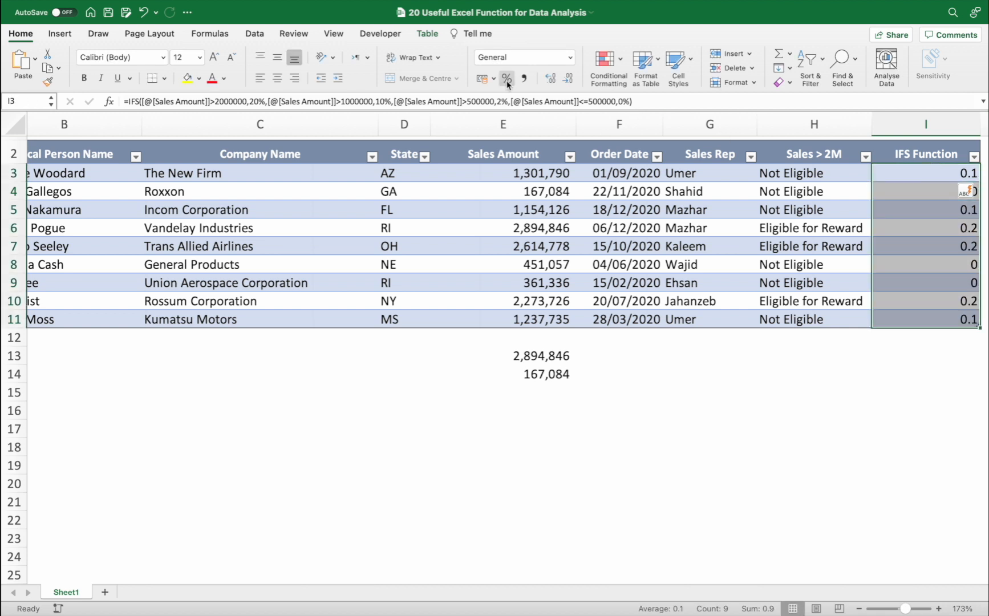
{"action": "left_click", "coordinate": [507, 83]}
{"action": "left_click", "coordinate": [918, 174]}
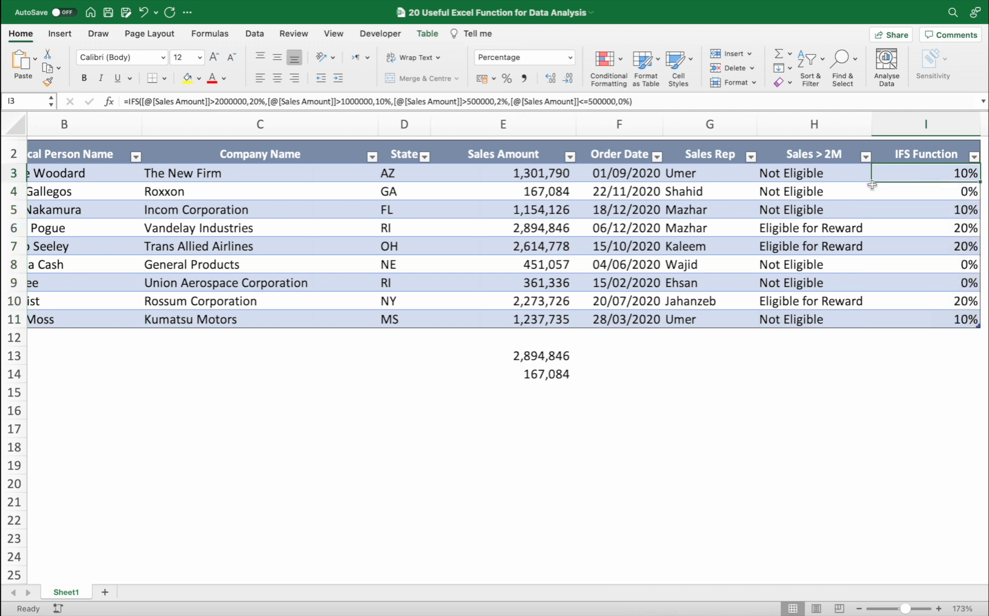
- Set the Sales Amount in E4 to 500000 to test the IFS formula's lowest threshold
{"action": "left_click", "coordinate": [539, 176]}
{"action": "left_click", "coordinate": [945, 193]}
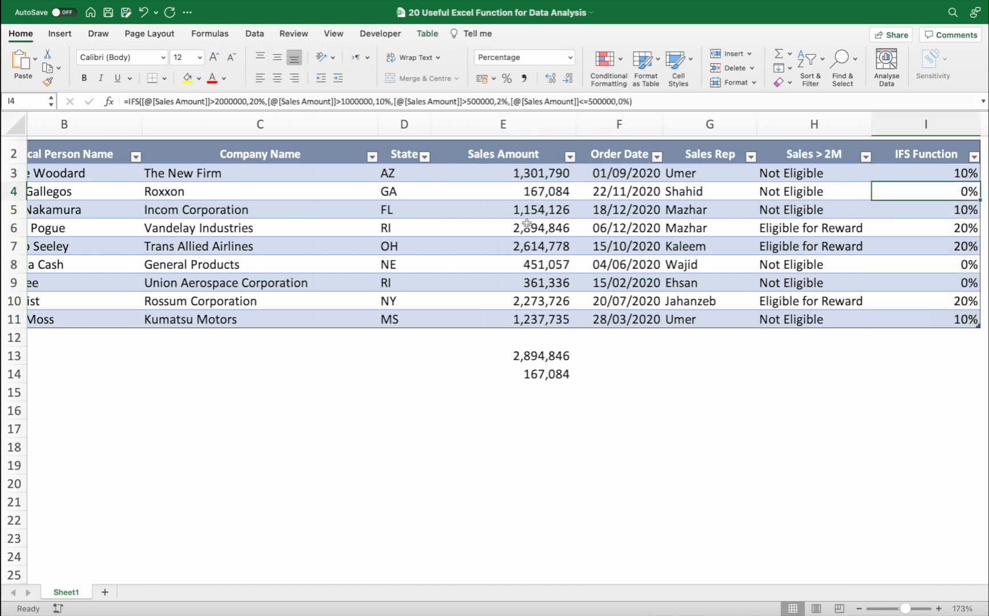
{"action": "left_click", "coordinate": [527, 186]}
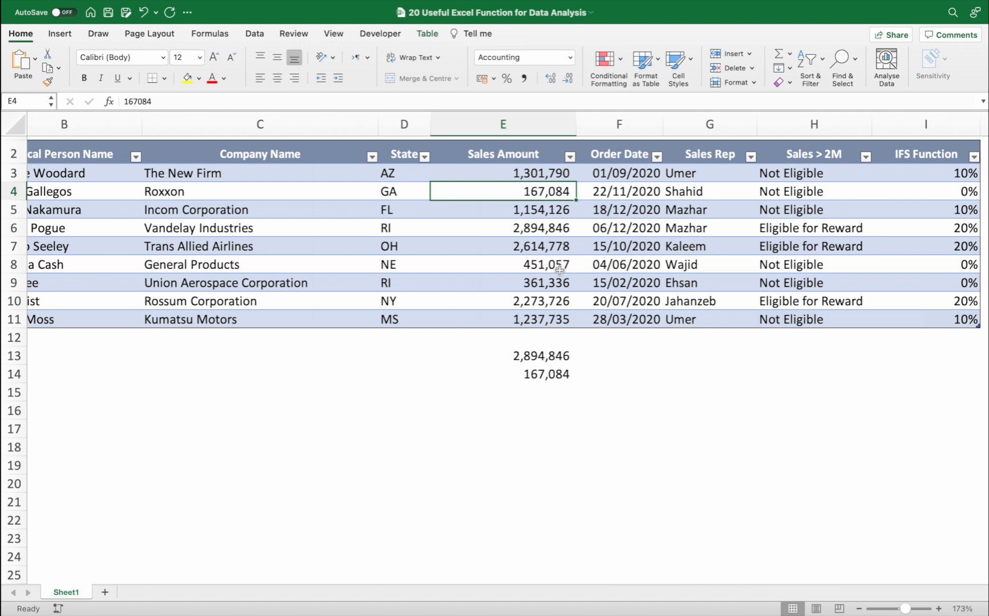
{"action": "type", "text": "500000"}
{"action": "key", "text": "Return"}
{"action": "key", "text": "Up"}
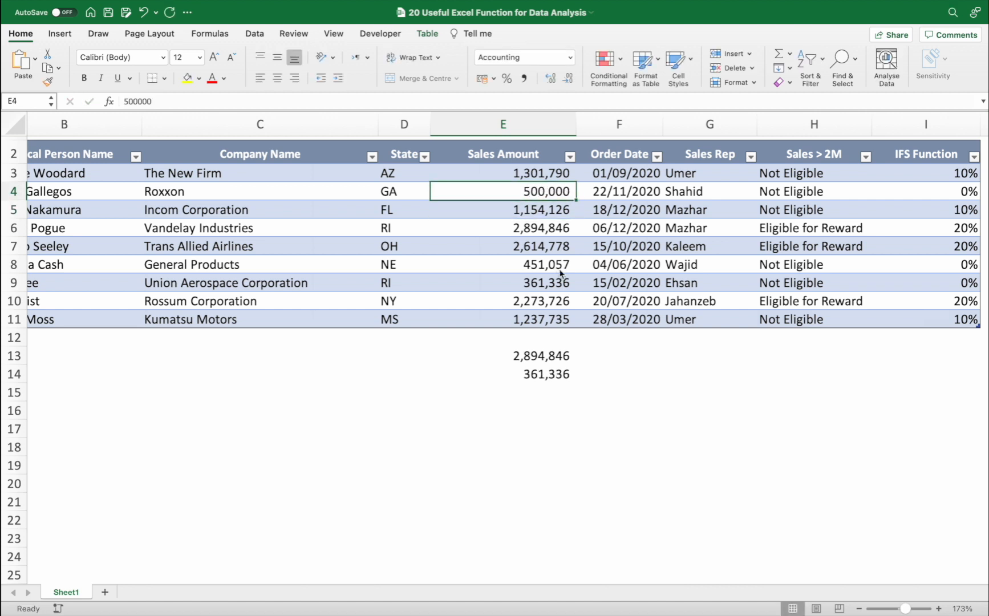
- Set the Sales Amount in E4 to 500001 to test the IFS formula's 2% tier
{"action": "key", "text": "F2"}
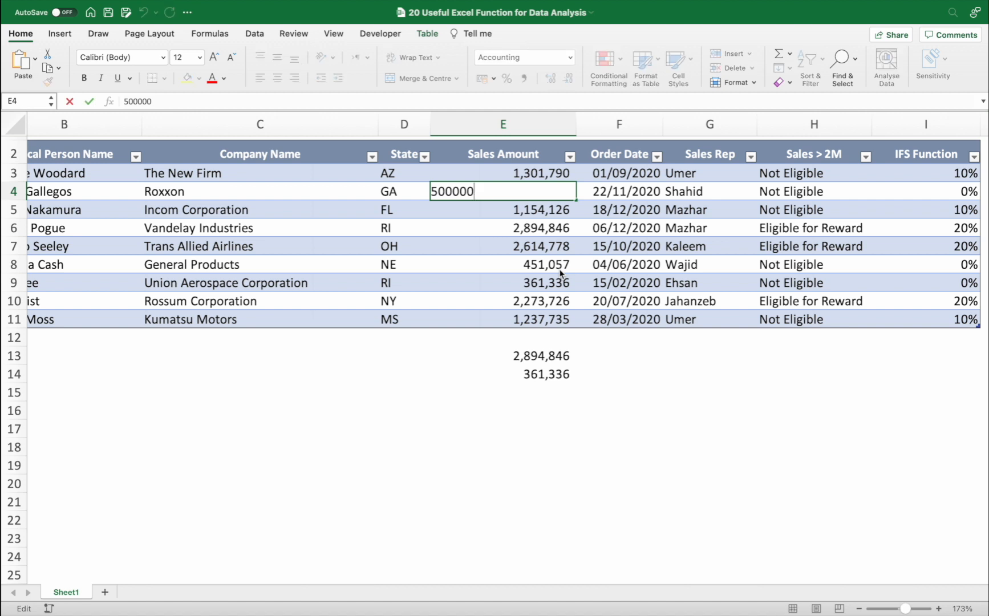
{"action": "key", "text": "BackSpace"}
{"action": "type", "text": "1"}
{"action": "key", "text": "Return"}
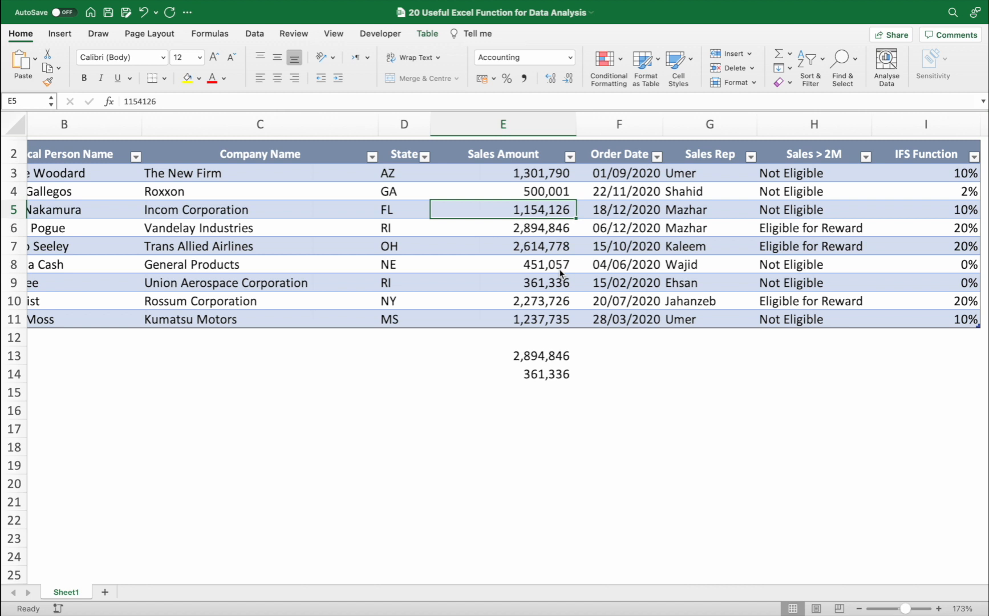
- Enter a SUM formula in E15 that totals the table's Sales Amount column, E3:E11
{"action": "left_click", "coordinate": [527, 398]}
{"action": "type", "text": "=sum("}
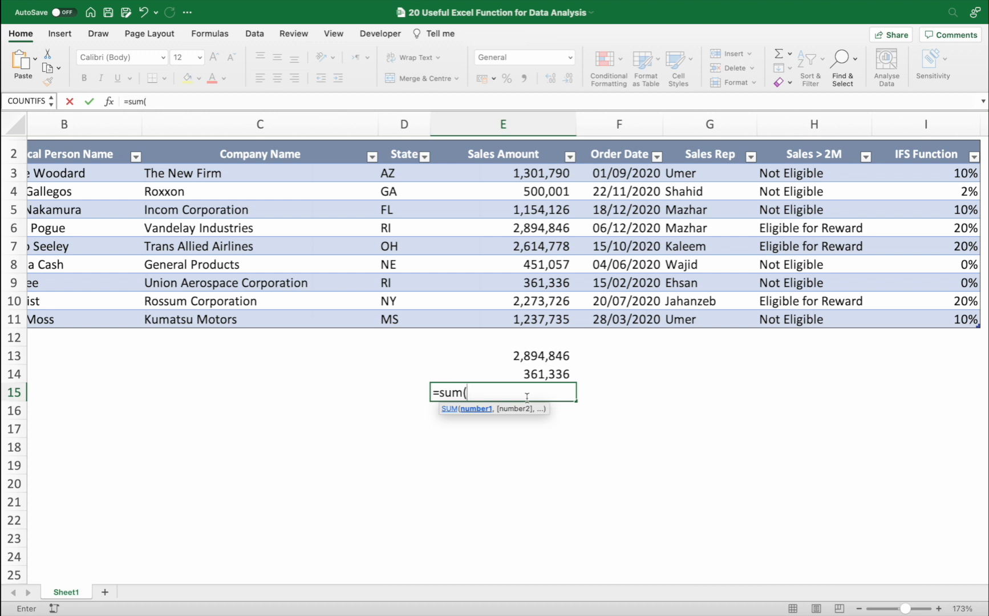
{"action": "left_click_drag", "start_coordinate": [528, 173], "coordinate": [534, 318]}
{"action": "key", "text": "Return"}
{"action": "key", "text": "Up"}
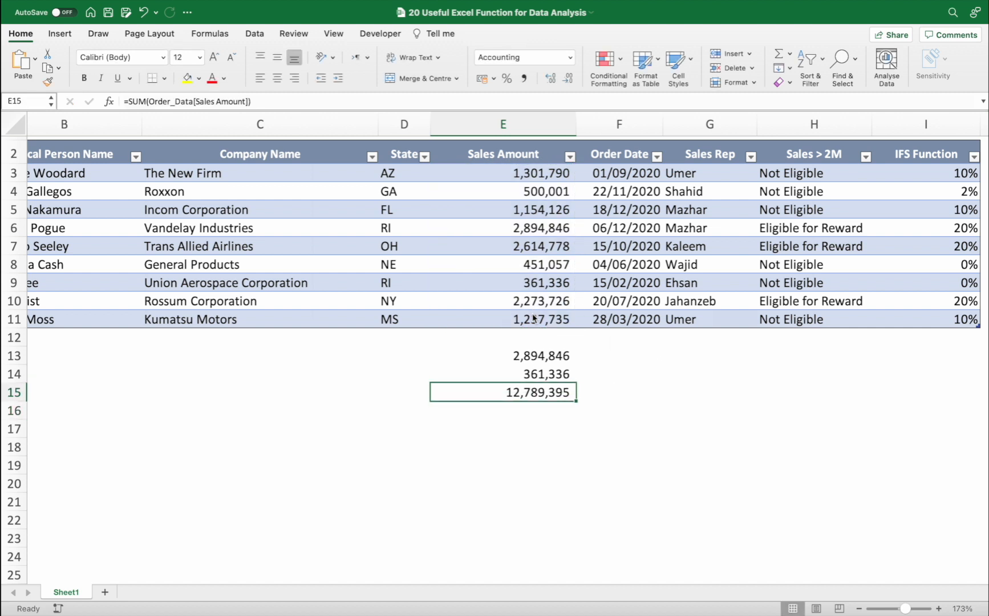
- Label the summary results in column D: Max in D13, Min in D14 and Sum in D15
{"action": "key", "text": "Left"}
{"action": "type", "text": "Sum"}
{"action": "key", "text": "Return"}
{"action": "key", "text": "Up"}
{"action": "key", "text": "Up"}
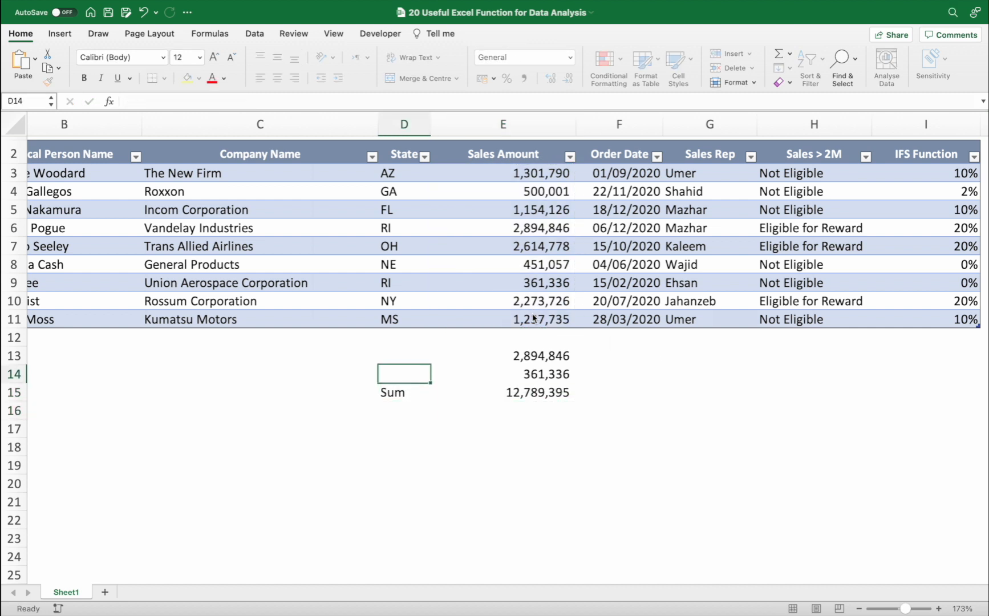
{"action": "type", "text": "Min"}
{"action": "key", "text": "Up"}
{"action": "type", "text": "Max"}
{"action": "key", "text": "Return"}
{"action": "key", "text": "Down"}
{"action": "key", "text": "Down"}
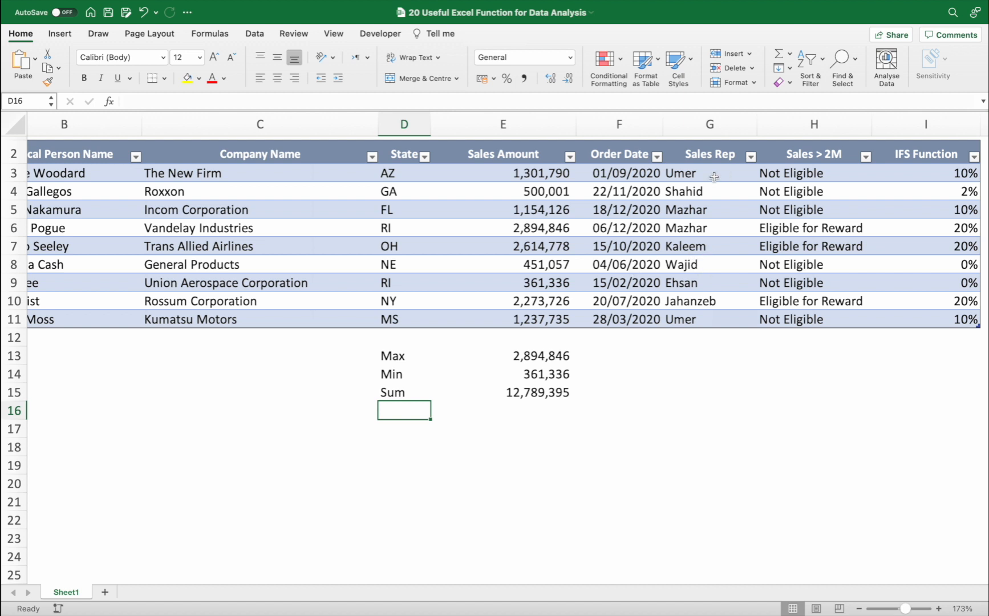
- Inspect the sales rep and amounts in rows 3 and 11, and label cell D16 as sumif
{"action": "left_click", "coordinate": [687, 176]}
{"action": "left_click", "coordinate": [685, 322]}
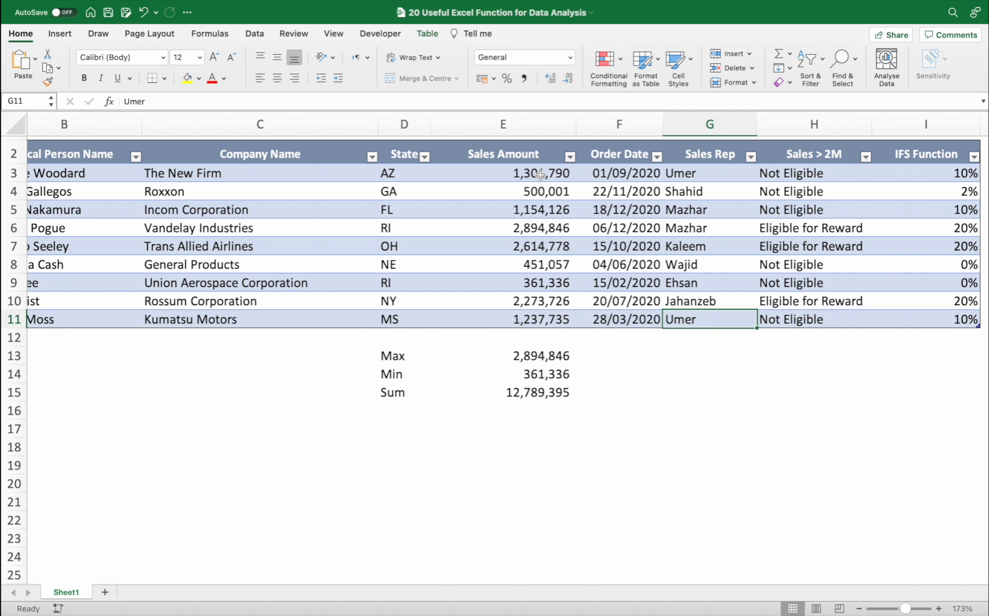
{"action": "left_click", "coordinate": [540, 175]}
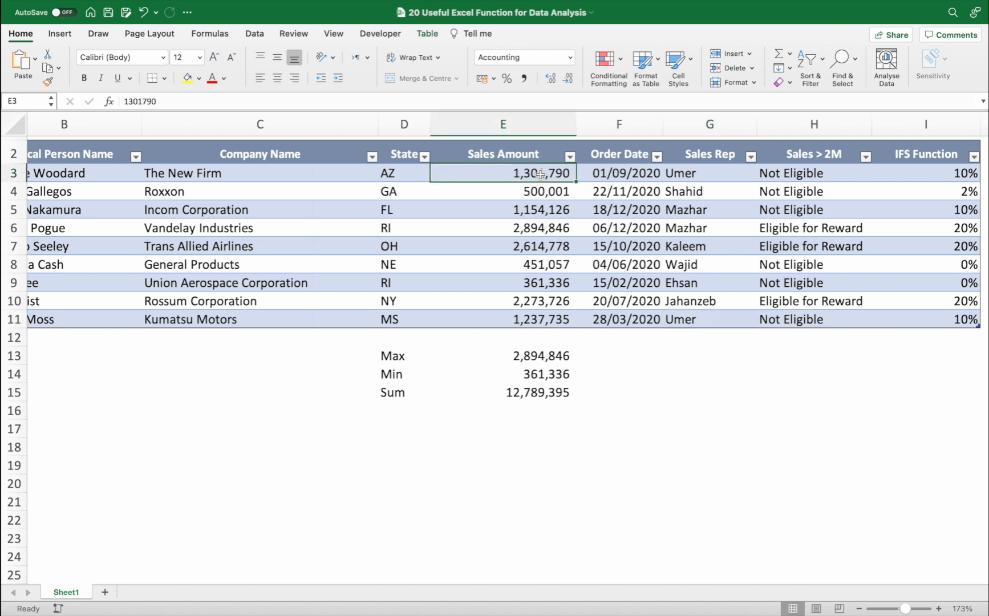
{"action": "left_click", "coordinate": [539, 317], "text": "super"}
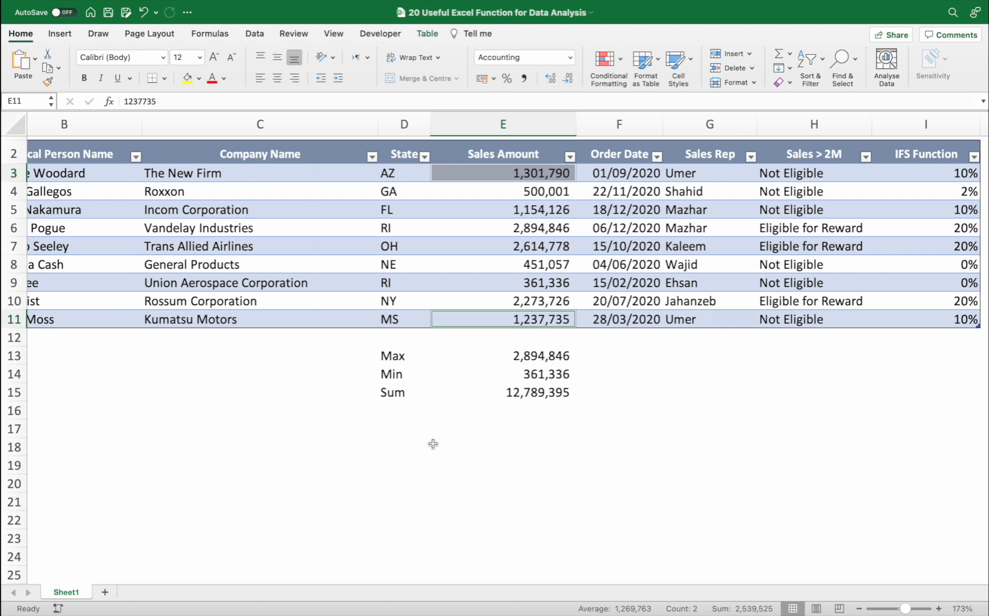
{"action": "left_click", "coordinate": [401, 411]}
{"action": "type", "text": "sumif"}
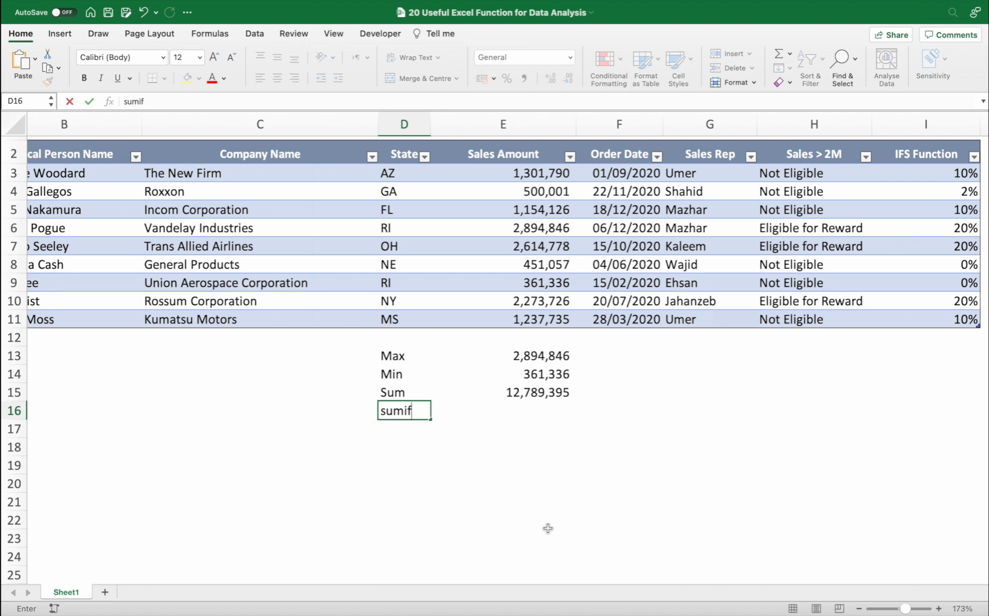
{"action": "key", "text": "Tab"}
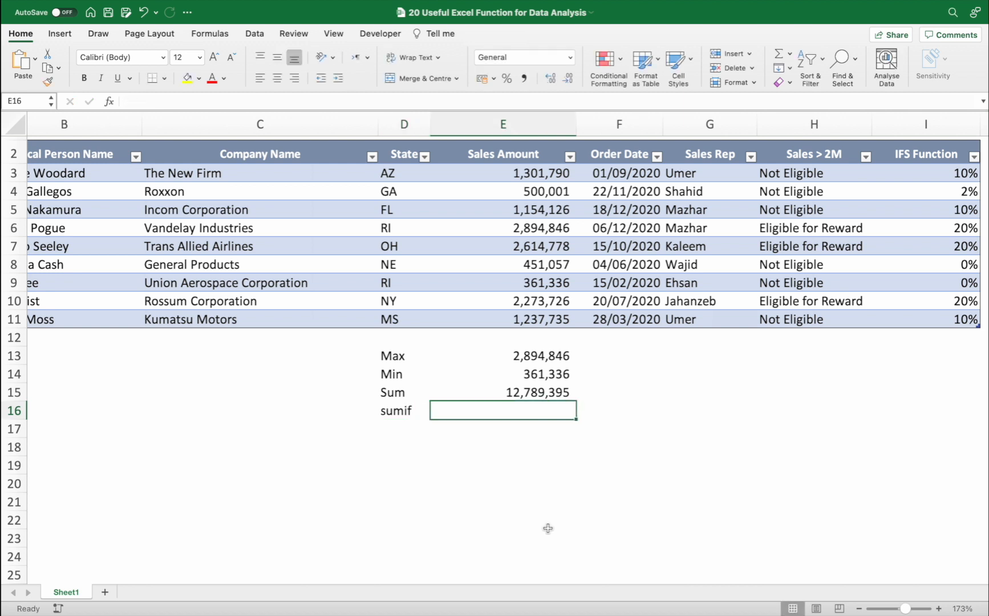
- Enter a SUMIF formula in E16 that totals Sales Amount where the Sales Rep column matches the rep named in G3
{"action": "type", "text": "=sumif"}
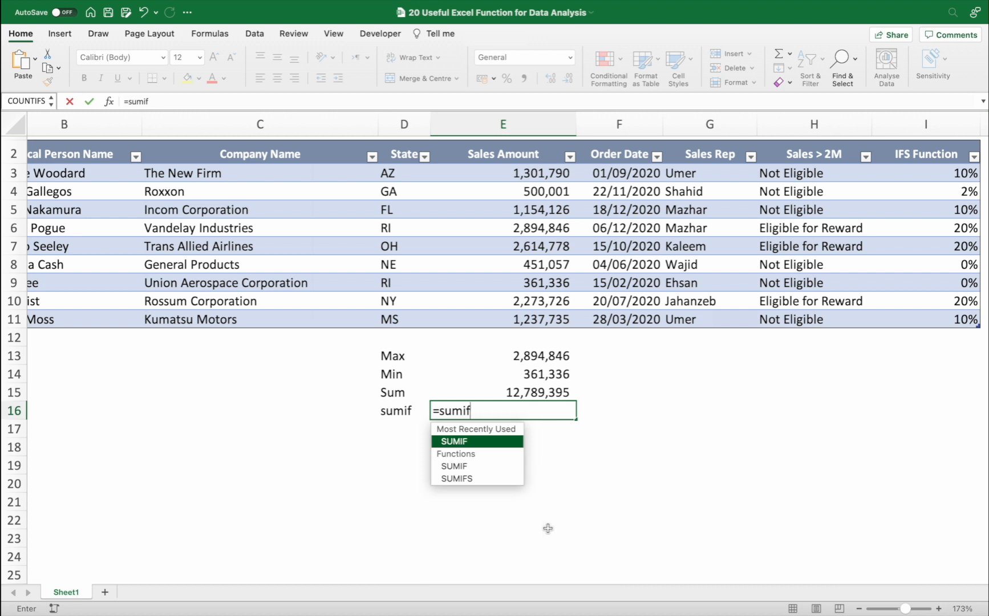
{"action": "key", "text": "Tab"}
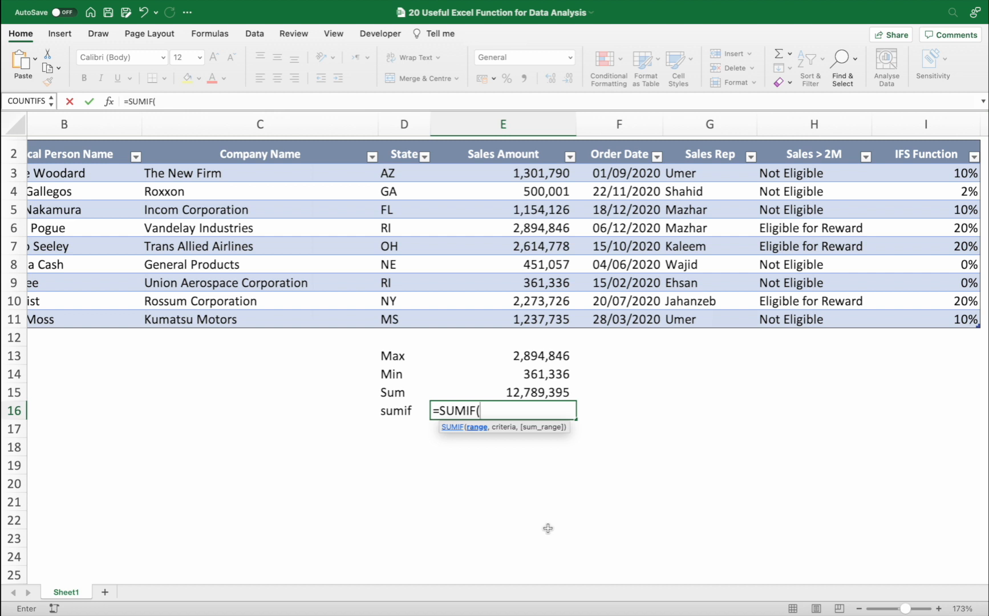
{"action": "left_click_drag", "start_coordinate": [696, 174], "coordinate": [696, 318]}
{"action": "type", "text": ","}
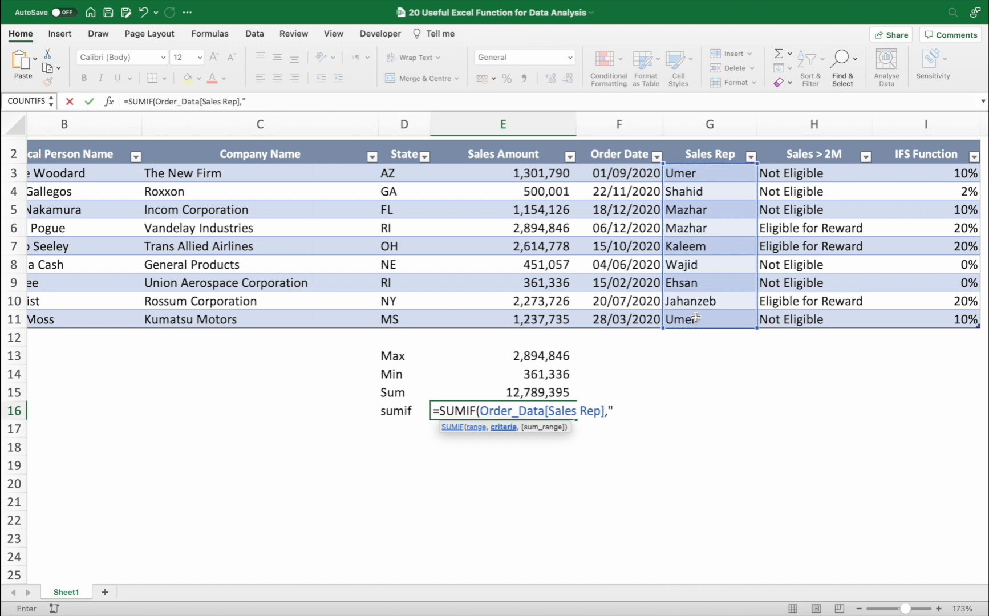
{"action": "type", "text": "\"Umer\""}
{"action": "type", "text": ","}
{"action": "left_click_drag", "start_coordinate": [531, 173], "coordinate": [529, 320]}
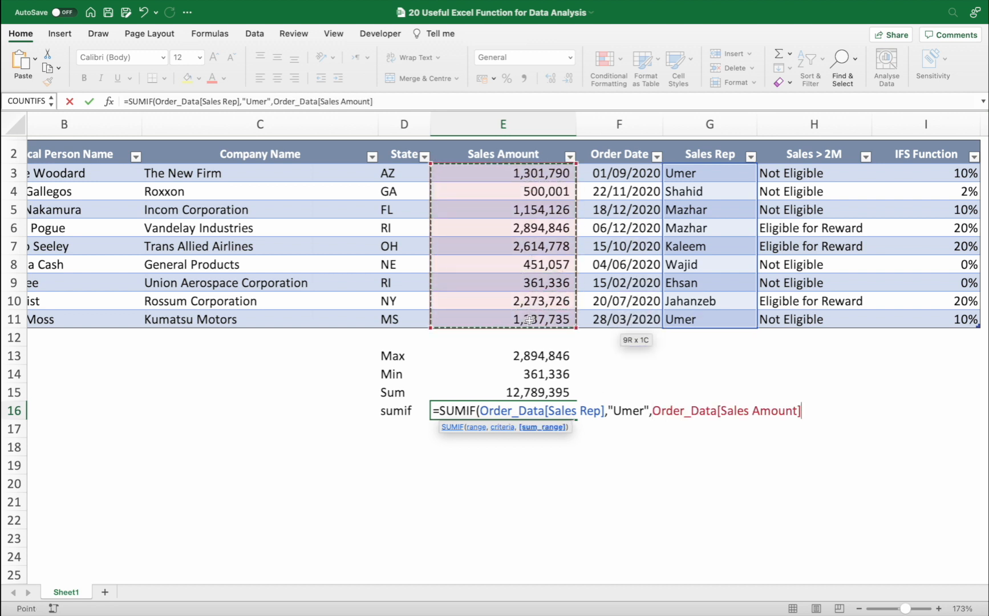
{"action": "type", "text": ")"}
{"action": "key", "text": "Return"}
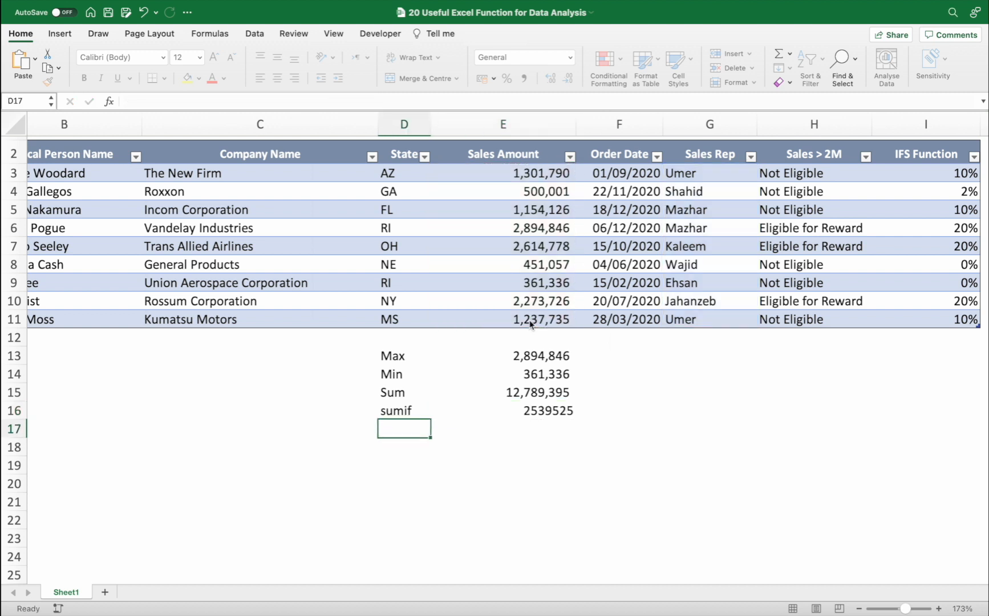
- Apply the comma number style to the SUMIF result in E16 and check it against the sum of E3 and E11
{"action": "key", "text": "Up"}
{"action": "key", "text": "Right"}
{"action": "key", "text": "Right"}
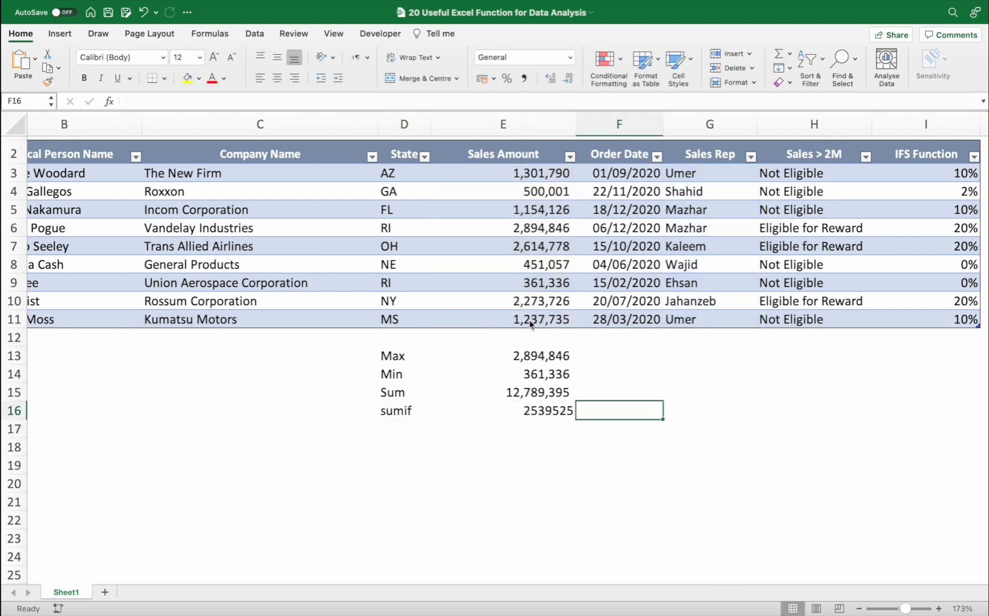
{"action": "key", "text": "Left"}
{"action": "left_click", "coordinate": [523, 78]}
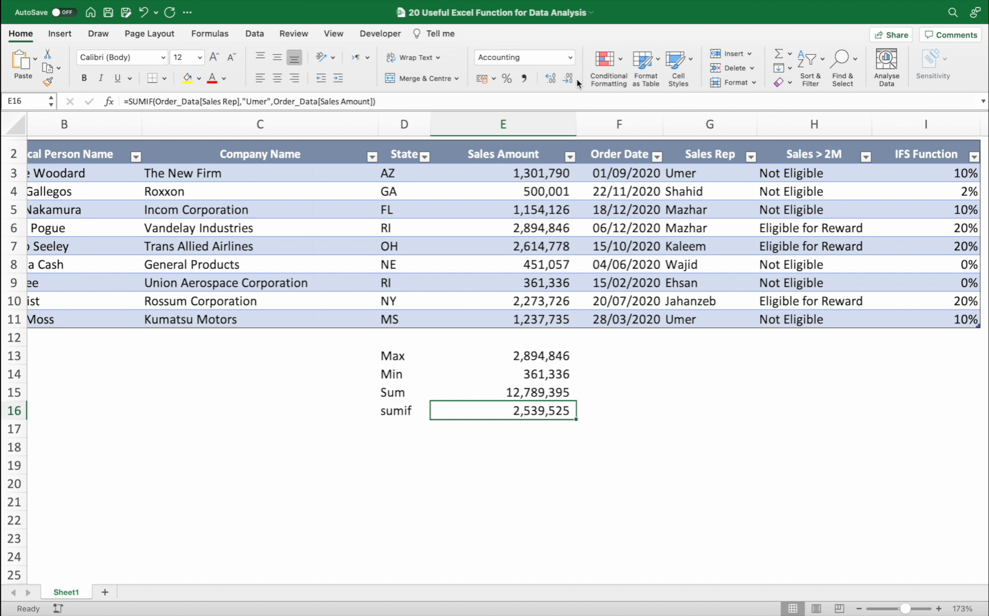
{"action": "left_click", "coordinate": [552, 318]}
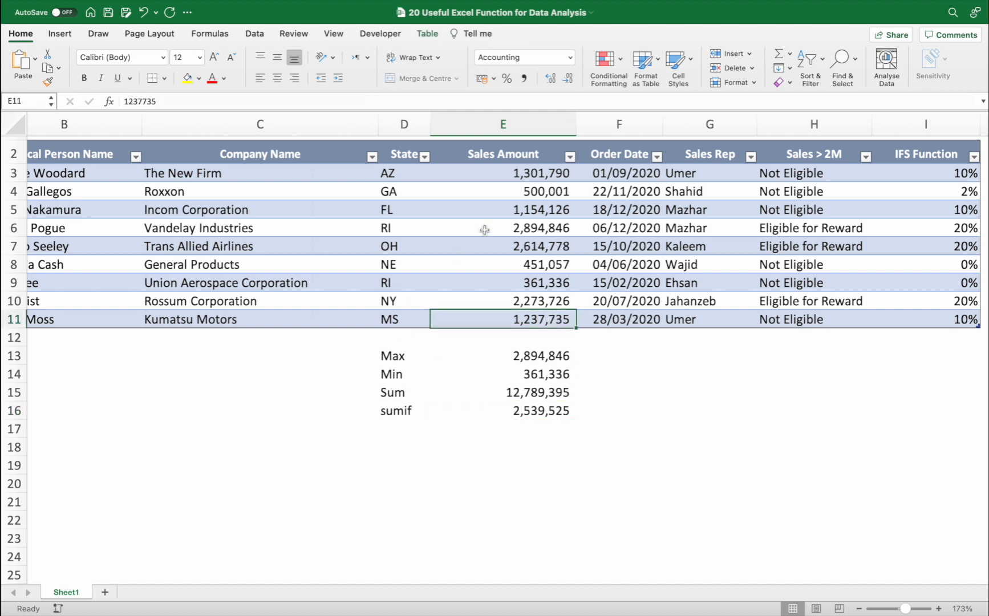
{"action": "left_click", "coordinate": [535, 172], "text": "super"}
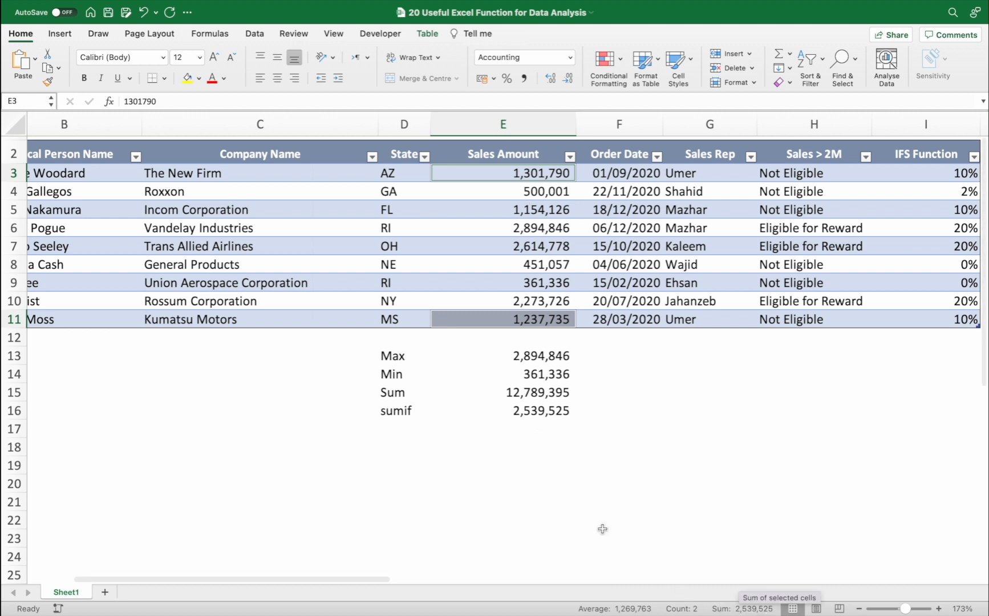
{"action": "left_click", "coordinate": [552, 414]}
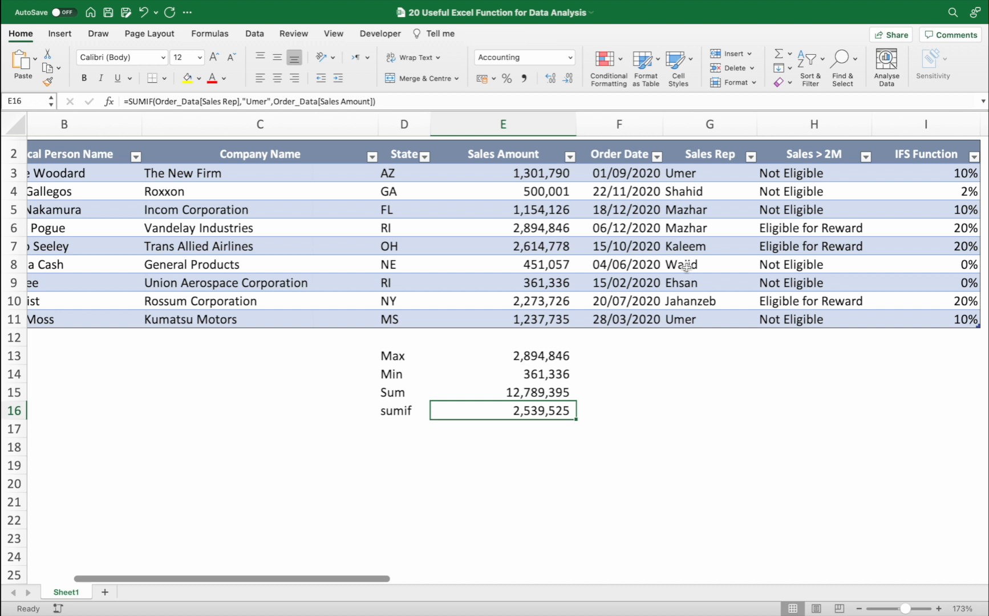
- Change the SUMIF criterion in E16 to the sales rep named in G5 and check the result against the sum of E5:E6
{"action": "left_click_drag", "start_coordinate": [682, 213], "coordinate": [682, 221]}
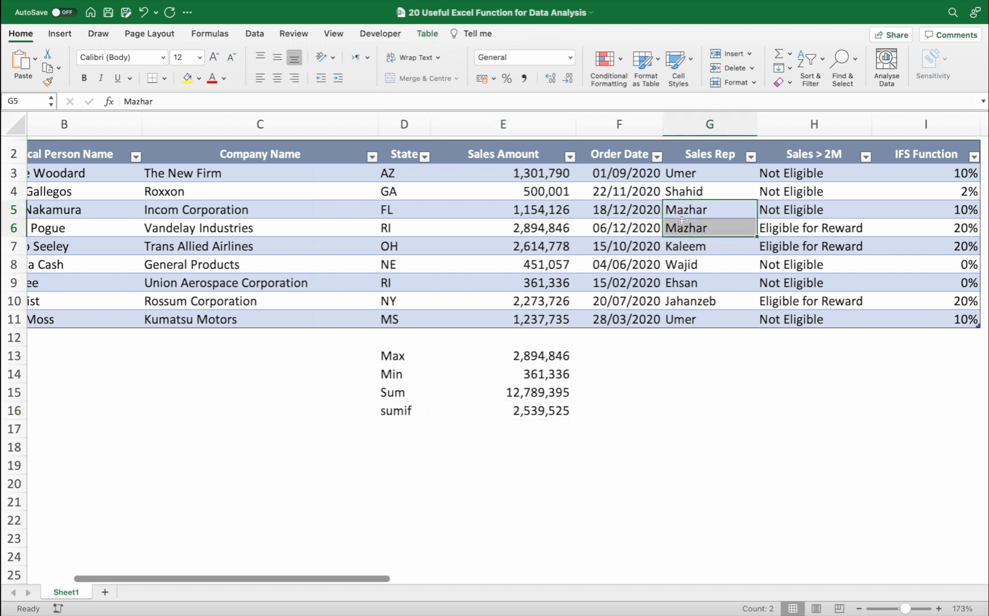
{"action": "left_click", "coordinate": [538, 411]}
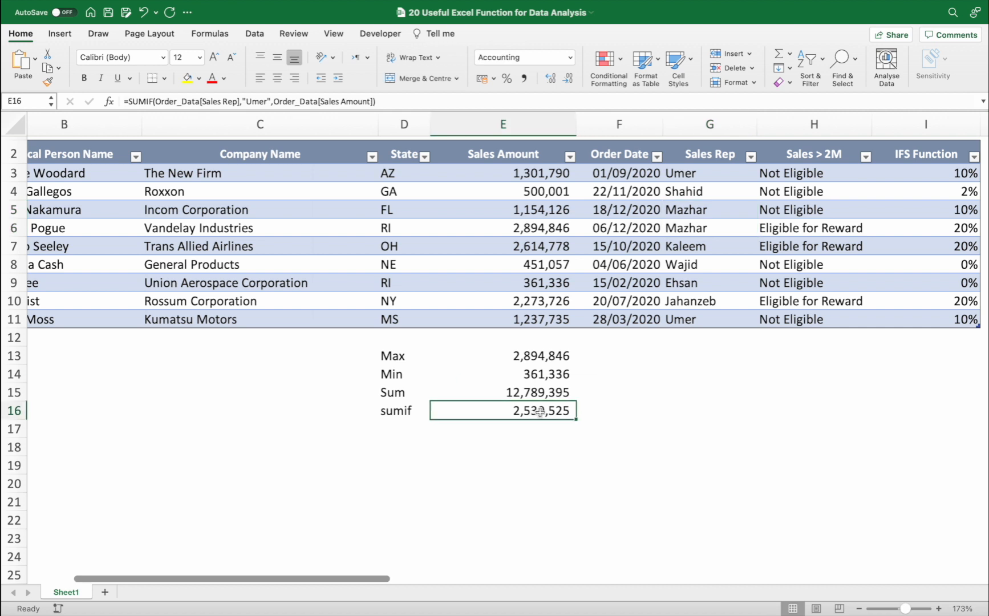
{"action": "double_click", "coordinate": [539, 412]}
{"action": "left_click_drag", "start_coordinate": [643, 411], "coordinate": [614, 410]}
{"action": "type", "text": "Mazhar"}
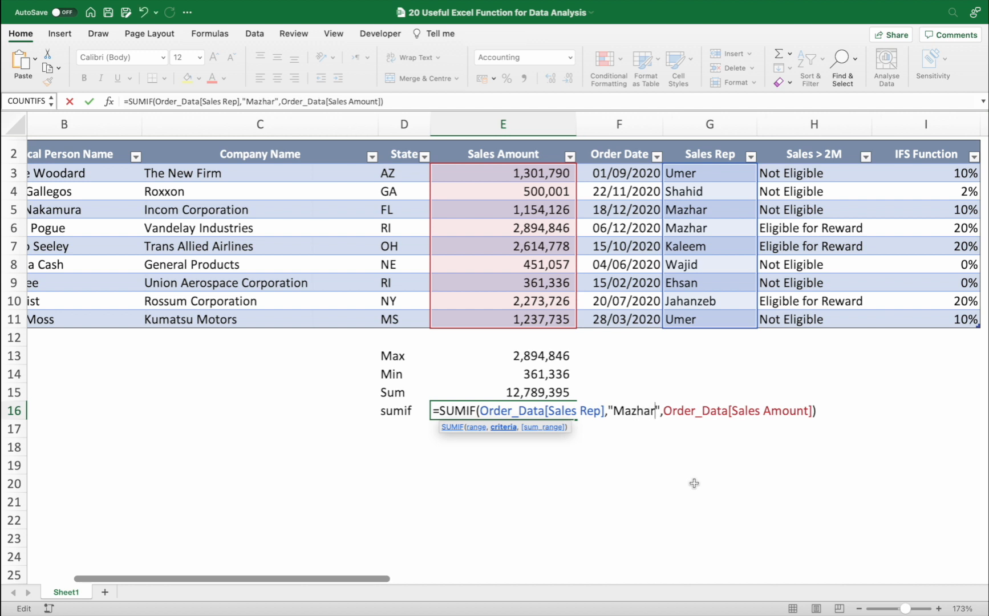
{"action": "key", "text": "Return"}
{"action": "key", "text": "Up"}
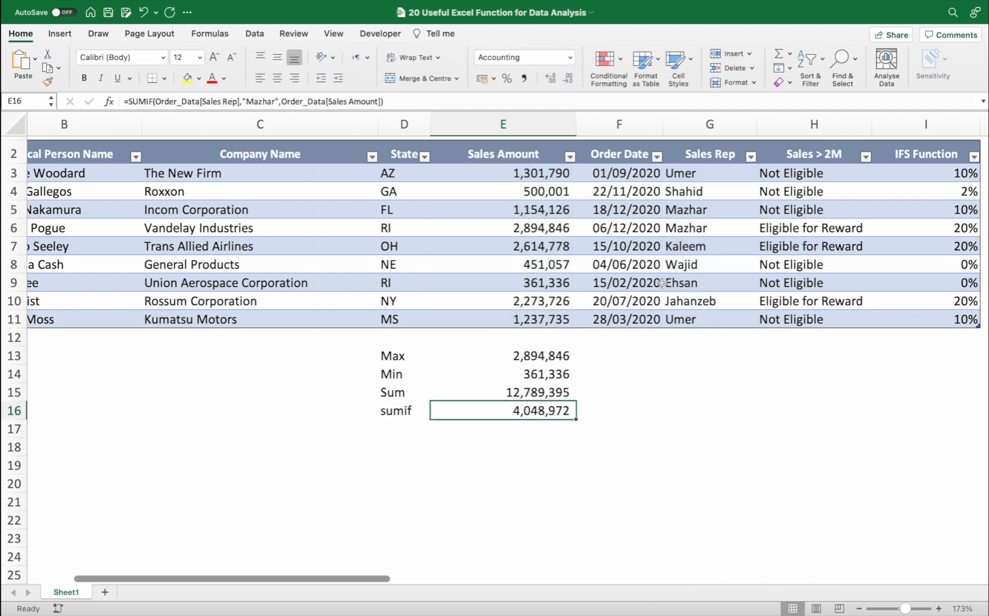
{"action": "left_click_drag", "start_coordinate": [541, 216], "coordinate": [542, 225]}
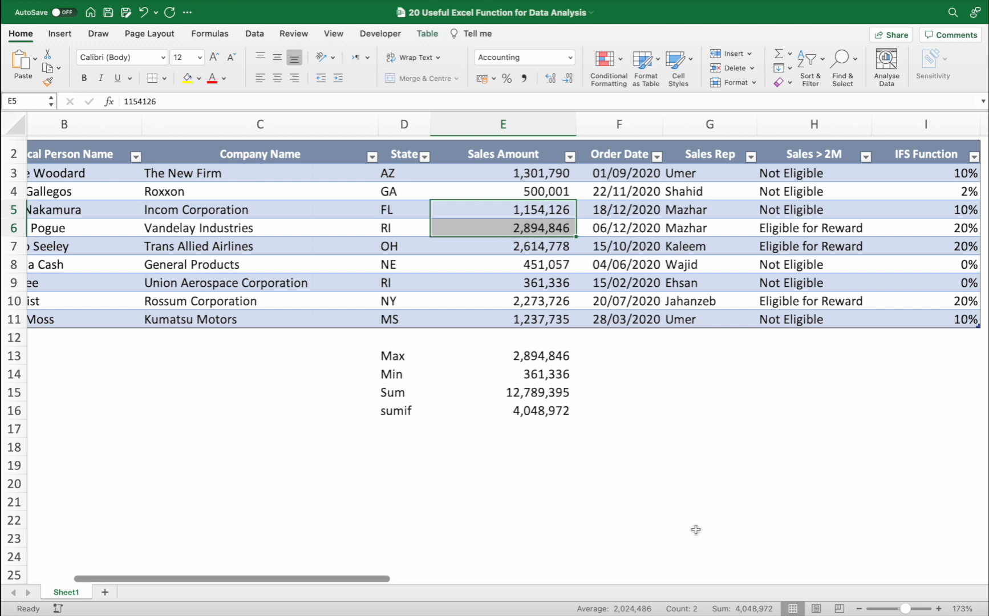
- Label cell D17 as Sumifs below the sumif label
{"action": "left_click", "coordinate": [403, 424]}
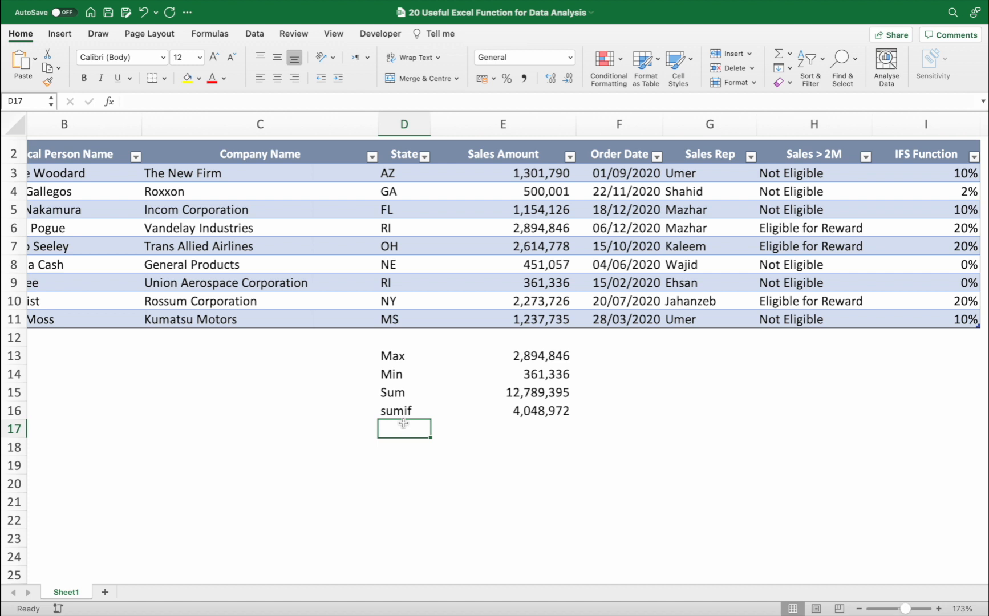
{"action": "type", "text": "Sumifs"}
{"action": "key", "text": "Tab"}
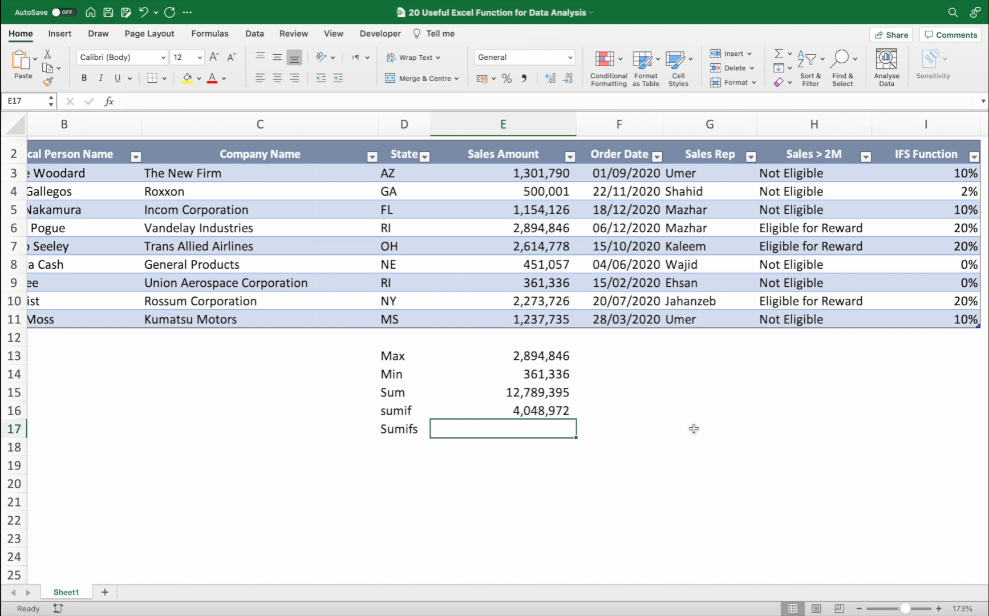
- Begin a SUMIFS formula in E17 with the Sales Amount column as its sum range
{"action": "type", "text": "su"}
{"action": "key", "text": "Escape"}
{"action": "type", "text": "="}
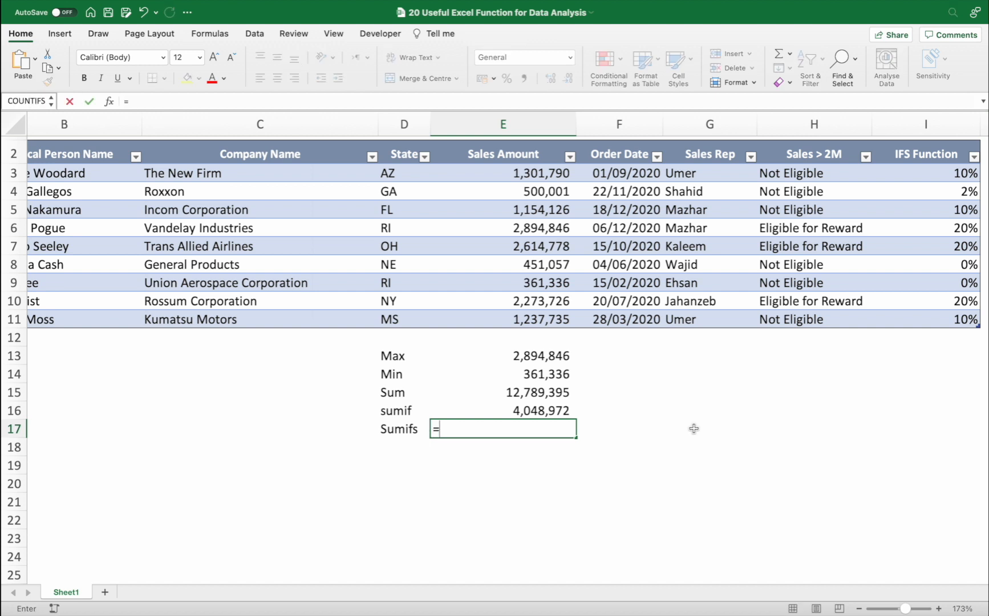
{"action": "type", "text": "sumifs"}
{"action": "key", "text": "Tab"}
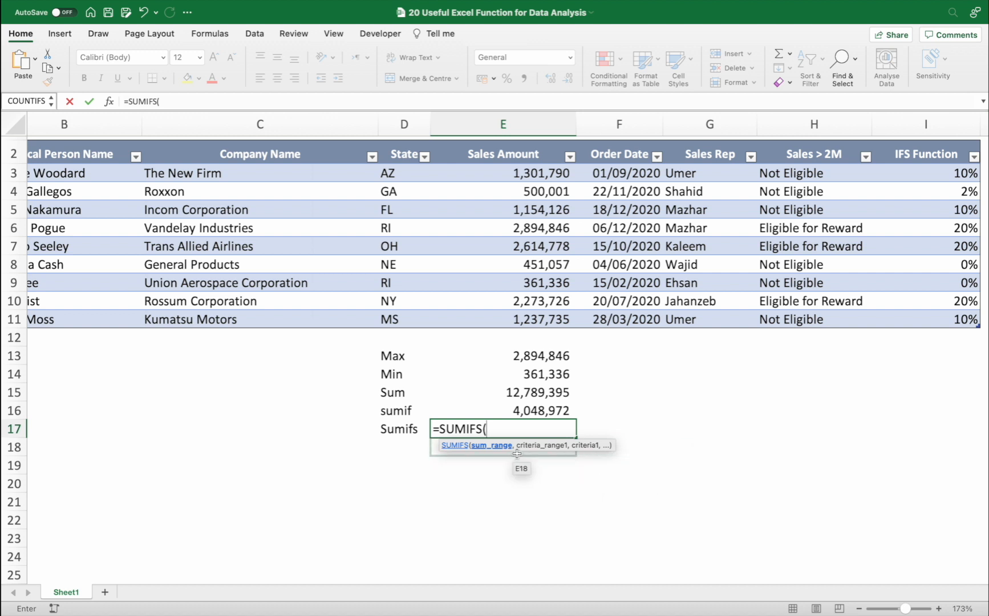
{"action": "left_click_drag", "start_coordinate": [542, 174], "coordinate": [541, 311]}
{"action": "type", "text": ","}
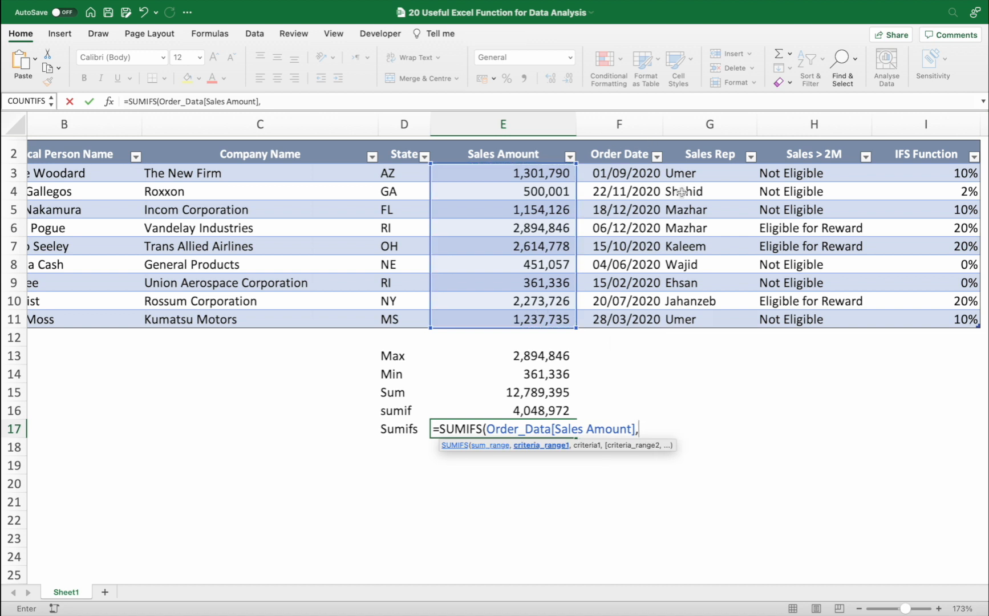
- Add the Sales Rep column as the first criteria range in E17's SUMIFS formula, with the rep named in G3 as its criterion
{"action": "left_click", "coordinate": [690, 175]}
{"action": "left_click_drag", "start_coordinate": [690, 175], "coordinate": [675, 318]}
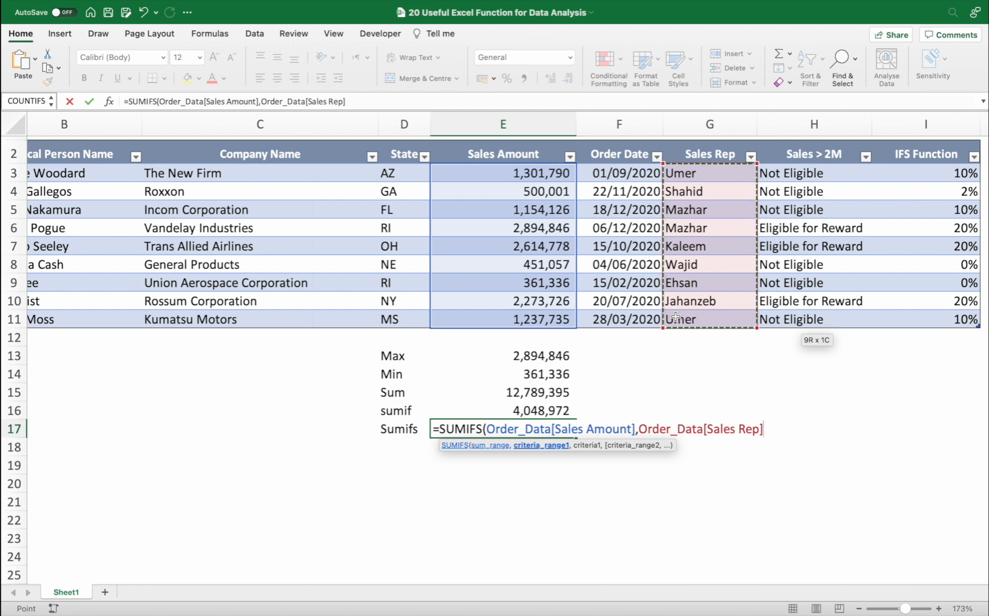
{"action": "type", "text": ","}
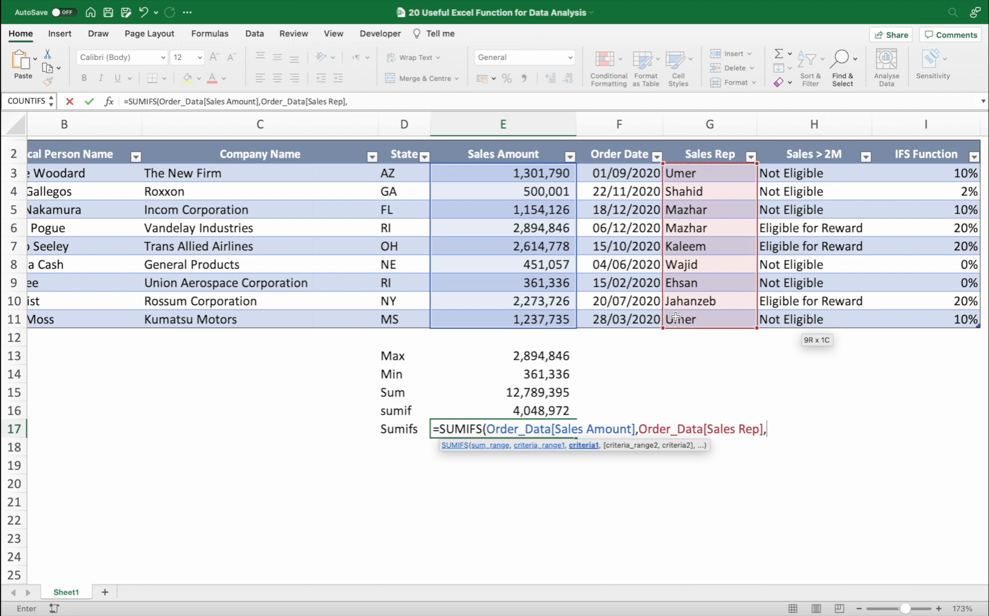
{"action": "type", "text": "\"Umer\","}
- Complete the SUMIFS formula in E17 with the State column as second criteria range and "AZ" as its criterion
{"action": "left_click_drag", "start_coordinate": [388, 173], "coordinate": [381, 326]}
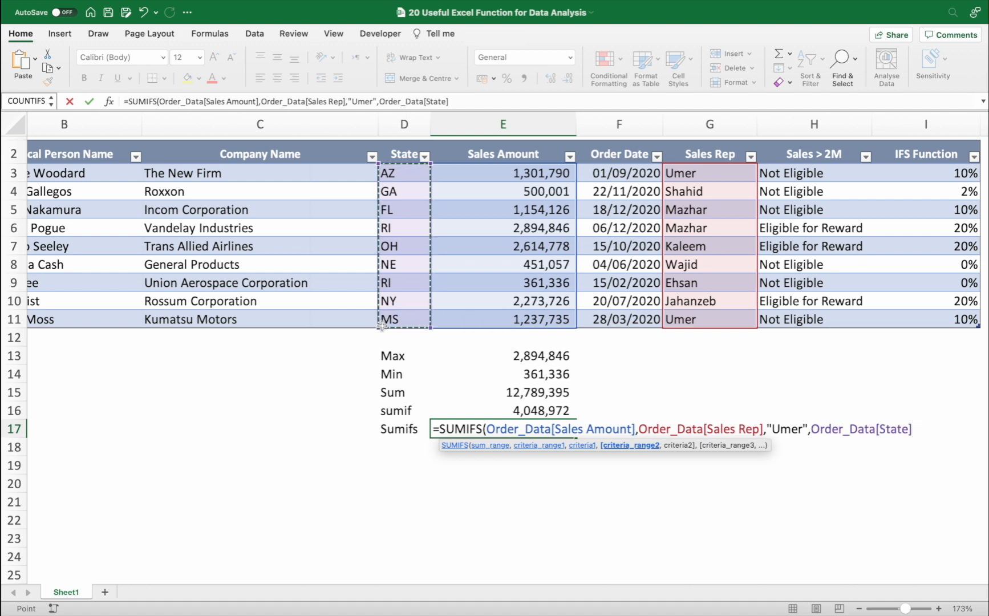
{"action": "type", "text": ","}
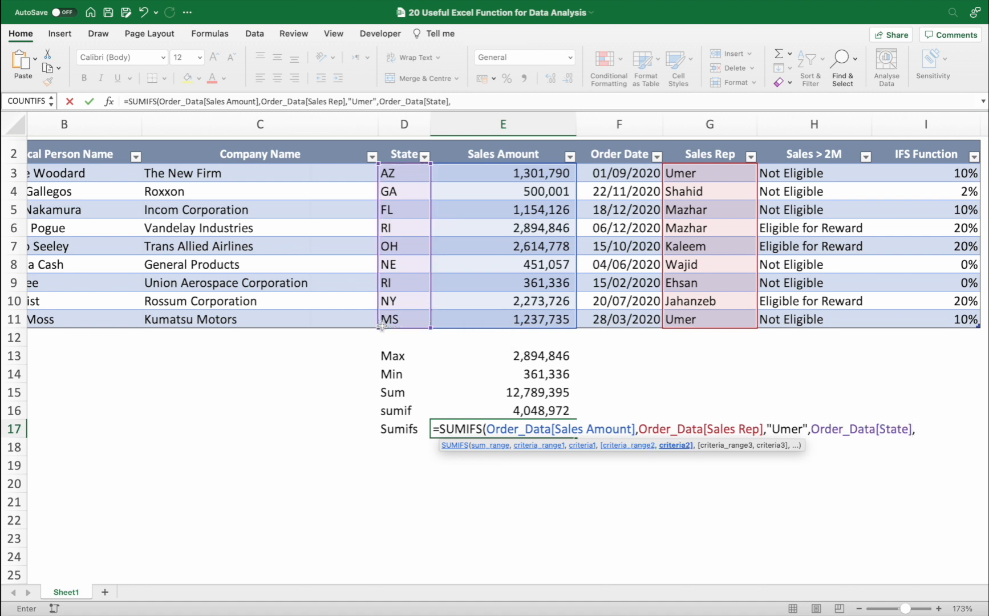
{"action": "type", "text": "\"AZ\")"}
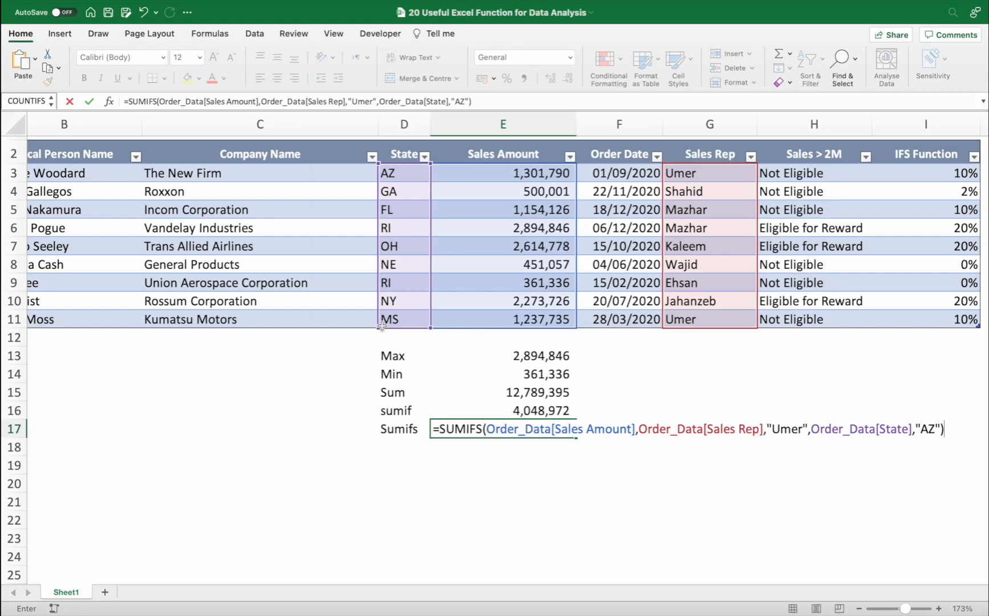
{"action": "key", "text": "Left"}
{"action": "key", "text": "Right"}
{"action": "key", "text": "Right"}
{"action": "key", "text": "Left"}
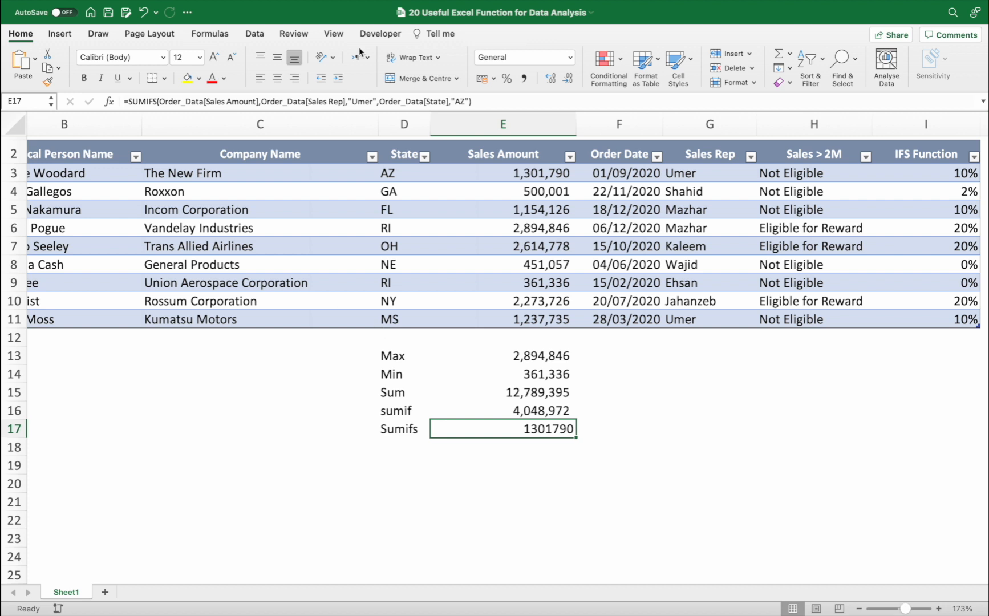
- Apply the comma number style to E17 and check it against the sales rep, state and sales amount in row 3
{"action": "left_click", "coordinate": [524, 78]}
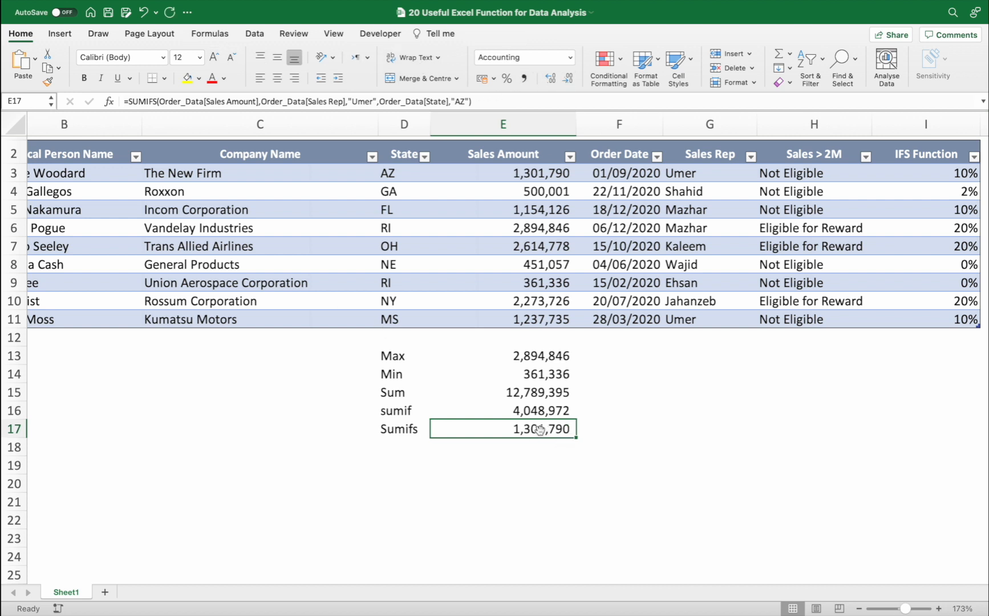
{"action": "left_click", "coordinate": [692, 175]}
{"action": "left_click", "coordinate": [396, 174]}
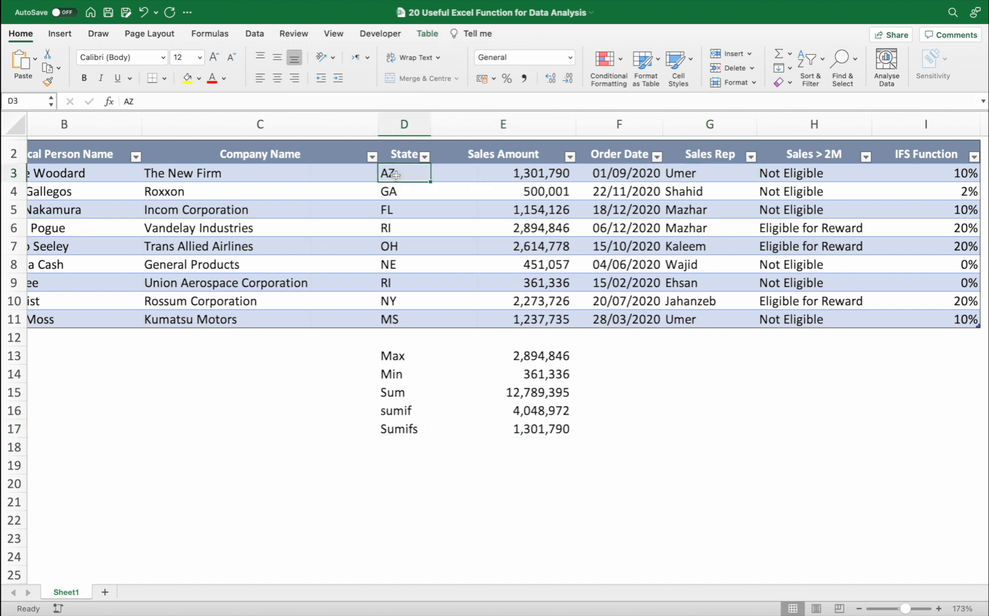
{"action": "left_click", "coordinate": [521, 173]}
- Set the state of the Kumatsu Motors order in D11 to AZ
{"action": "left_click", "coordinate": [666, 320]}
{"action": "left_click", "coordinate": [399, 317]}
{"action": "type", "text": "AZ"}
{"action": "key", "text": "Return"}
{"action": "key", "text": "Up"}
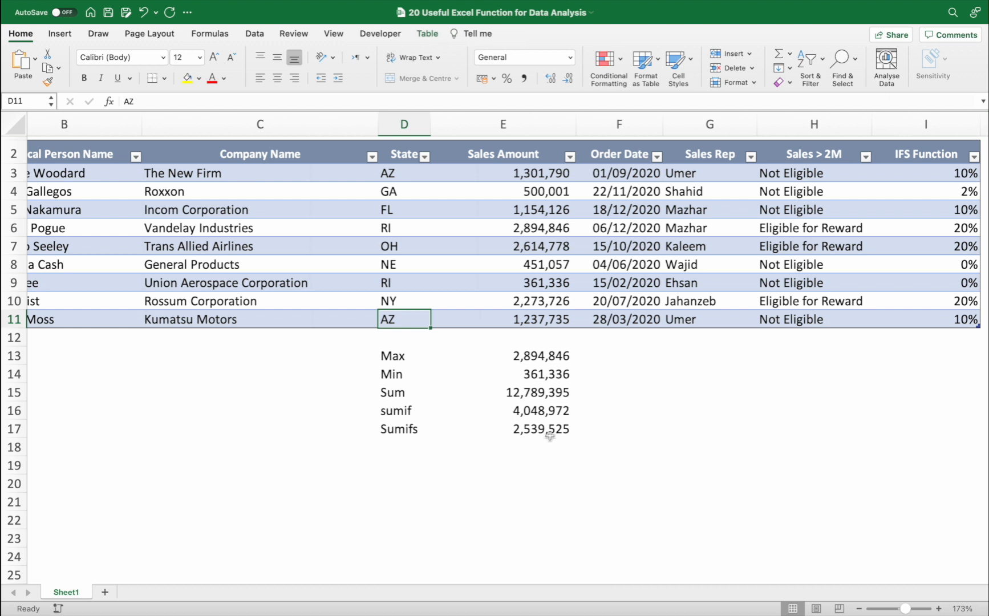
- Check the SUMIFS result in E17 against the sum of E3 and E11
{"action": "left_click", "coordinate": [540, 432]}
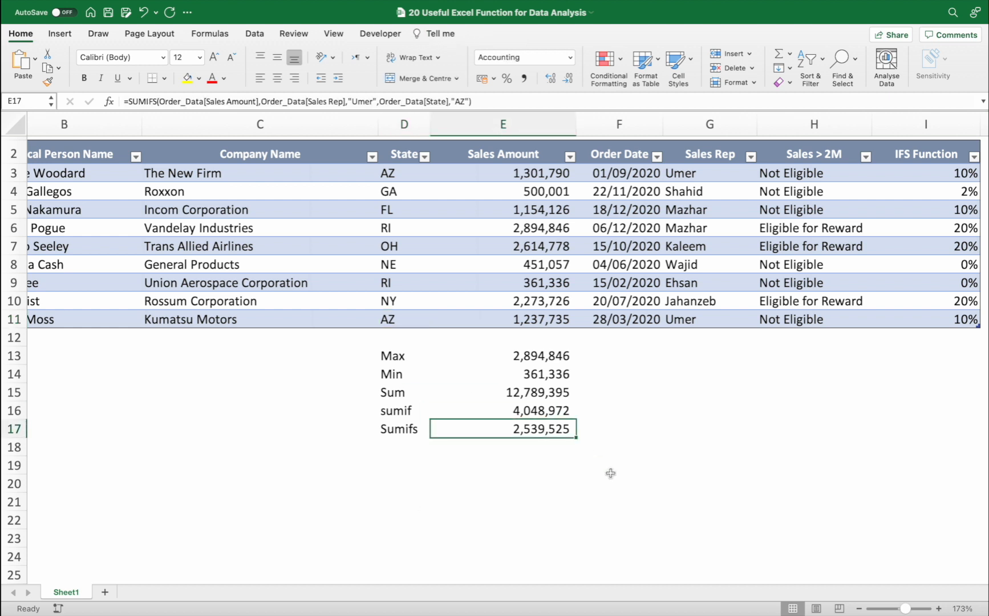
{"action": "left_click", "coordinate": [540, 322]}
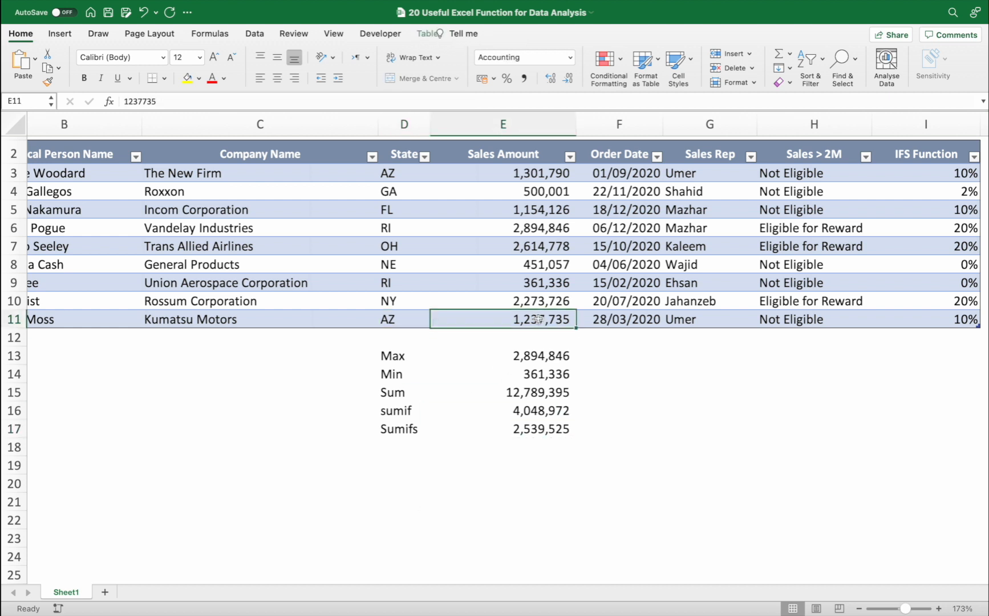
{"action": "left_click", "coordinate": [524, 178], "text": "super"}
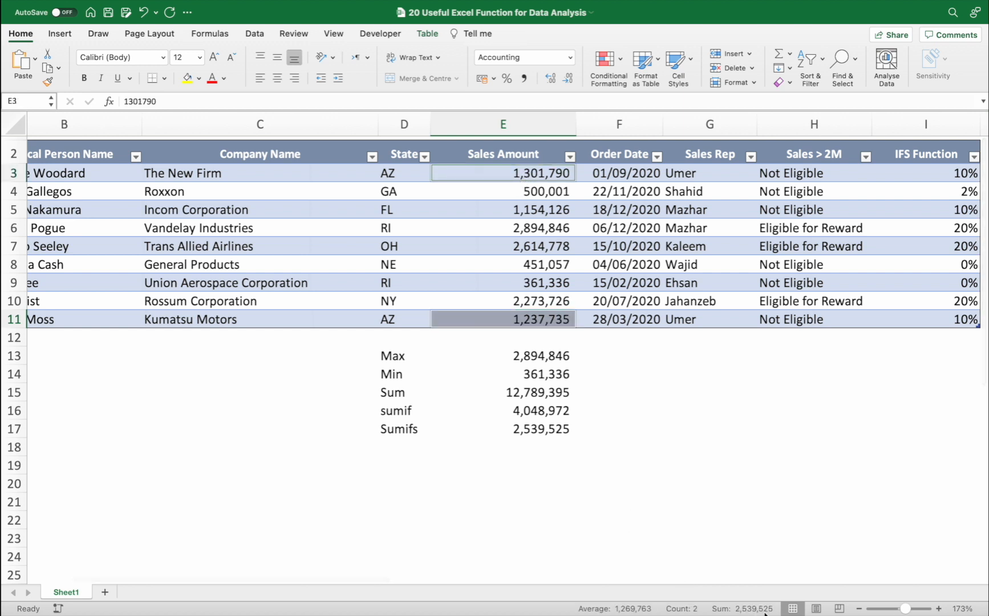
{"action": "left_click", "coordinate": [549, 432]}
- Set the state in D11 to NY and check the SUMIFS result in E17 against the amount and sales rep in row 3
{"action": "left_click", "coordinate": [388, 321]}
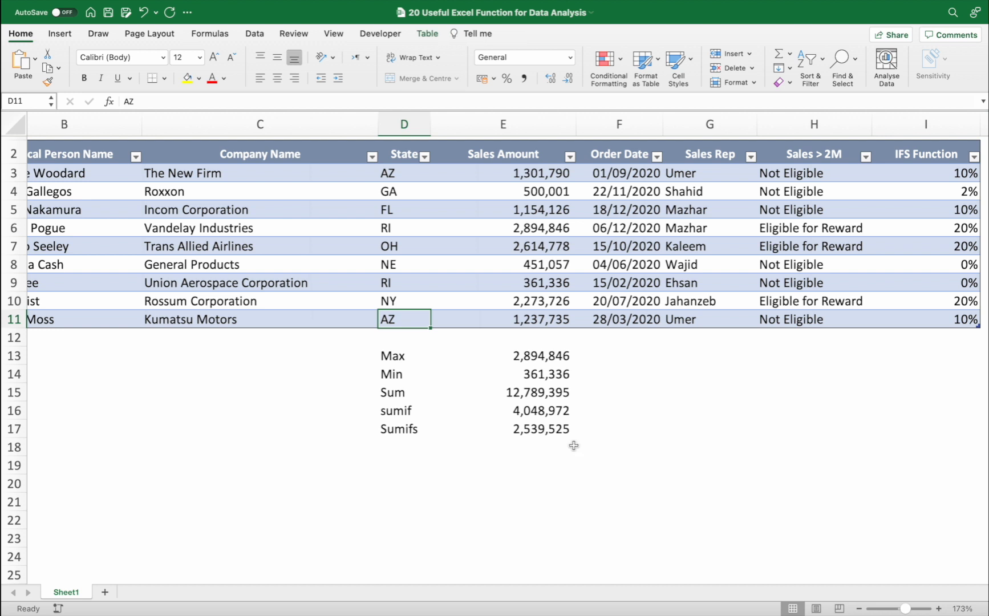
{"action": "type", "text": "NY"}
{"action": "key", "text": "Return"}
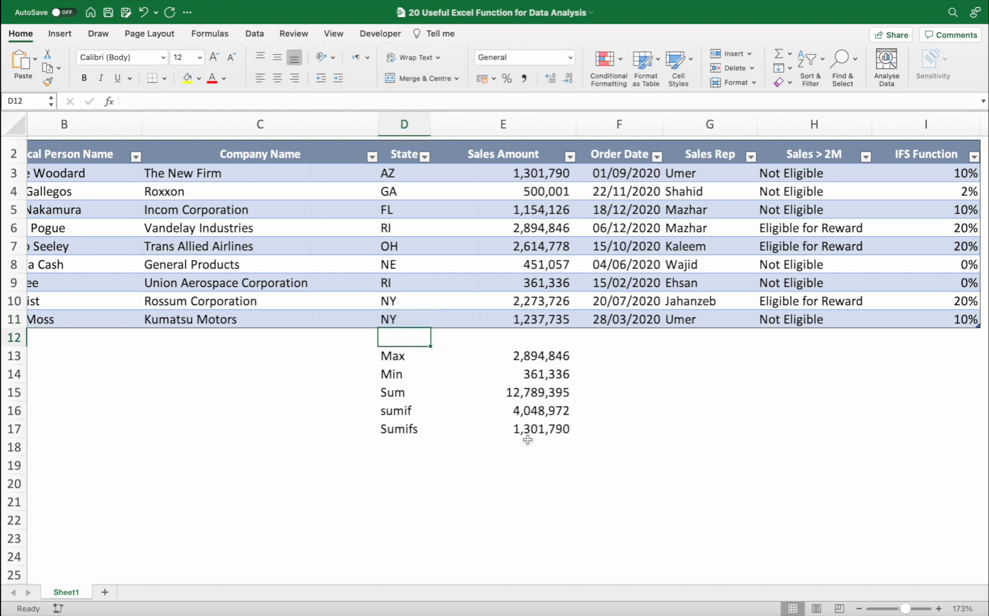
{"action": "left_click", "coordinate": [535, 431]}
{"action": "left_click", "coordinate": [552, 175]}
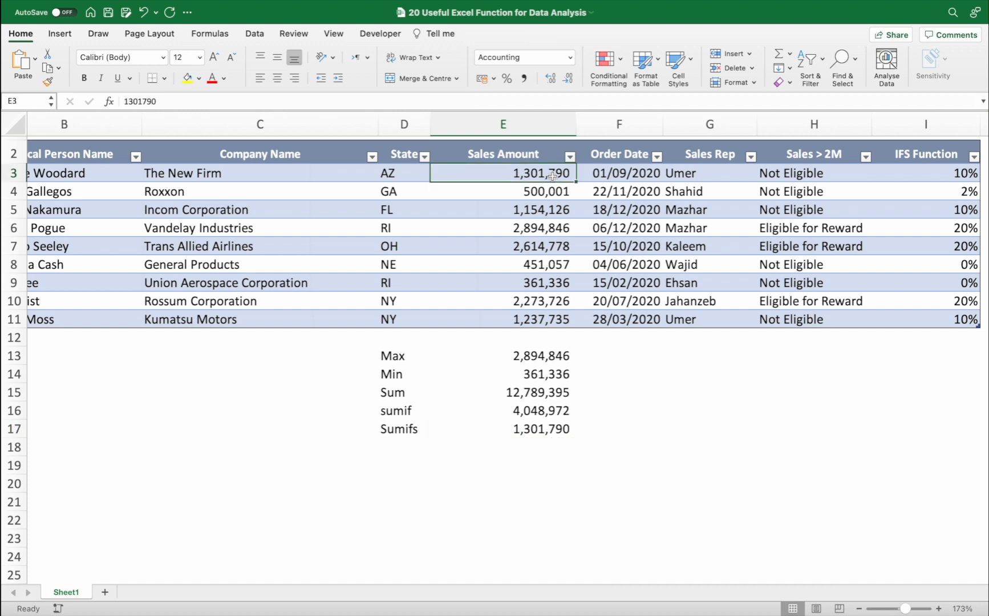
{"action": "left_click", "coordinate": [693, 176]}
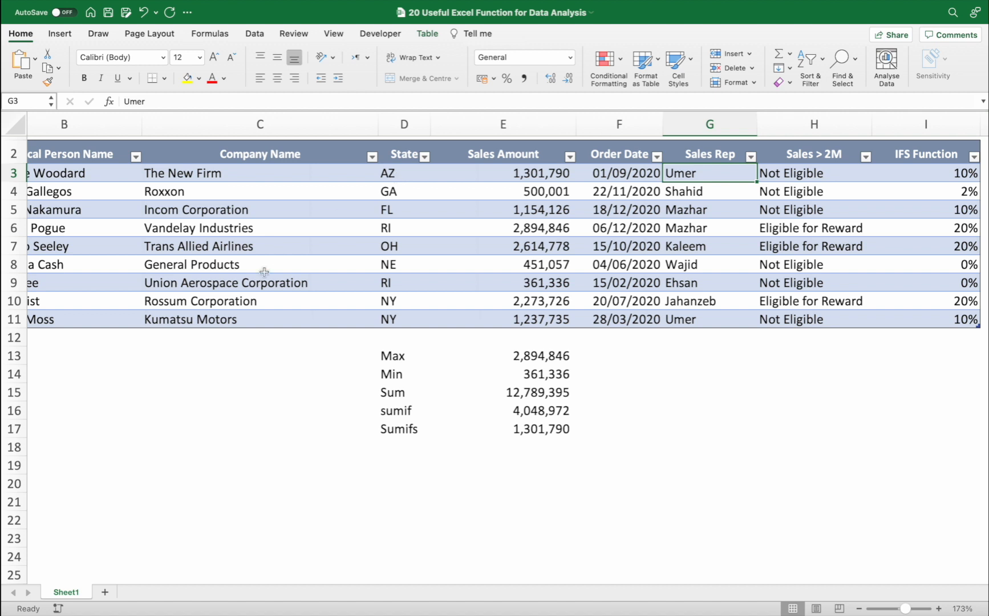
- Label cell D18 as Count below the Sumifs label
{"action": "left_click", "coordinate": [395, 436]}
{"action": "key", "text": "Down"}
{"action": "type", "text": "Count"}
{"action": "key", "text": "Tab"}
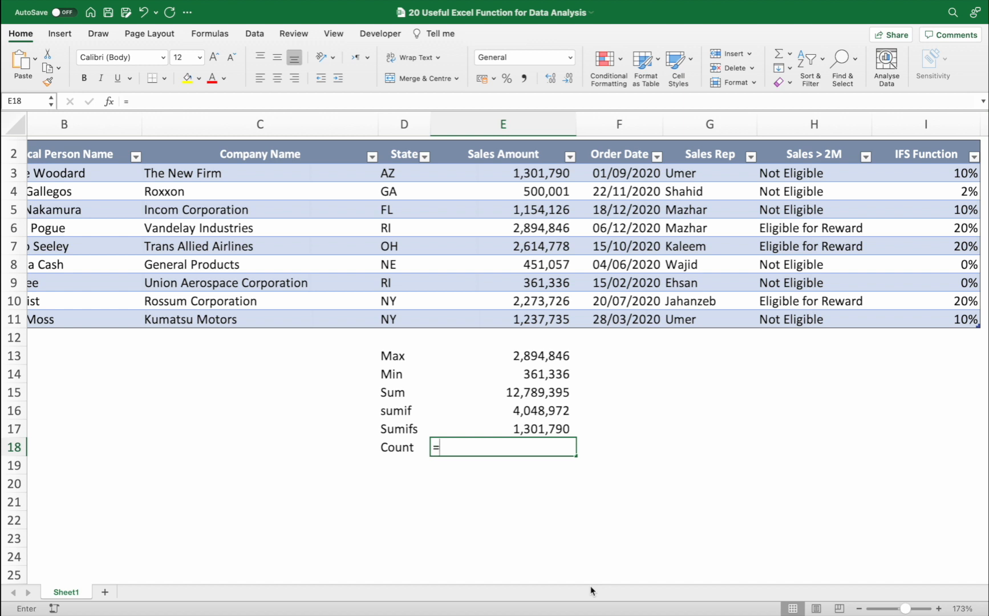
- Enter a COUNT formula in E18 over the table's Sales Amount column
{"action": "type", "text": "=coun"}
{"action": "key", "text": "Tab"}
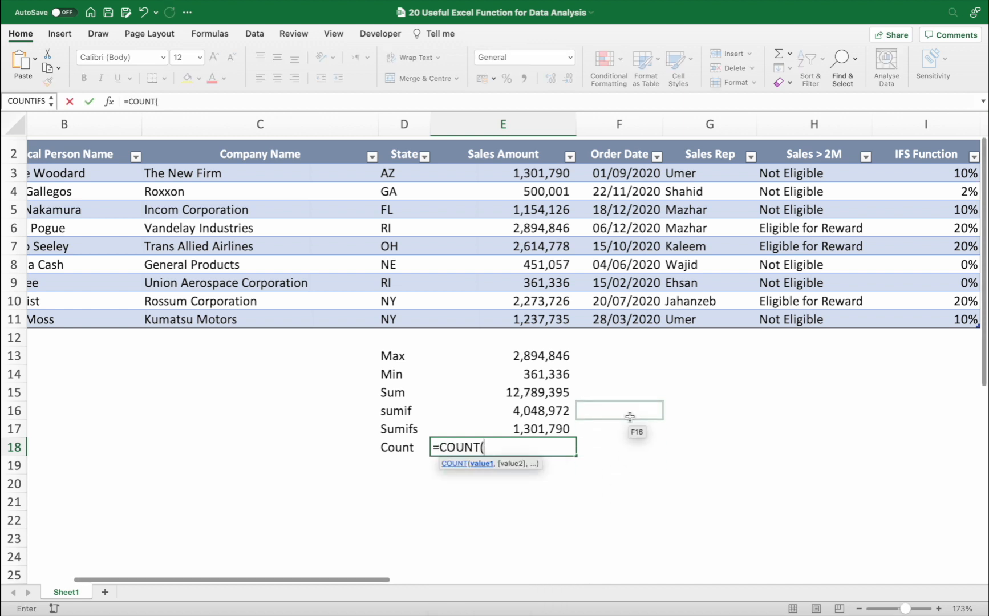
{"action": "left_click_drag", "start_coordinate": [507, 173], "coordinate": [533, 316]}
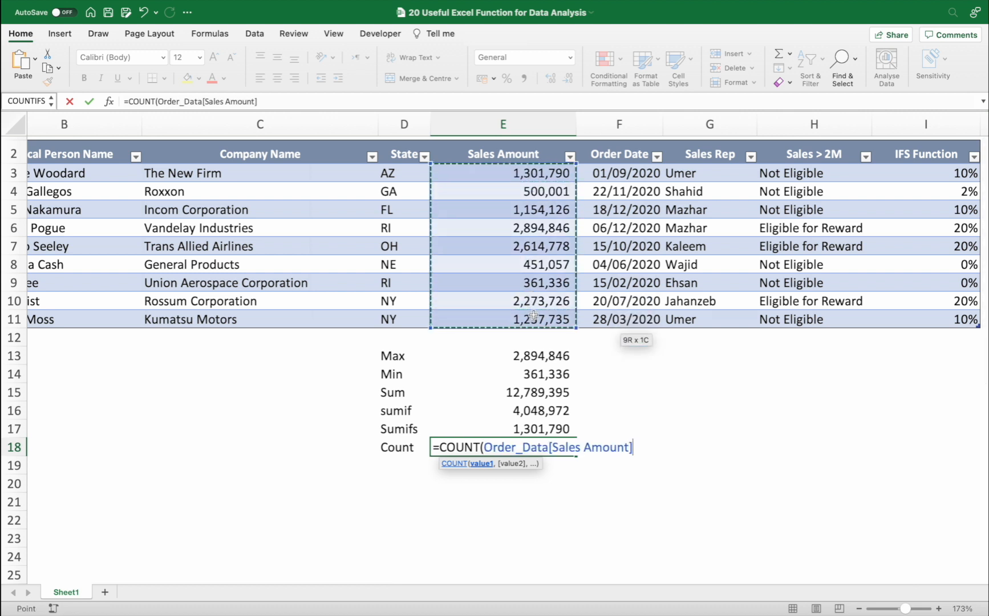
{"action": "key", "text": "Return"}
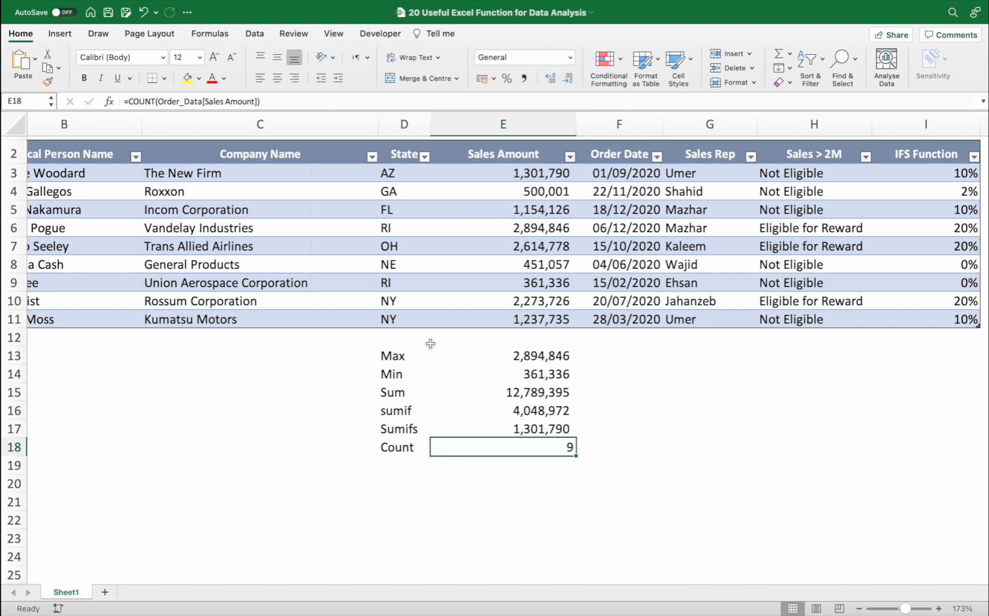
{"action": "type", "text": "=count"}
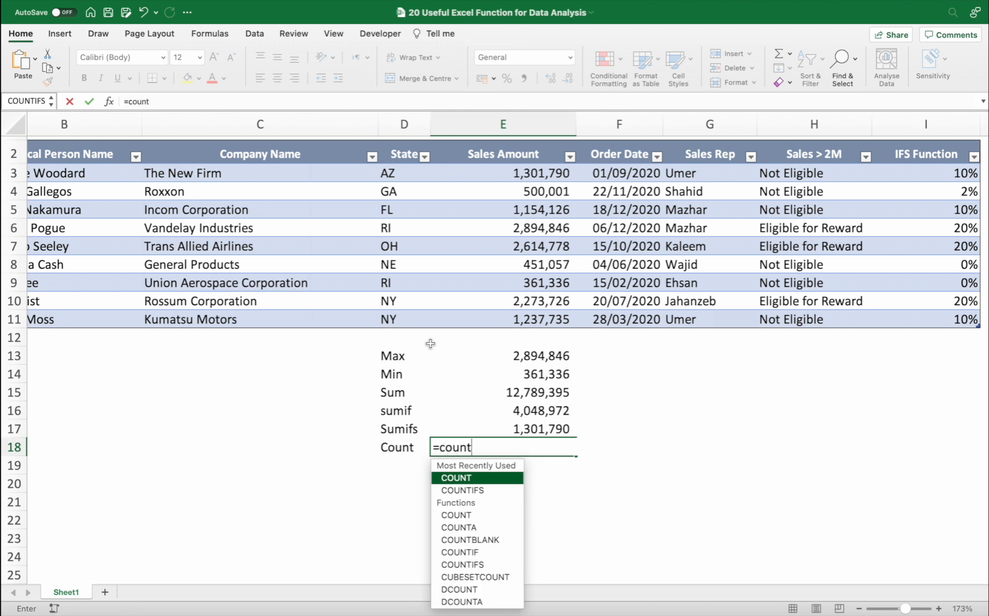
{"action": "key", "text": "Tab"}
{"action": "key", "text": "Left"}
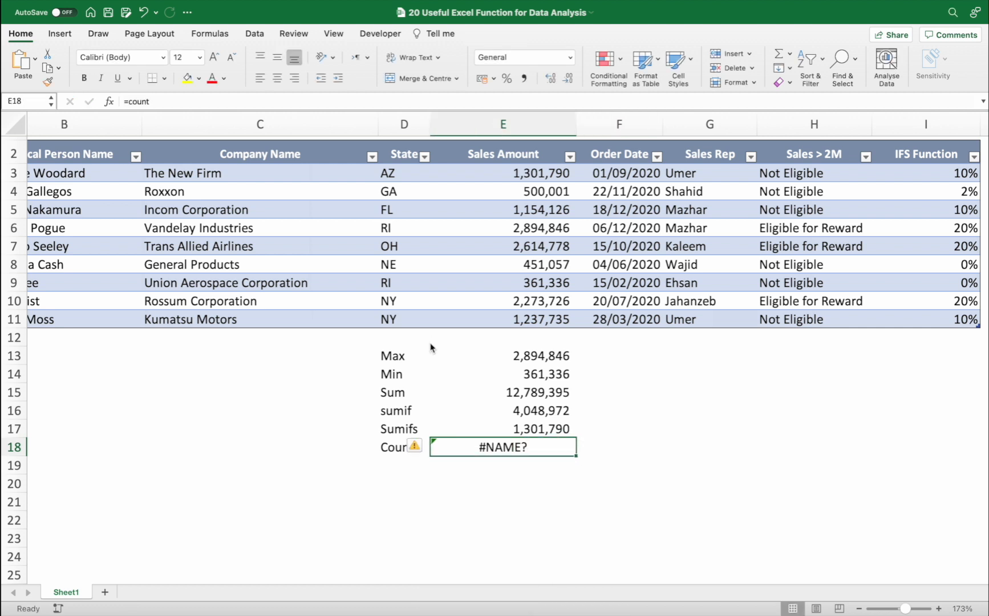
{"action": "key", "text": "super+z"}
- Enter a COUNT formula in F18 over the table's Sales Rep column
{"action": "type", "text": "=cou"}
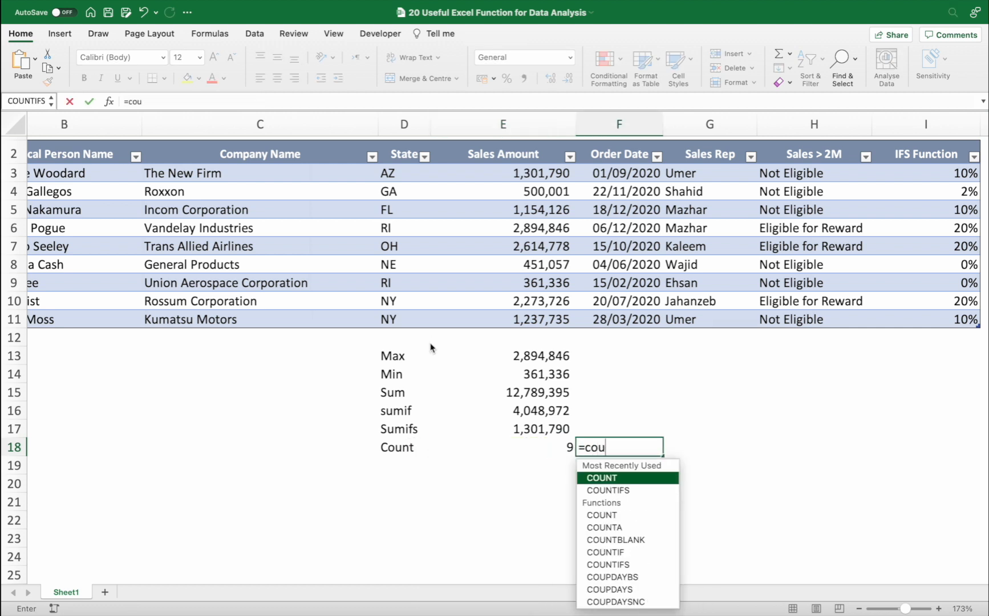
{"action": "key", "text": "Tab"}
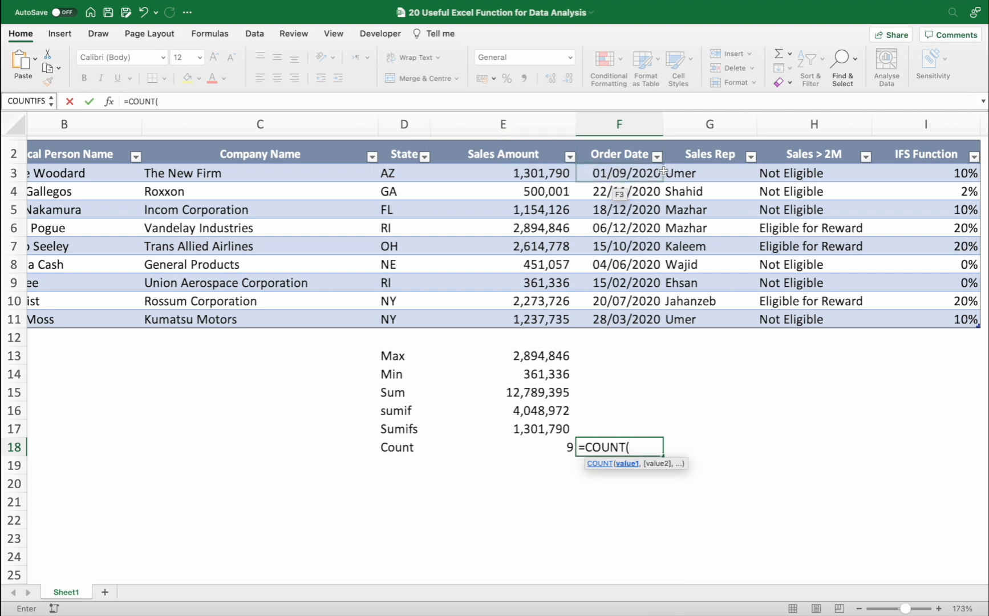
{"action": "left_click_drag", "start_coordinate": [679, 172], "coordinate": [682, 319]}
{"action": "key", "text": "Return"}
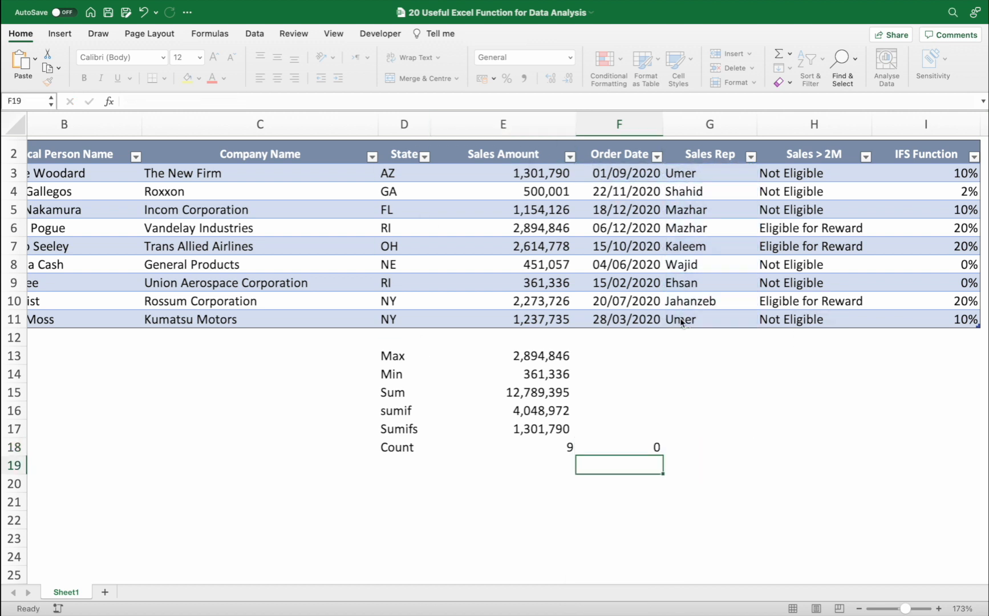
{"action": "key", "text": "Up"}
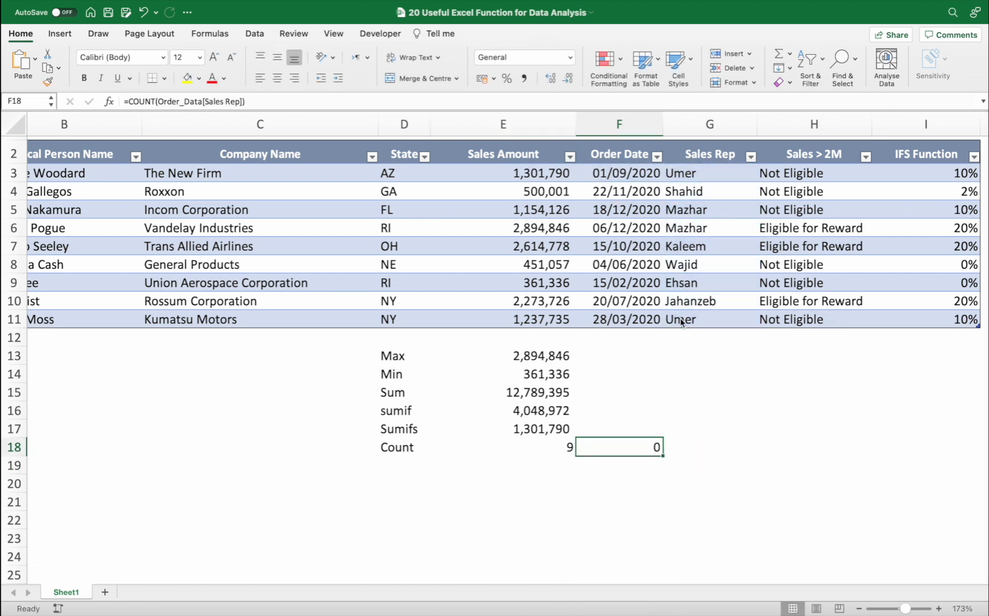
- Try the number 1 as the sales rep in G5, check the count in F18, and undo the entry
{"action": "left_click", "coordinate": [708, 210]}
{"action": "type", "text": "1"}
{"action": "key", "text": "Return"}
{"action": "key", "text": "Up"}
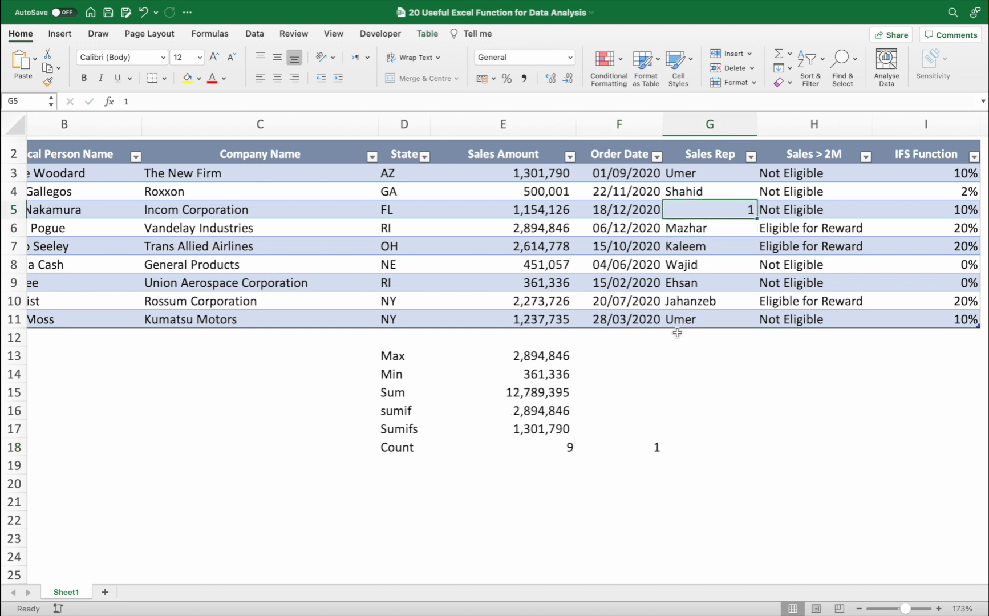
{"action": "left_click", "coordinate": [656, 448]}
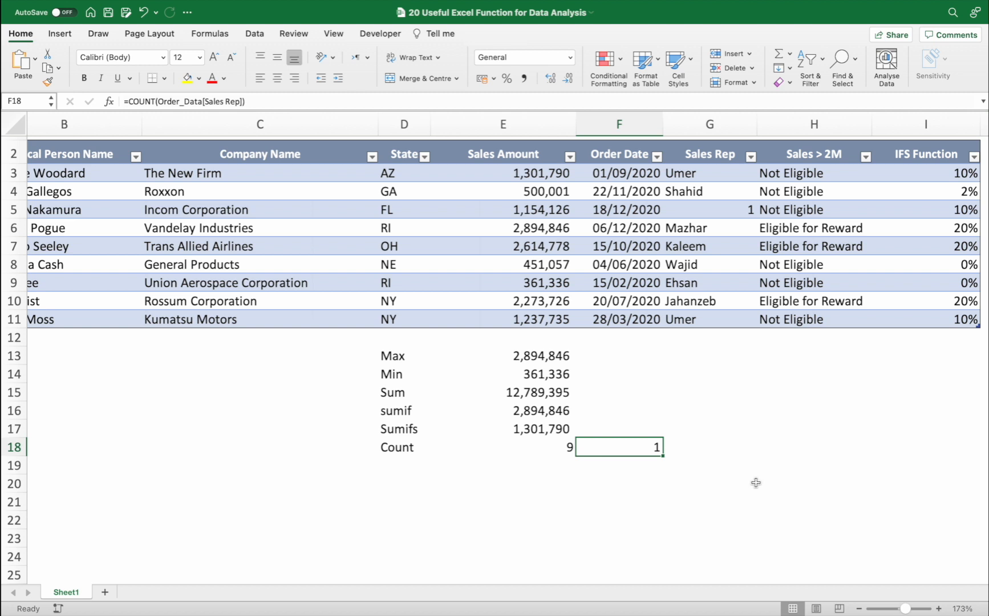
{"action": "key", "text": "super+z"}
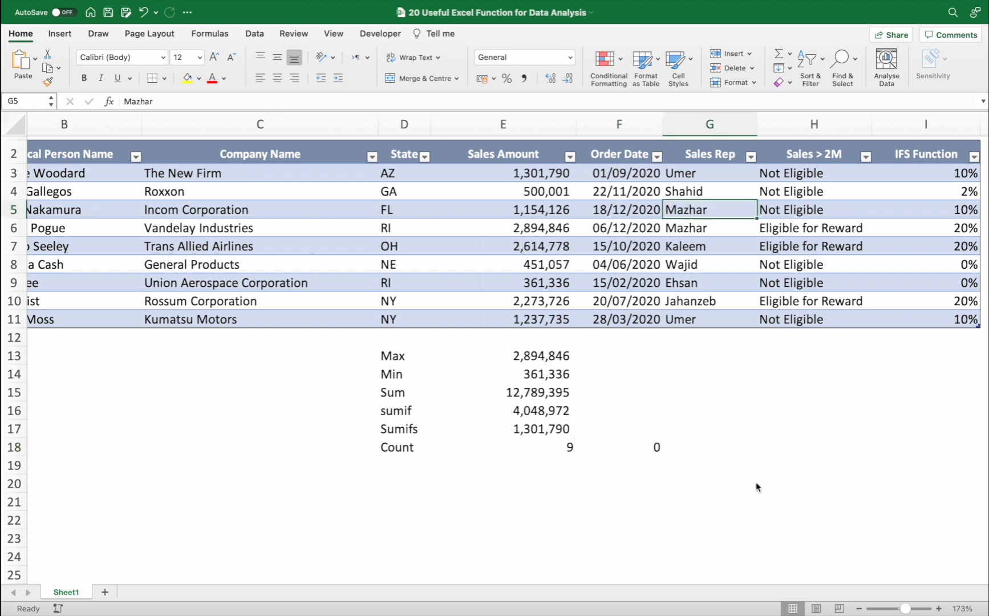
- Replace the formula in F18 with a COUNTA formula over the table's Sales Rep column
{"action": "left_click", "coordinate": [659, 449]}
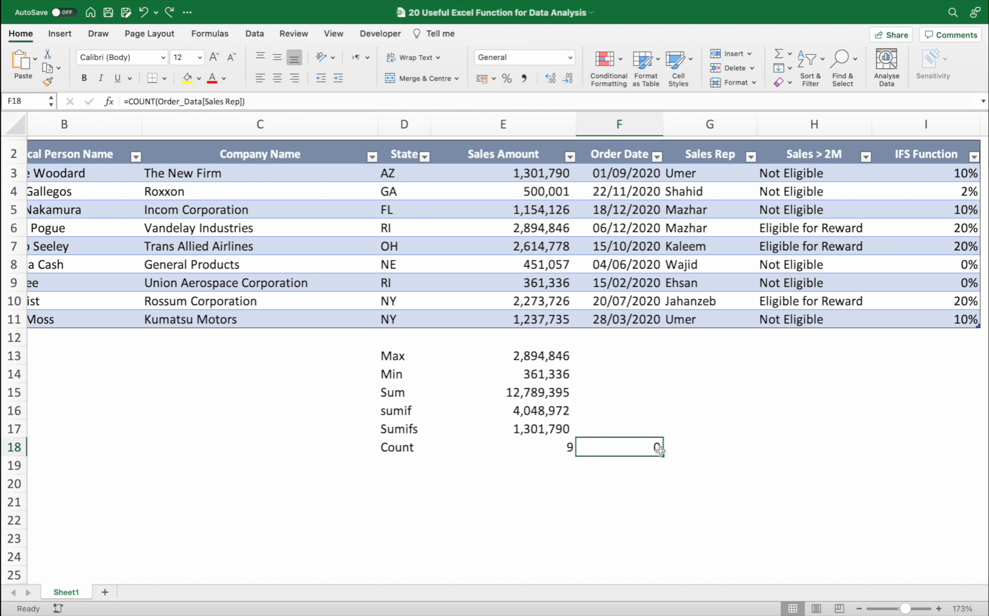
{"action": "type", "text": "=c"}
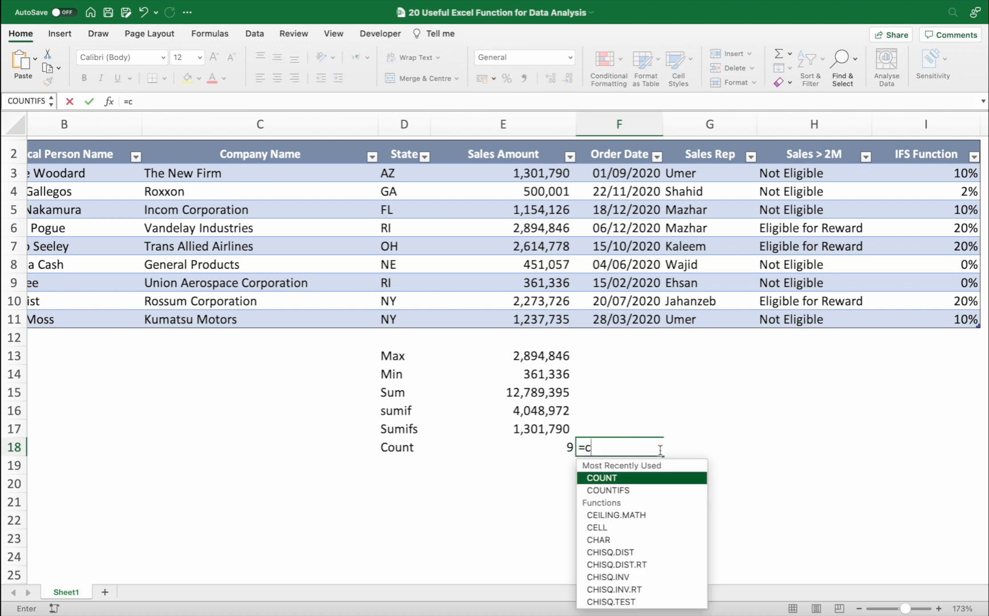
{"action": "type", "text": "ounta"}
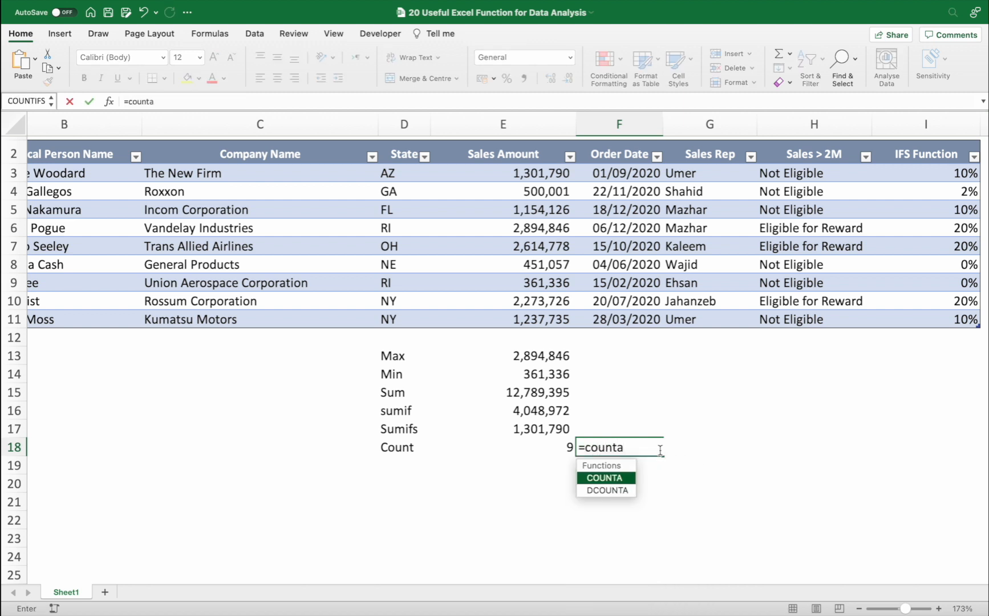
{"action": "key", "text": "Tab"}
{"action": "left_click_drag", "start_coordinate": [710, 168], "coordinate": [705, 321]}
{"action": "key", "text": "Return"}
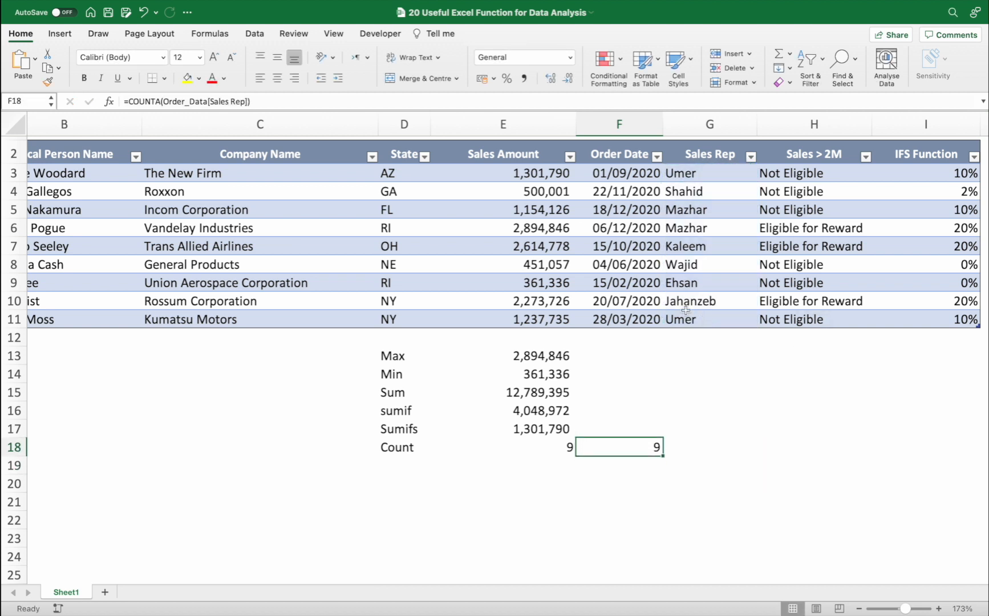
- Test the COUNTA formula in F18 by replacing the sales rep in G6 with 1 and clearing the one in G7
{"action": "left_click", "coordinate": [694, 226]}
{"action": "type", "text": "1"}
{"action": "key", "text": "Return"}
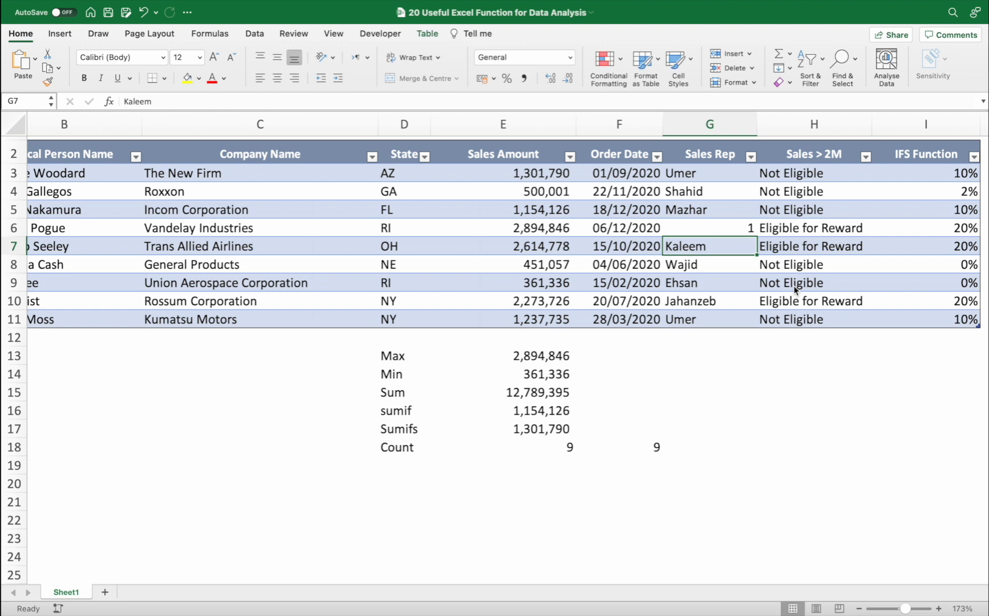
{"action": "key", "text": "Up"}
{"action": "key", "text": "Down"}
{"action": "key", "text": "Delete"}
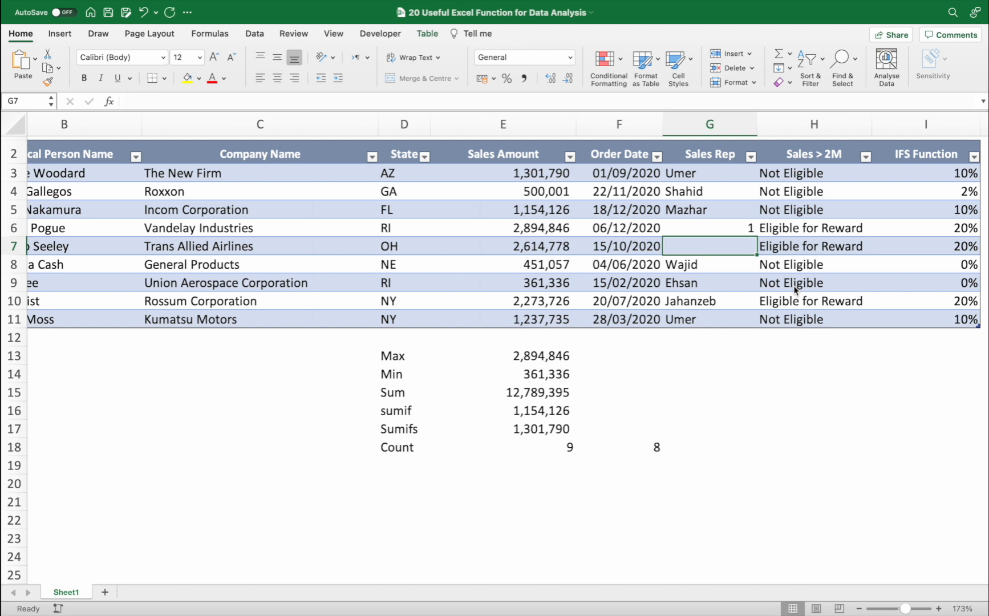
- Undo the test edits to the sales reps in G6 and G7
{"action": "key", "text": "Down"}
{"action": "key", "text": "Up"}
{"action": "key", "text": "super+z"}
{"action": "key", "text": "super+z"}
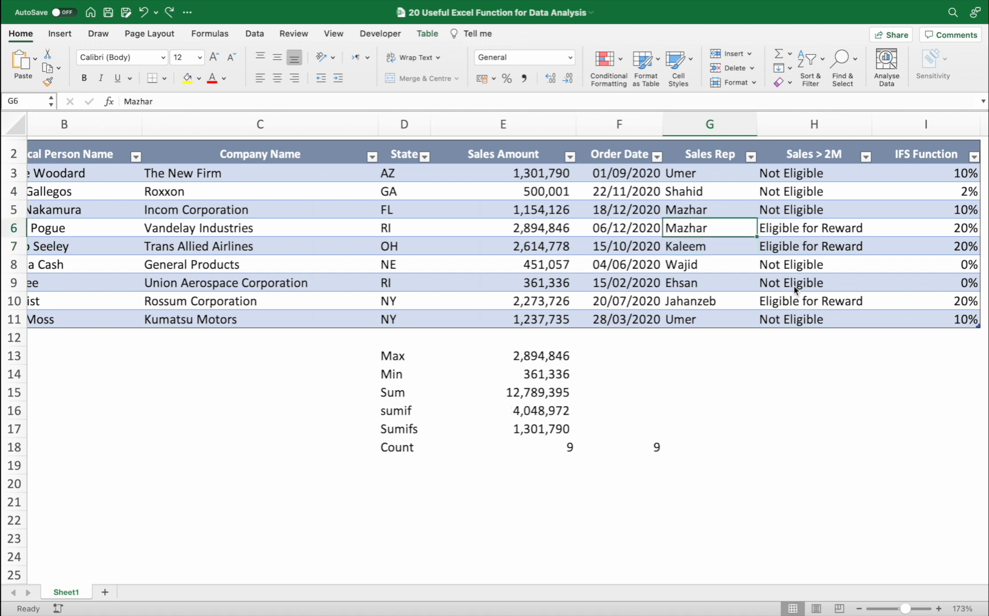
- Clear the COUNTA formula from F18
{"action": "key", "text": "Down"}
{"action": "key", "text": "Down"}
{"action": "key", "text": "Down"}
{"action": "key", "text": "Down"}
{"action": "key", "text": "Down"}
{"action": "key", "text": "Down"}
{"action": "key", "text": "Down"}
{"action": "key", "text": "Down"}
{"action": "key", "text": "Down"}
{"action": "key", "text": "Down"}
{"action": "key", "text": "Down"}
{"action": "key", "text": "Down"}
{"action": "key", "text": "Left"}
{"action": "key", "text": "Delete"}
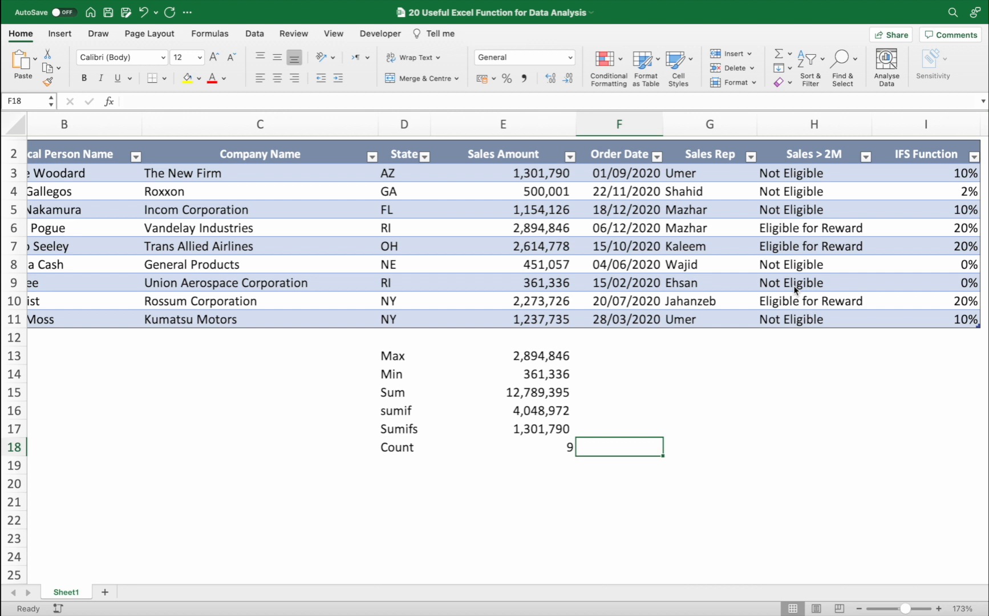
- Enter the label Countif in D19
{"action": "key", "text": "Left"}
{"action": "key", "text": "Left"}
{"action": "key", "text": "Down"}
{"action": "type", "text": "C"}
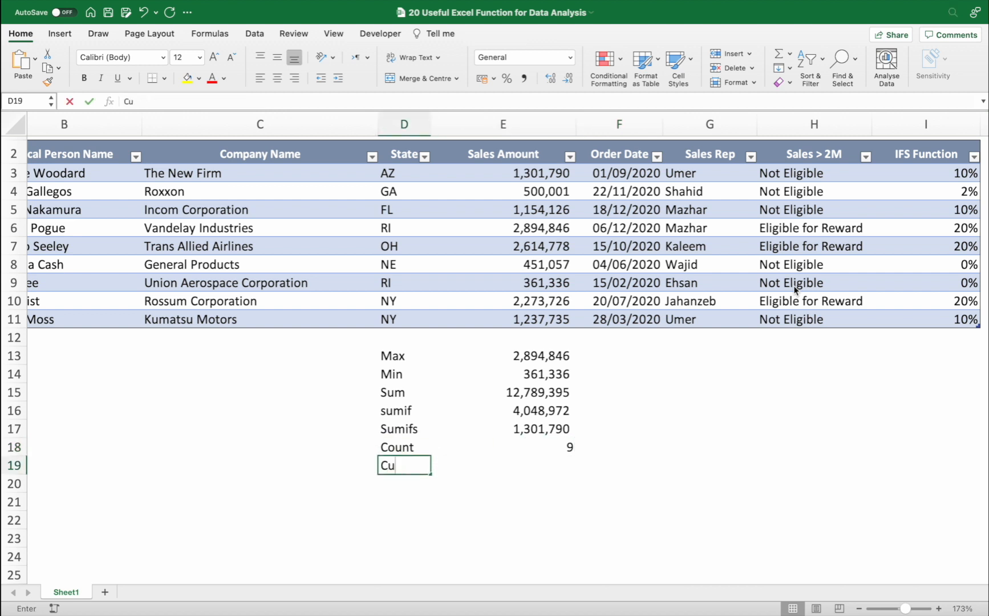
{"action": "type", "text": "ountif"}
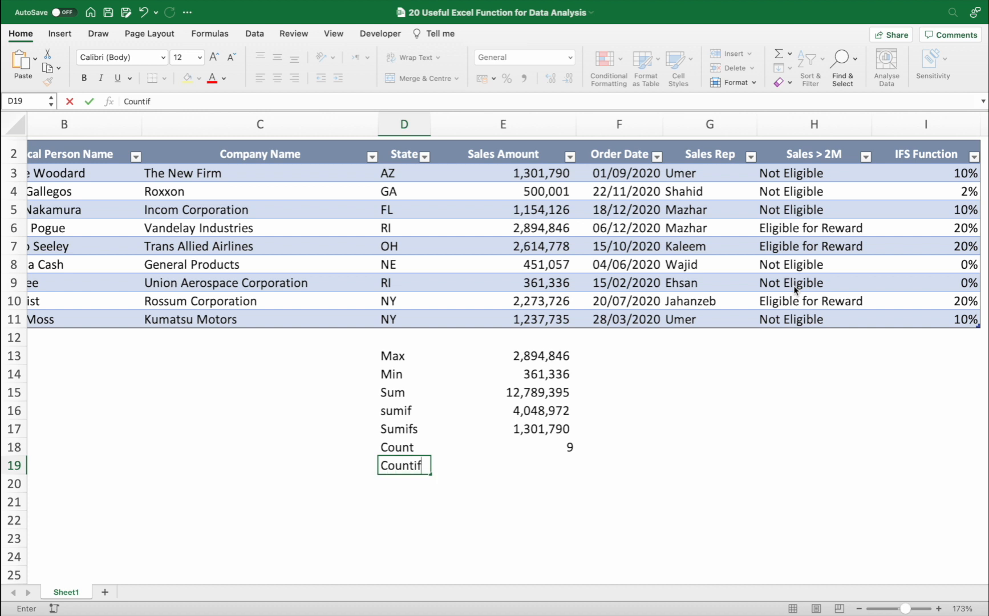
- Enter a COUNTIF formula in E19 over the table's Sales Rep column, with the name of the rep in G3 as the text criterion
{"action": "key", "text": "Tab"}
{"action": "type", "text": "=countif"}
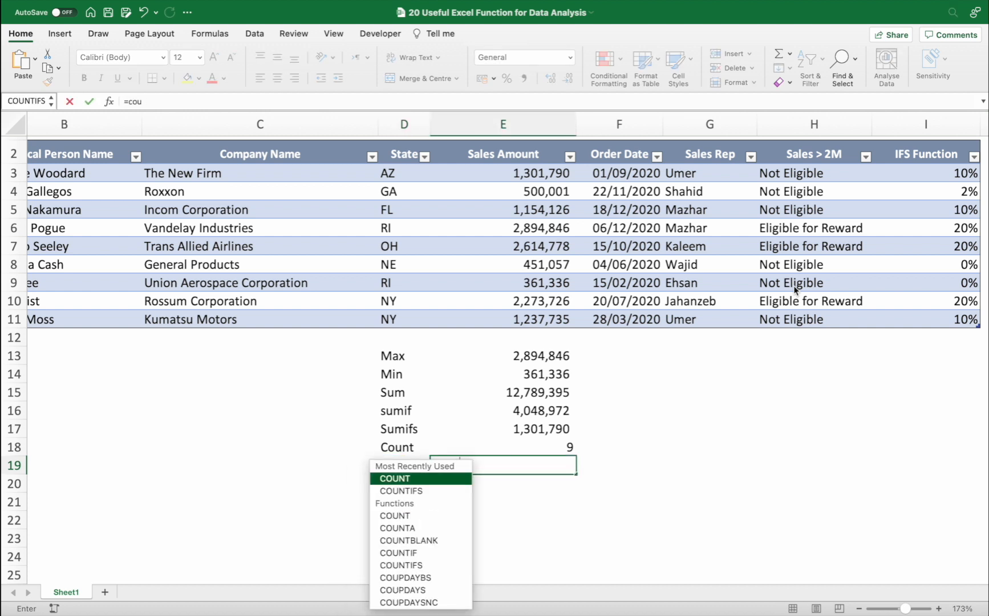
{"action": "key", "text": "Tab"}
{"action": "key", "text": "BackSpace"}
{"action": "key", "text": "BackSpace"}
{"action": "type", "text": "("}
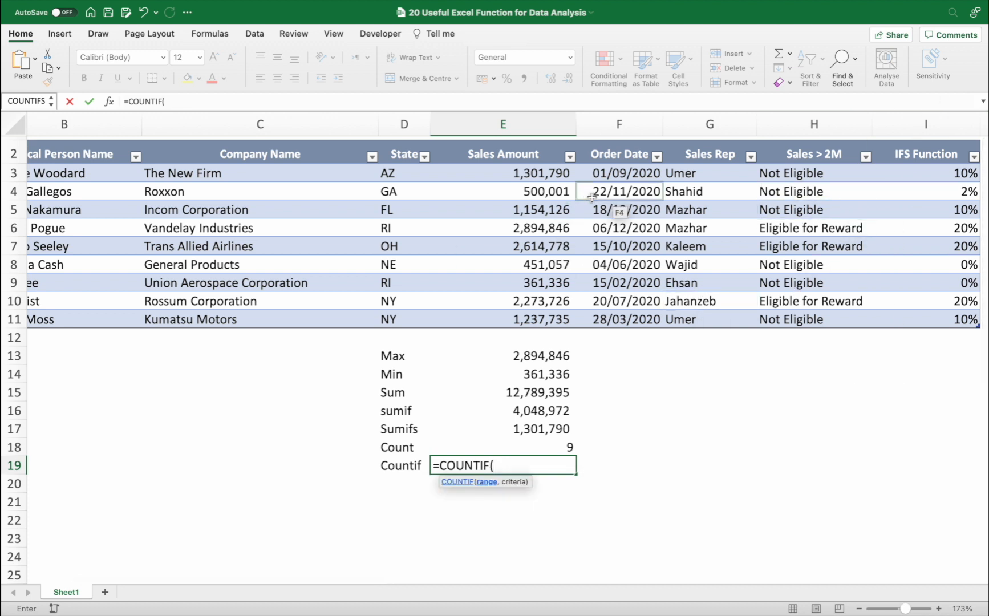
{"action": "left_click_drag", "start_coordinate": [689, 174], "coordinate": [681, 318]}
{"action": "type", "text": ",\""}
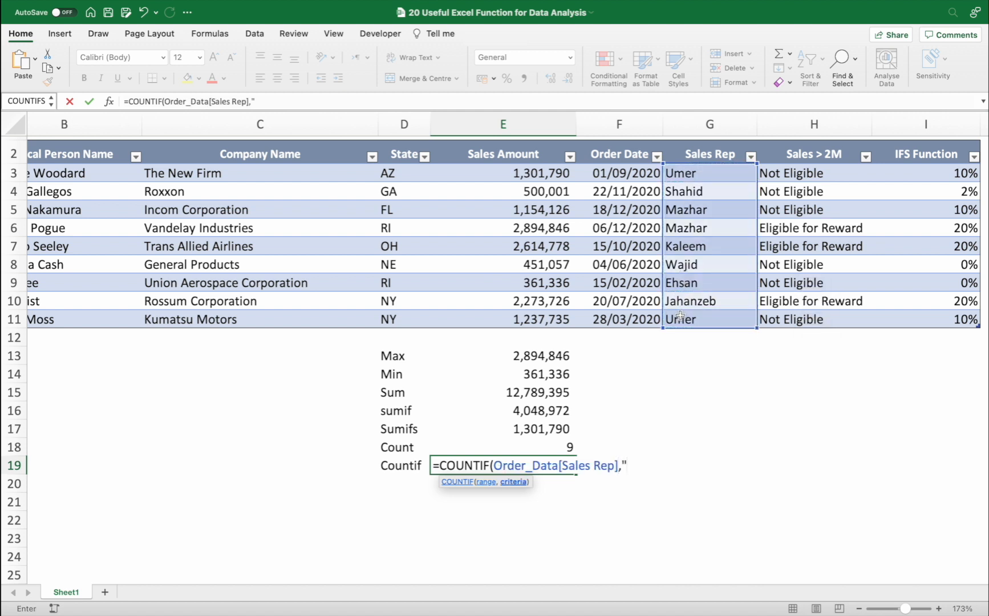
{"action": "type", "text": "Umer\")"}
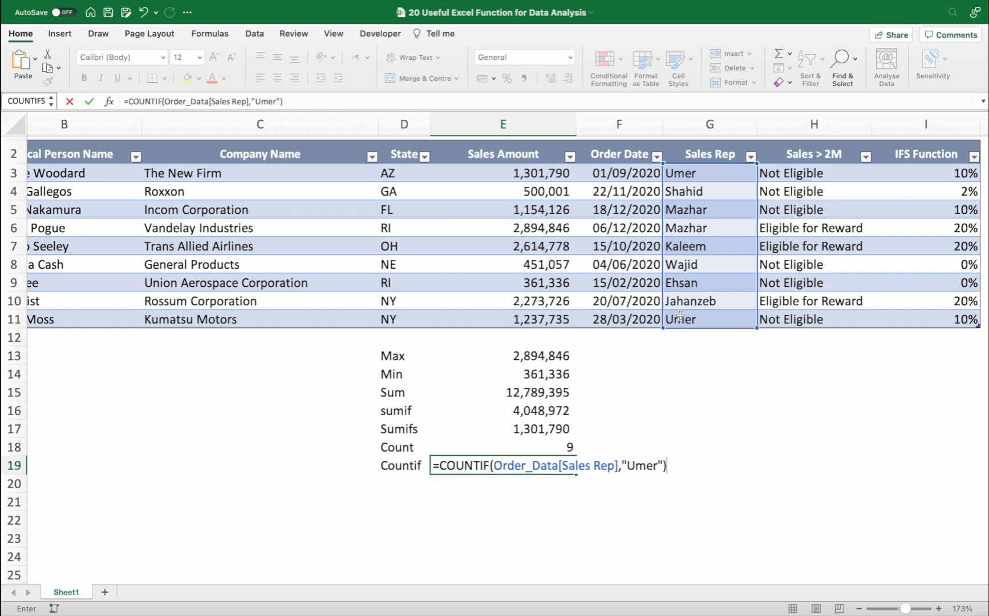
{"action": "key", "text": "Return"}
{"action": "key", "text": "Up"}
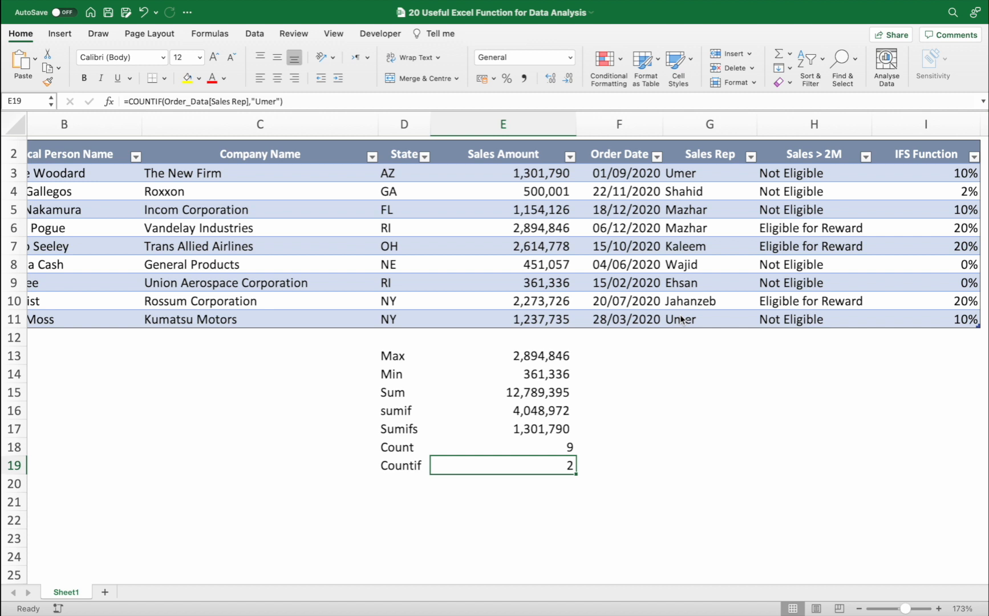
- Try to replace the formula in E19 with =countif(Order_Data[Sales Amount],"<"500000)
{"action": "type", "text": "=count"}
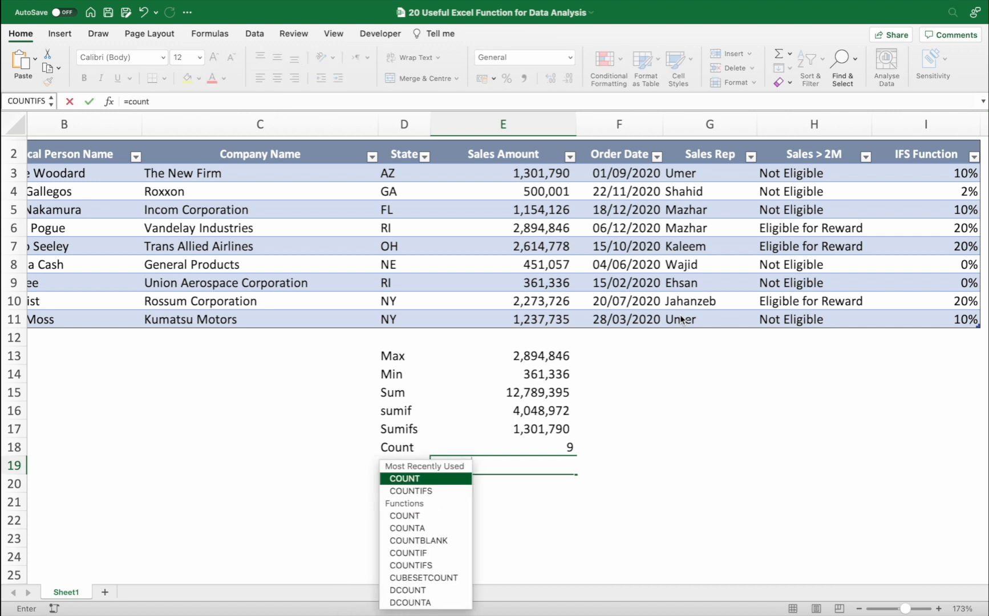
{"action": "type", "text": "if("}
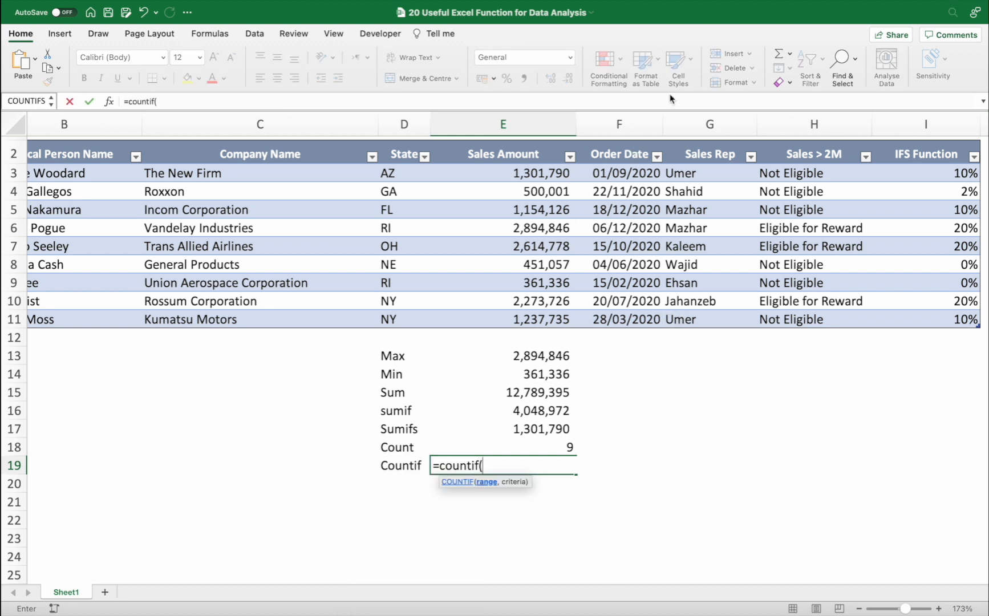
{"action": "left_click_drag", "start_coordinate": [541, 172], "coordinate": [541, 316]}
{"action": "type", "text": ","}
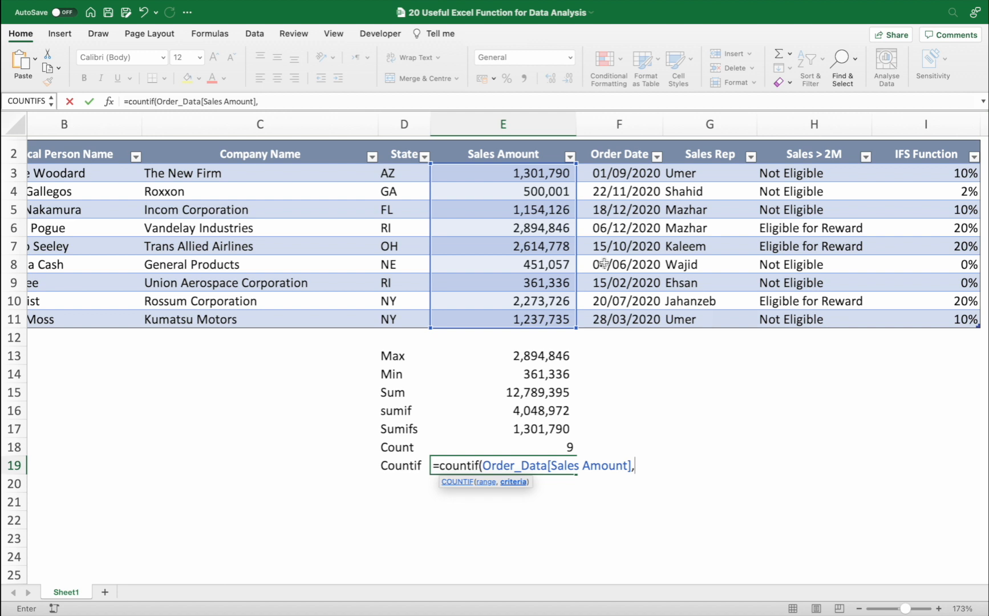
{"action": "type", "text": "\"<\"500000)"}
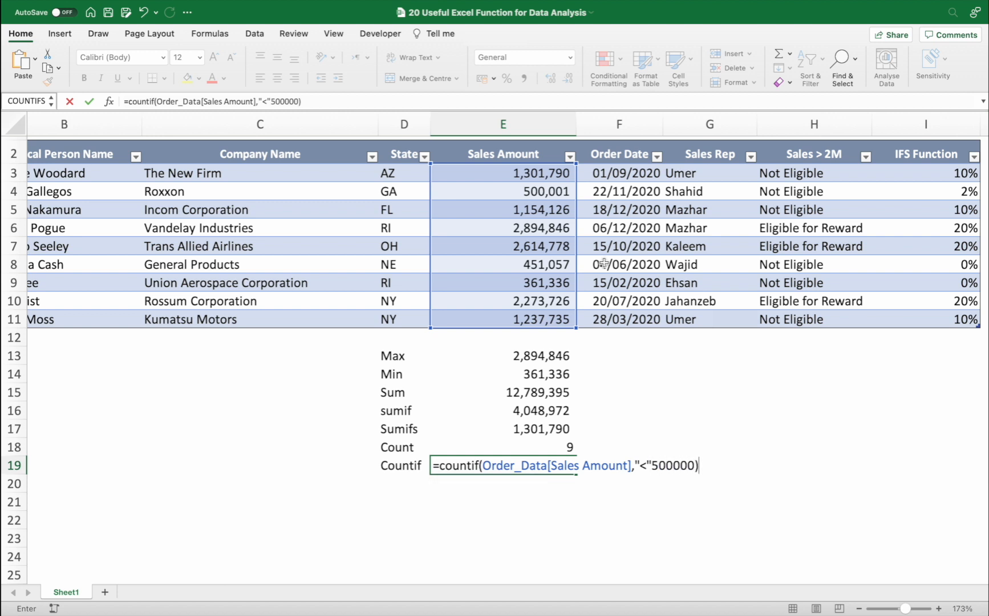
{"action": "key", "text": "Return"}
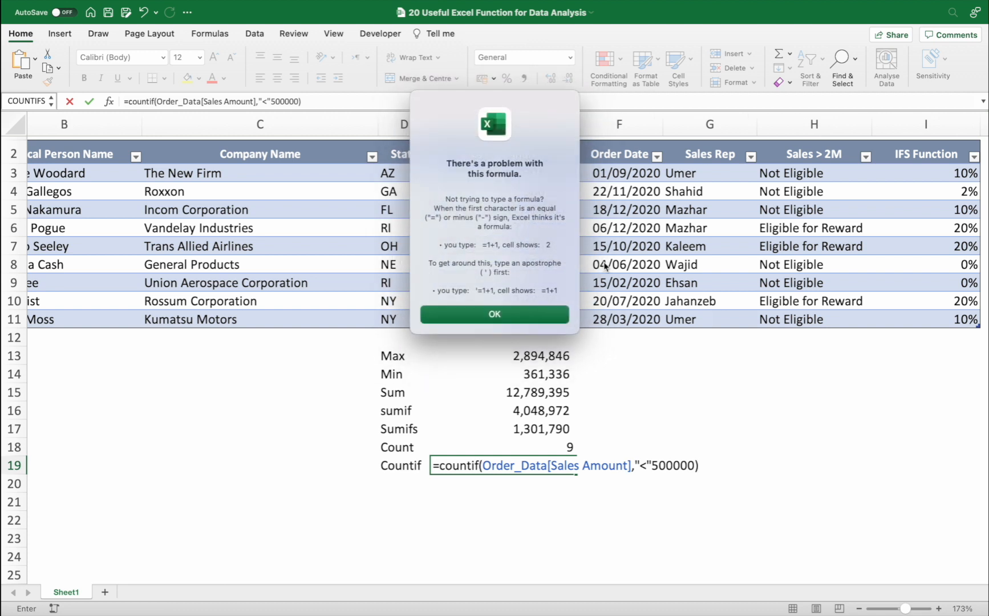
- Correct the quotation marks in E19's COUNTIF formula so the criterion reads "<500000", and commit it
{"action": "key", "text": "Return"}
{"action": "key", "text": "Left"}
{"action": "key", "text": "Right"}
{"action": "key", "text": "BackSpace"}
{"action": "key", "text": "Right"}
{"action": "key", "text": "Right"}
{"action": "key", "text": "Right"}
{"action": "key", "text": "Right"}
{"action": "key", "text": "Right"}
{"action": "key", "text": "Right"}
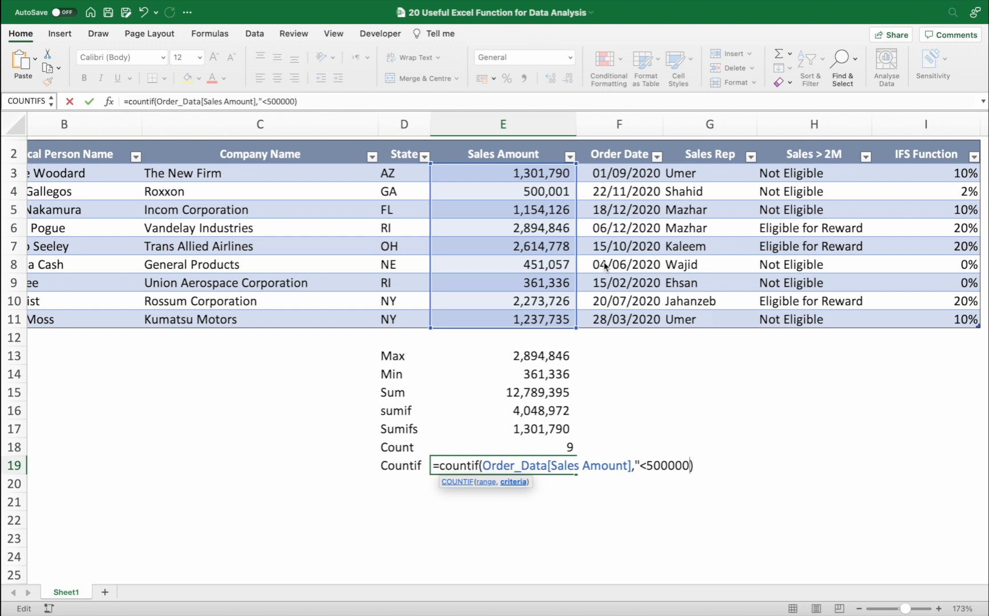
{"action": "type", "text": "\""}
{"action": "key", "text": "Return"}
{"action": "key", "text": "Up"}
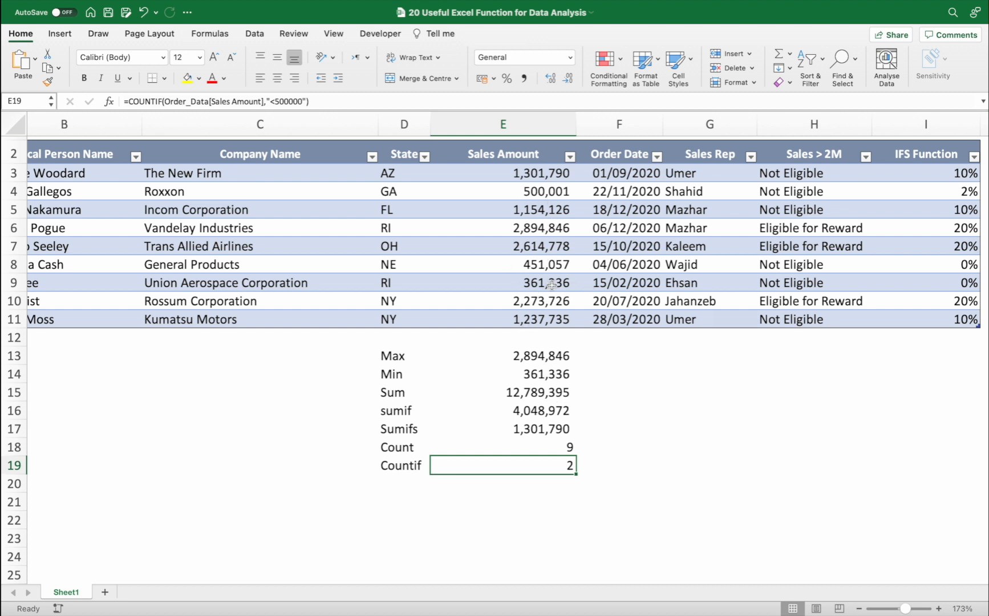
- Change the criterion of the COUNTIF formula in E19 to ">2000000"
{"action": "double_click", "coordinate": [566, 466]}
{"action": "left_click", "coordinate": [654, 465]}
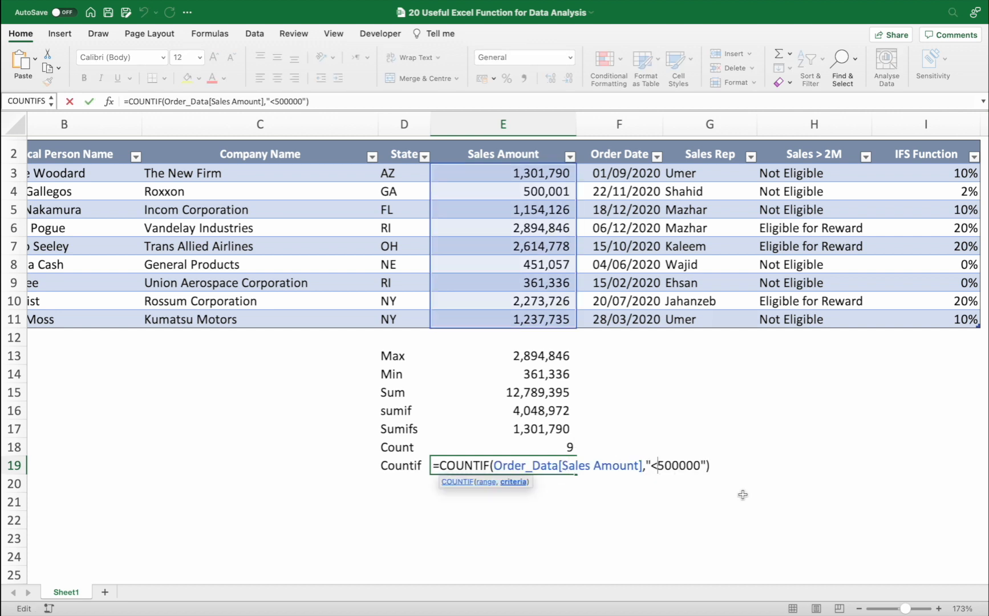
{"action": "key", "text": "Delete"}
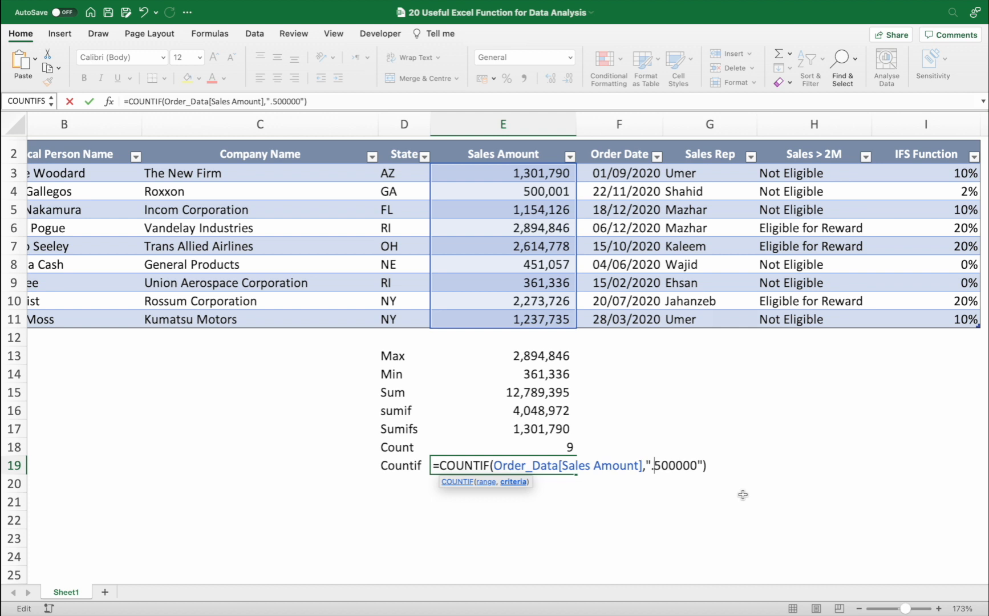
{"action": "type", "text": ">"}
{"action": "key", "text": "shift+Right"}
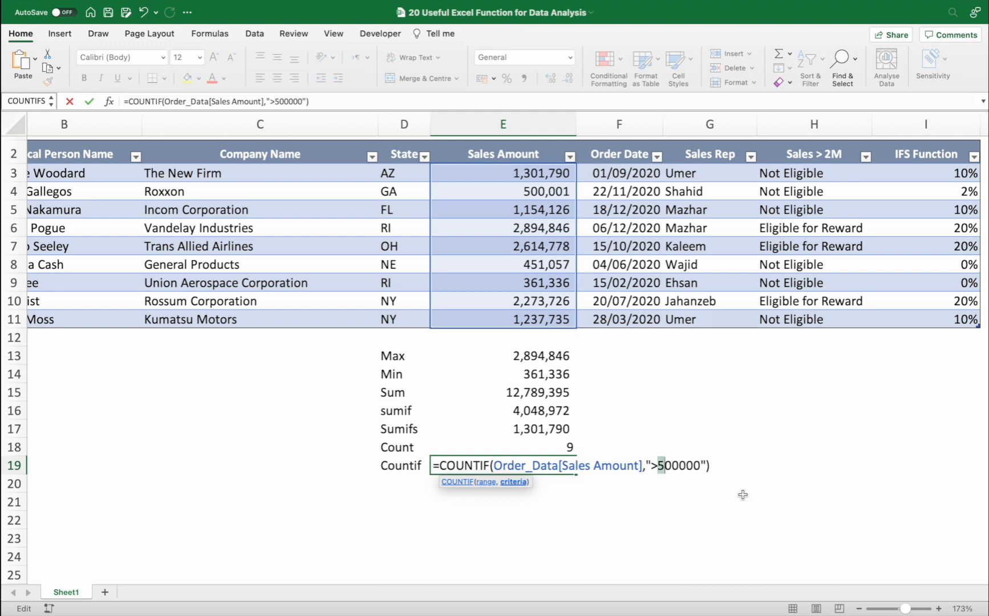
{"action": "type", "text": "20"}
{"action": "key", "text": "Return"}
{"action": "key", "text": "Up"}
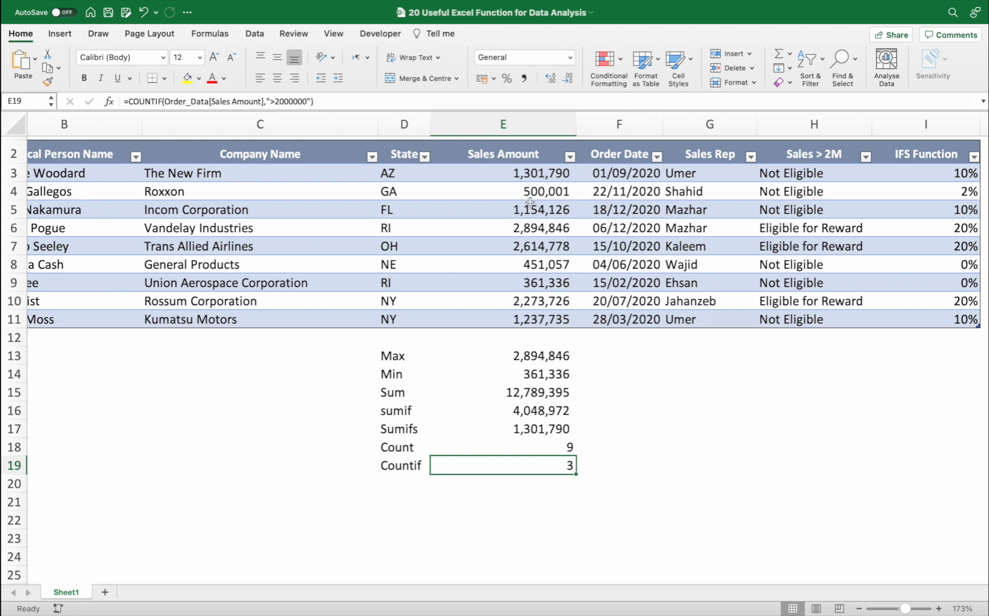
- Check the COUNTIF result in E19 against the sales amounts above 2 million in E6, E7 and E10
{"action": "left_click", "coordinate": [531, 227]}
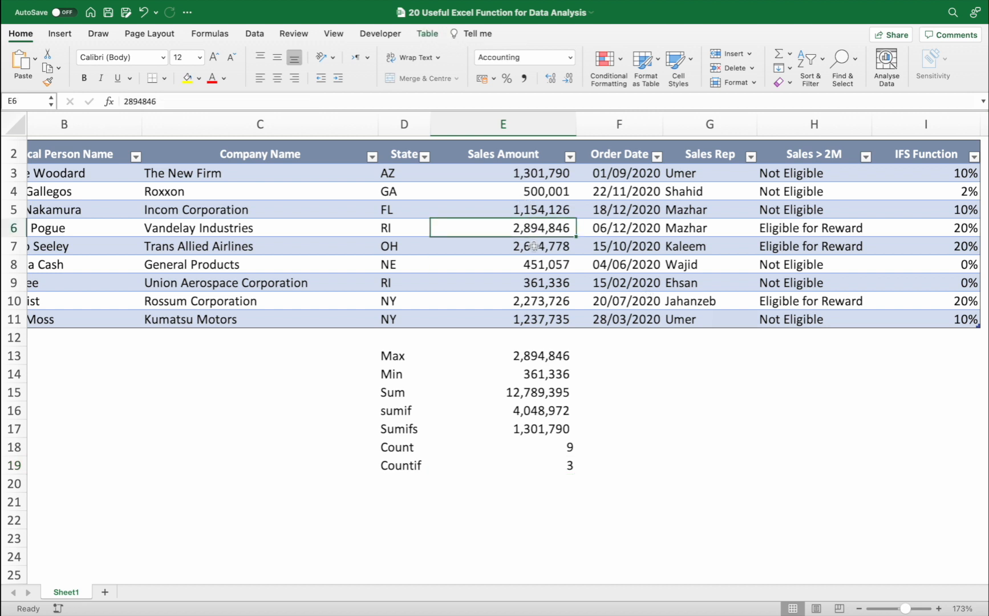
{"action": "left_click", "coordinate": [533, 246], "text": "super"}
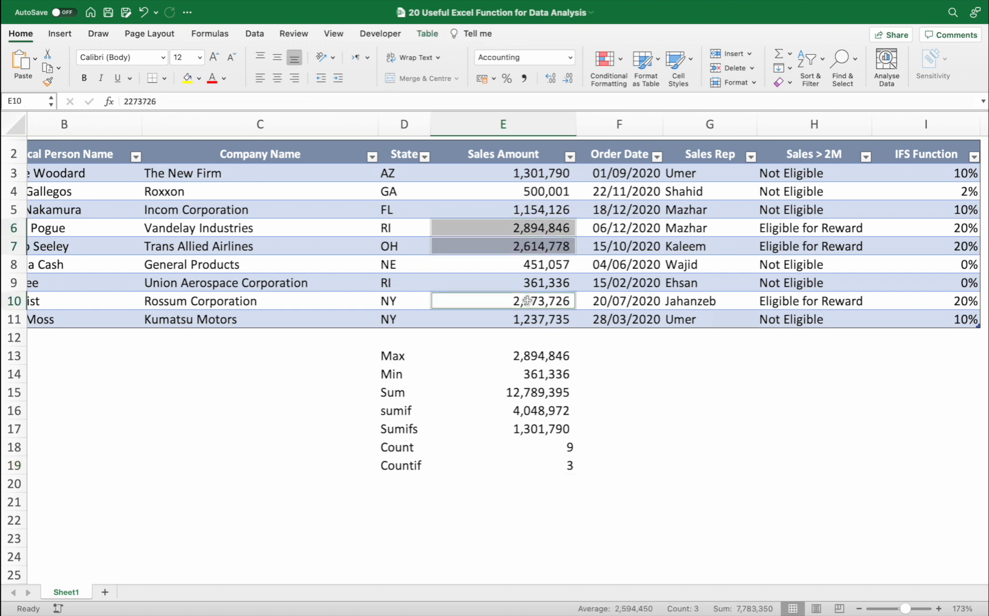
{"action": "left_click", "coordinate": [415, 469]}
{"action": "left_click", "coordinate": [556, 468]}
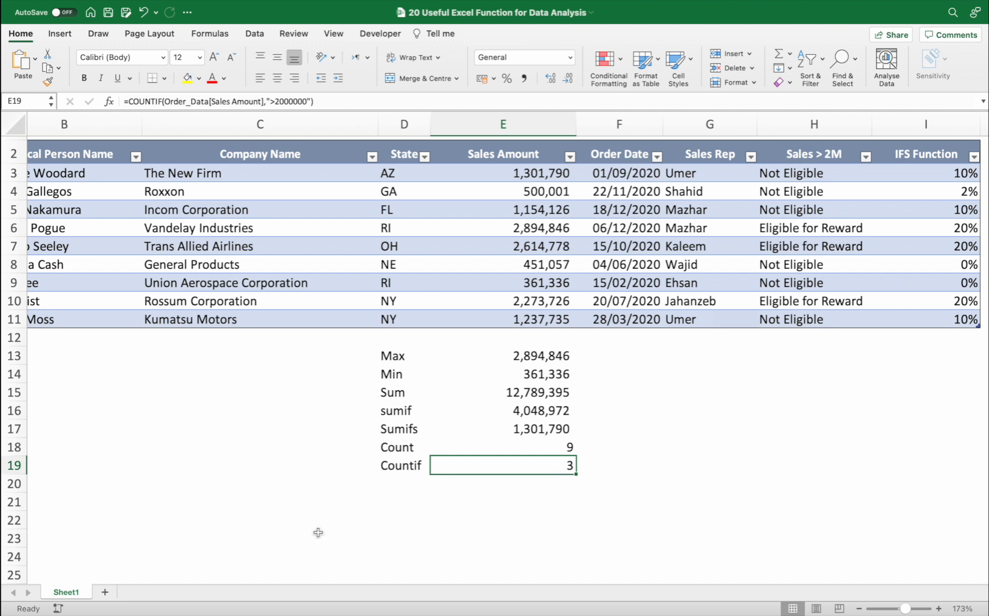
- Enter a COUNTIFS formula in D20 matching the Sales Rep column to the rep in G3 and the Sales Amount column to ">1300000"
{"action": "left_click", "coordinate": [397, 483]}
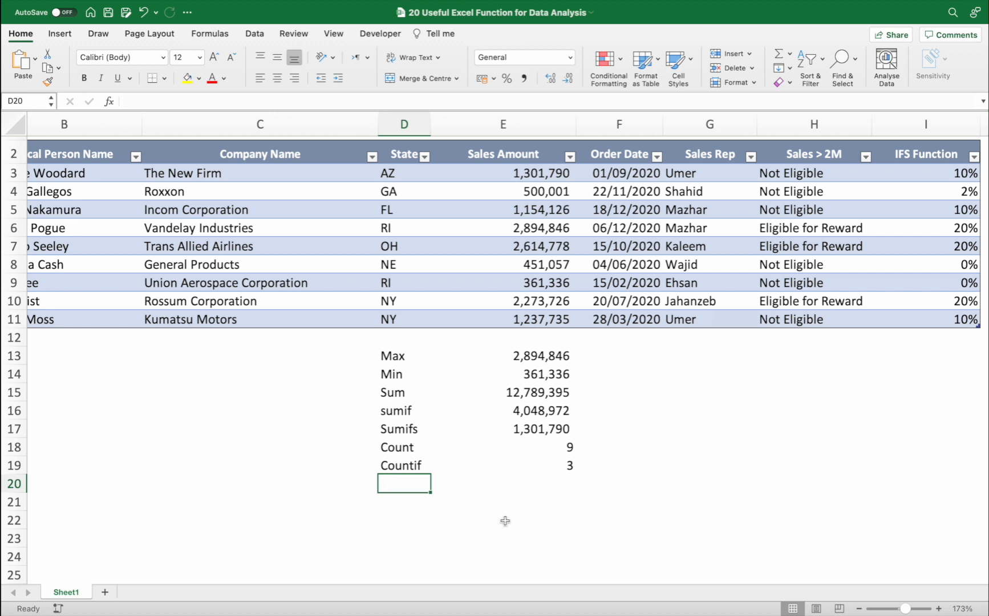
{"action": "type", "text": "="}
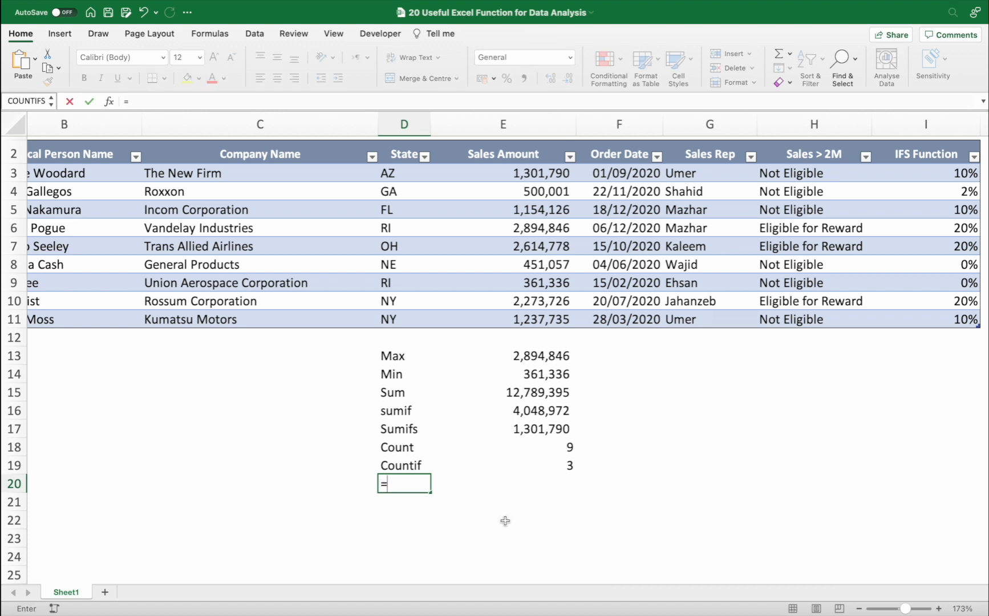
{"action": "type", "text": "countifs"}
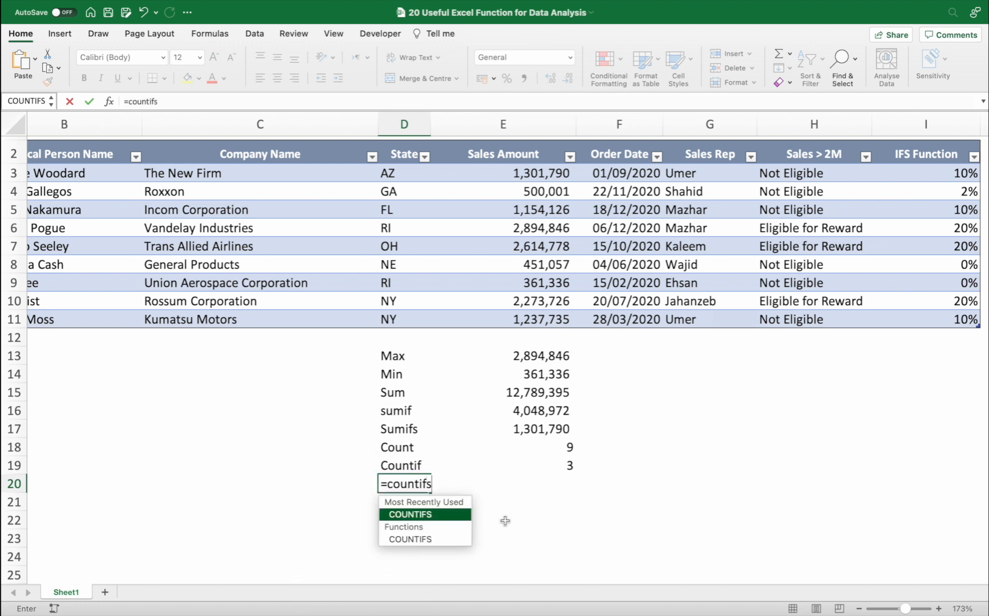
{"action": "key", "text": "Tab"}
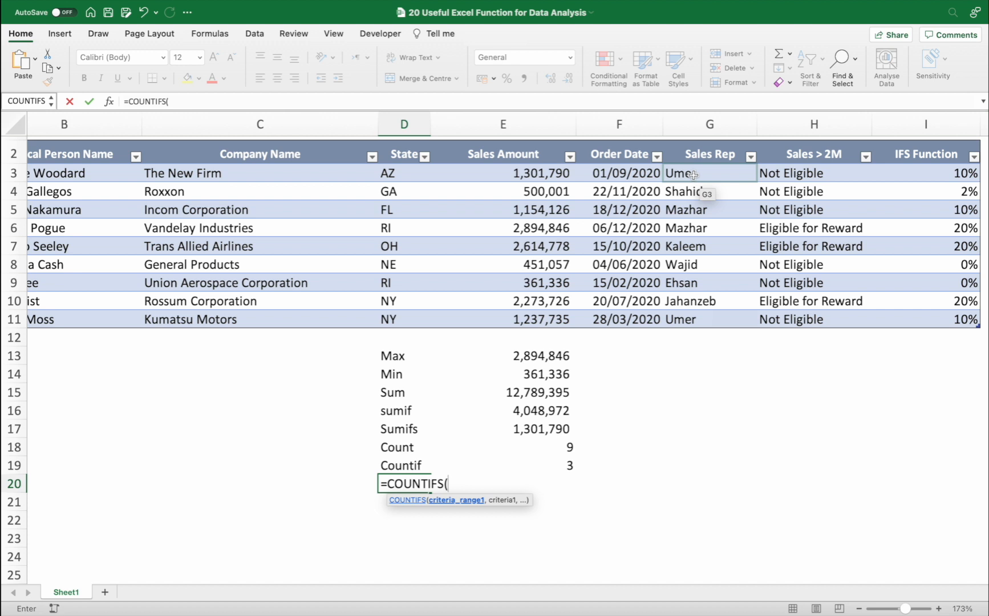
{"action": "left_click_drag", "start_coordinate": [693, 174], "coordinate": [681, 317]}
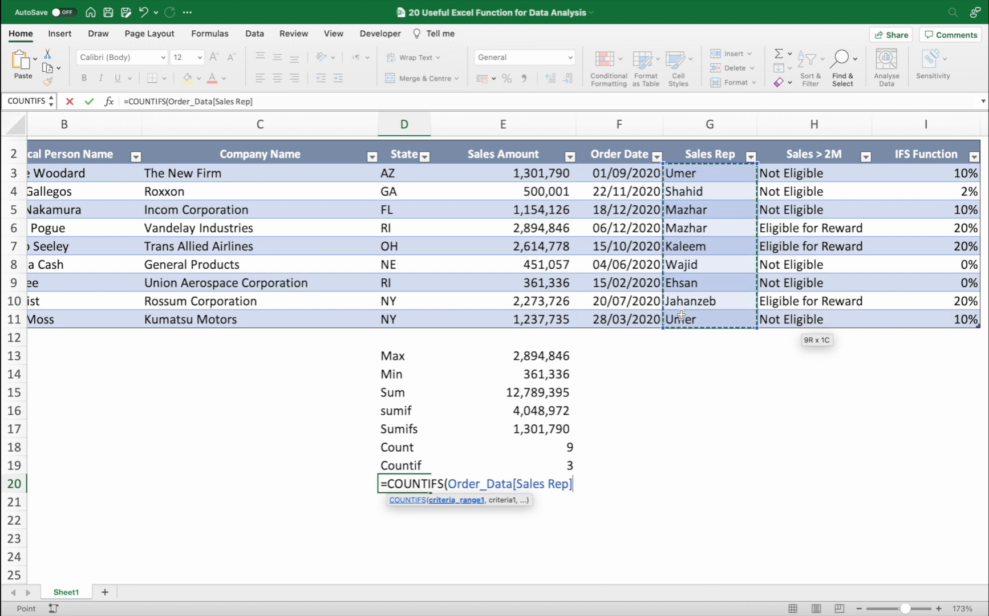
{"action": "type", "text": ",\"Umer\","}
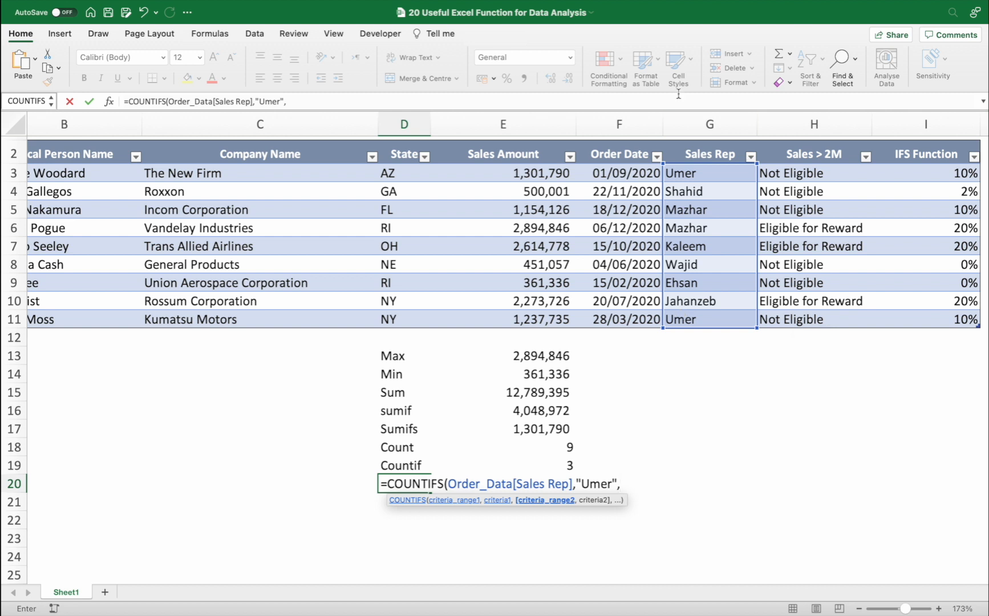
{"action": "left_click_drag", "start_coordinate": [525, 173], "coordinate": [528, 315]}
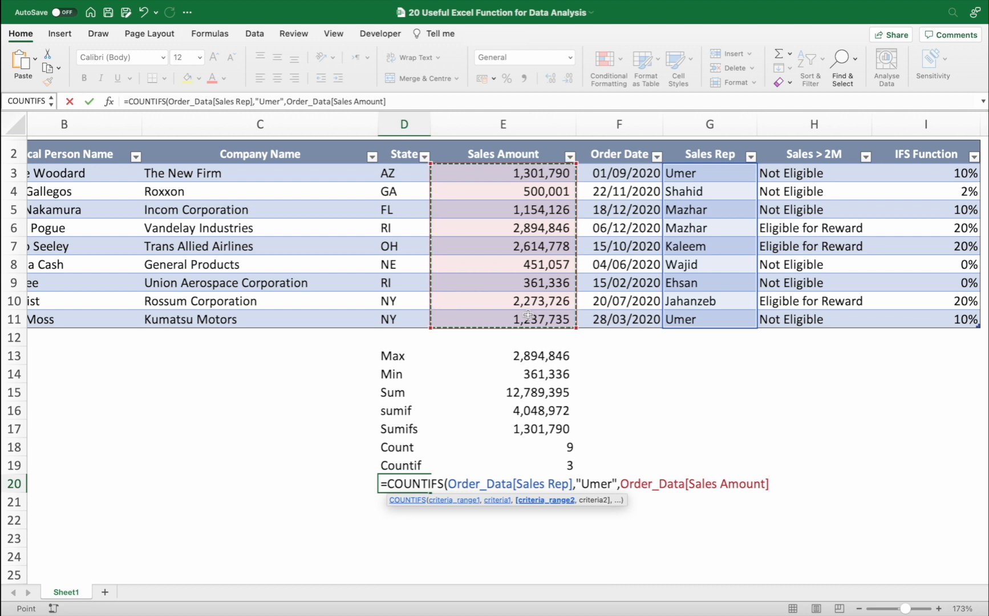
{"action": "type", "text": ",\""}
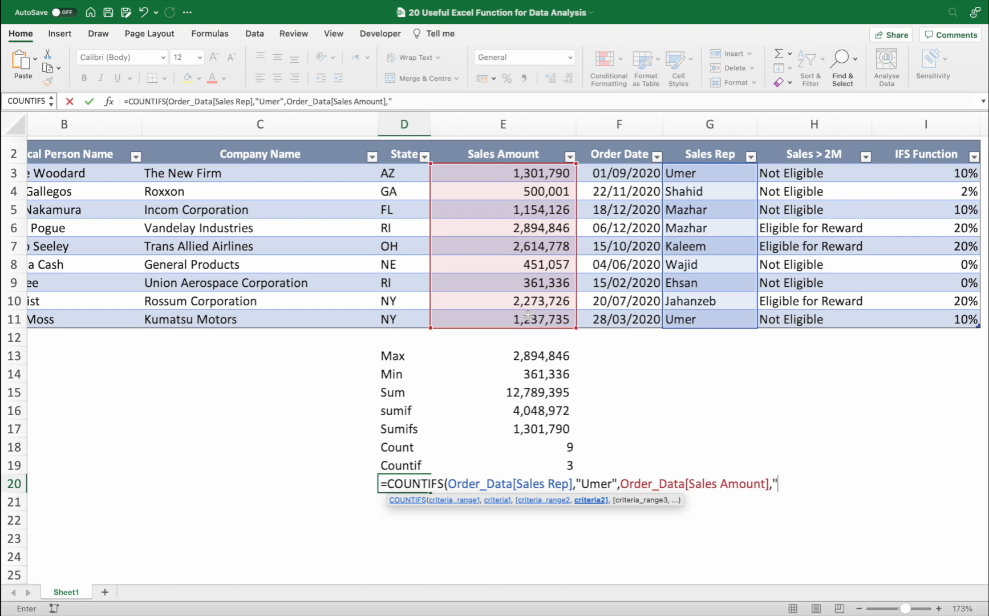
{"action": "type", "text": ">1300000\")"}
{"action": "key", "text": "Return"}
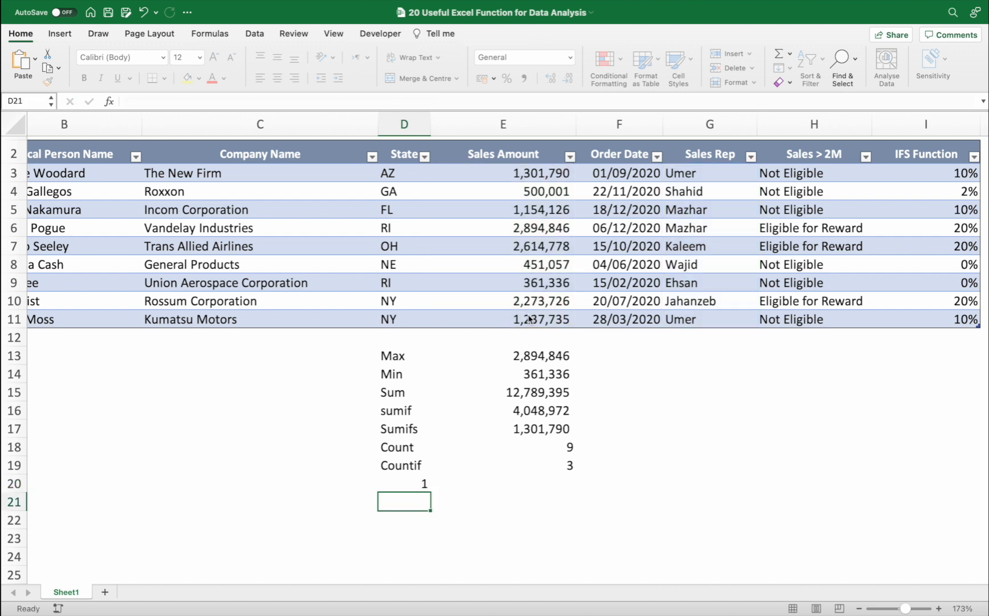
{"action": "key", "text": "Up"}
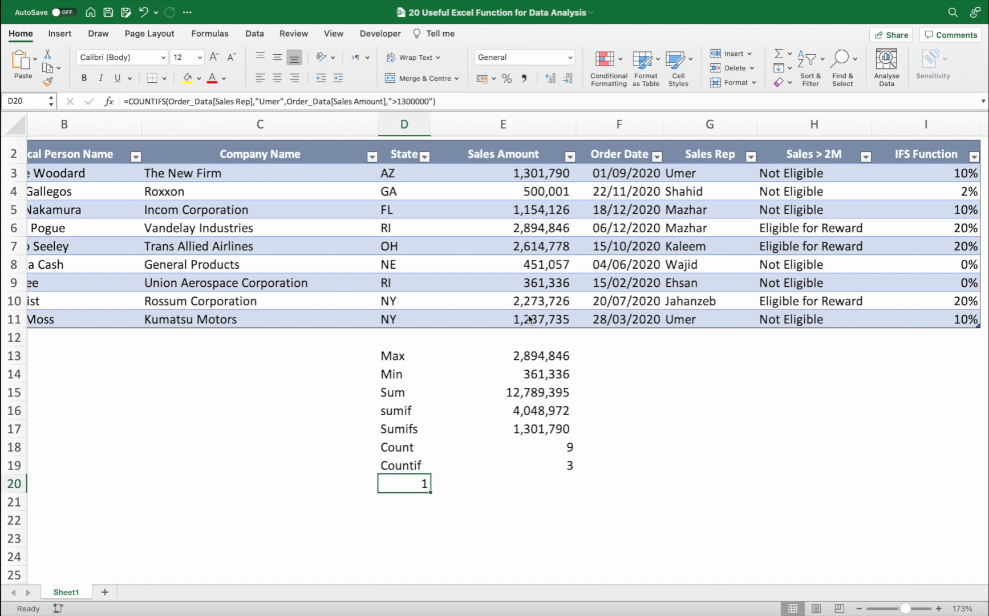
- Move the COUNTIFS formula from D20 to E20 and label D20 as Countifs
{"action": "key", "text": "F2"}
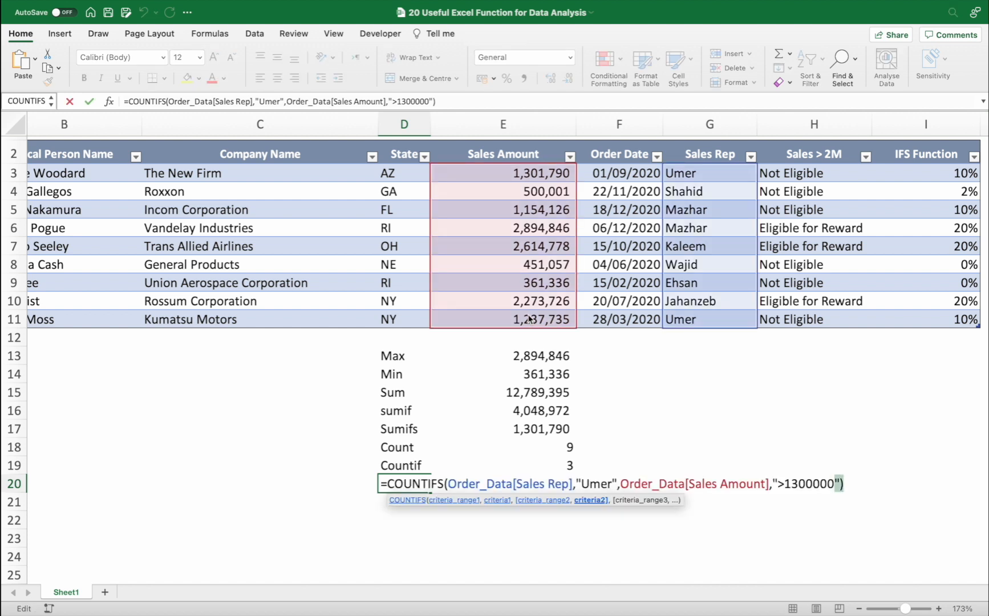
{"action": "key", "text": "shift+Home"}
{"action": "key", "text": "ctrl+c"}
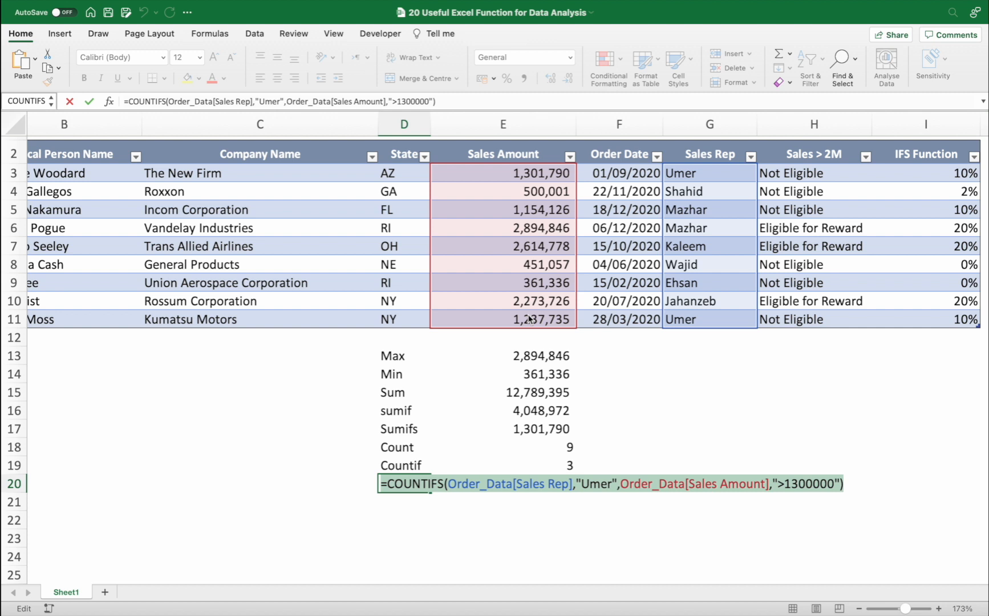
{"action": "key", "text": "BackSpace"}
{"action": "key", "text": "Tab"}
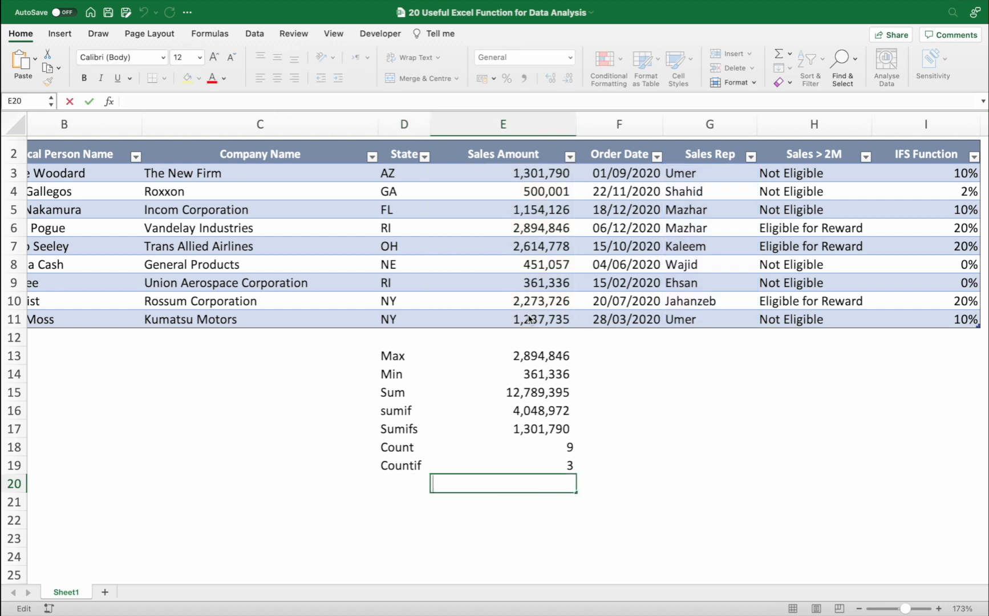
{"action": "key", "text": "ctrl+v"}
{"action": "key", "text": "shift+Tab"}
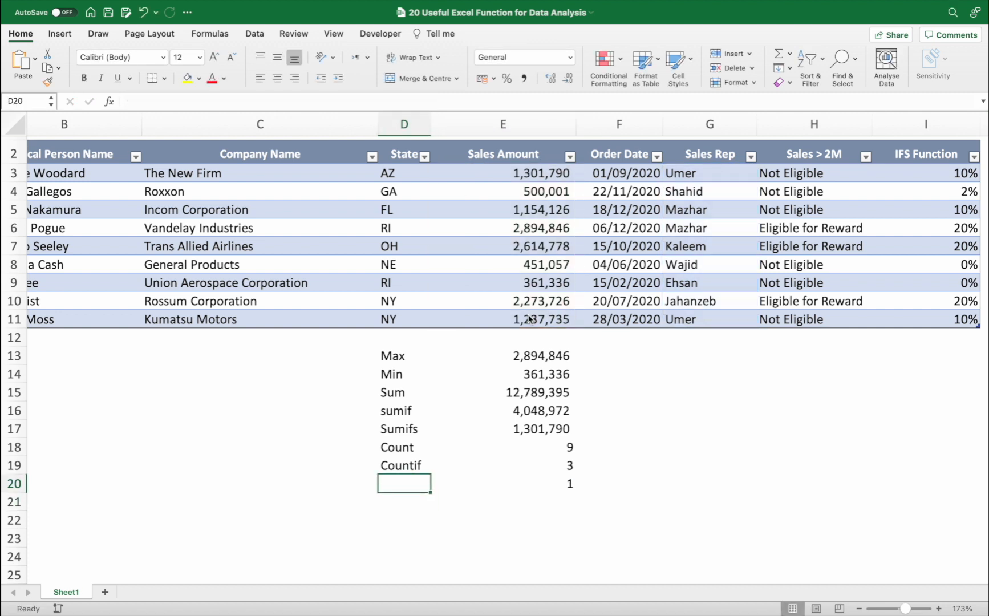
{"action": "type", "text": "Countifs"}
{"action": "key", "text": "Tab"}
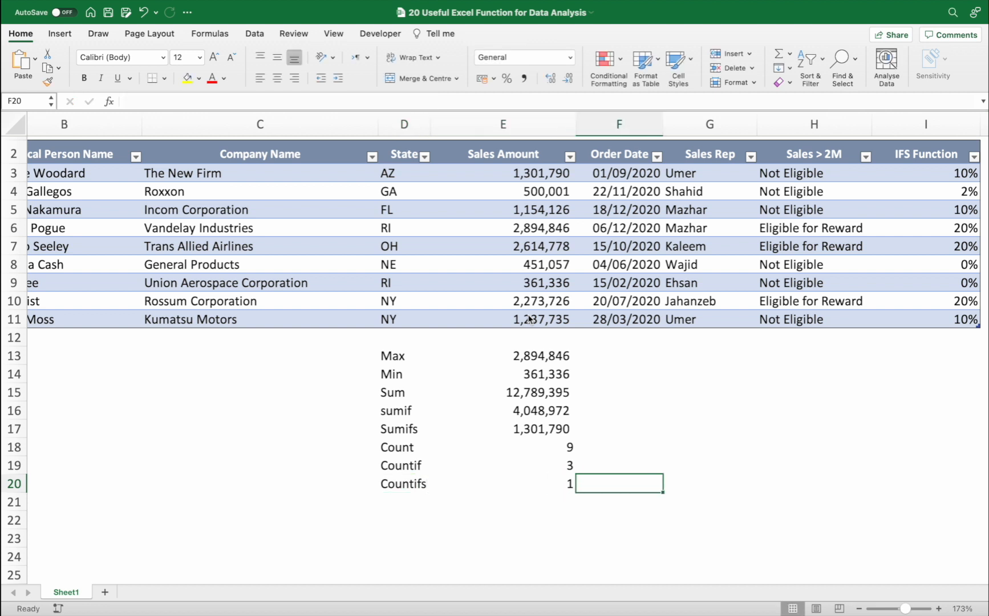
- Check the COUNTIFS result against the values in the Sales Amount column, especially E3 and E11
{"action": "left_click", "coordinate": [543, 174]}
{"action": "left_click_drag", "start_coordinate": [543, 173], "coordinate": [537, 317]}
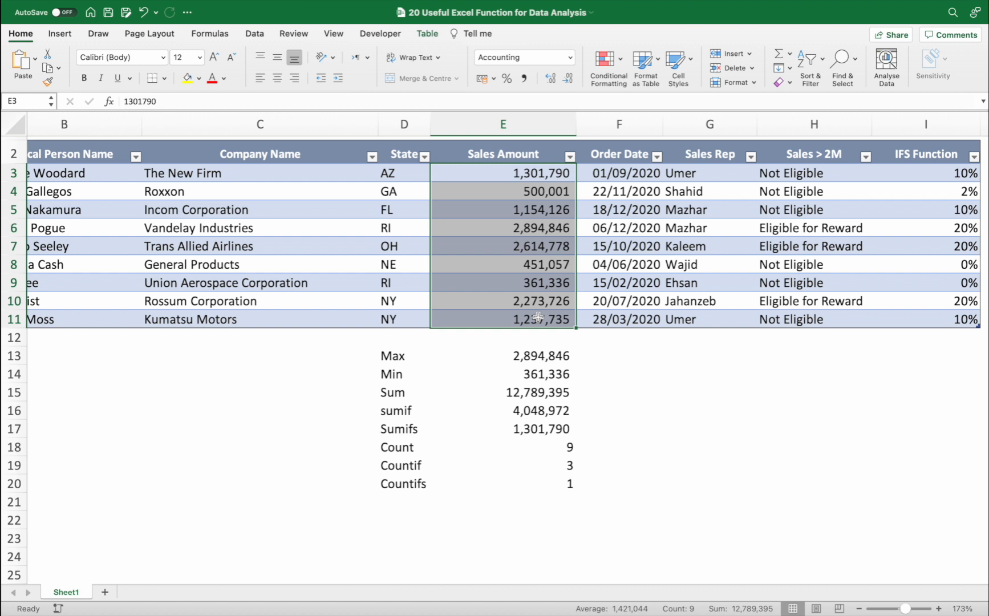
{"action": "left_click", "coordinate": [528, 176]}
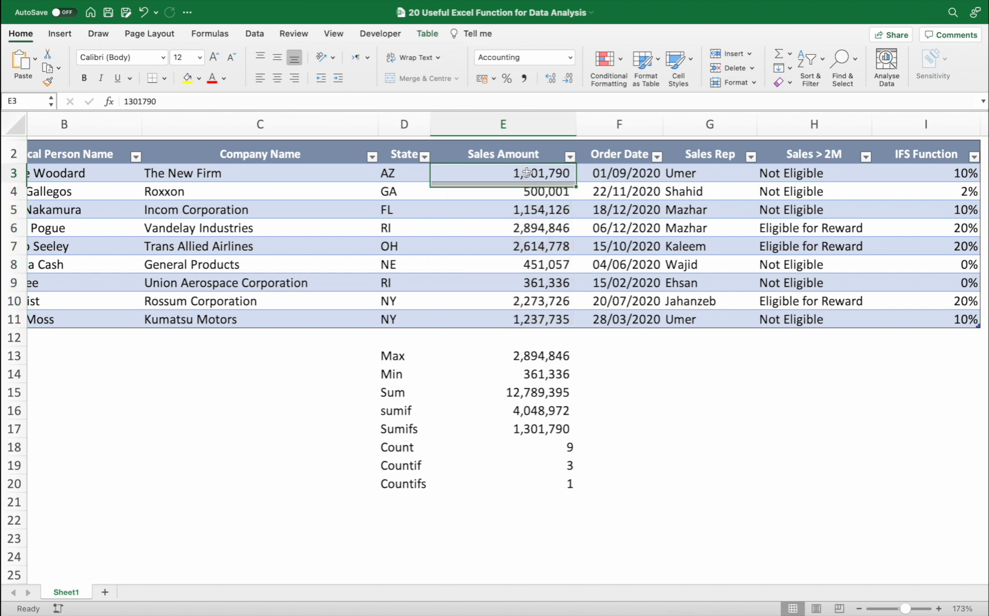
{"action": "left_click", "coordinate": [504, 316]}
{"action": "left_click", "coordinate": [504, 177]}
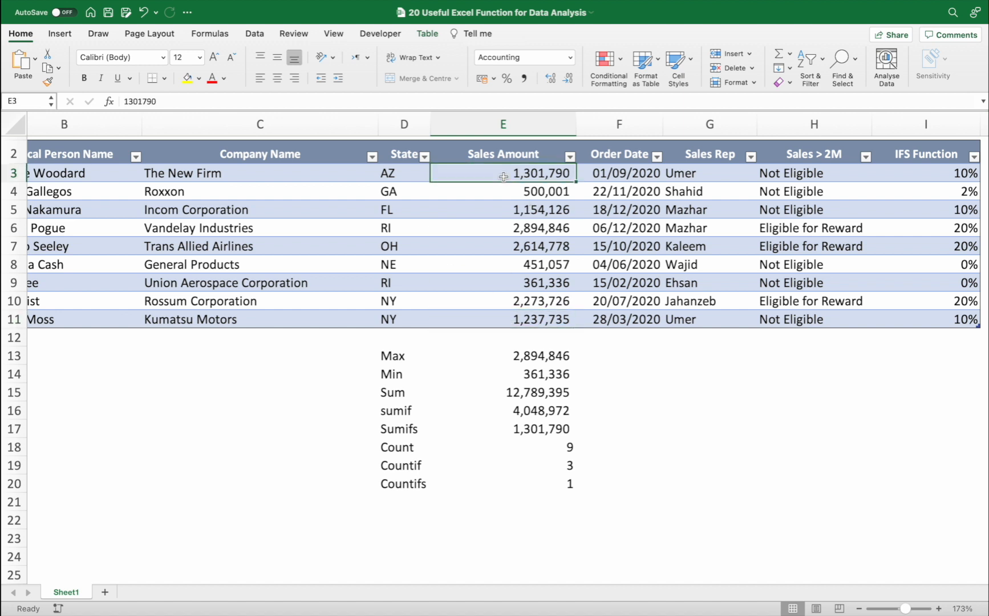
- Label D21 as LEN and enter a LEN formula in E21 that counts the characters of the company name in C11
{"action": "left_click", "coordinate": [399, 502]}
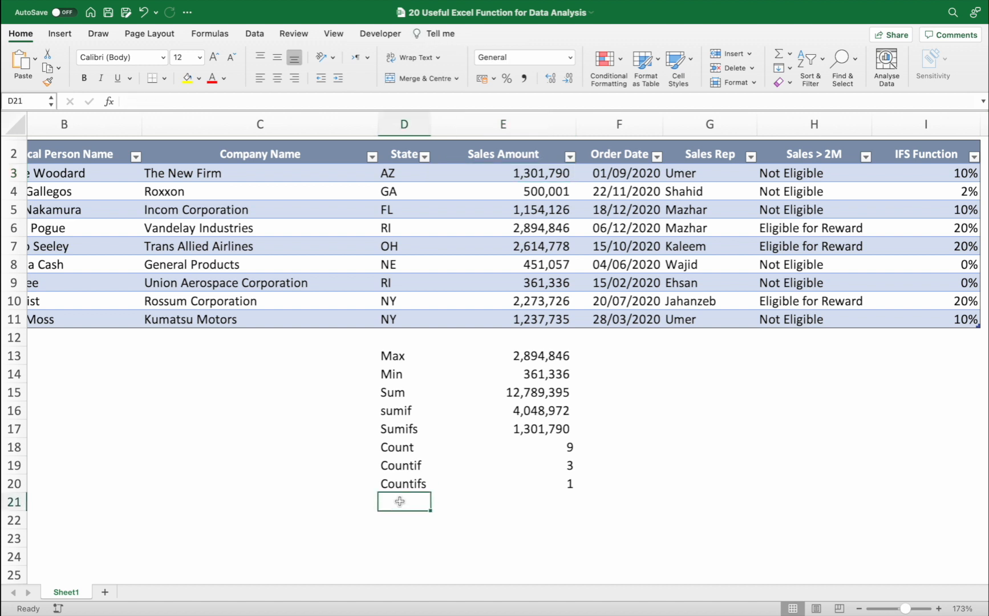
{"action": "type", "text": "LEN"}
{"action": "key", "text": "Tab"}
{"action": "type", "text": "="}
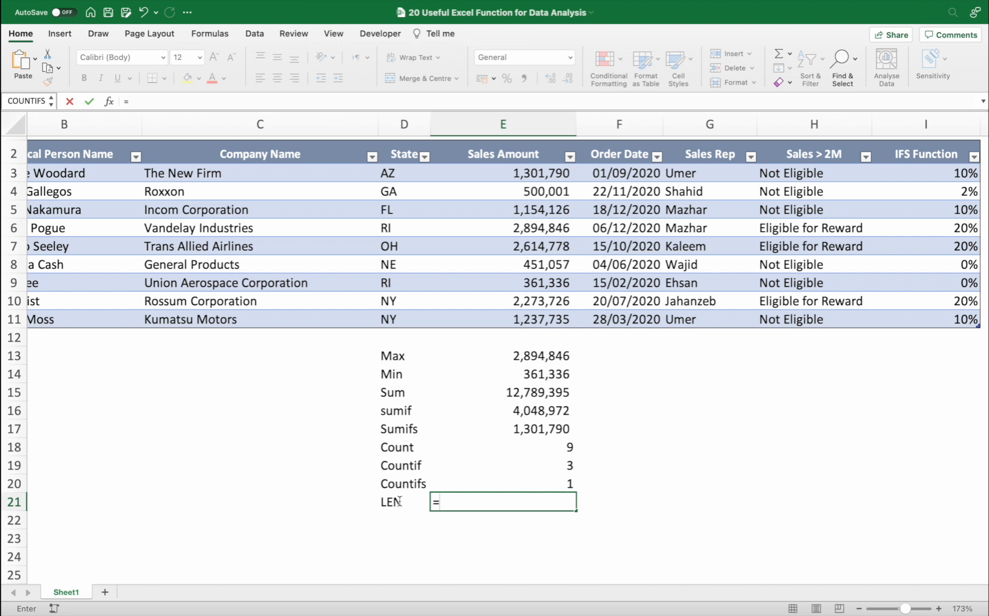
{"action": "type", "text": "len"}
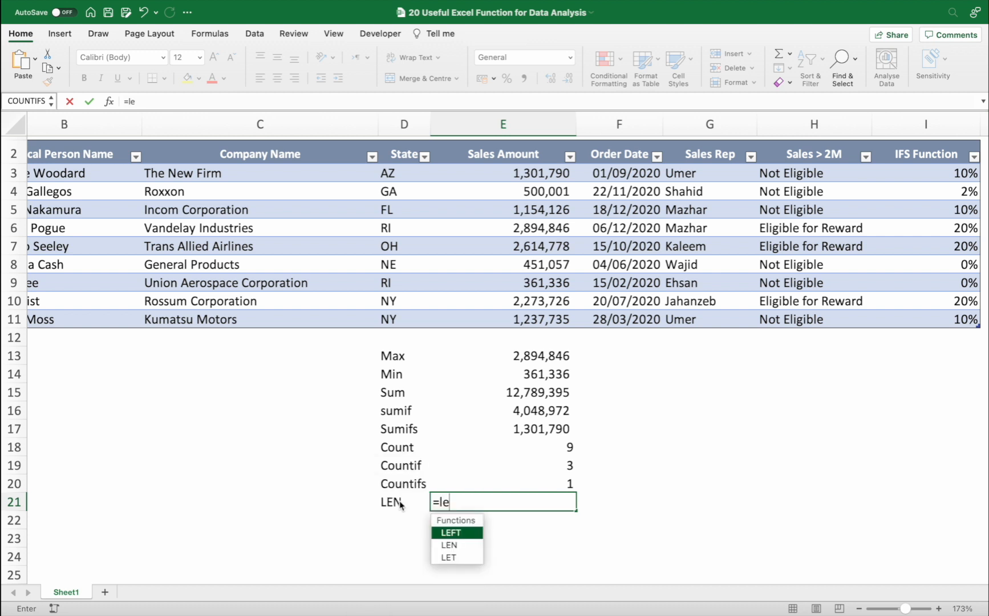
{"action": "key", "text": "Tab"}
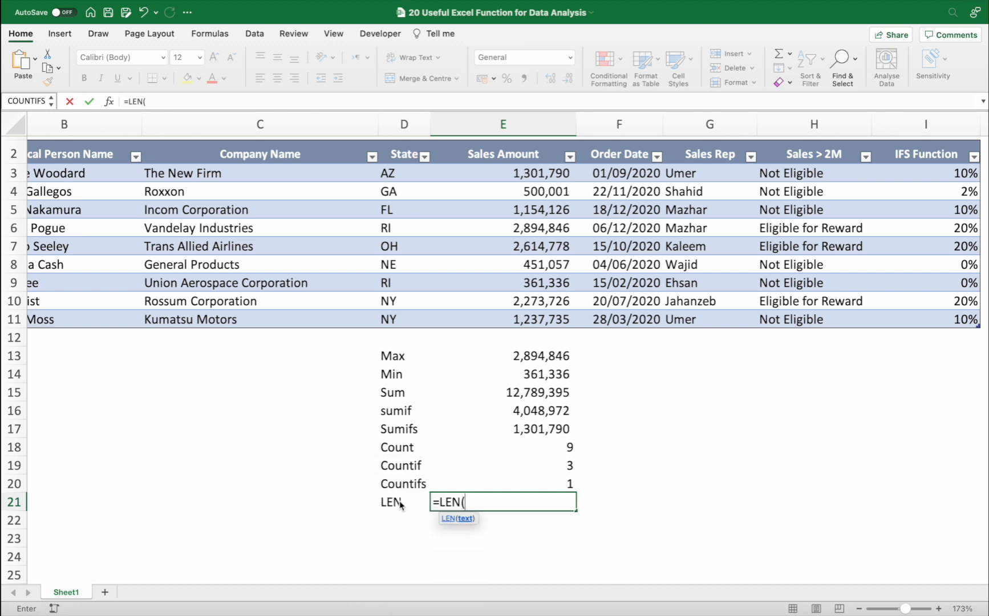
{"action": "left_click", "coordinate": [217, 319]}
{"action": "type", "text": ")"}
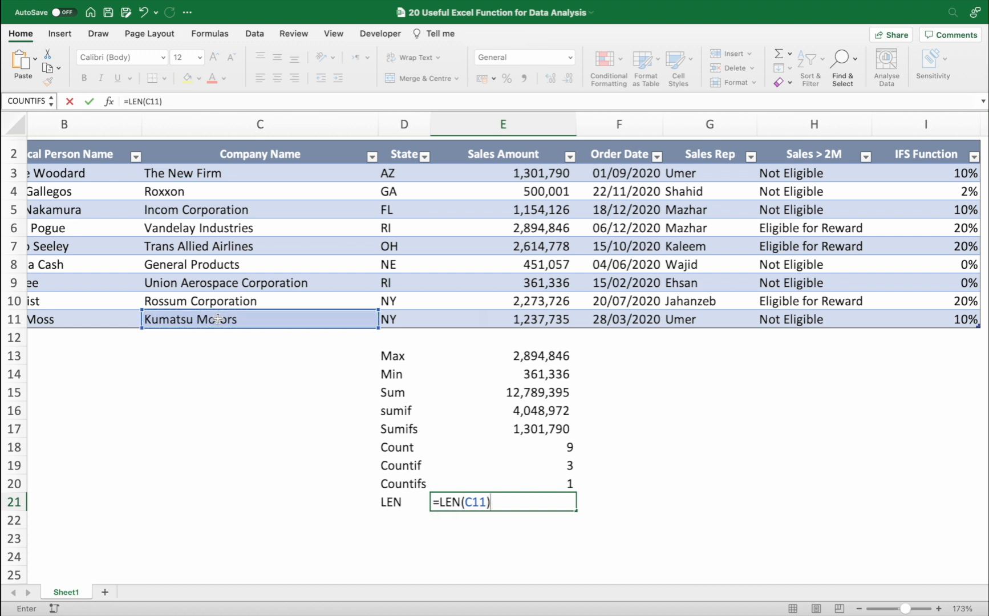
{"action": "key", "text": "Return"}
{"action": "key", "text": "Up"}
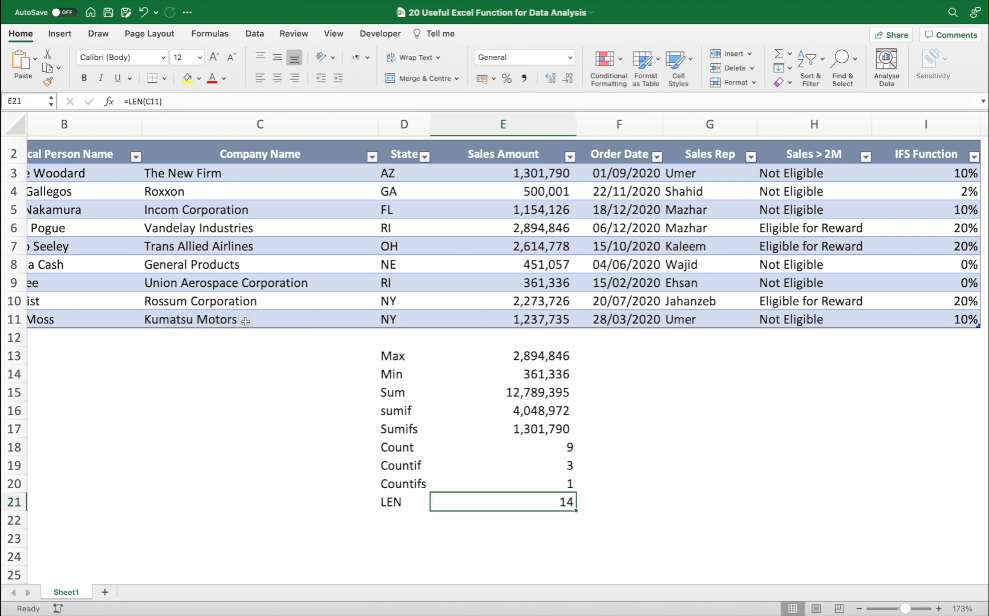
- Examine the text of the company name in C11 against the LEN result, leaving the cell unedited
{"action": "left_click", "coordinate": [237, 320]}
{"action": "double_click", "coordinate": [288, 326]}
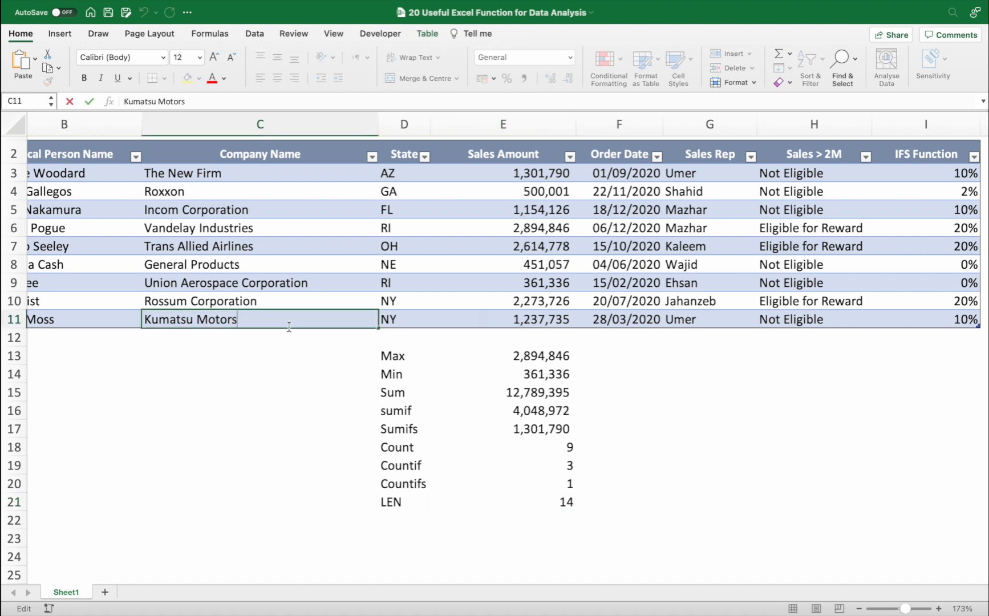
{"action": "key", "text": "Escape"}
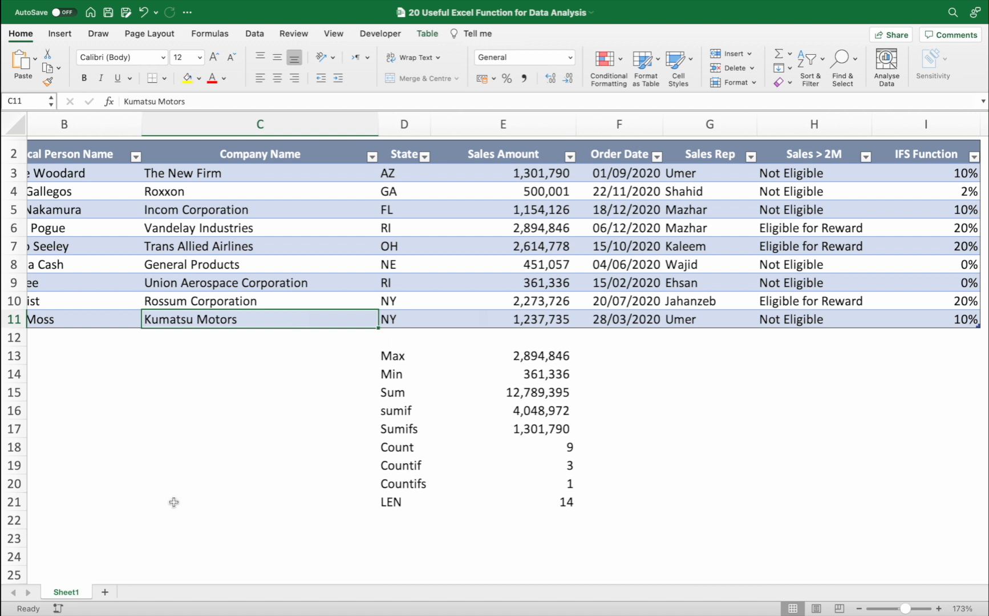
- Label D22 as Trim, below the LEN label
{"action": "left_click", "coordinate": [389, 516]}
{"action": "type", "text": "Trim"}
{"action": "key", "text": "Tab"}
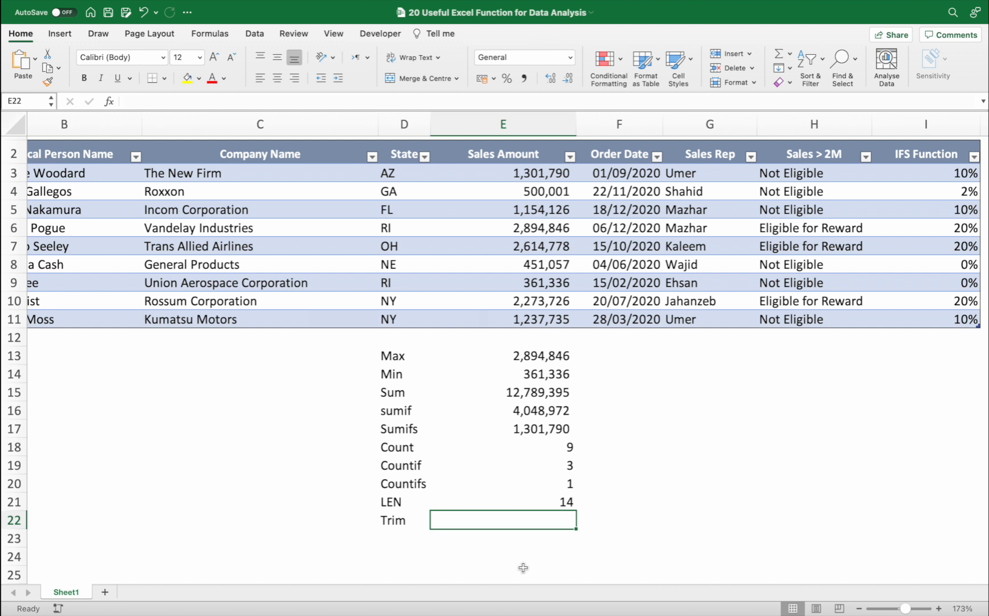
- Enter the sample text "12th Analytics" in the empty cell G15
{"action": "key", "text": "Up"}
{"action": "key", "text": "Up"}
{"action": "key", "text": "Up"}
{"action": "key", "text": "Right"}
{"action": "key", "text": "Right"}
{"action": "key", "text": "Up"}
{"action": "key", "text": "Up"}
{"action": "key", "text": "Up"}
{"action": "key", "text": "Up"}
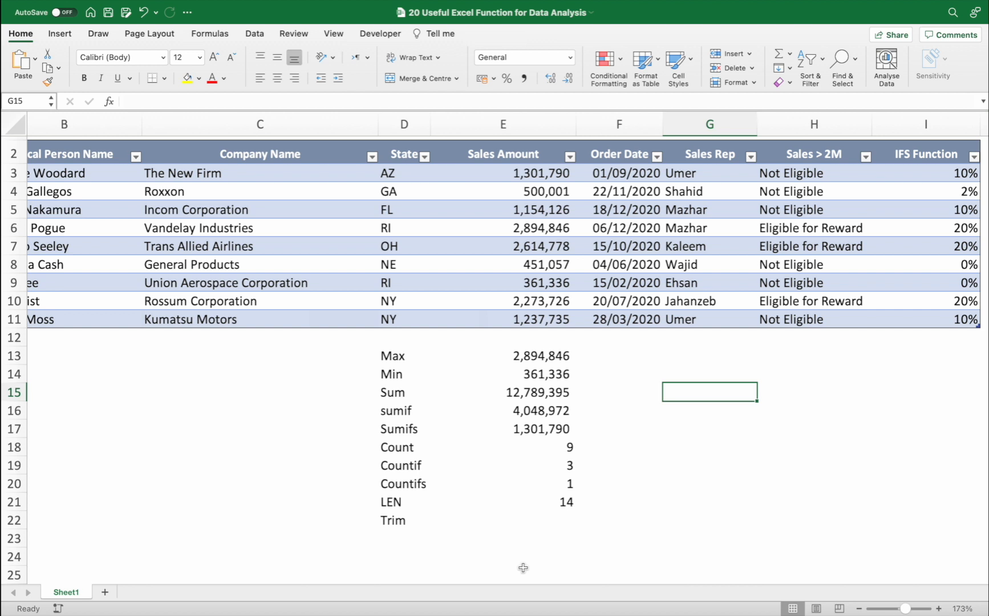
{"action": "type", "text": "12th "}
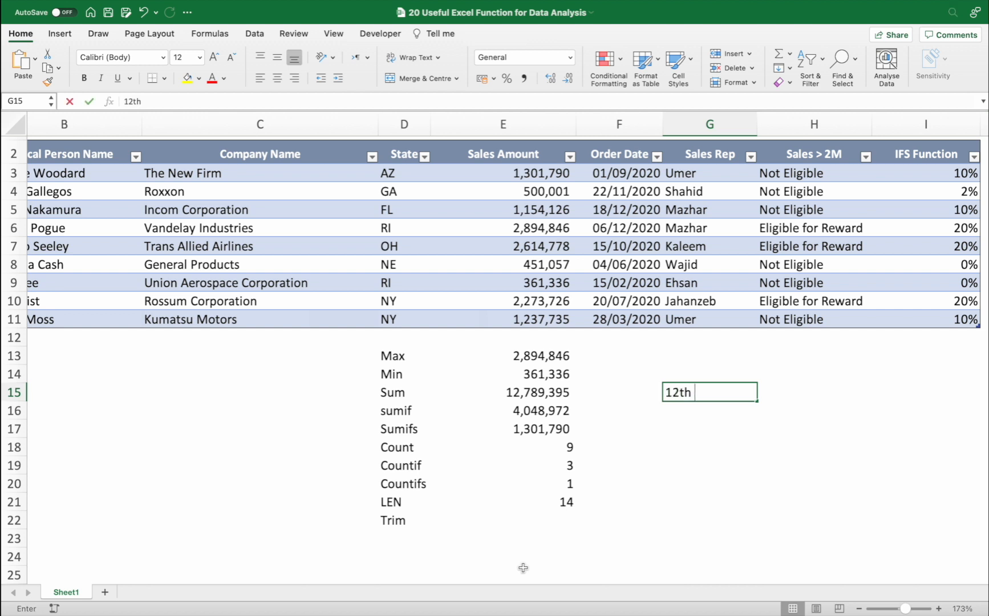
{"action": "type", "text": "Analytics"}
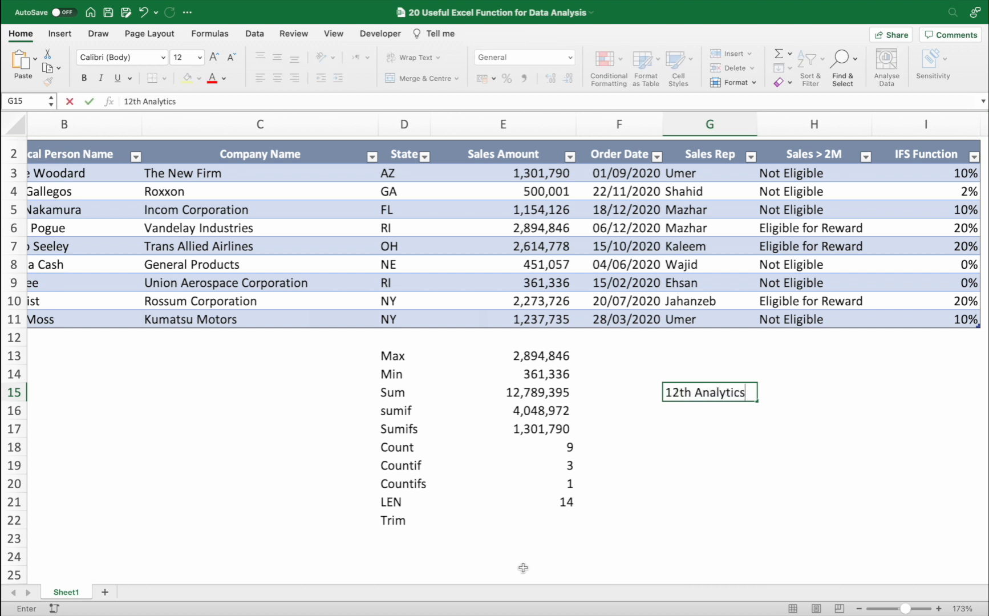
- Add an extra space between "12th" and "Analytics" in G15 and commit the text
{"action": "key", "text": "Left"}
{"action": "key", "text": "Left"}
{"action": "key", "text": "Right"}
{"action": "key", "text": "Right"}
{"action": "key", "text": "F2"}
{"action": "key", "text": "Left"}
{"action": "key", "text": "Left"}
{"action": "key", "text": "Left"}
{"action": "key", "text": "Left"}
{"action": "key", "text": "Left"}
{"action": "key", "text": "Left"}
{"action": "key", "text": "Left"}
{"action": "key", "text": "Left"}
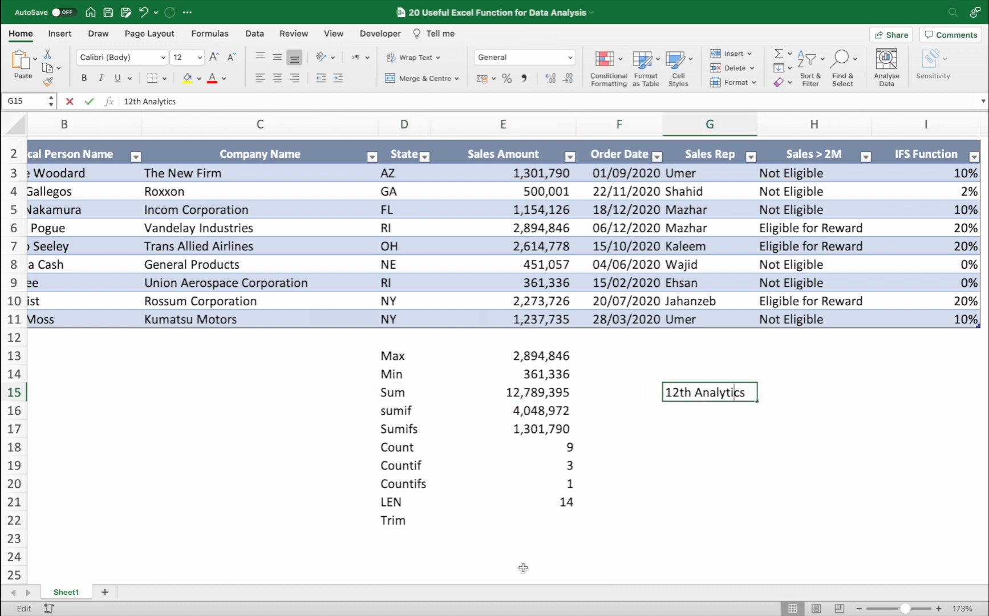
{"action": "key", "text": "Left"}
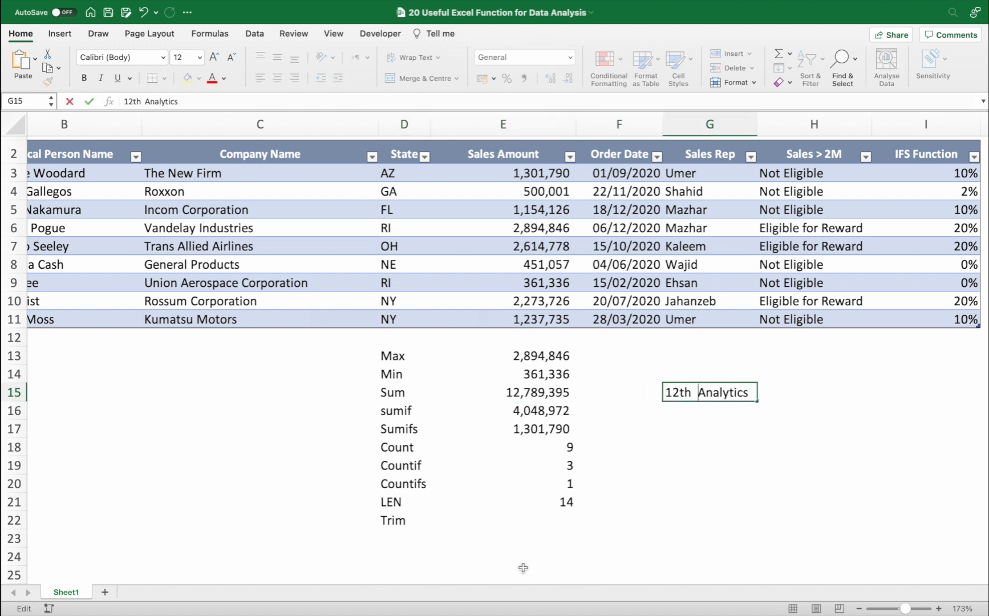
{"action": "key", "text": "Return"}
{"action": "key", "text": "Up"}
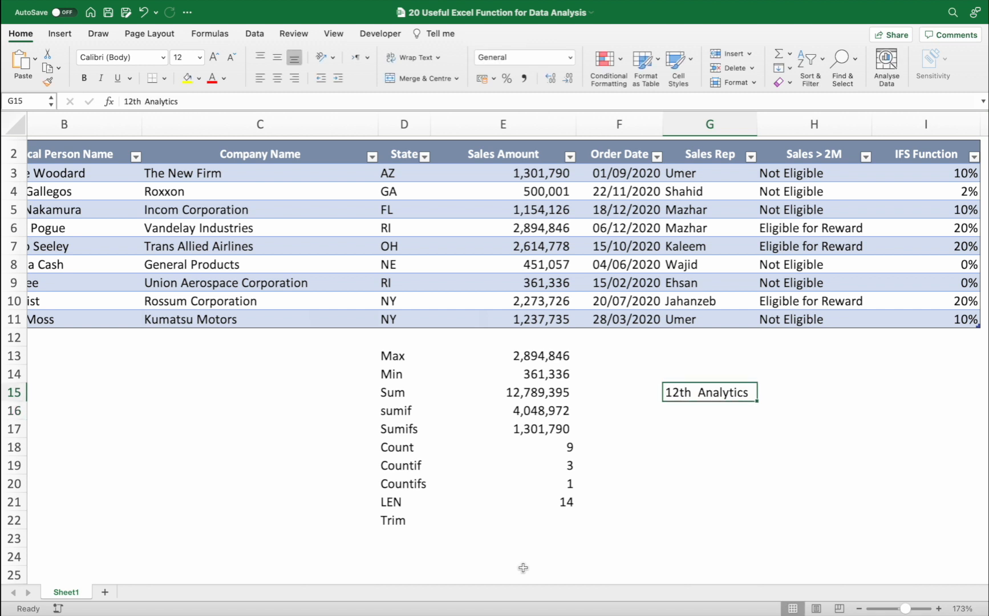
- Enter a TRIM formula in H15 that removes the extra space from the text in G15
{"action": "key", "text": "Right"}
{"action": "type", "text": "=tri"}
{"action": "key", "text": "Tab"}
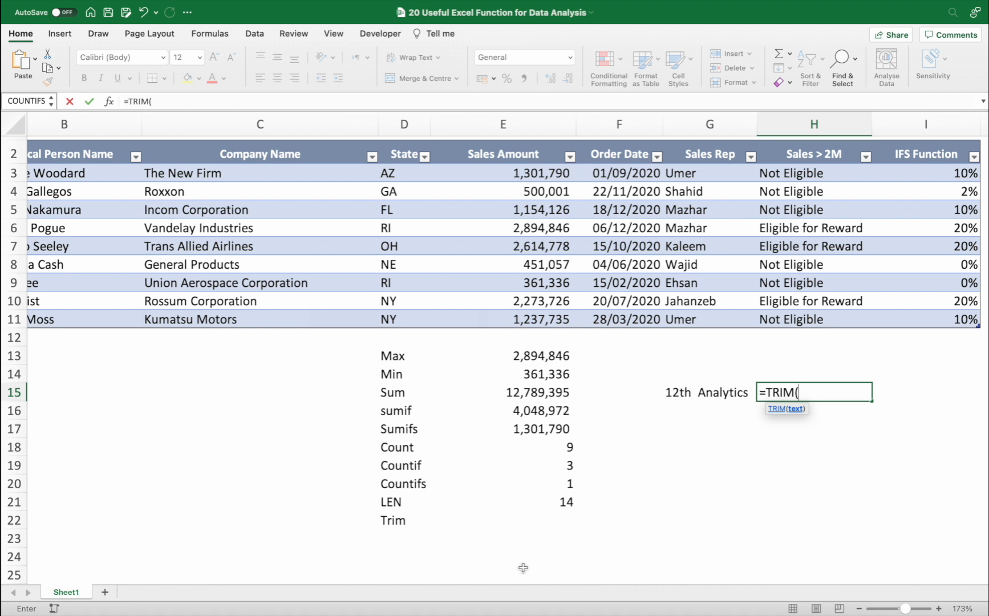
{"action": "key", "text": "Left"}
{"action": "key", "text": "Return"}
{"action": "key", "text": "Up"}
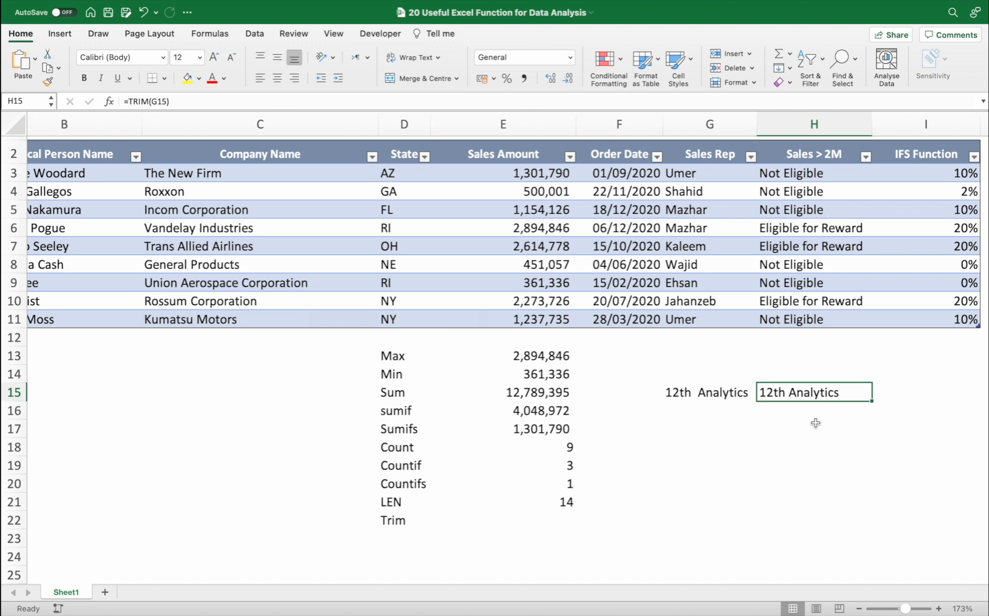
- Label D23 as Left, below the Trim label
{"action": "left_click", "coordinate": [400, 537]}
{"action": "type", "text": "l"}
{"action": "key", "text": "BackSpace"}
{"action": "key", "text": "BackSpace"}
{"action": "type", "text": "Left"}
{"action": "key", "text": "Tab"}
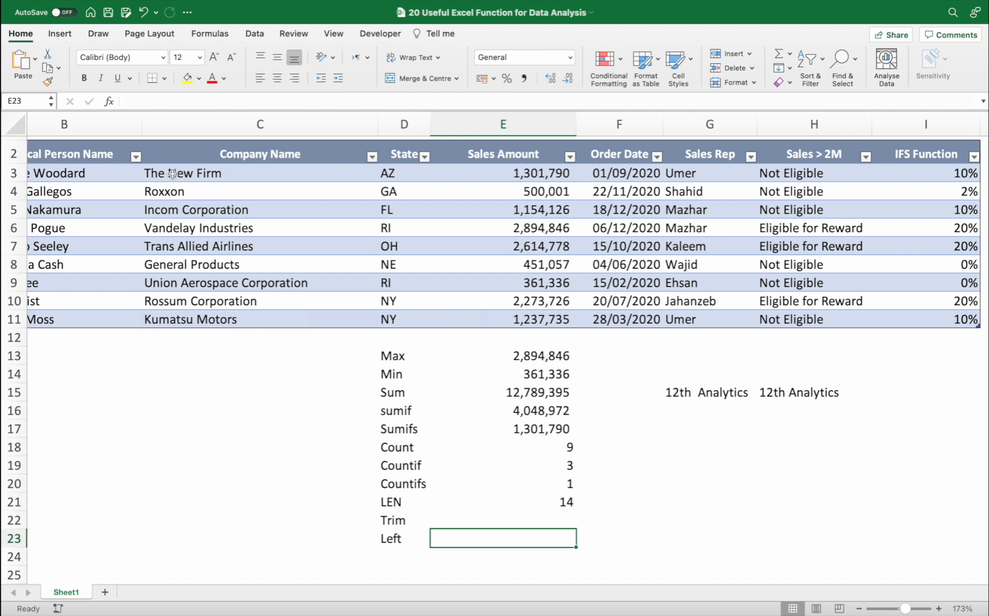
- Review the State values in D3:D11 and add a table column headed Left in J2
{"action": "left_click_drag", "start_coordinate": [391, 173], "coordinate": [389, 317]}
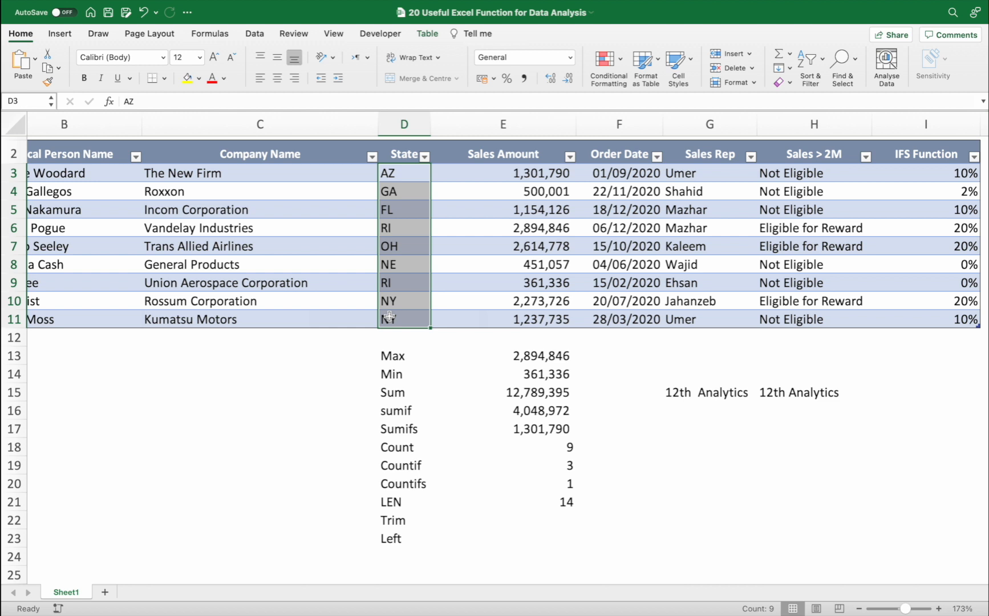
{"action": "scroll", "coordinate": [389, 316], "scroll_direction": "right", "scroll_amount": 3}
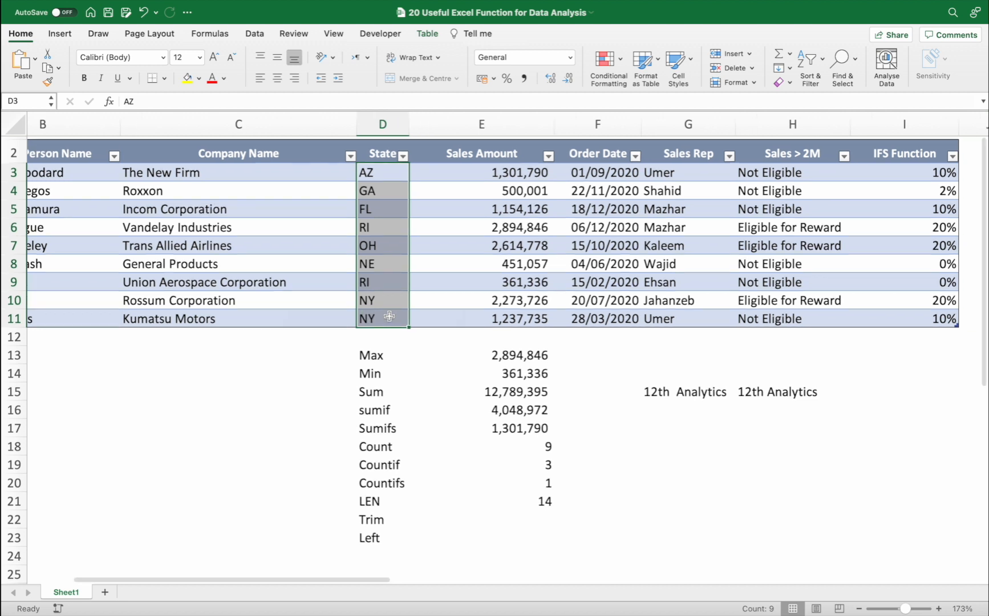
{"action": "left_click", "coordinate": [917, 158]}
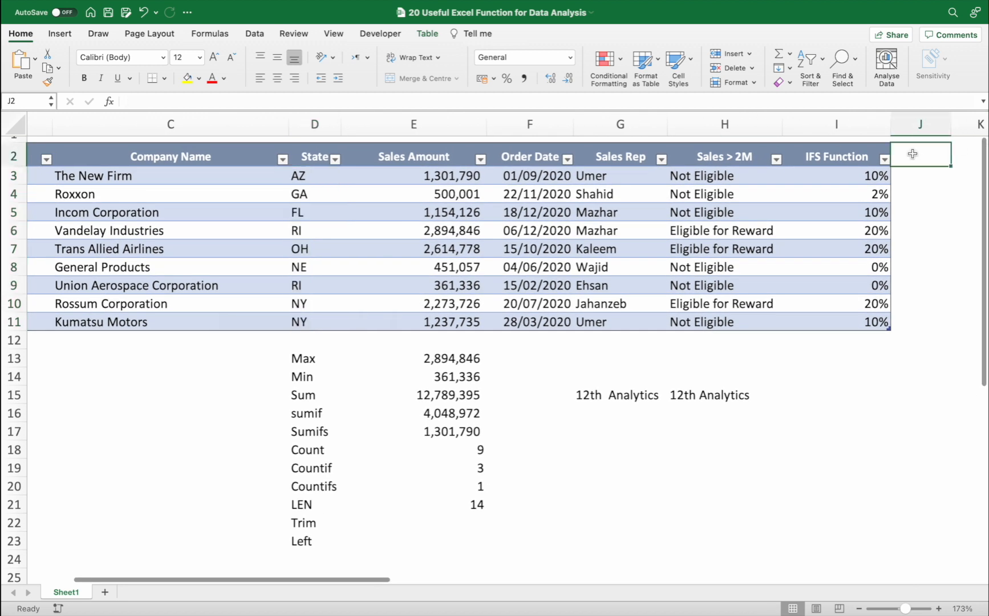
{"action": "type", "text": "Left"}
{"action": "key", "text": "Return"}
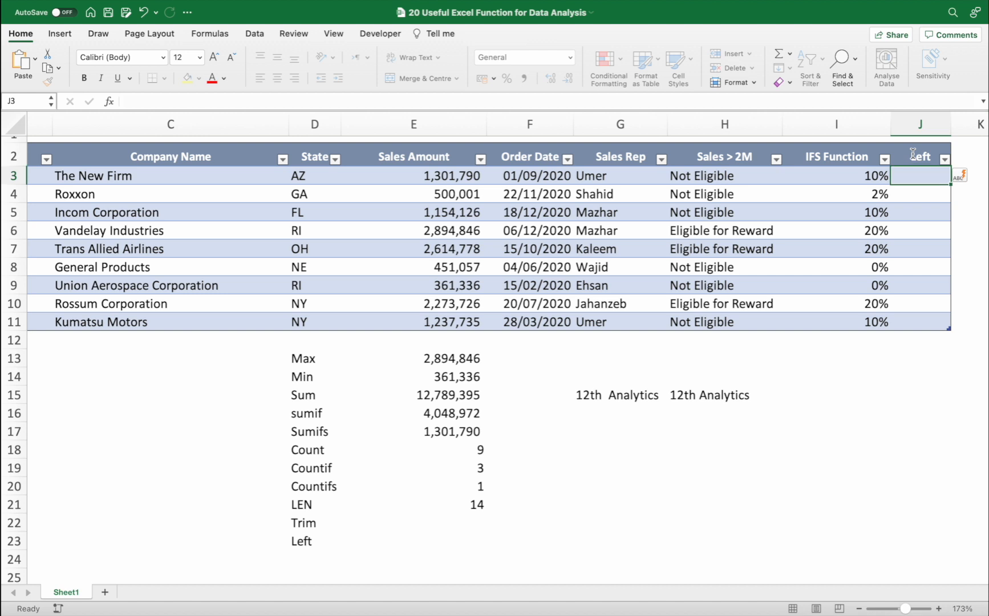
- Enter a LEFT formula in J3 that extracts 1 character from the State column for each table row
{"action": "type", "text": "=lef"}
{"action": "key", "text": "Tab"}
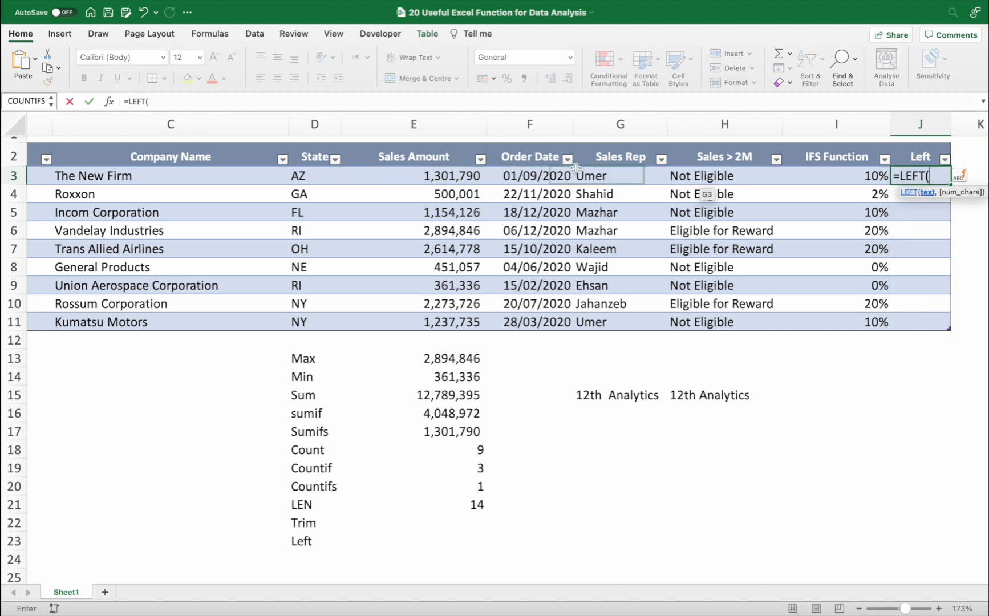
{"action": "left_click", "coordinate": [315, 176]}
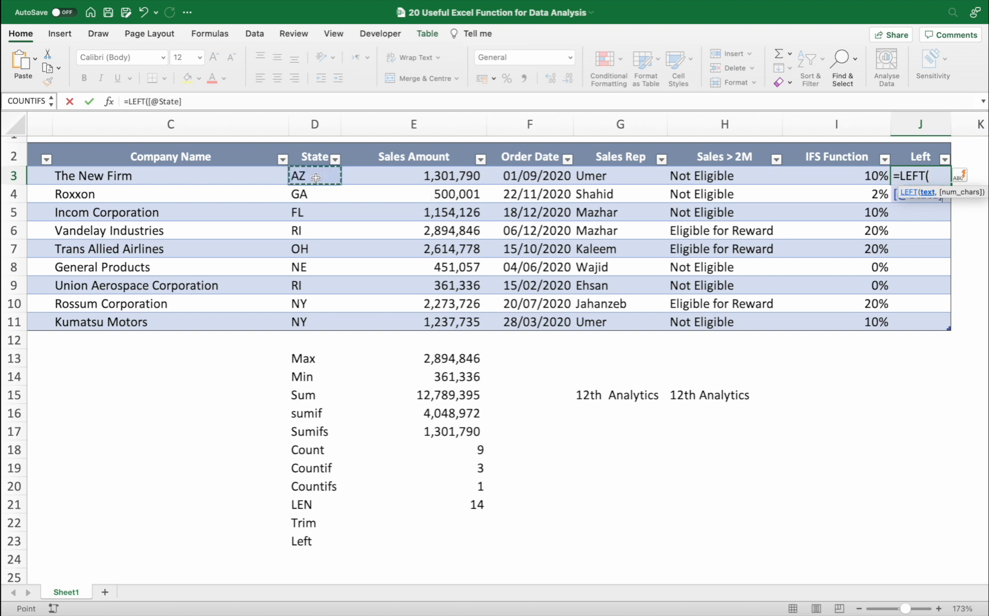
{"action": "type", "text": ","}
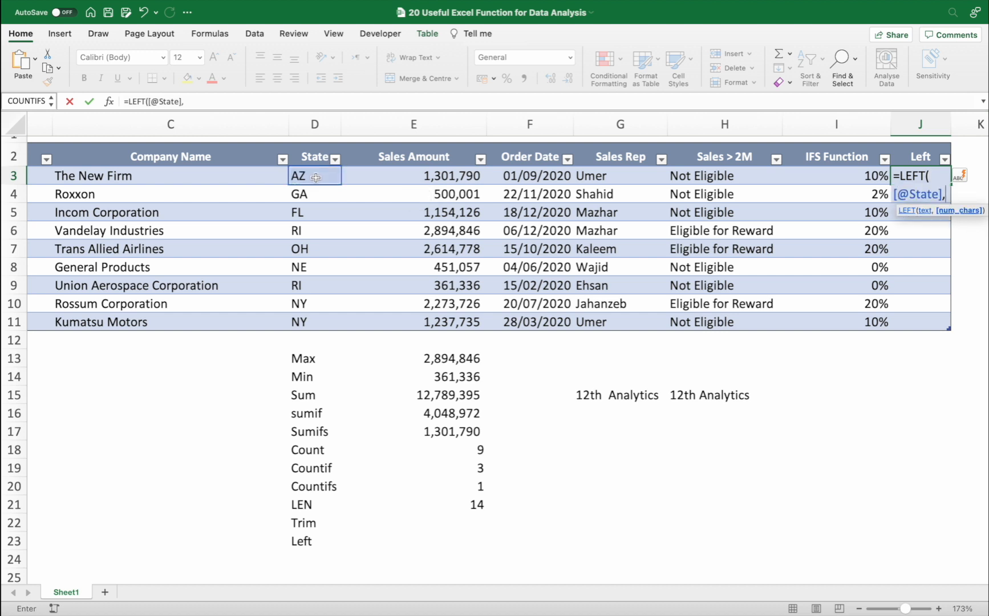
{"action": "type", "text": "1)"}
{"action": "key", "text": "Return"}
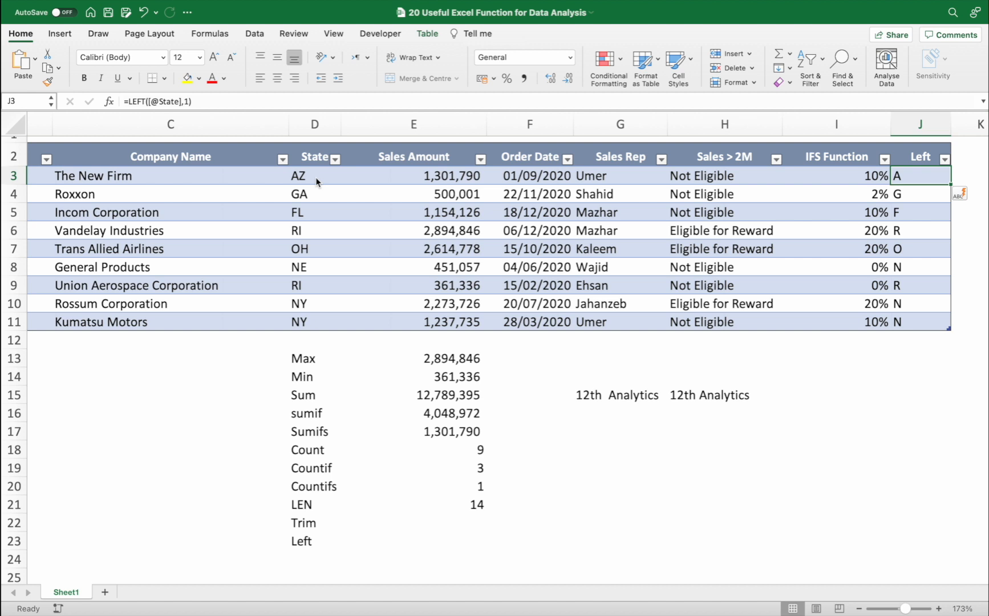
- Change the LEFT formula in J3 to extract 2 characters from the State column
{"action": "key", "text": "F2"}
{"action": "key", "text": "Left"}
{"action": "key", "text": "BackSpace"}
{"action": "type", "text": "2"}
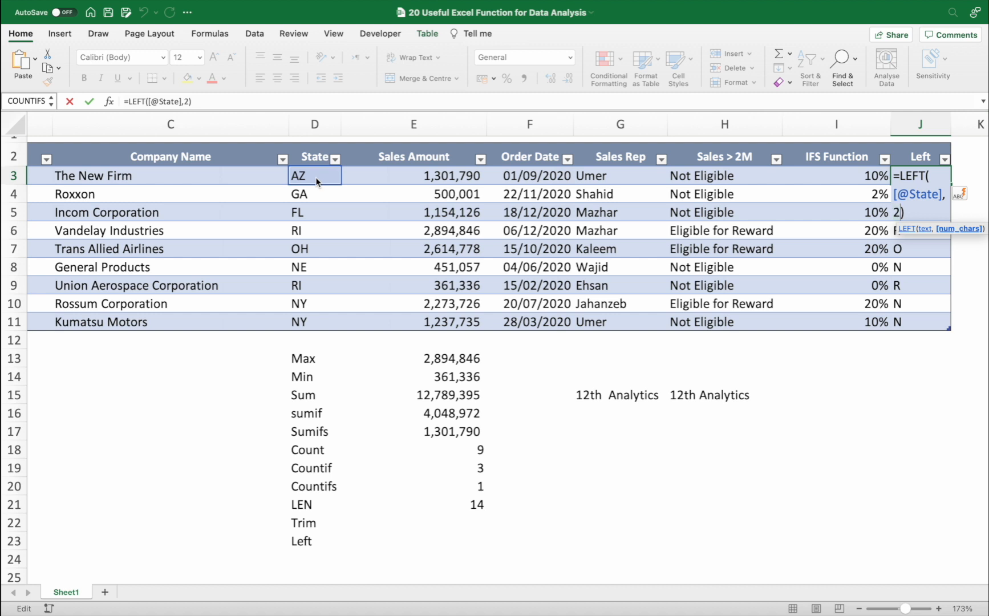
{"action": "key", "text": "ctrl+Return"}
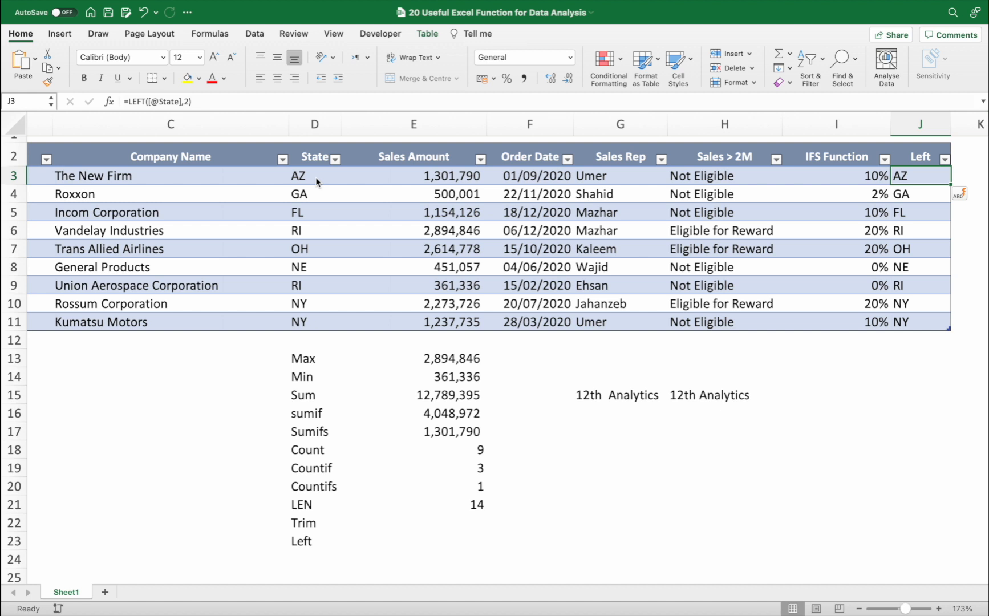
- Add a table column headed Right in K2, beside the Left column
{"action": "key", "text": "Right"}
{"action": "key", "text": "Up"}
{"action": "type", "text": "Ri"}
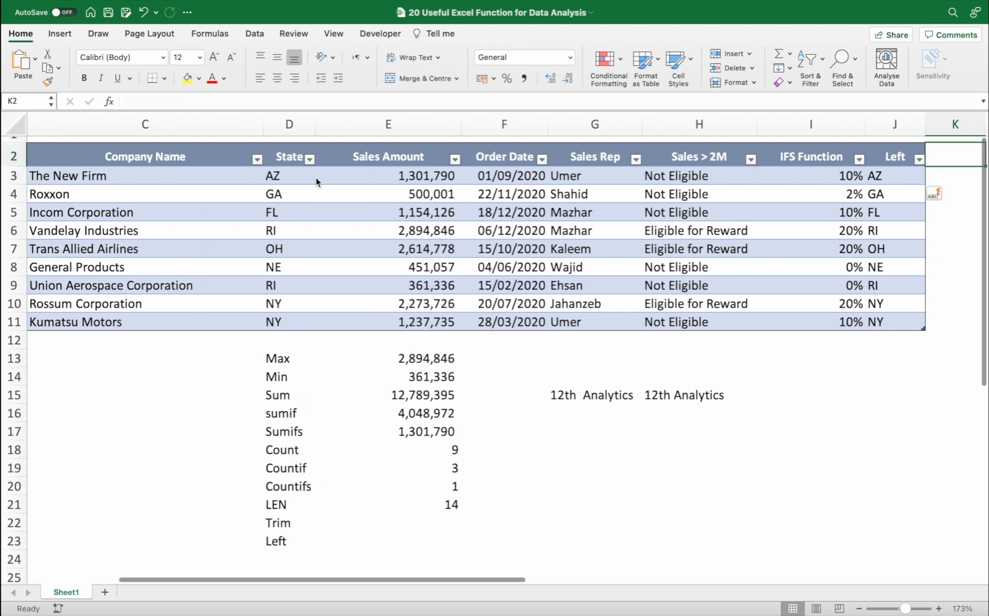
{"action": "type", "text": "ght"}
{"action": "key", "text": "Return"}
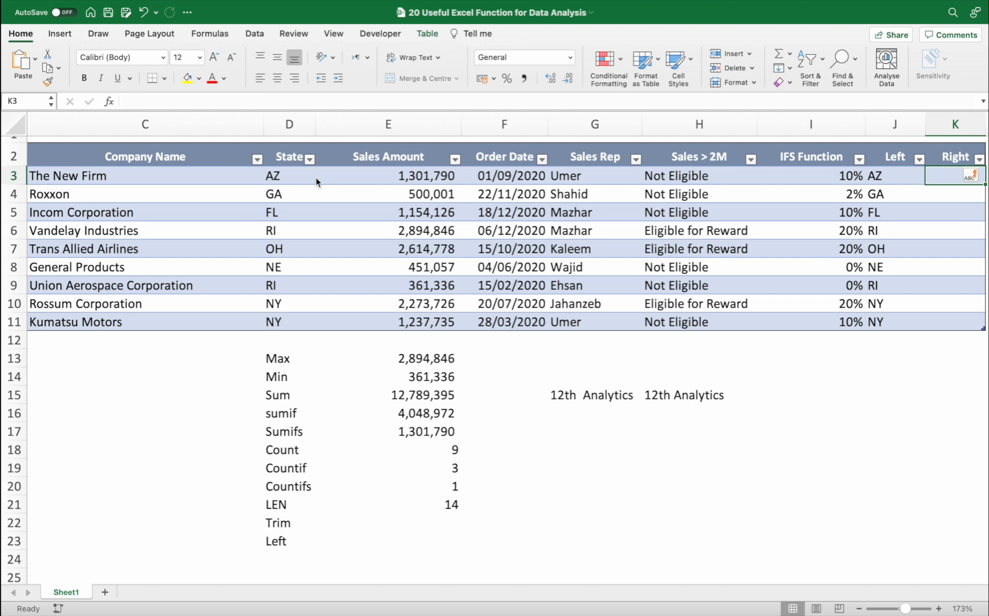
- Enter a RIGHT formula in K3 that extracts the last 2 characters of the Sales > 2M column for each table row
{"action": "scroll", "coordinate": [315, 177], "scroll_direction": "right", "scroll_amount": 3}
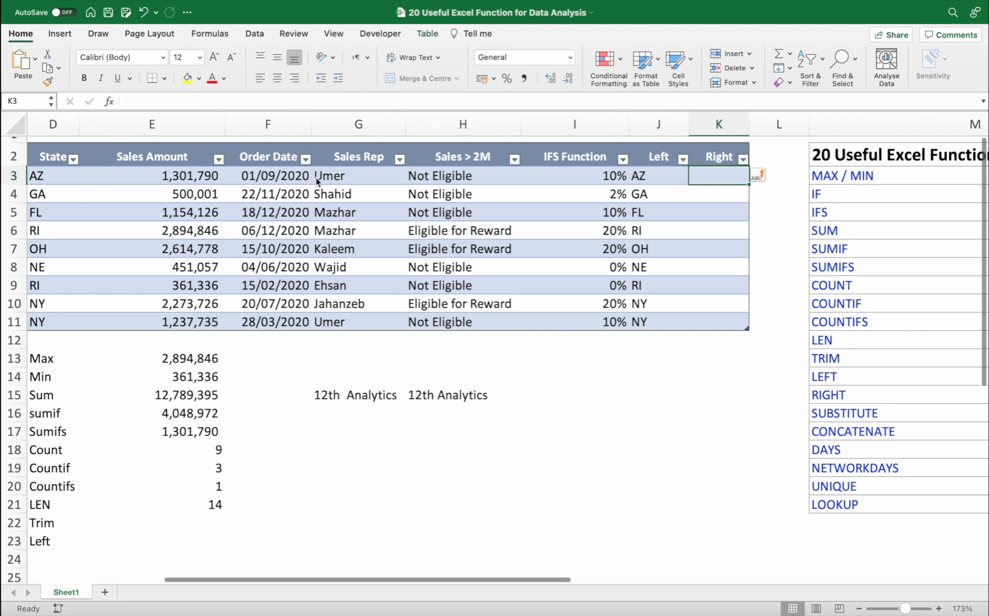
{"action": "type", "text": "=righ"}
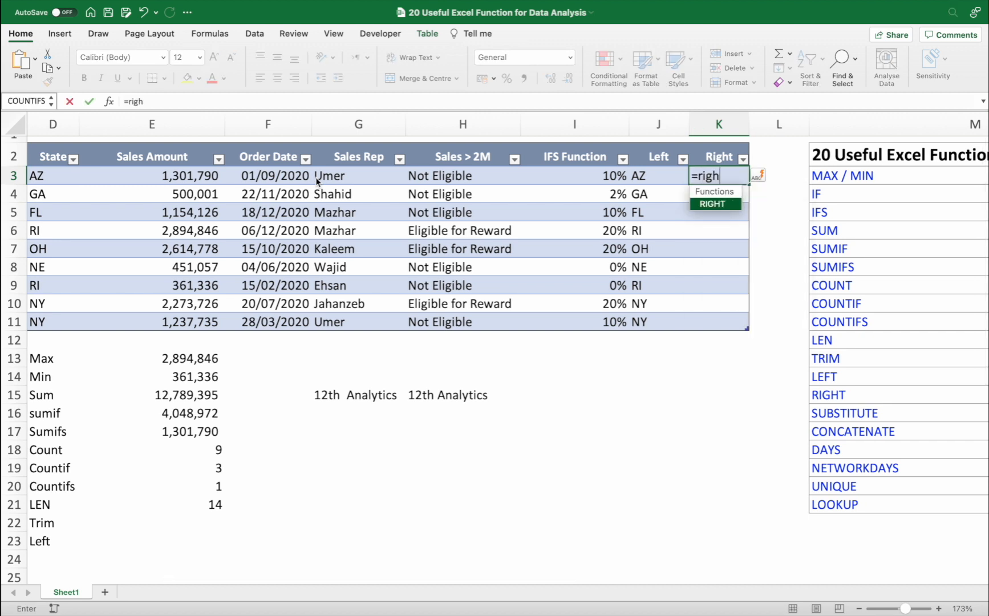
{"action": "key", "text": "Tab"}
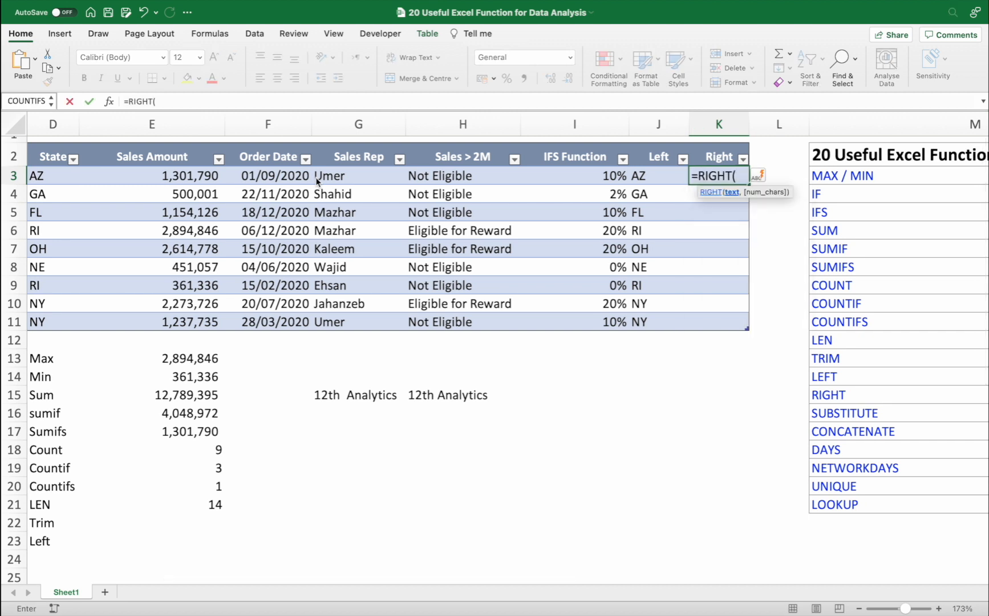
{"action": "key", "text": "Left"}
{"action": "key", "text": "Left"}
{"action": "key", "text": "Left"}
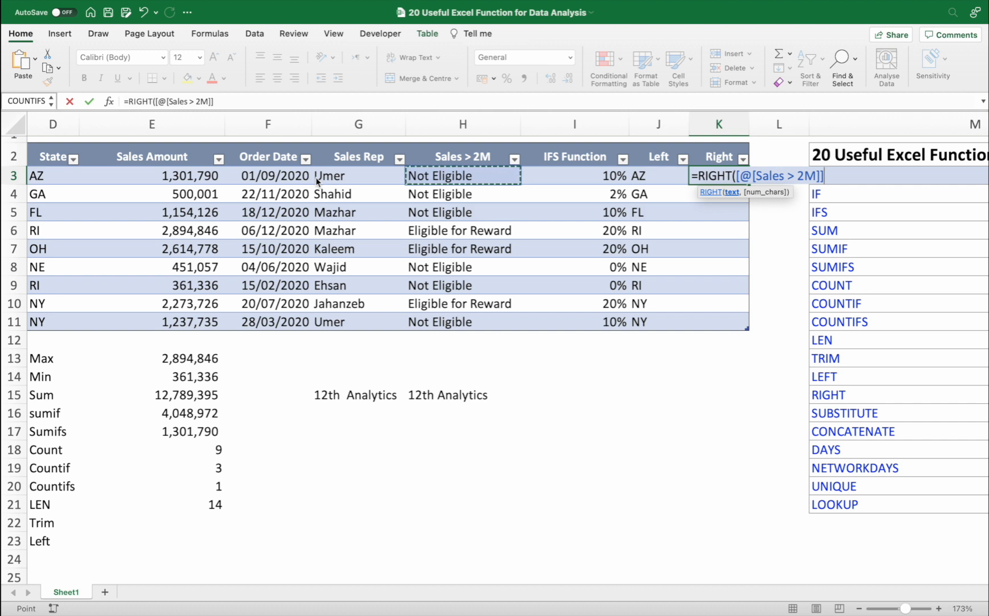
{"action": "type", "text": ",2)"}
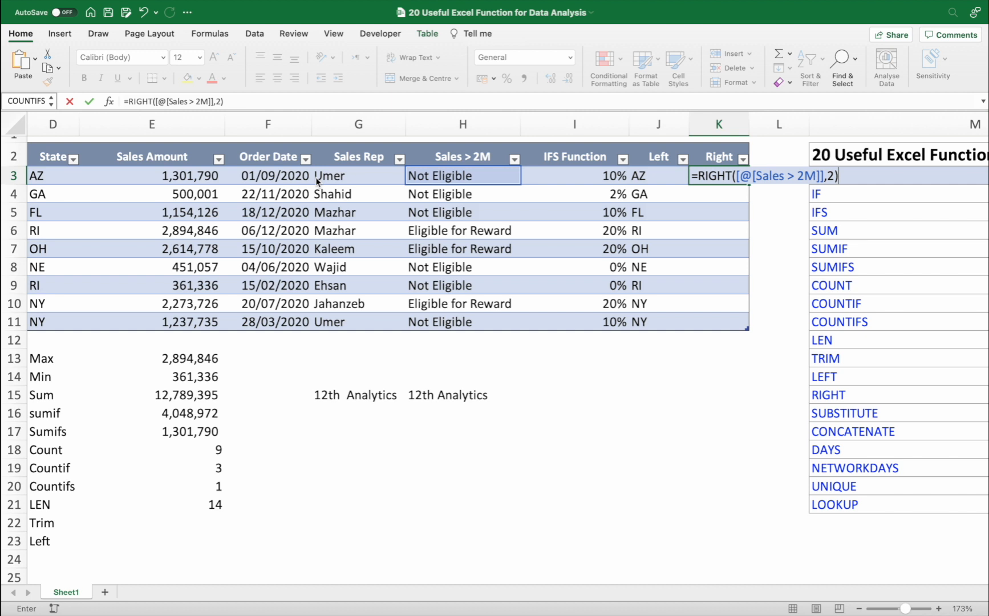
{"action": "key", "text": "ctrl+Return"}
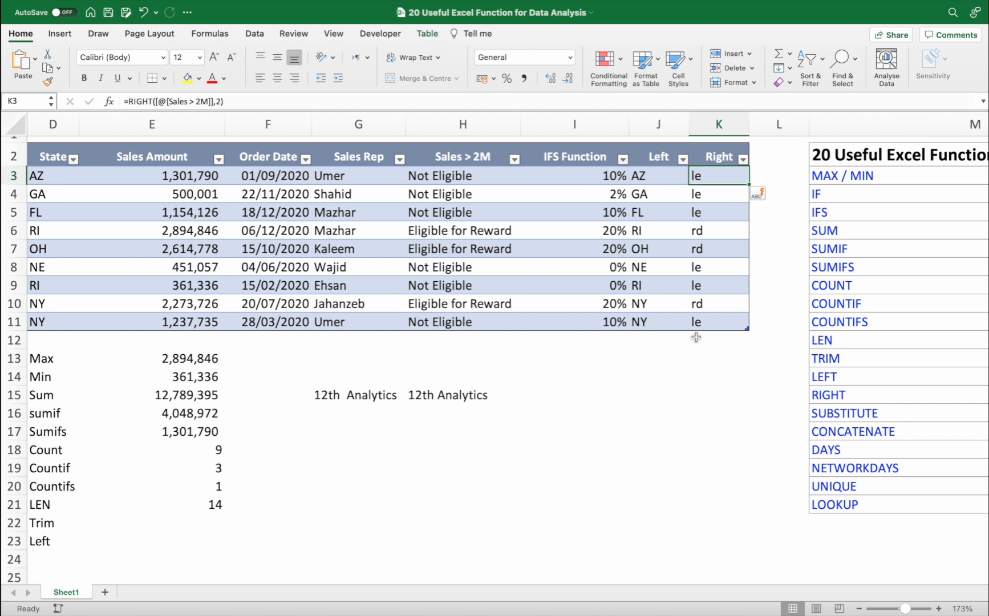
- Insert four blank columns at column L and clear the header fill from L2:O2 by pasting a blank unformatted cell over it
{"action": "left_click", "coordinate": [781, 122]}
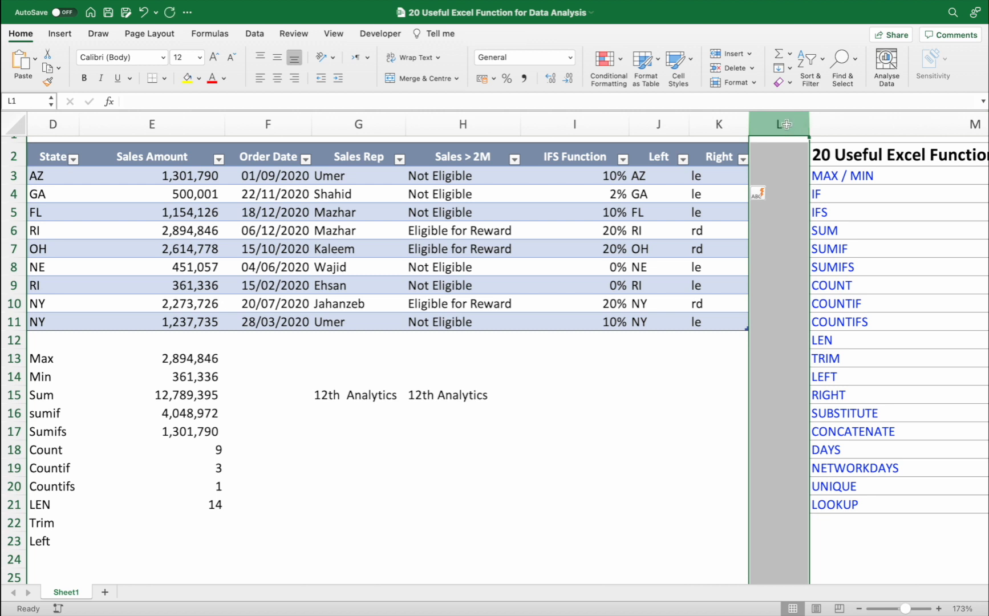
{"action": "key", "text": "super+z"}
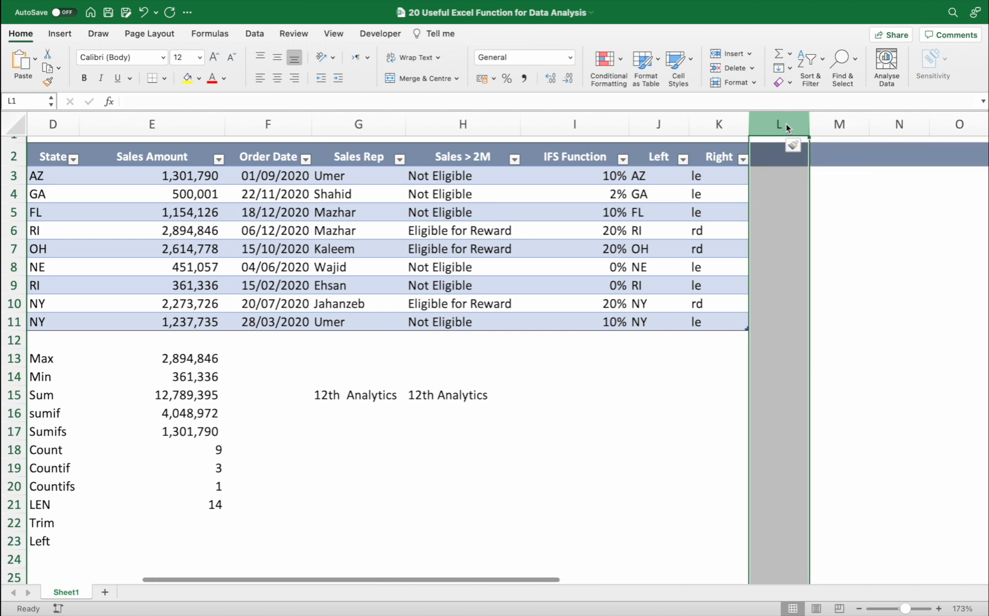
{"action": "left_click", "coordinate": [772, 164]}
{"action": "key", "text": "Right"}
{"action": "key", "text": "Down"}
{"action": "key", "text": "super+c"}
{"action": "key", "text": "Up"}
{"action": "key", "text": "Left"}
{"action": "key", "text": "shift+Right"}
{"action": "key", "text": "shift+Right"}
{"action": "key", "text": "shift+Right"}
{"action": "key", "text": "shift+Right"}
{"action": "key", "text": "shift+Left"}
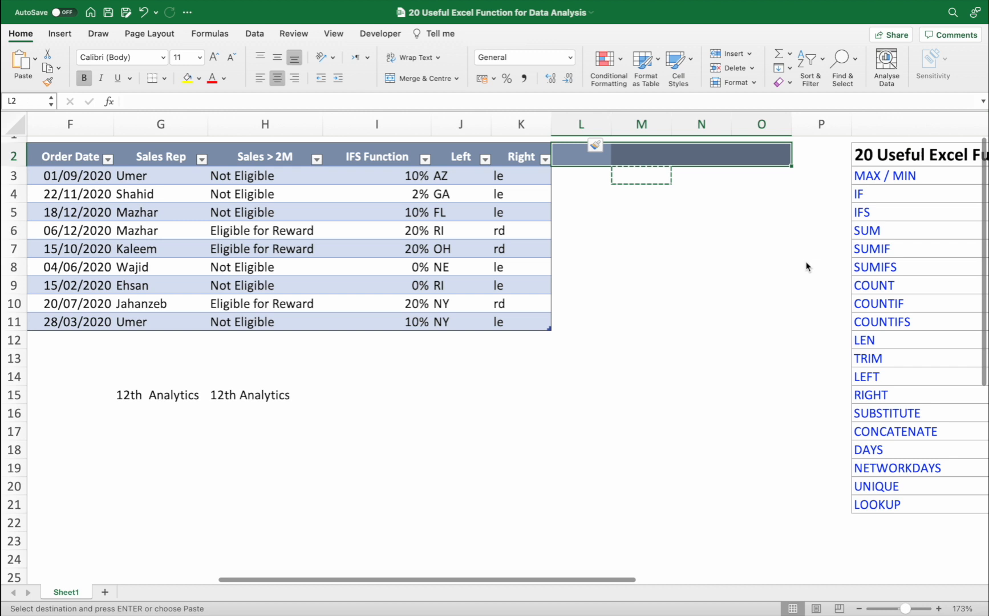
{"action": "key", "text": "Return"}
{"action": "key", "text": "Left"}
{"action": "key", "text": "Right"}
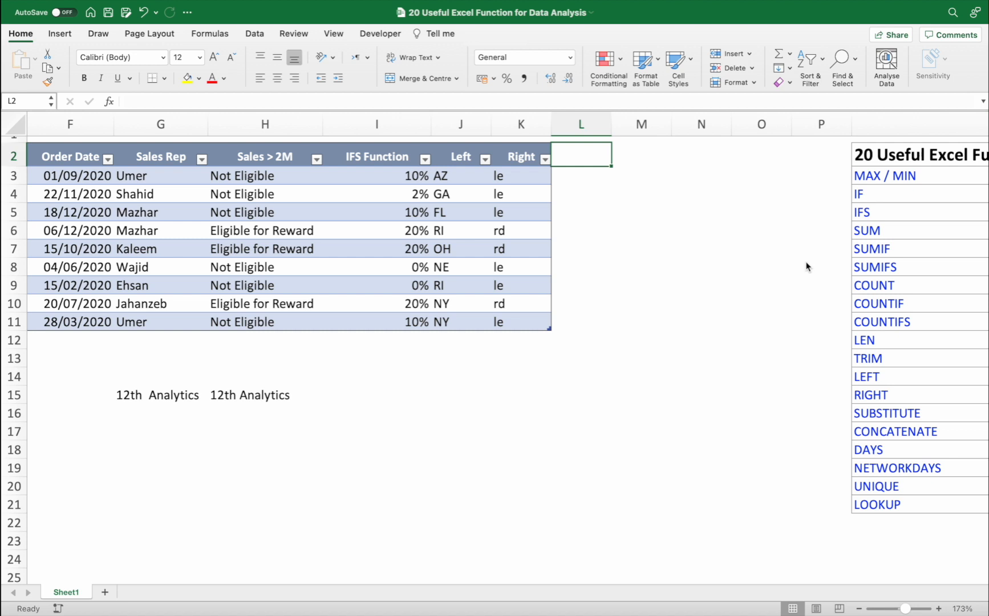
- Look through the table's text columns and examine the Company Name values in C3:C11
{"action": "left_click", "coordinate": [232, 175]}
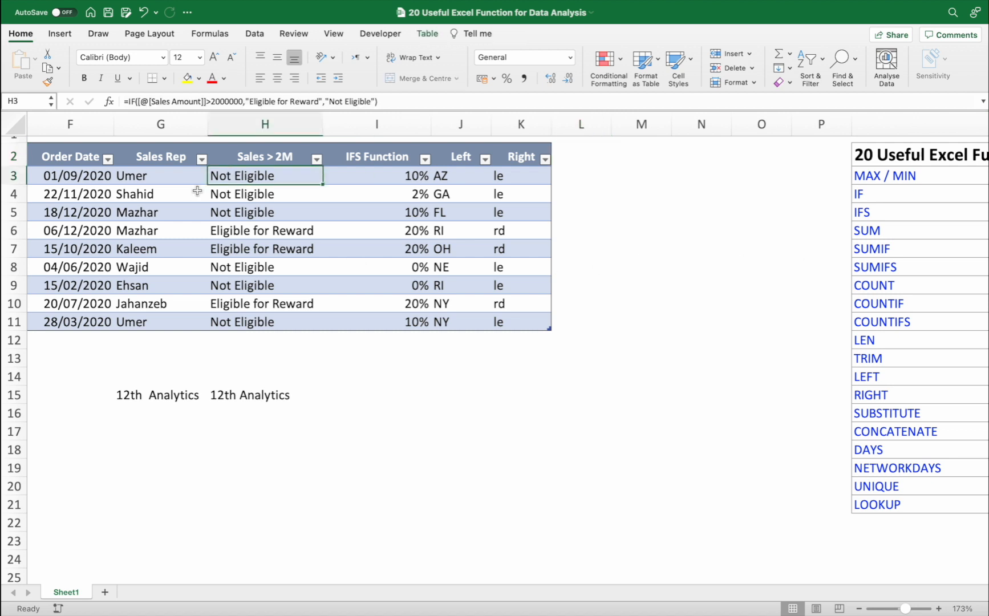
{"action": "left_click", "coordinate": [162, 177]}
{"action": "scroll", "coordinate": [178, 223], "scroll_direction": "left", "scroll_amount": 3}
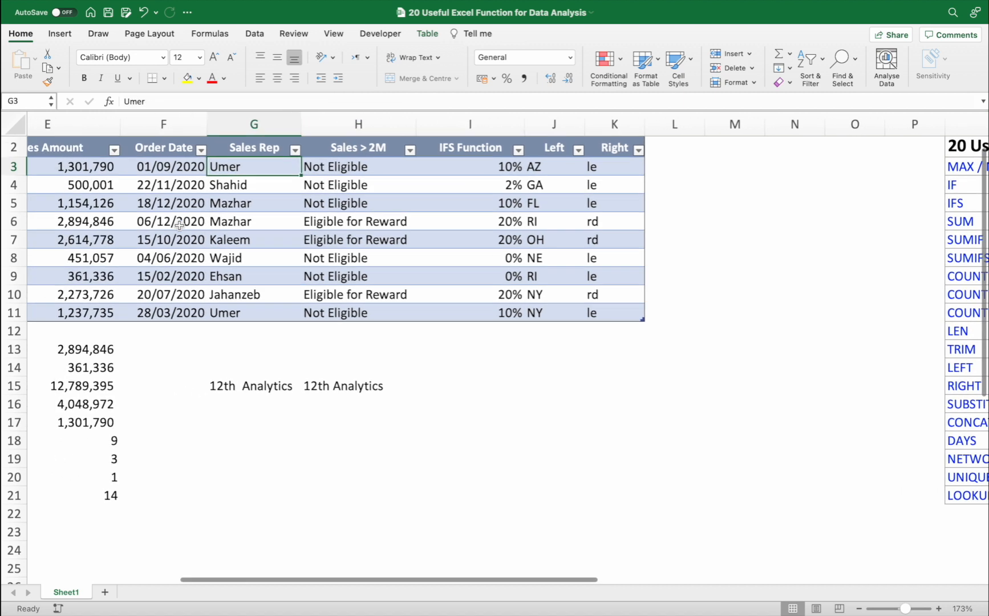
{"action": "scroll", "coordinate": [179, 225], "scroll_direction": "left", "scroll_amount": 5}
{"action": "scroll", "coordinate": [179, 226], "scroll_direction": "left", "scroll_amount": 2}
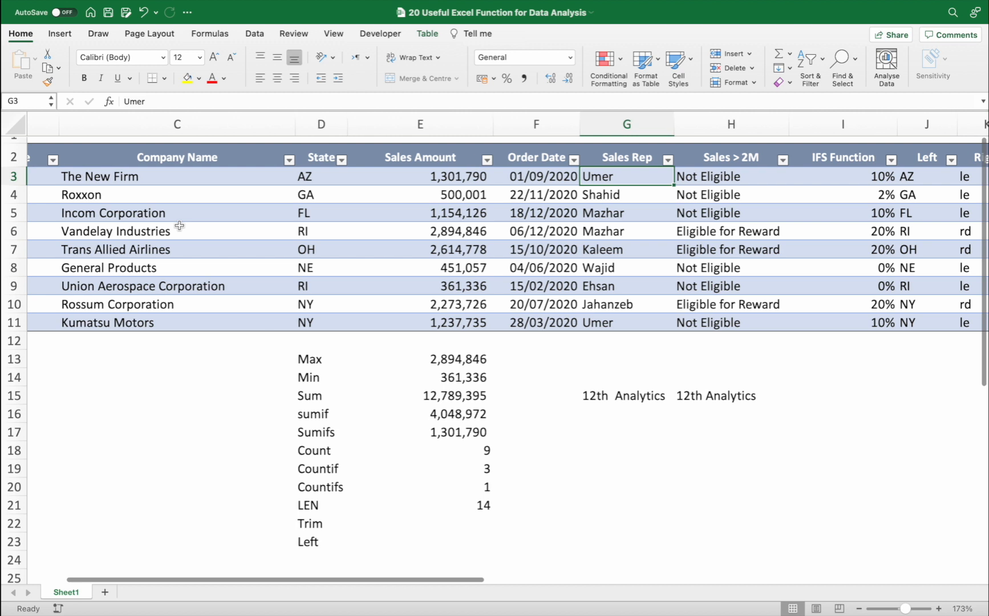
{"action": "scroll", "coordinate": [179, 226], "scroll_direction": "right", "scroll_amount": 3}
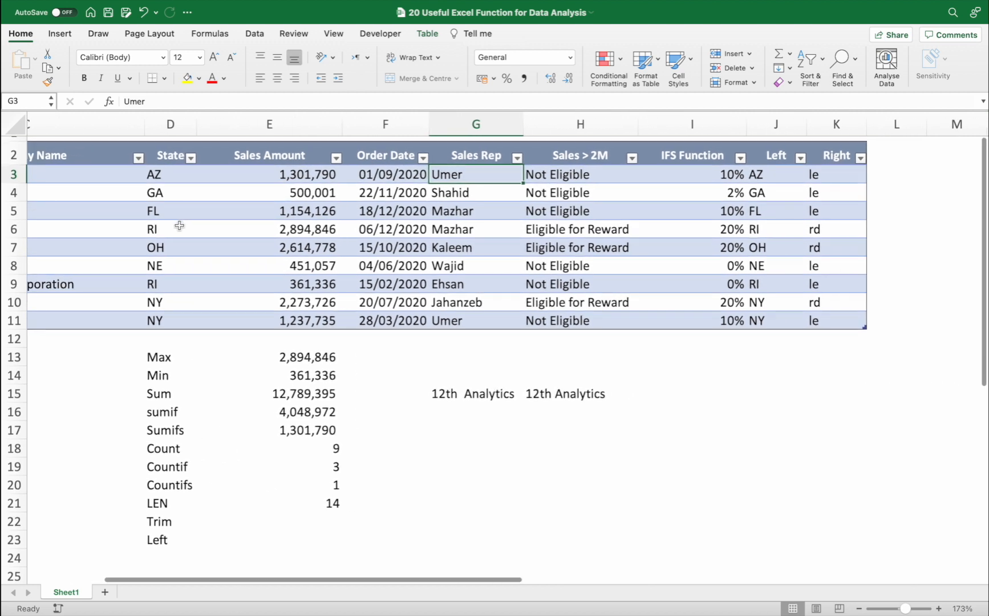
{"action": "scroll", "coordinate": [179, 226], "scroll_direction": "left", "scroll_amount": 5}
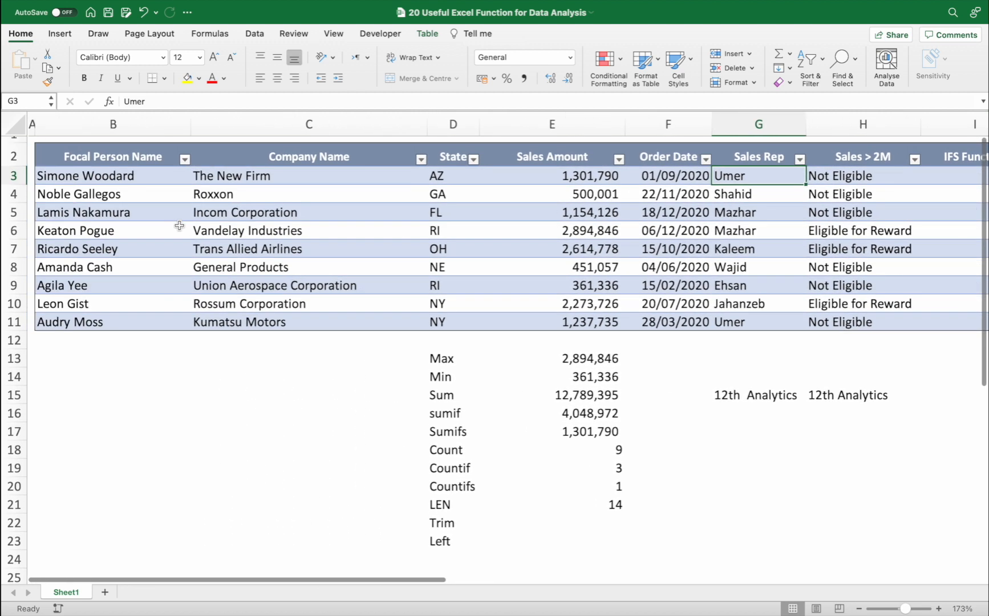
{"action": "scroll", "coordinate": [179, 226], "scroll_direction": "right", "scroll_amount": 2}
{"action": "left_click_drag", "start_coordinate": [171, 176], "coordinate": [162, 317]}
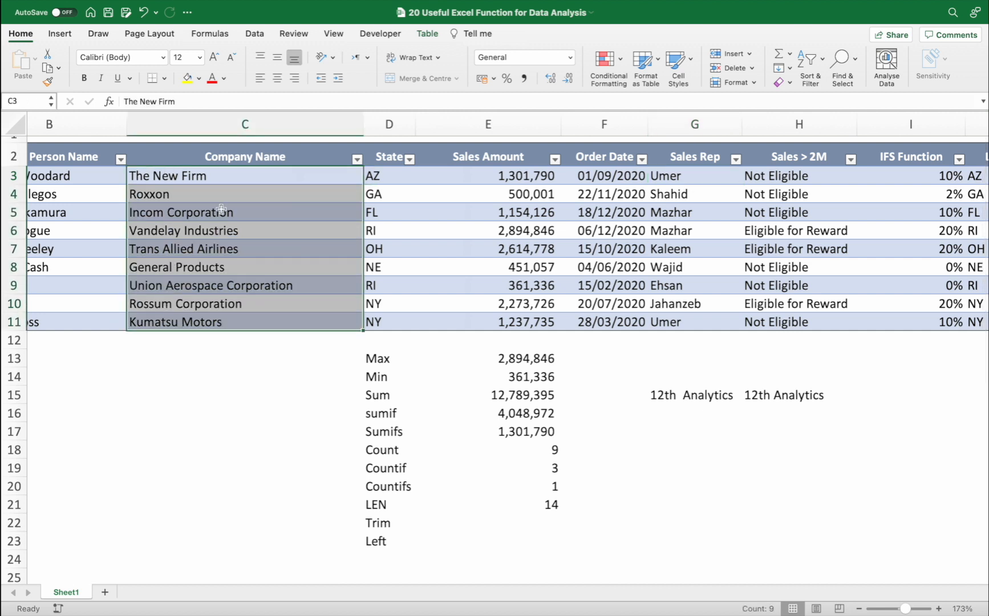
- Append the word The to the company name Roxxon in C4
{"action": "double_click", "coordinate": [197, 194]}
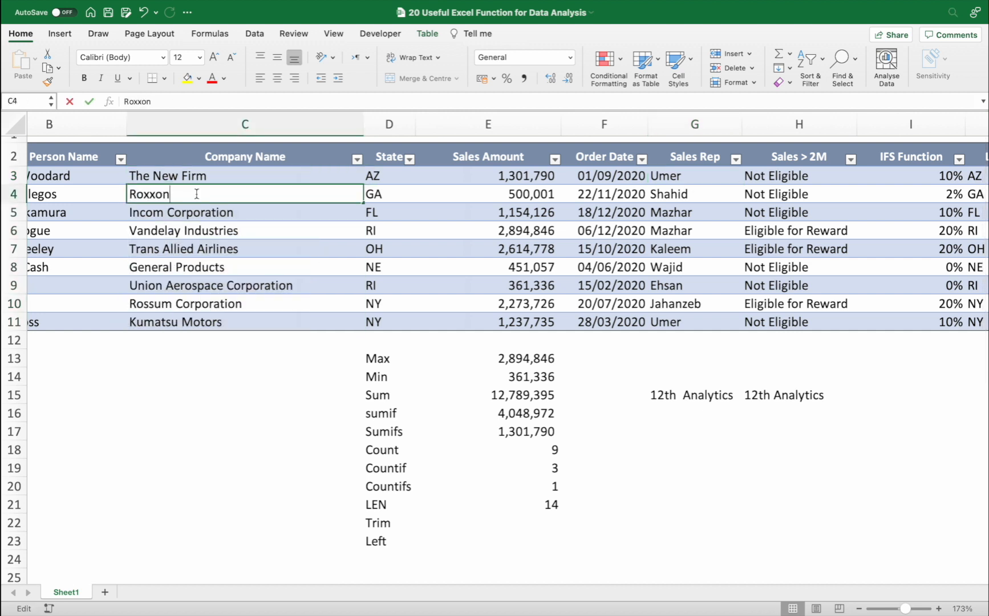
{"action": "type", "text": "The"}
{"action": "key", "text": "Return"}
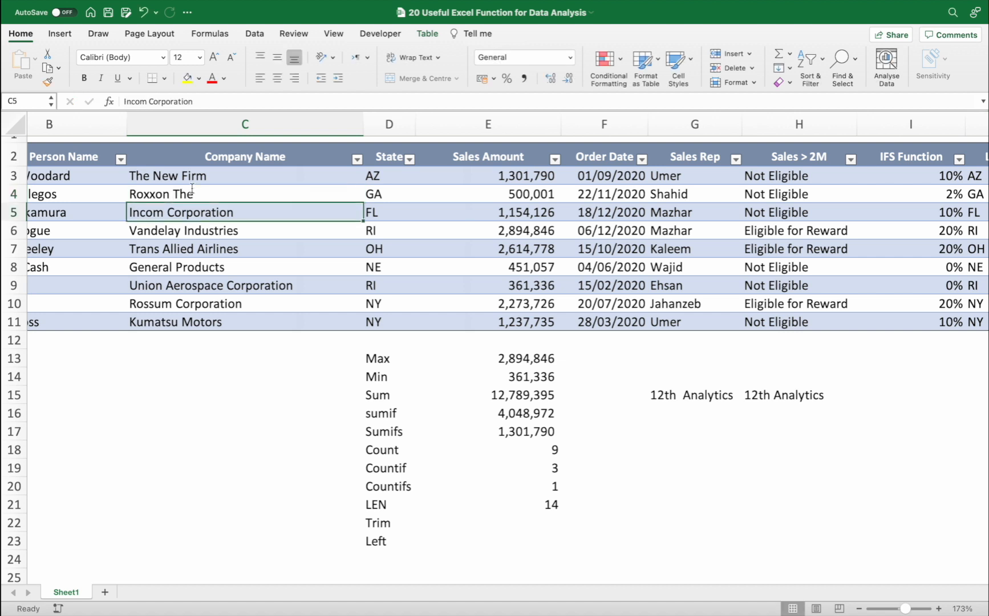
- Enter a SUBSTITUTE formula in L3 that replaces "The" with "My Choice" in the Company Name column for each table row
{"action": "left_click_drag", "start_coordinate": [196, 173], "coordinate": [198, 295]}
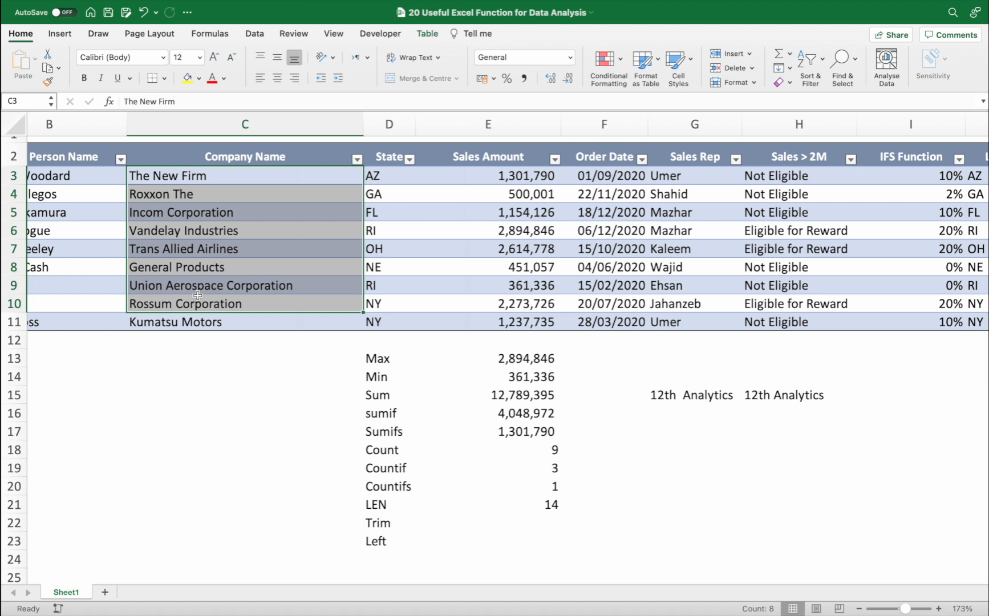
{"action": "scroll", "coordinate": [197, 294], "scroll_direction": "right", "scroll_amount": 5}
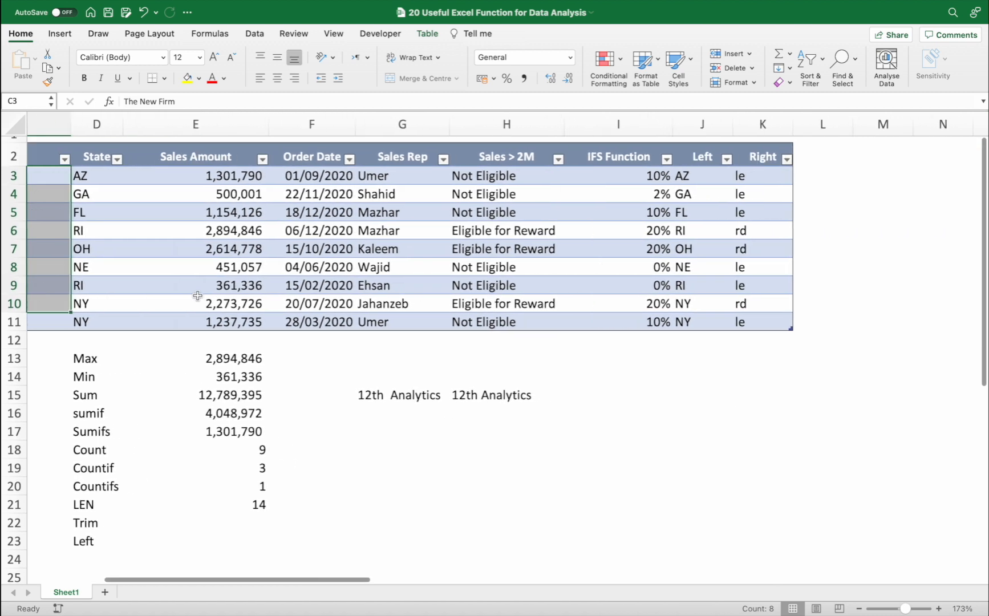
{"action": "left_click", "coordinate": [811, 175]}
{"action": "type", "text": "=subs"}
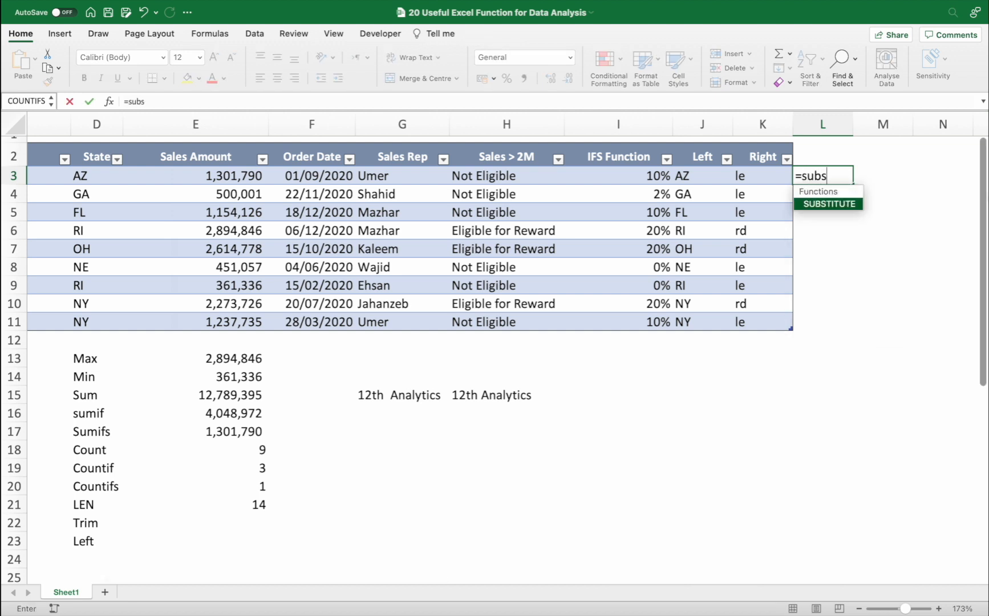
{"action": "key", "text": "Tab"}
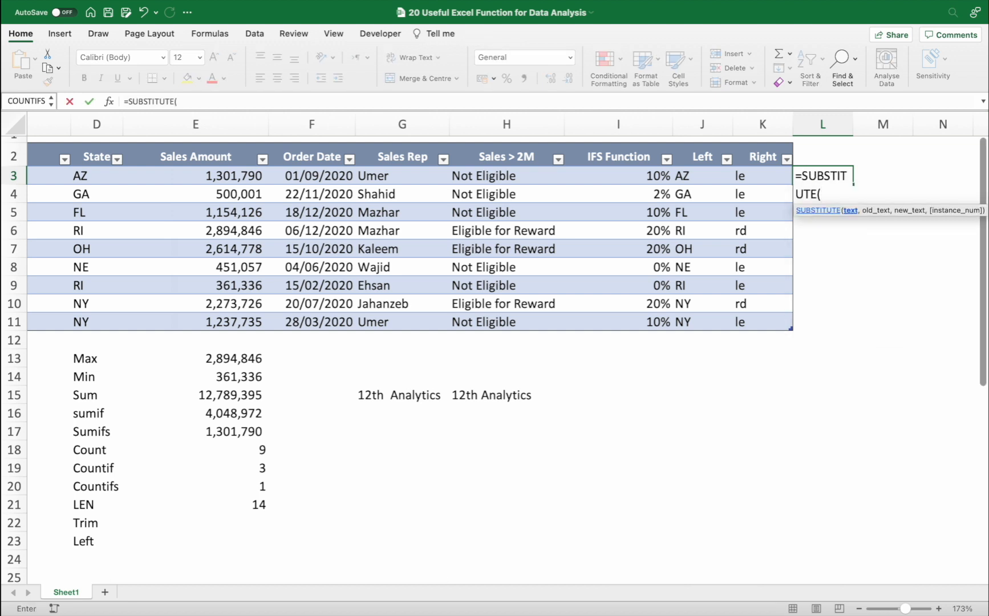
{"action": "scroll", "coordinate": [225, 178], "scroll_direction": "left", "scroll_amount": 6}
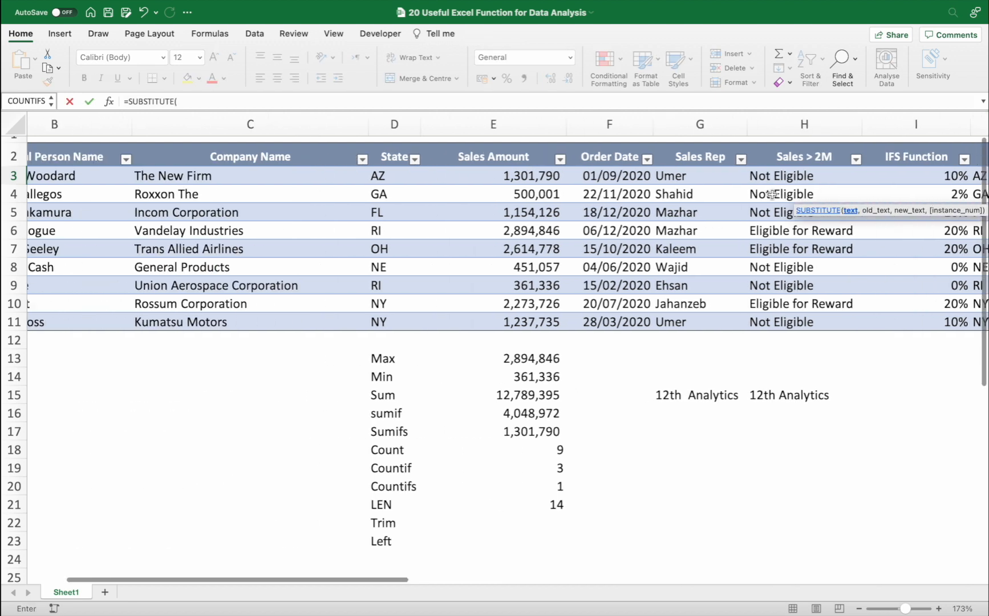
{"action": "left_click", "coordinate": [225, 178]}
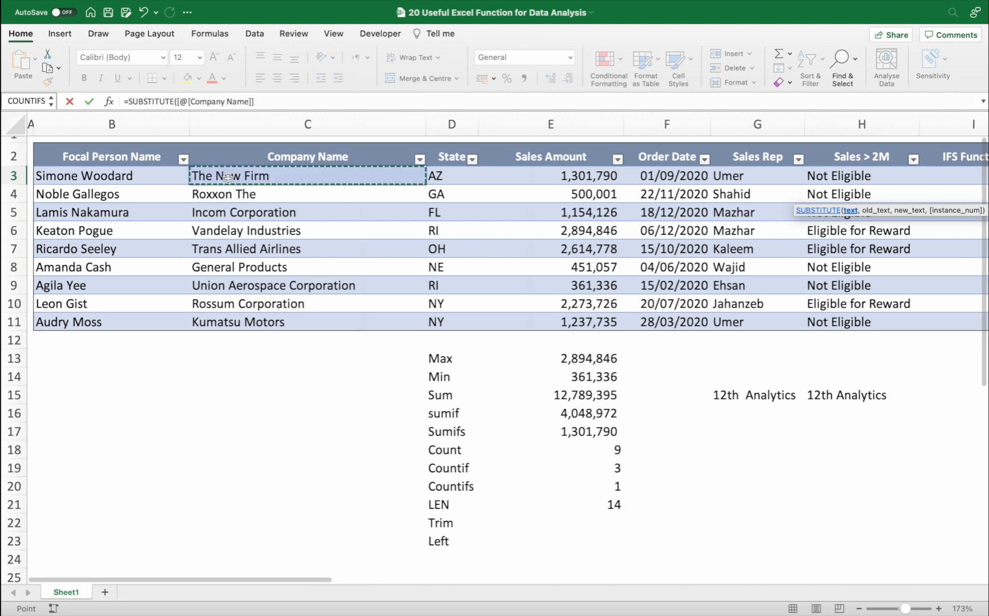
{"action": "type", "text": ","}
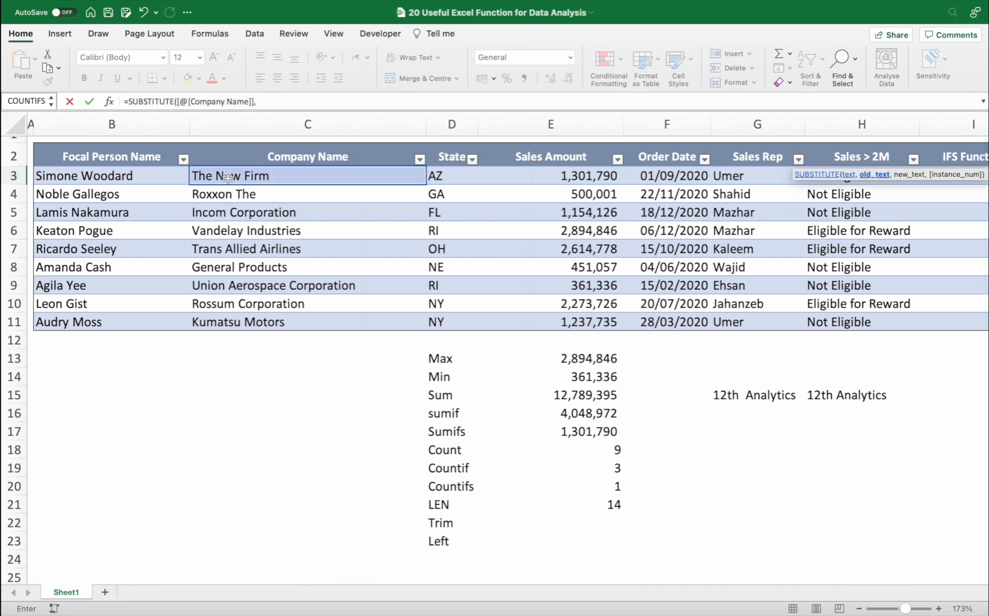
{"action": "type", "text": "\"The\",\"My Choice"}
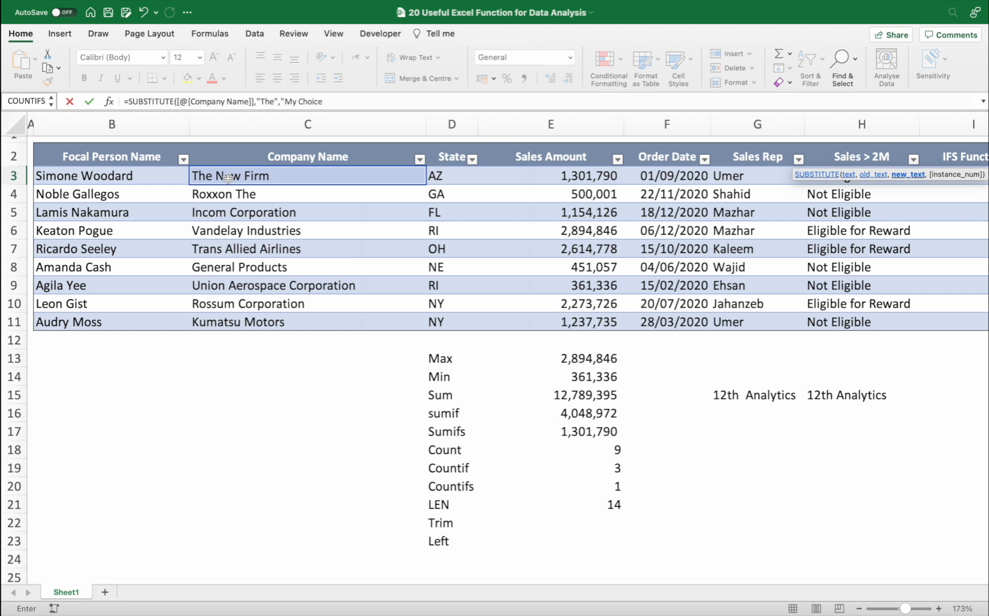
{"action": "type", "text": "\")"}
{"action": "key", "text": "Return"}
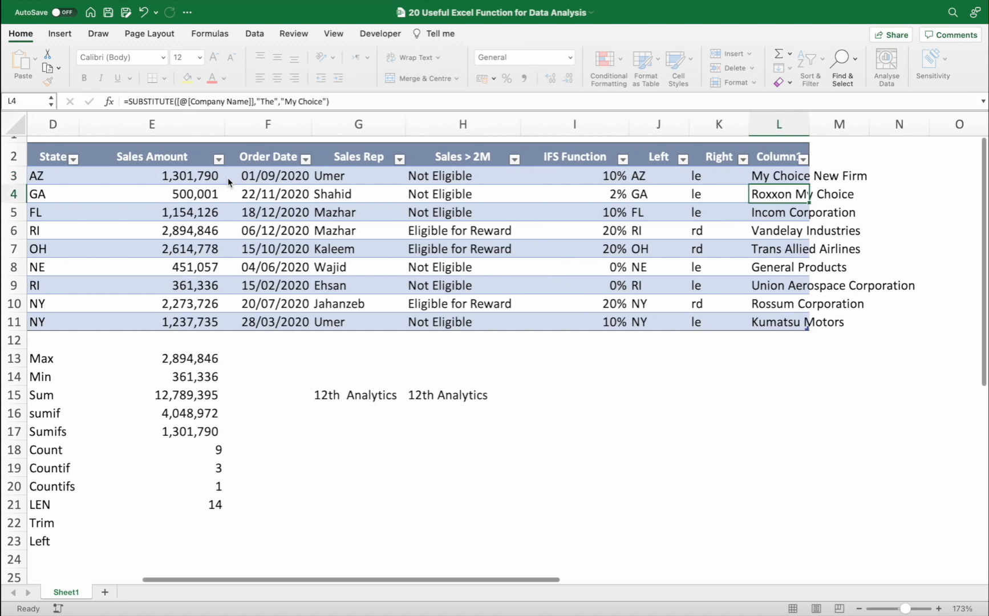
- Fit column L's width to its contents and compare the substituted names with the original Company Name column
{"action": "double_click", "coordinate": [808, 128]}
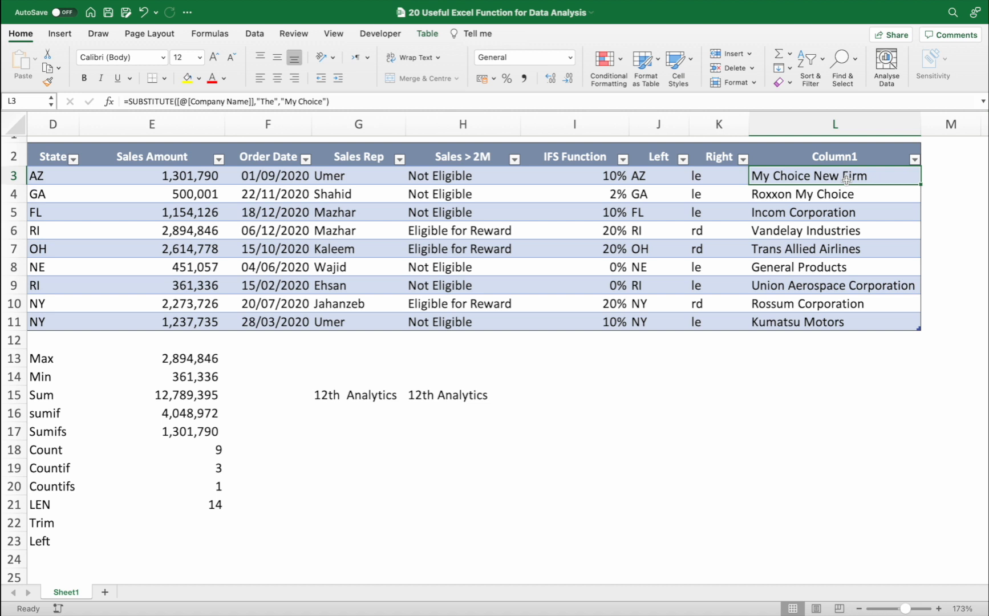
{"action": "scroll", "coordinate": [846, 181], "scroll_direction": "left", "scroll_amount": 10}
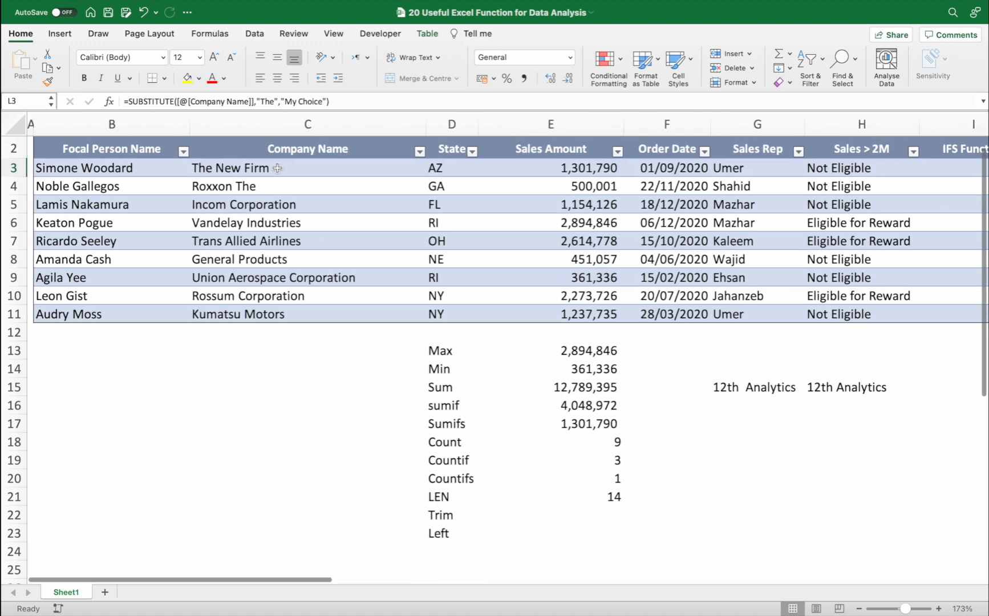
{"action": "left_click", "coordinate": [322, 165]}
{"action": "scroll", "coordinate": [296, 166], "scroll_direction": "right", "scroll_amount": 5}
{"action": "scroll", "coordinate": [277, 167], "scroll_direction": "left", "scroll_amount": 5}
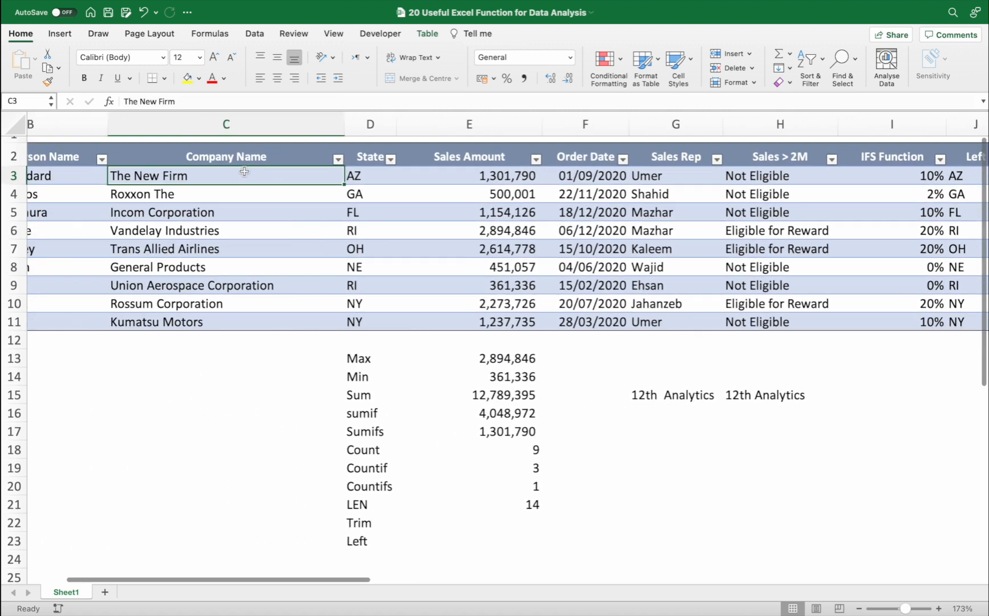
{"action": "scroll", "coordinate": [165, 179], "scroll_direction": "right", "scroll_amount": 4}
{"action": "scroll", "coordinate": [169, 178], "scroll_direction": "right", "scroll_amount": 1}
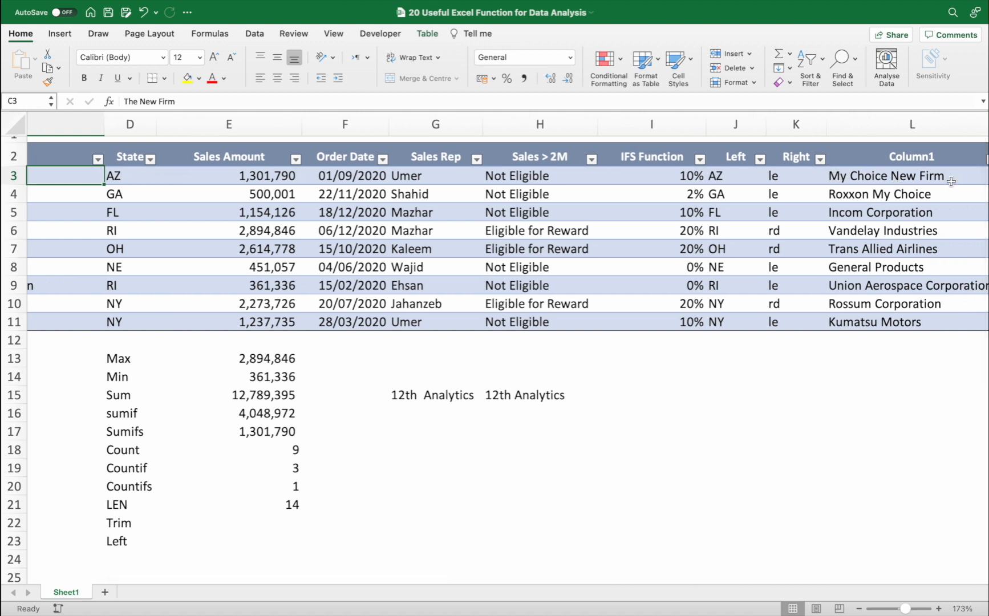
- Review the Company Name, Left and Right columns, and rename the Column1 header in L2 as Substitute
{"action": "scroll", "coordinate": [845, 200], "scroll_direction": "left", "scroll_amount": 3}
{"action": "scroll", "coordinate": [845, 201], "scroll_direction": "left", "scroll_amount": 3}
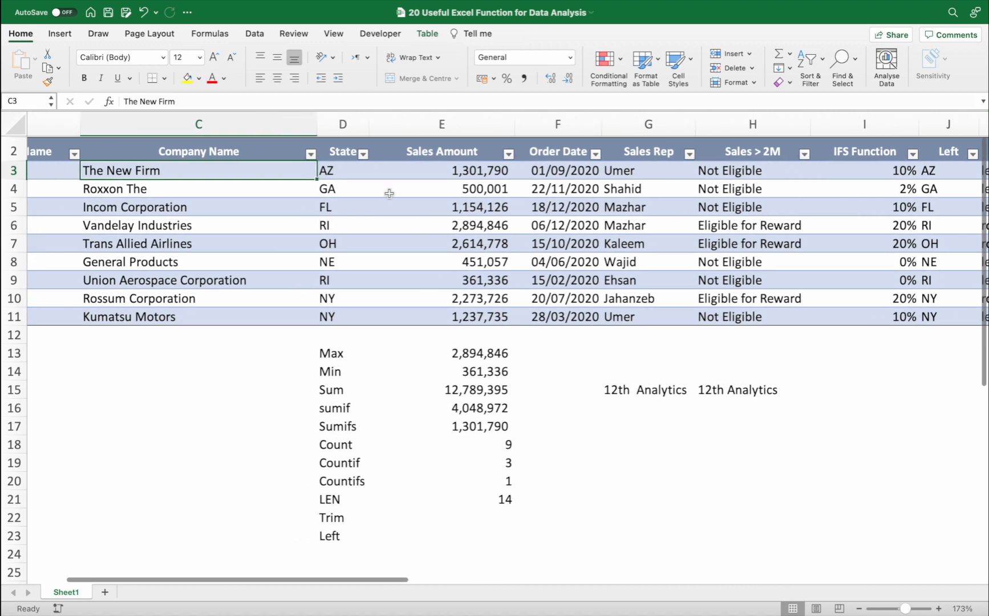
{"action": "scroll", "coordinate": [151, 194], "scroll_direction": "right", "scroll_amount": 1}
{"action": "scroll", "coordinate": [151, 194], "scroll_direction": "right", "scroll_amount": 3}
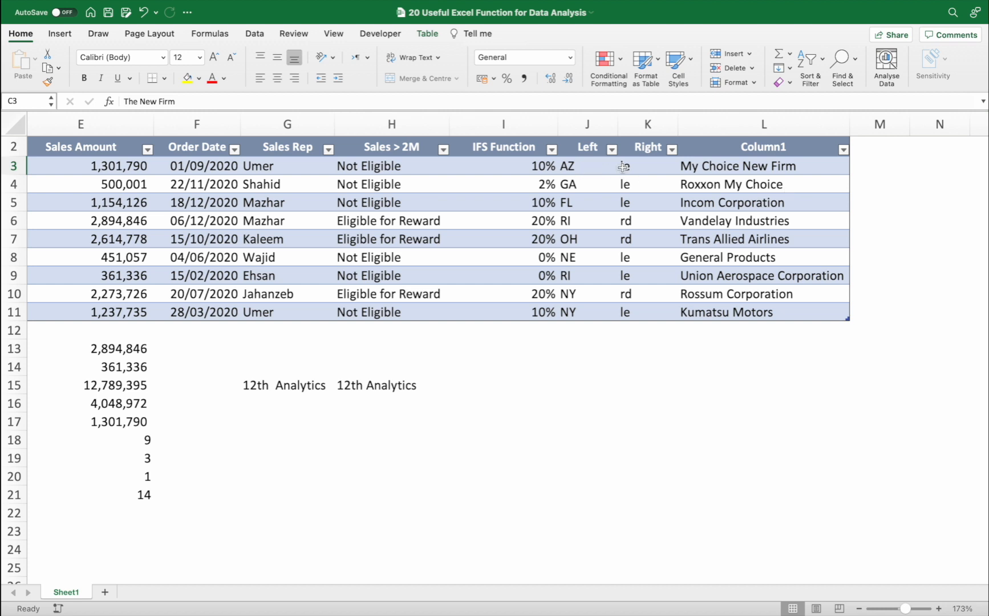
{"action": "left_click_drag", "start_coordinate": [589, 129], "coordinate": [651, 126]}
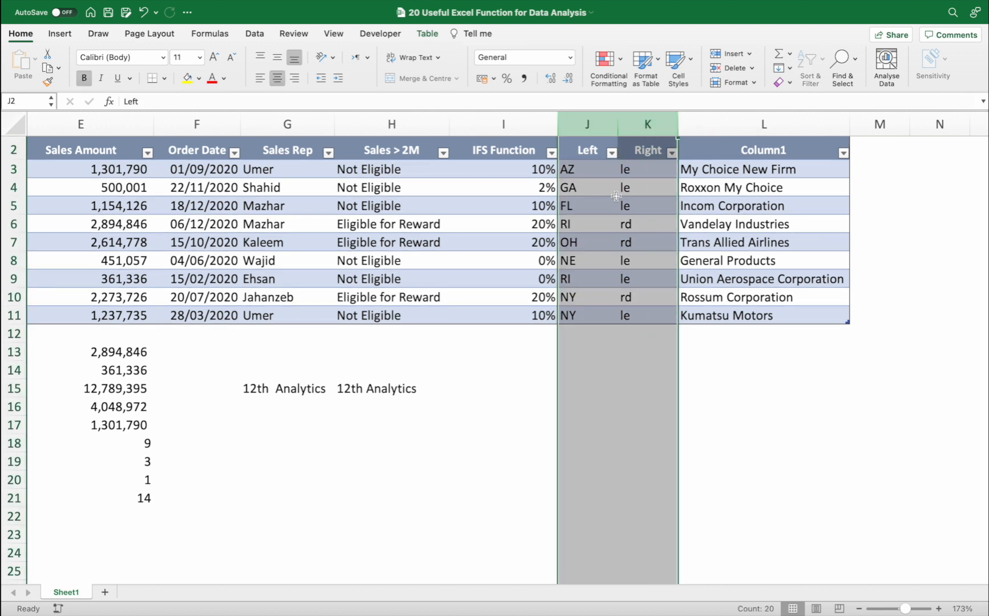
{"action": "left_click", "coordinate": [887, 143]}
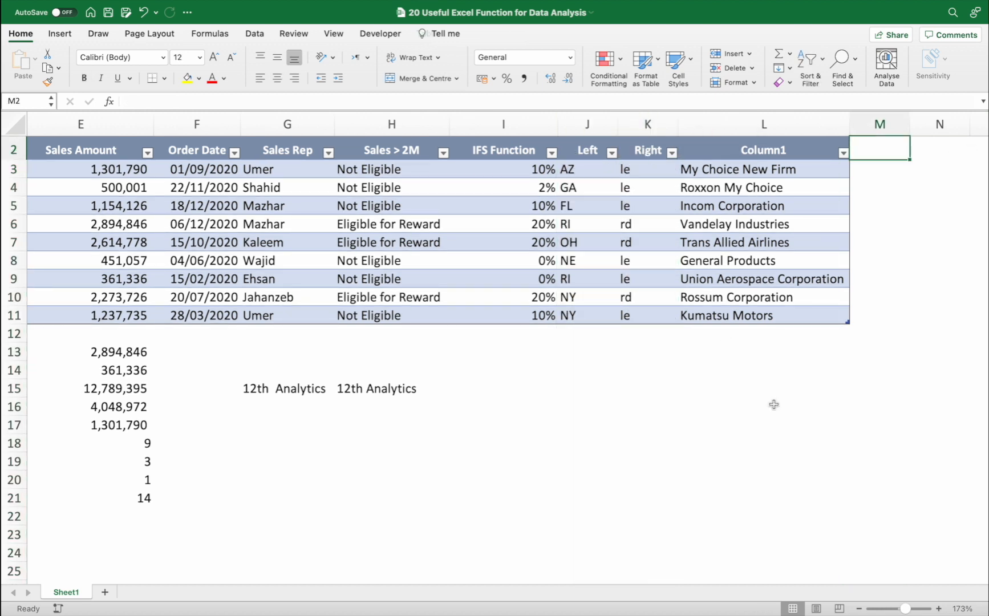
{"action": "key", "text": "Left"}
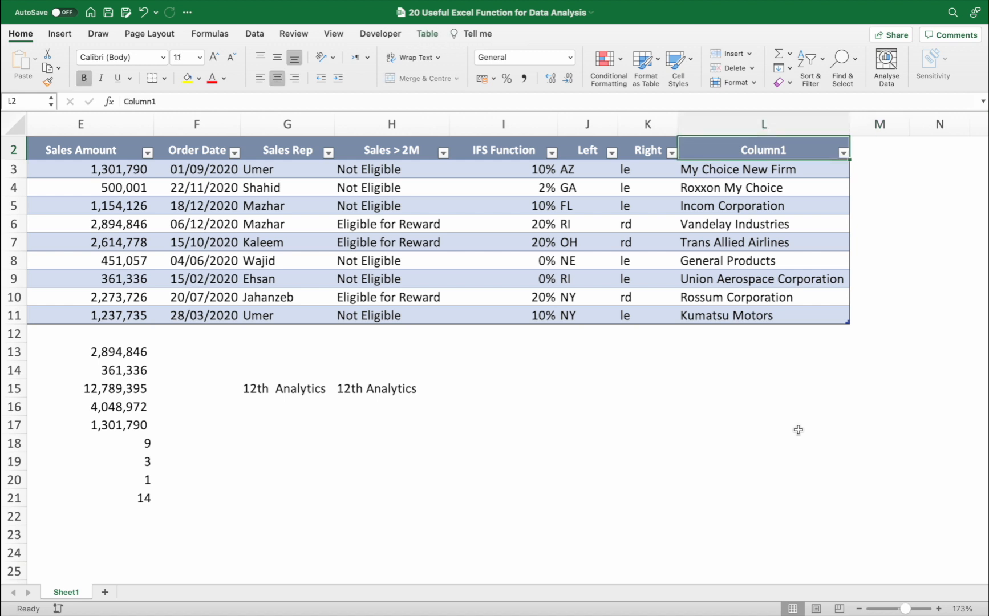
{"action": "type", "text": "Substitute"}
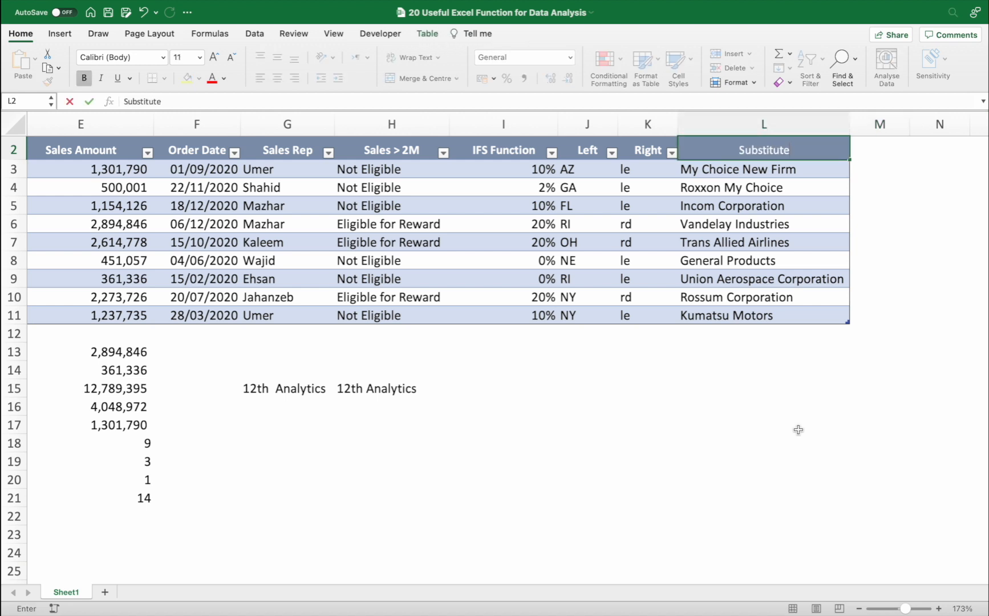
{"action": "key", "text": "Return"}
- Add a new table column headed Concatenate in M2 and widen column M to fit the header
{"action": "key", "text": "ctrl+Home"}
{"action": "key", "text": "Left"}
{"action": "key", "text": "Down"}
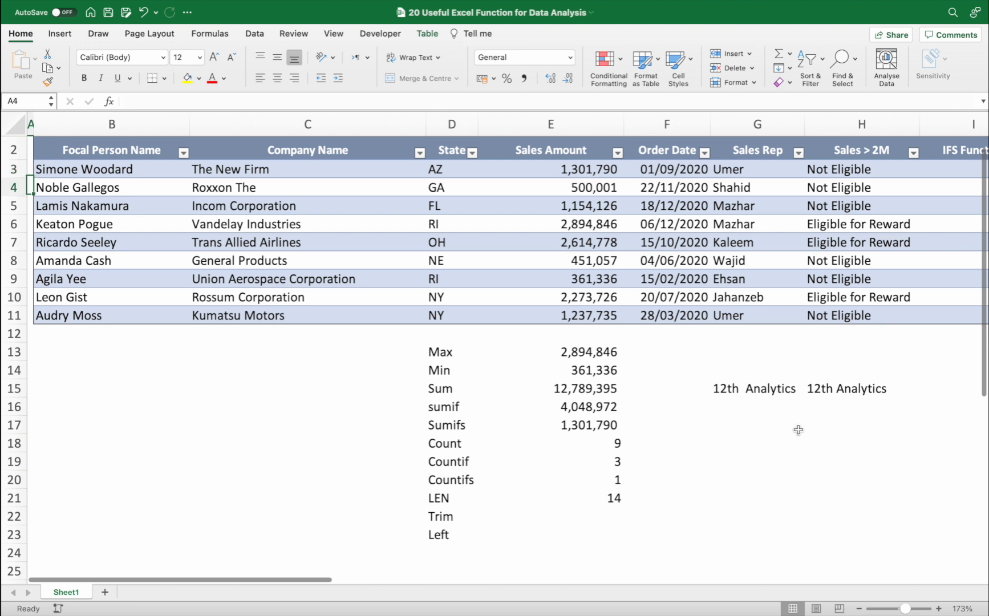
{"action": "key", "text": "Right"}
{"action": "key", "text": "super+Up"}
{"action": "key", "text": "super+Right"}
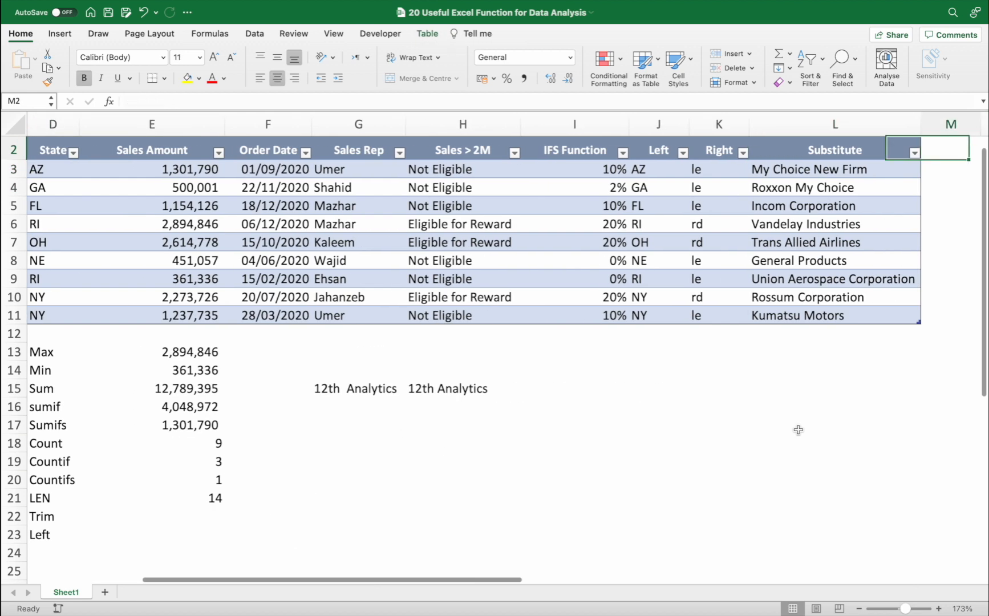
{"action": "key", "text": "Right"}
{"action": "type", "text": "nc"}
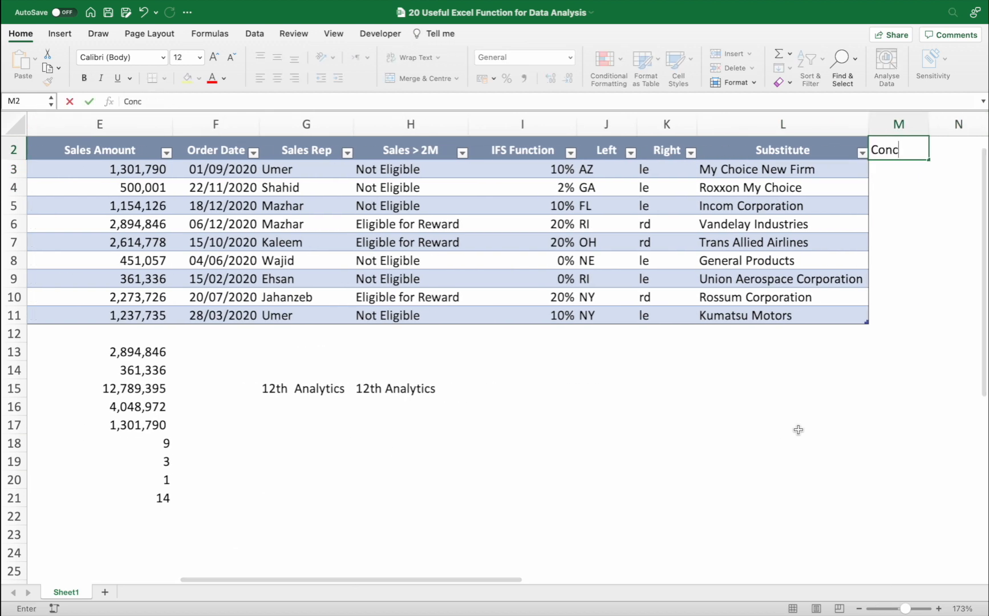
{"action": "type", "text": "atenate"}
{"action": "key", "text": "Return"}
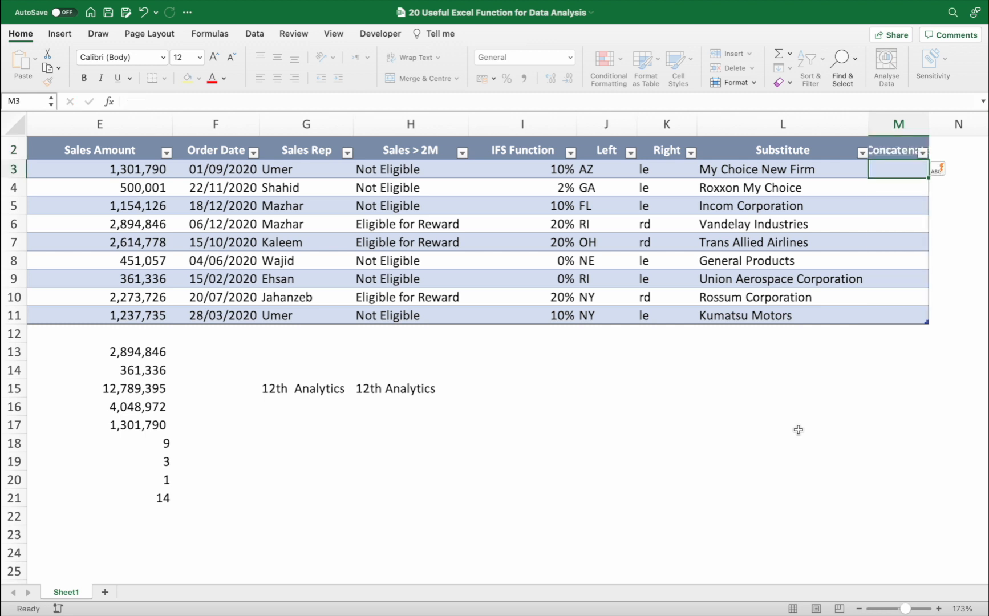
{"action": "left_click_drag", "start_coordinate": [929, 133], "coordinate": [960, 133]}
- Enter a CONCATENATE formula in M3 that joins the Left and Right column values without a separator
{"action": "type", "text": "=con"}
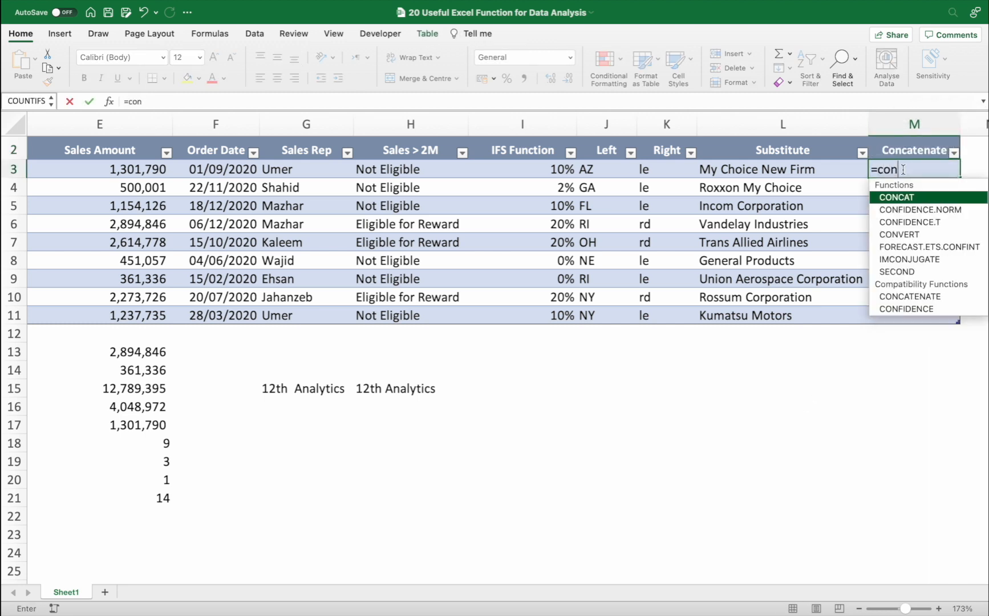
{"action": "type", "text": "c"}
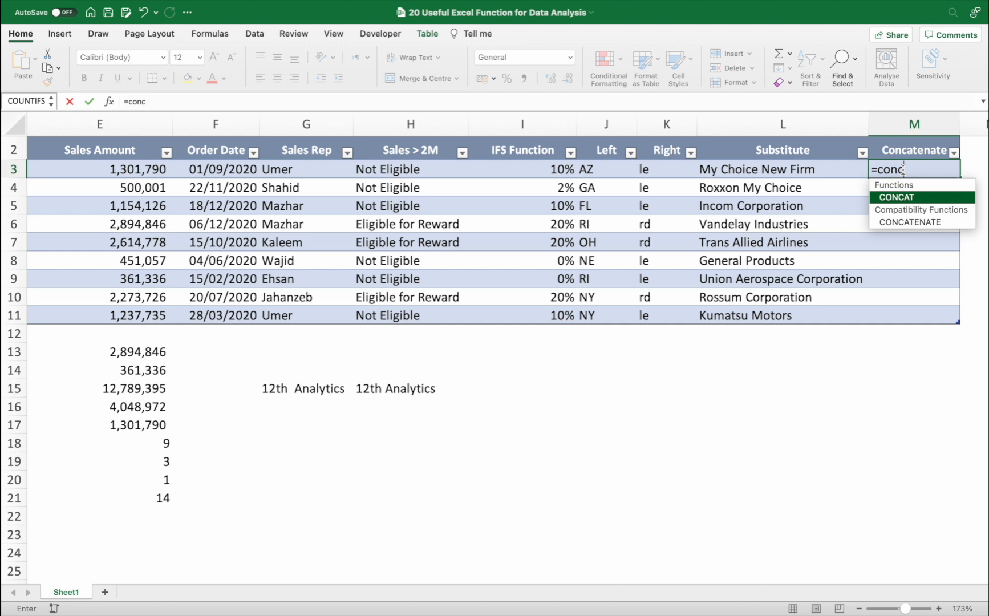
{"action": "key", "text": "Down"}
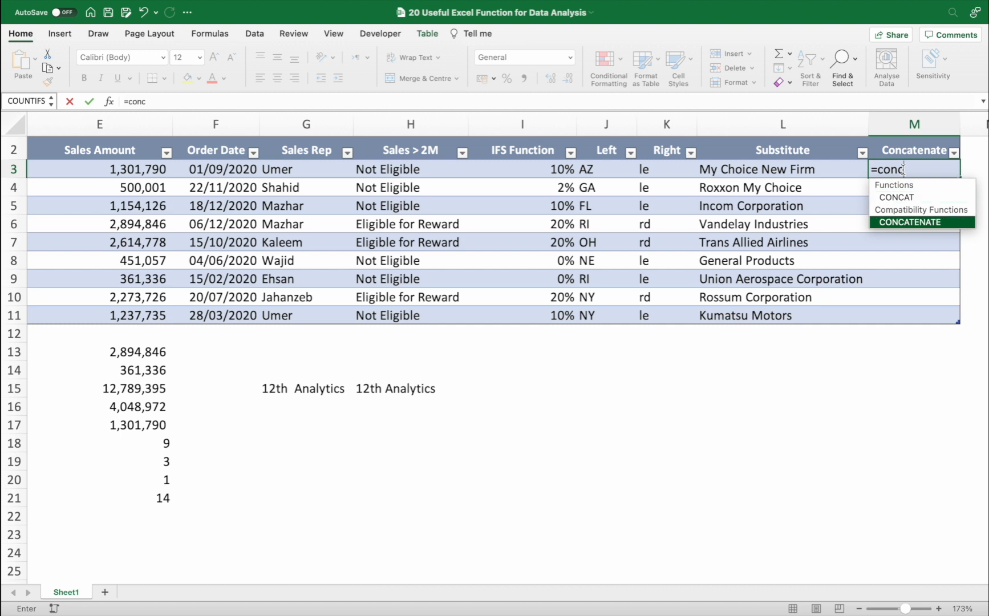
{"action": "key", "text": "Tab"}
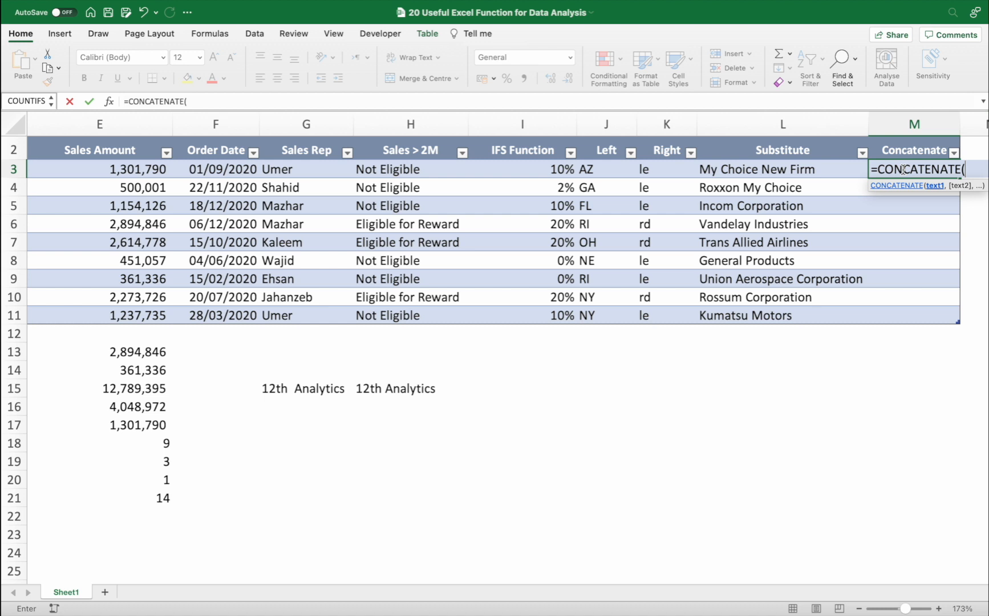
{"action": "left_click", "coordinate": [596, 170]}
{"action": "type", "text": ","}
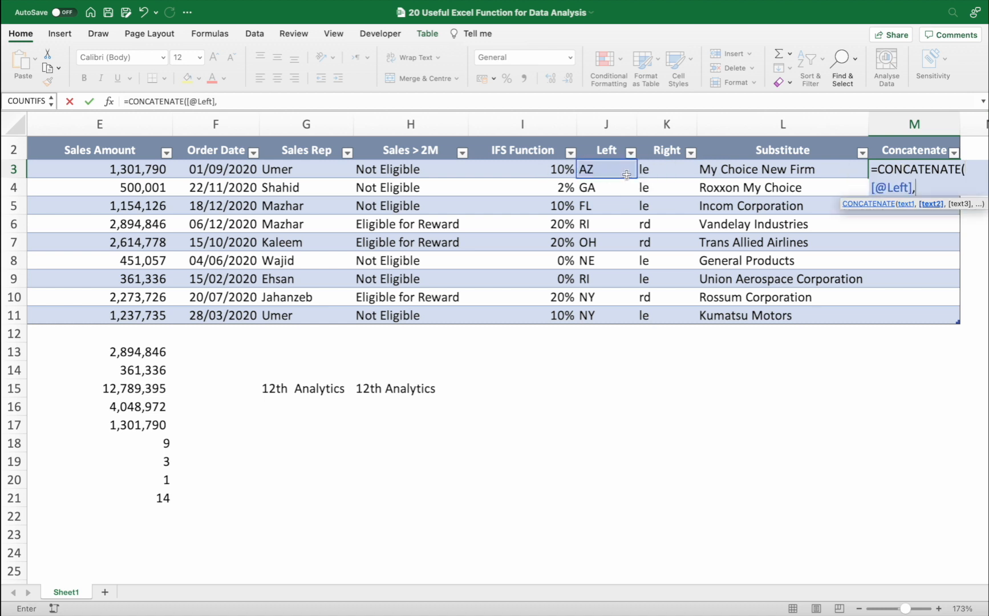
{"action": "left_click", "coordinate": [667, 165]}
{"action": "key", "text": "Return"}
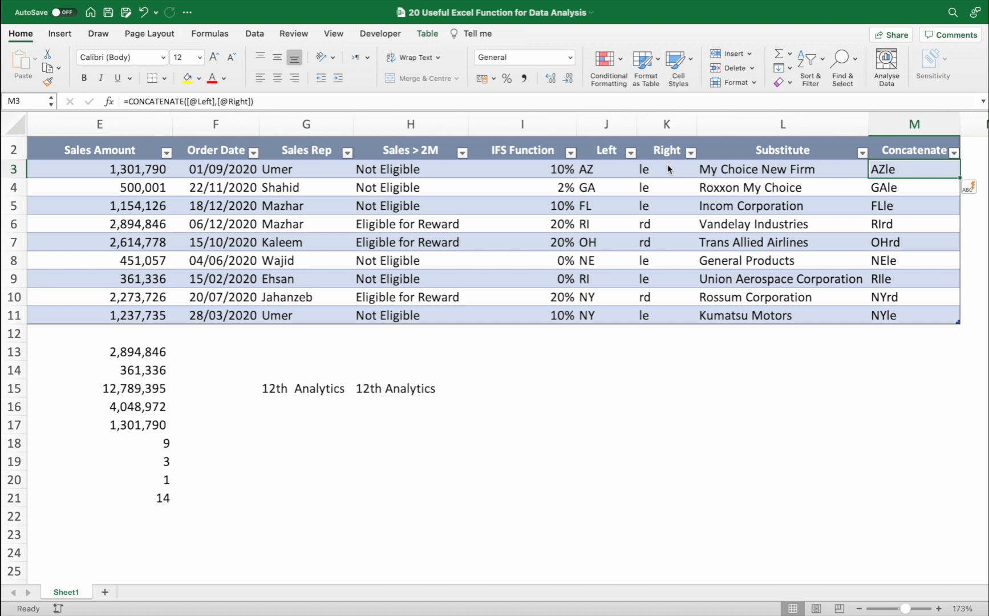
- Replace the M3 formula with CONCATENATE joining the Left value, a space " " and the Right value
{"action": "type", "text": "=conc"}
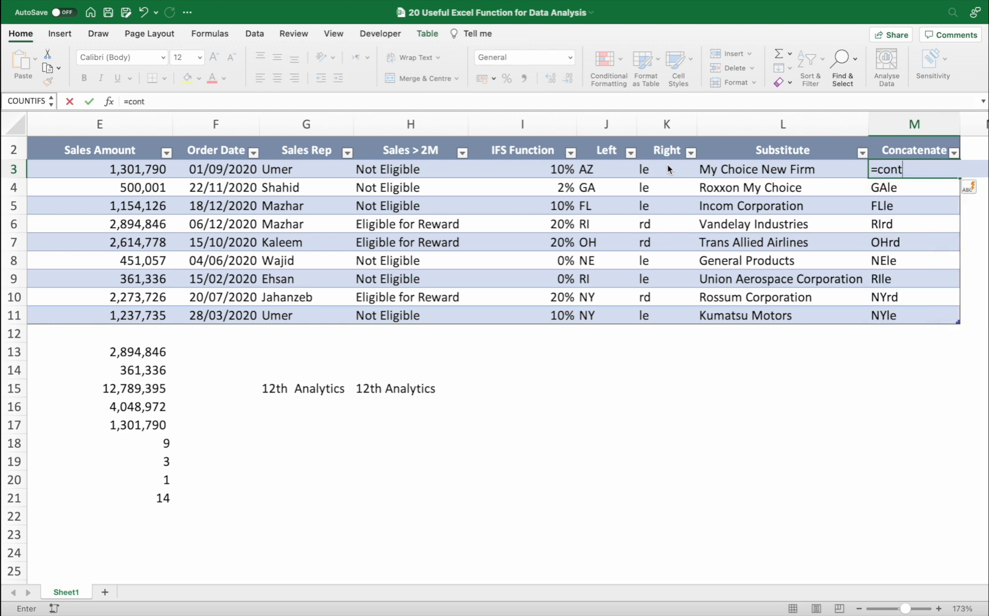
{"action": "type", "text": "ta"}
{"action": "key", "text": "BackSpace"}
{"action": "key", "text": "BackSpace"}
{"action": "type", "text": "a"}
{"action": "key", "text": "Down"}
{"action": "key", "text": "Tab"}
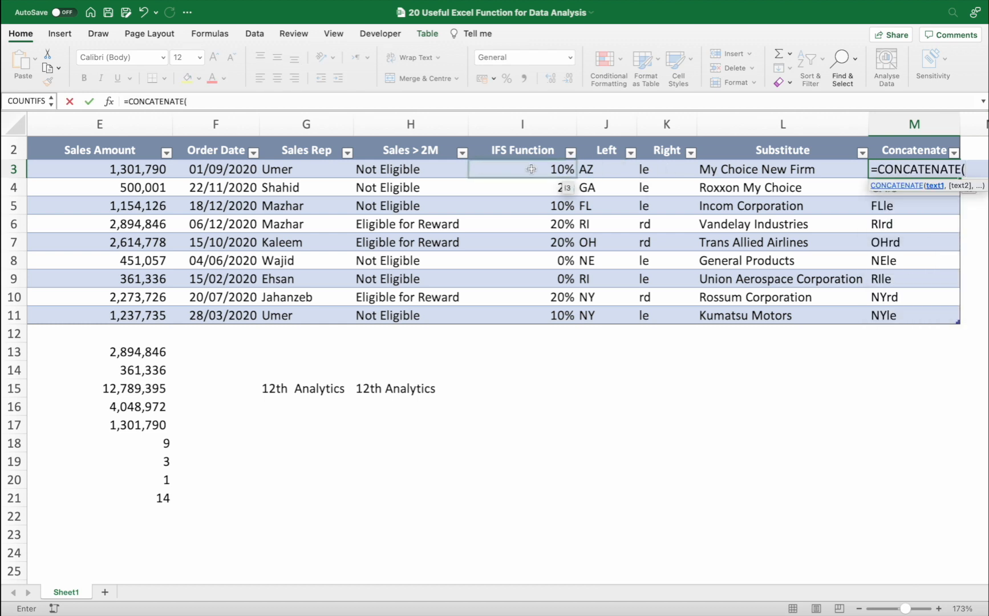
{"action": "left_click", "coordinate": [591, 169]}
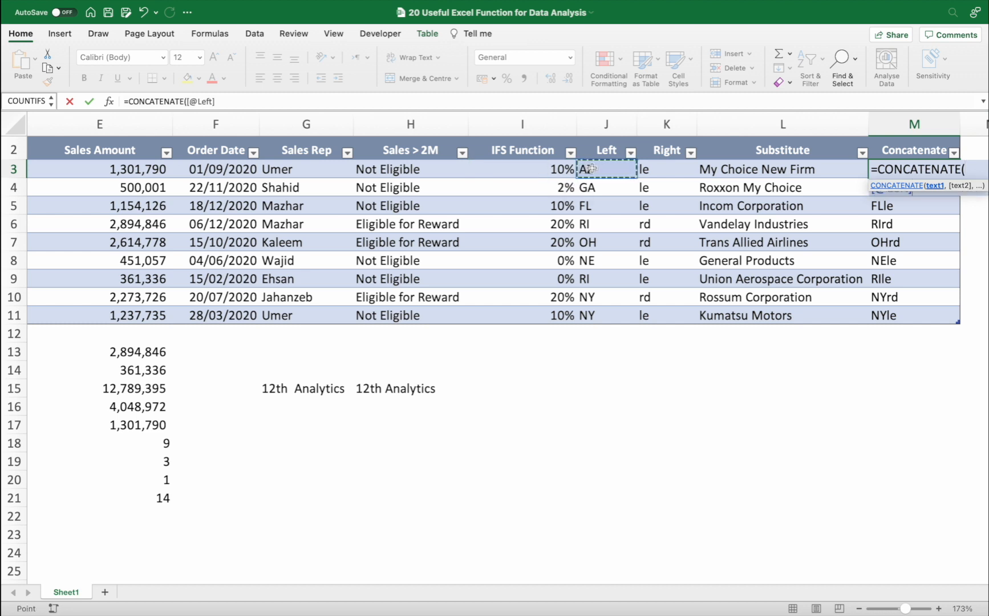
{"action": "type", "text": ","}
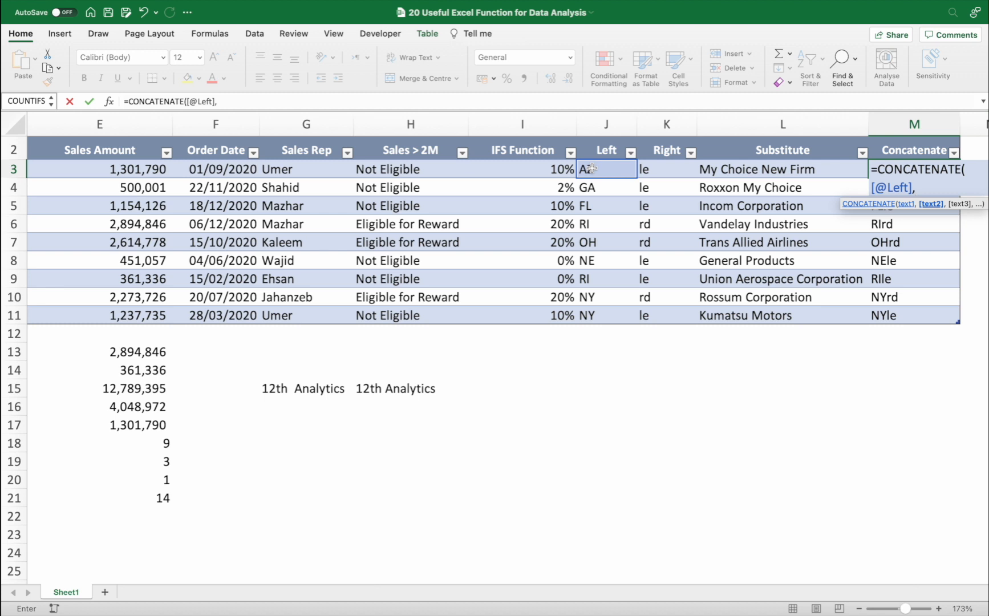
{"action": "type", "text": "\" \","}
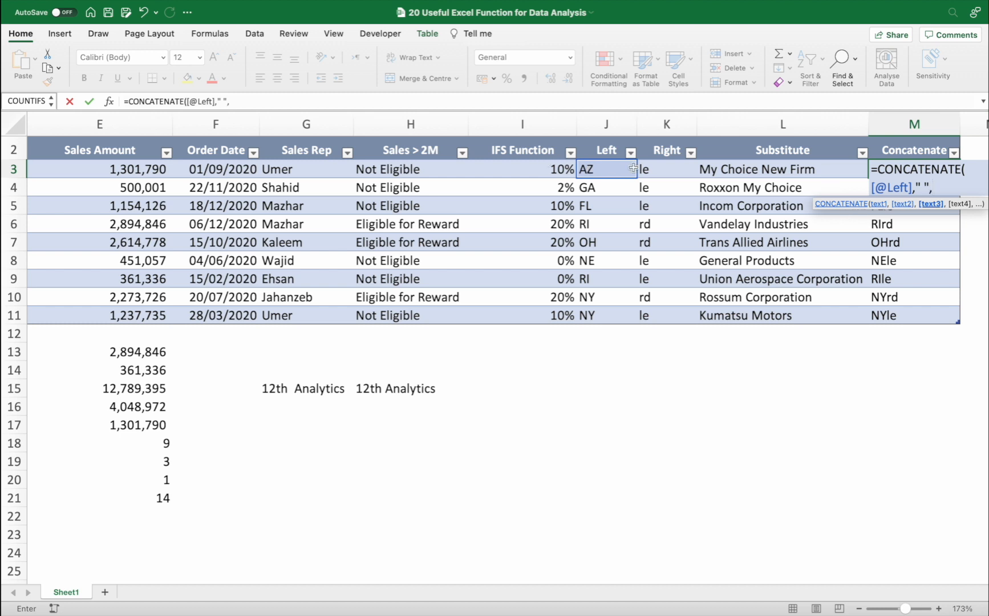
{"action": "left_click", "coordinate": [653, 170]}
{"action": "key", "text": "Return"}
{"action": "key", "text": "Up"}
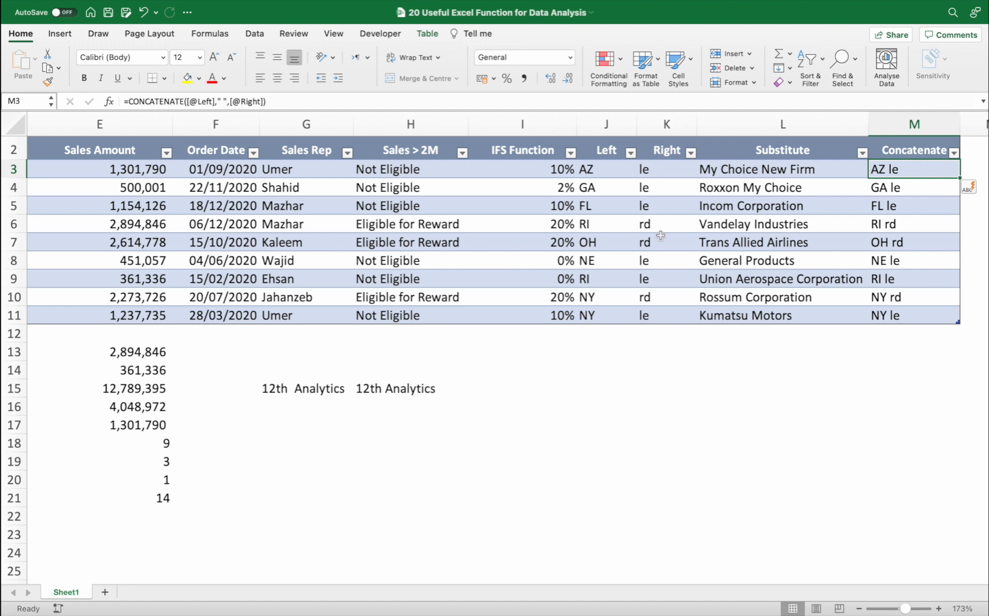
- Add a table column headed Today in N2 and enter the date 31 Dec 2020 in N3
{"action": "scroll", "coordinate": [511, 248], "scroll_direction": "right", "scroll_amount": 2}
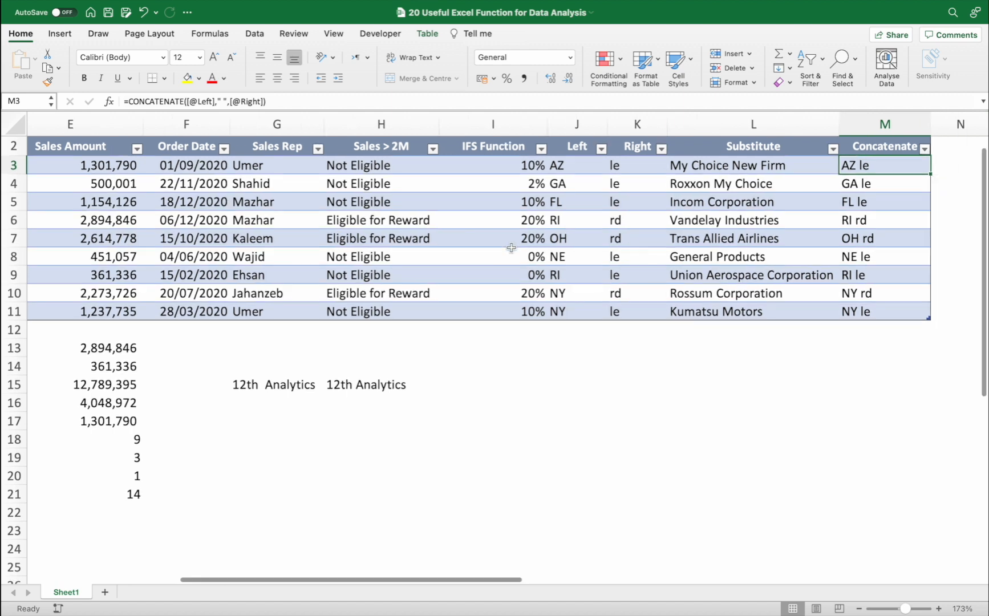
{"action": "scroll", "coordinate": [511, 248], "scroll_direction": "right", "scroll_amount": 1}
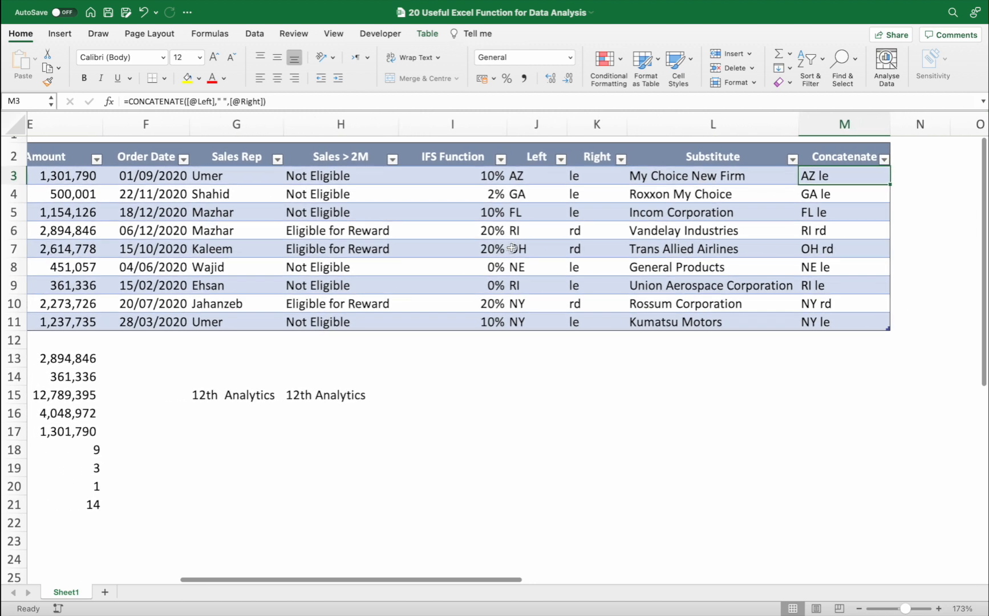
{"action": "left_click", "coordinate": [916, 155]}
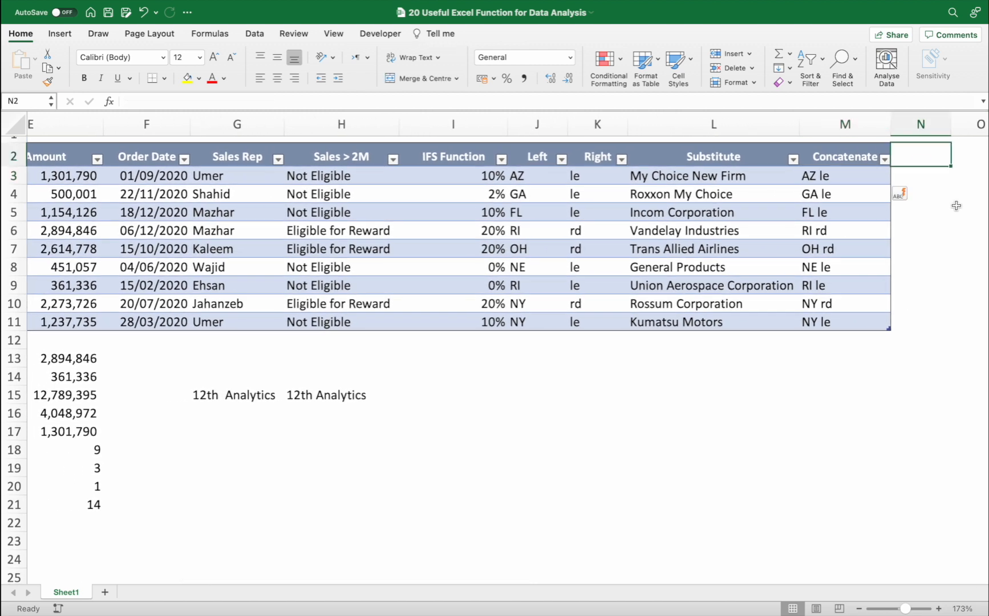
{"action": "type", "text": "Today"}
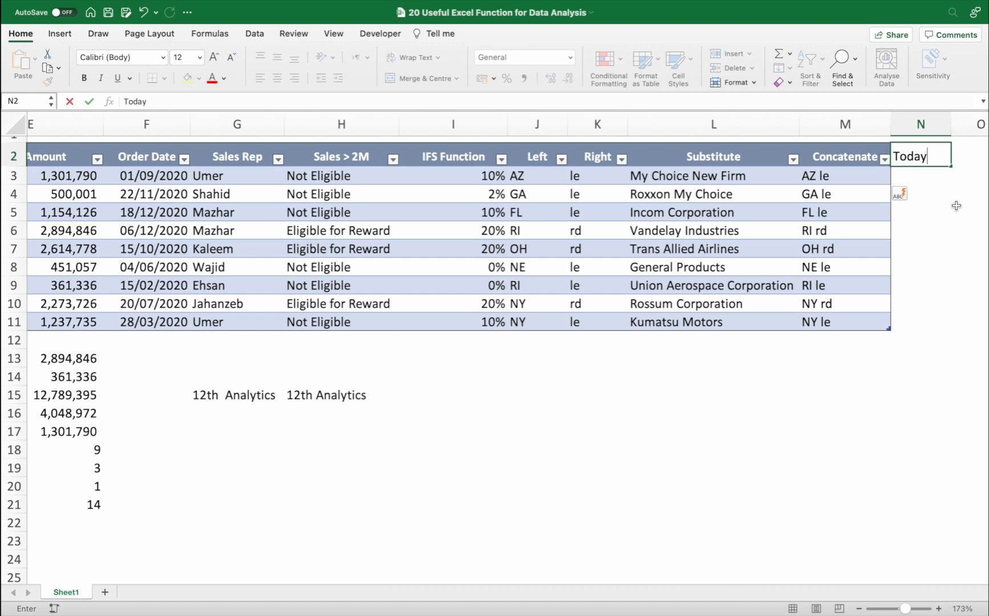
{"action": "key", "text": "Return"}
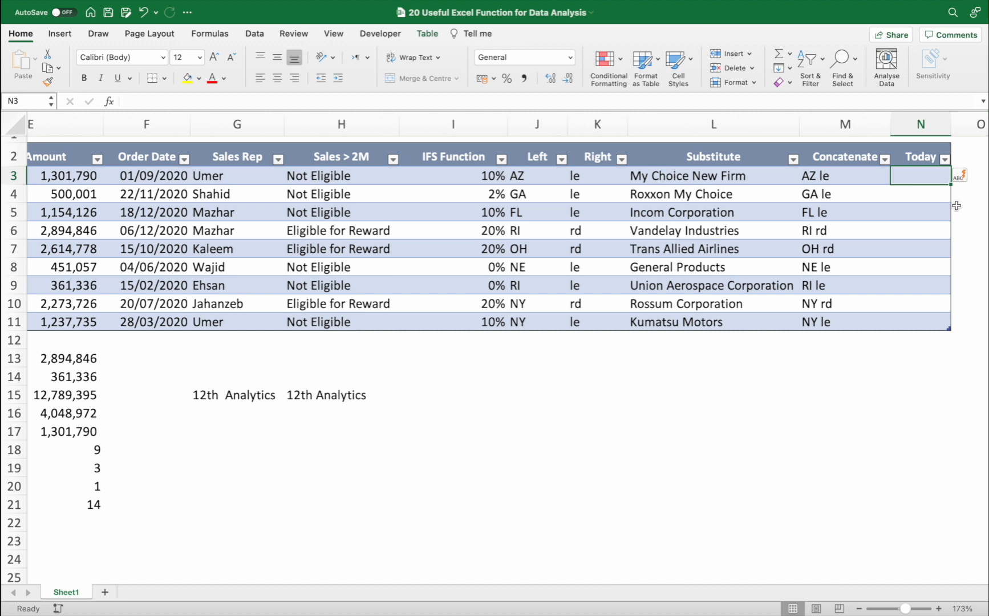
{"action": "type", "text": "31 Dec"}
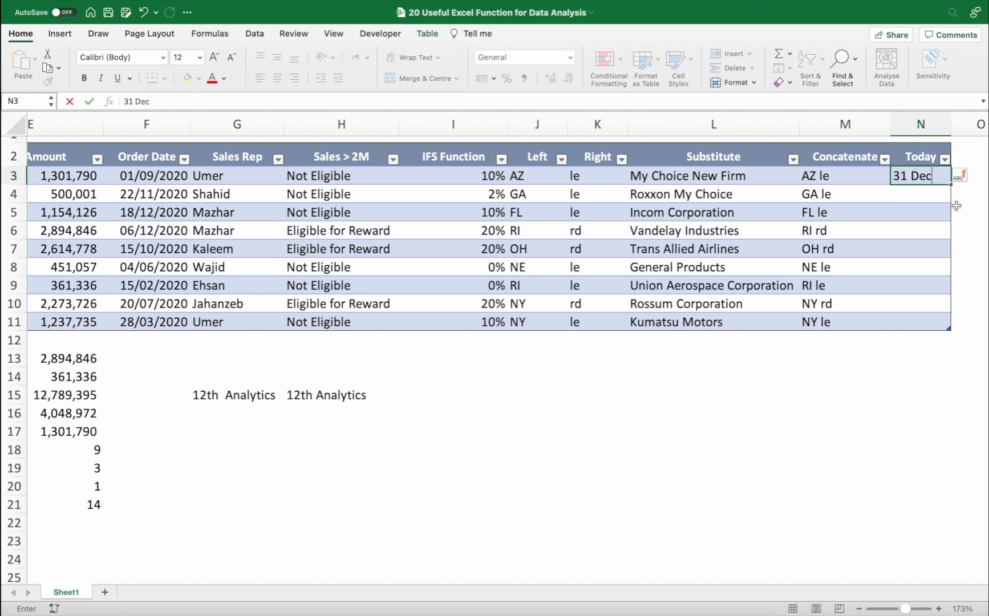
{"action": "type", "text": " 2020"}
{"action": "key", "text": "ctrl+Return"}
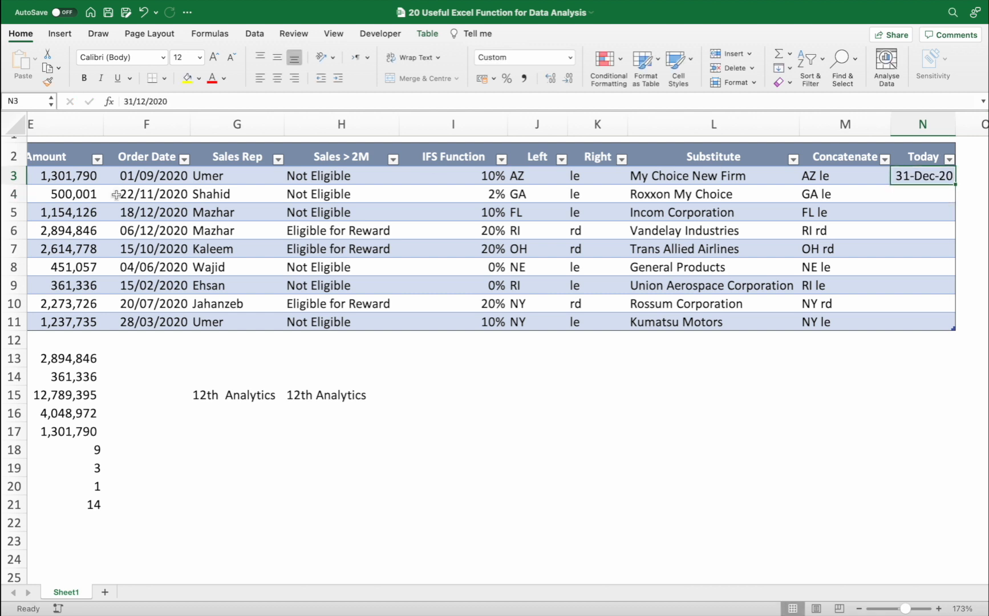
- Copy the date in N3 to all rows of the Today column, N3:N11
{"action": "left_click", "coordinate": [149, 176]}
{"action": "left_click", "coordinate": [923, 176]}
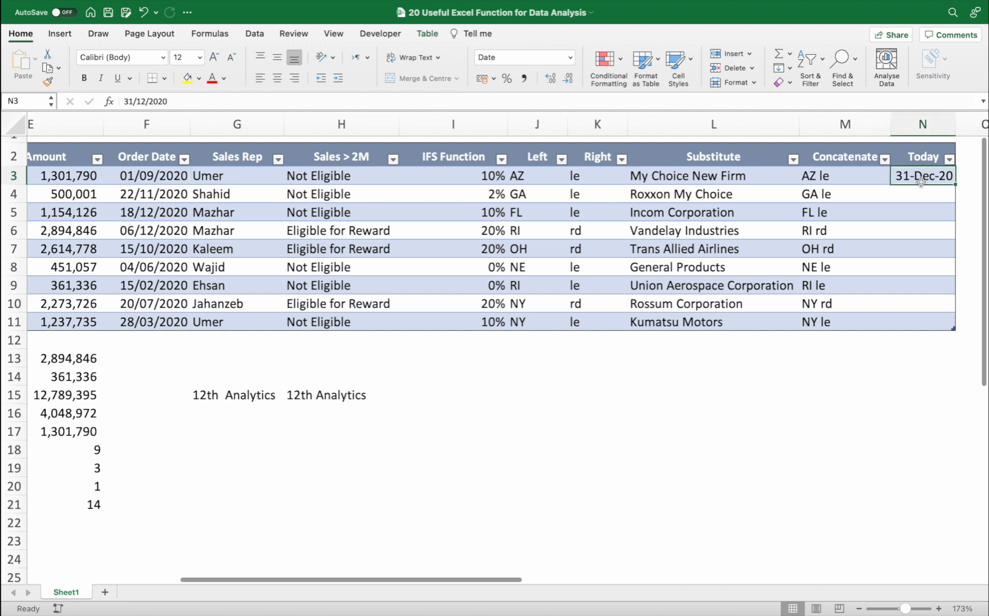
{"action": "key", "text": "ctrl+c"}
{"action": "key", "text": "shift+Down"}
{"action": "key", "text": "shift+Down"}
{"action": "key", "text": "shift+Down"}
{"action": "key", "text": "shift+Down"}
{"action": "key", "text": "shift+Down"}
{"action": "key", "text": "shift+Down"}
{"action": "key", "text": "shift+Down"}
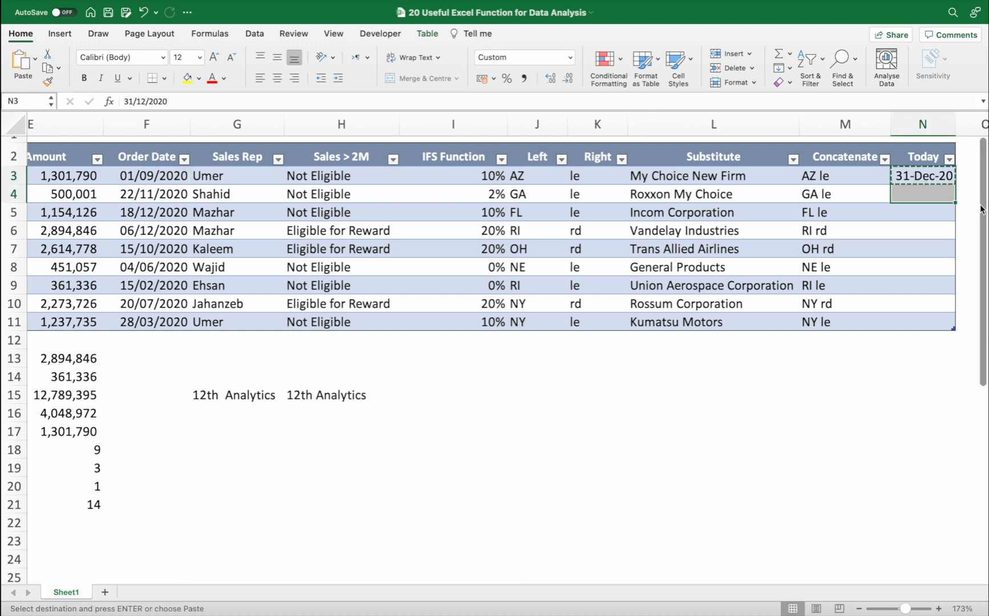
{"action": "key", "text": "shift+Down"}
{"action": "key", "text": "Return"}
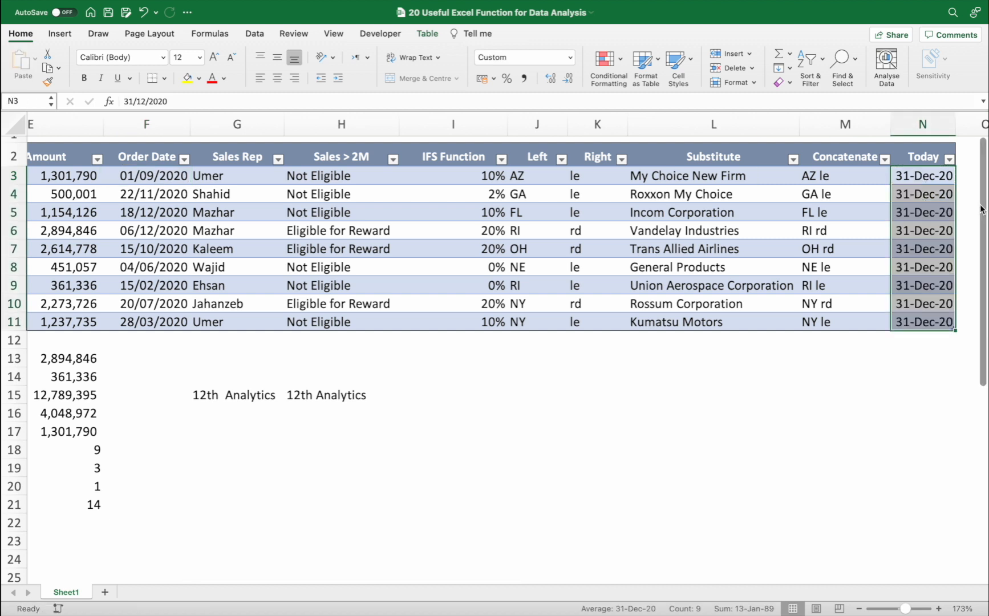
- Add a new table column headed Days in O2
{"action": "key", "text": "Up"}
{"action": "key", "text": "Right"}
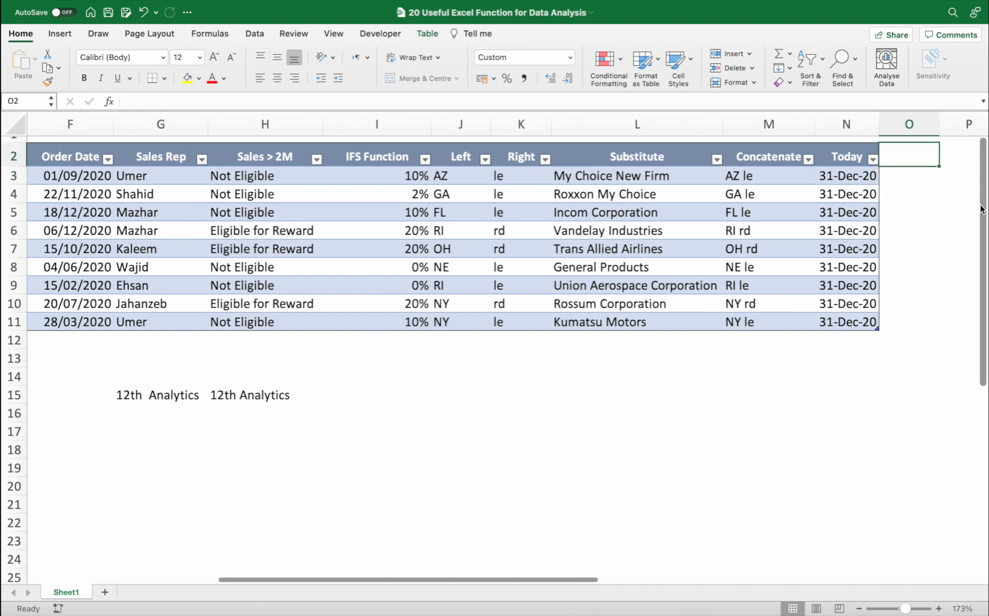
{"action": "type", "text": "Days"}
{"action": "key", "text": "Return"}
- Enter a DAYS formula in O3 with the Today date as end date and the Order Date as start date
{"action": "type", "text": "=days"}
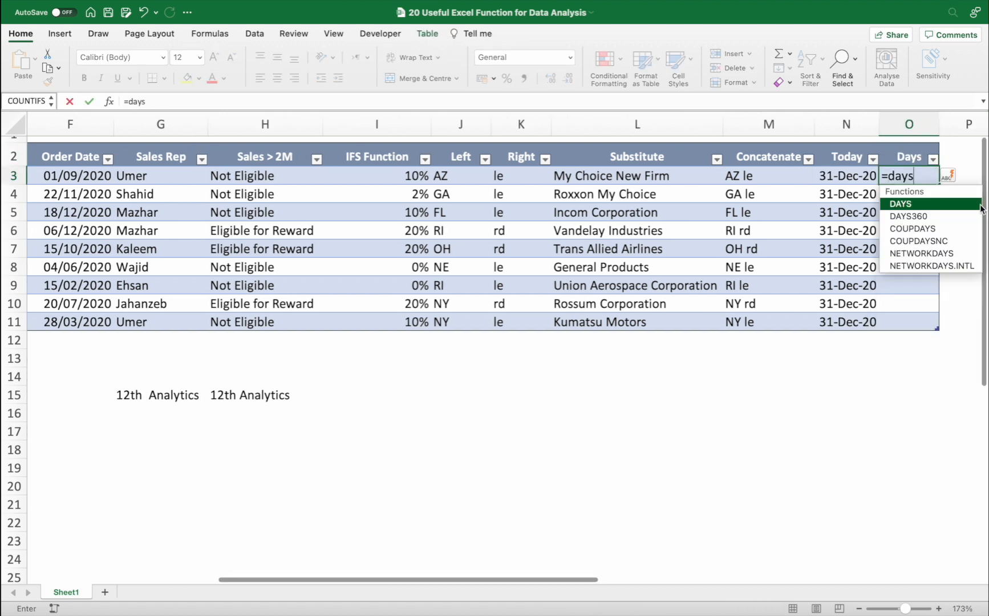
{"action": "key", "text": "Tab"}
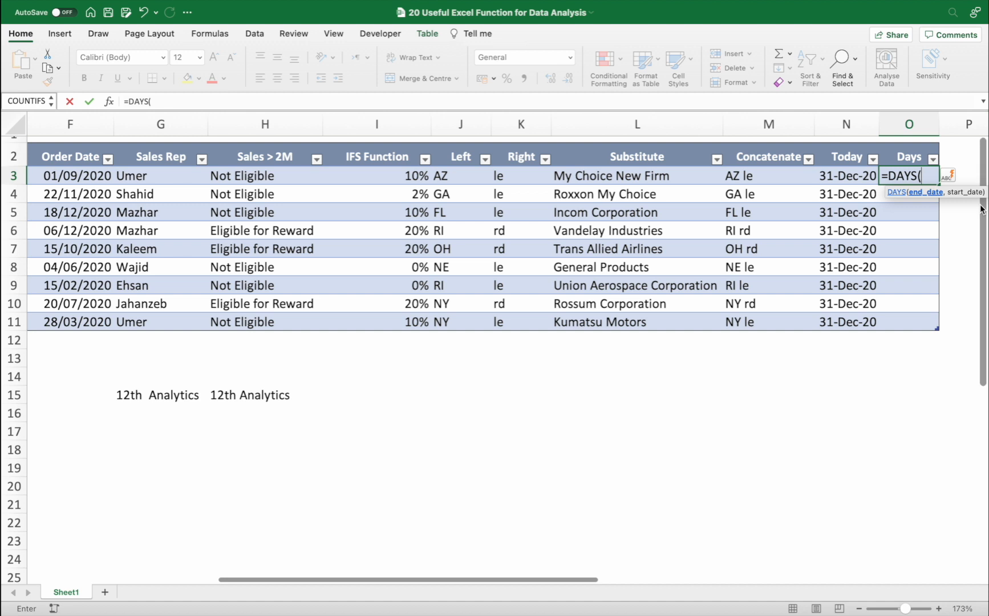
{"action": "left_click", "coordinate": [840, 174]}
{"action": "type", "text": ","}
{"action": "scroll", "coordinate": [681, 262], "scroll_direction": "left", "scroll_amount": 3}
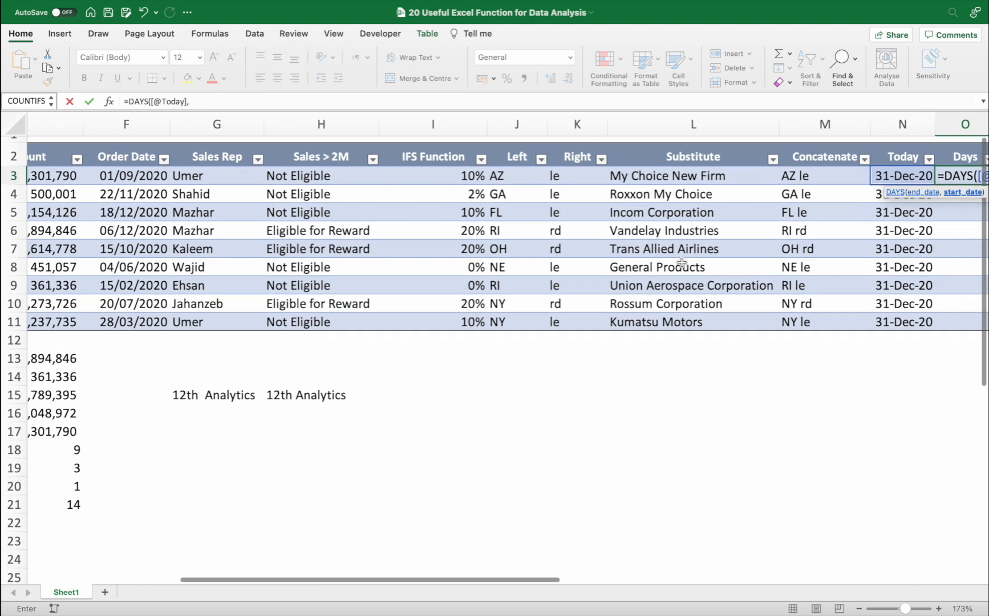
{"action": "left_click", "coordinate": [145, 177]}
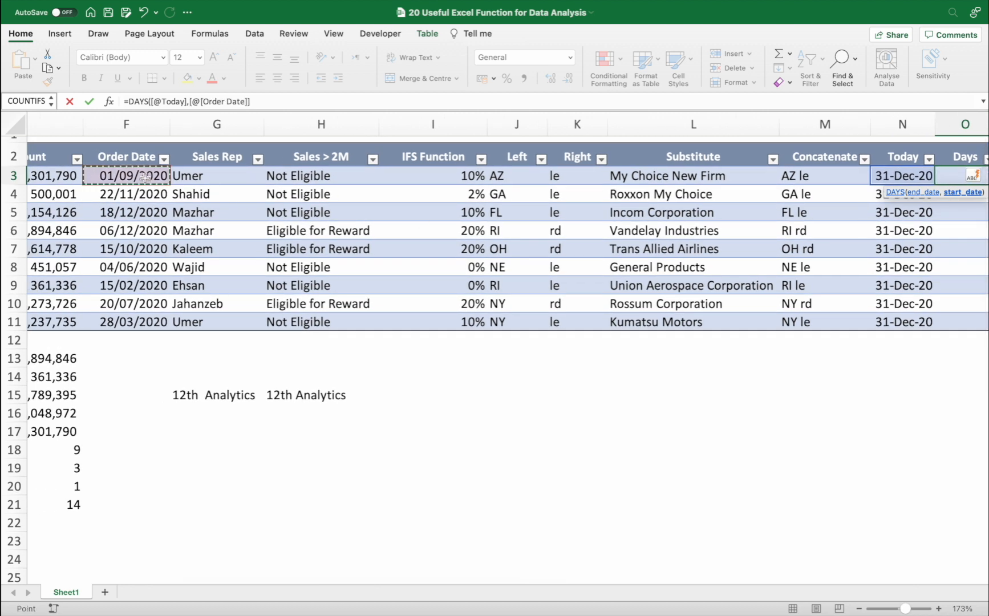
{"action": "key", "text": "Return"}
{"action": "key", "text": "Up"}
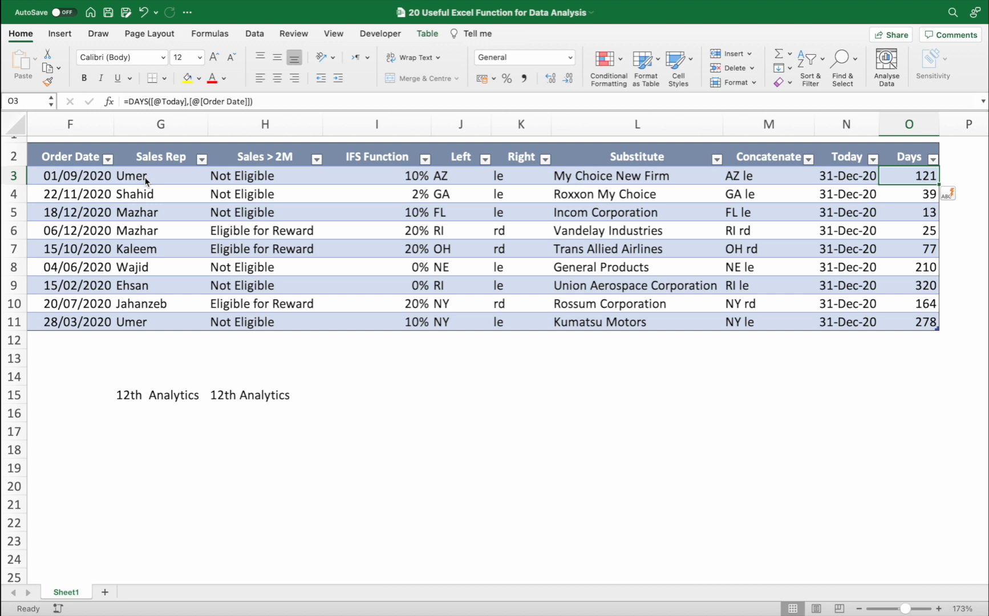
- Insert seven blank columns before column Q to move the function list away from the table
{"action": "scroll", "coordinate": [145, 181], "scroll_direction": "right", "scroll_amount": 10}
{"action": "key", "text": "Right"}
{"action": "key", "text": "Right"}
{"action": "key", "text": "super+space"}
{"action": "key", "text": "Escape"}
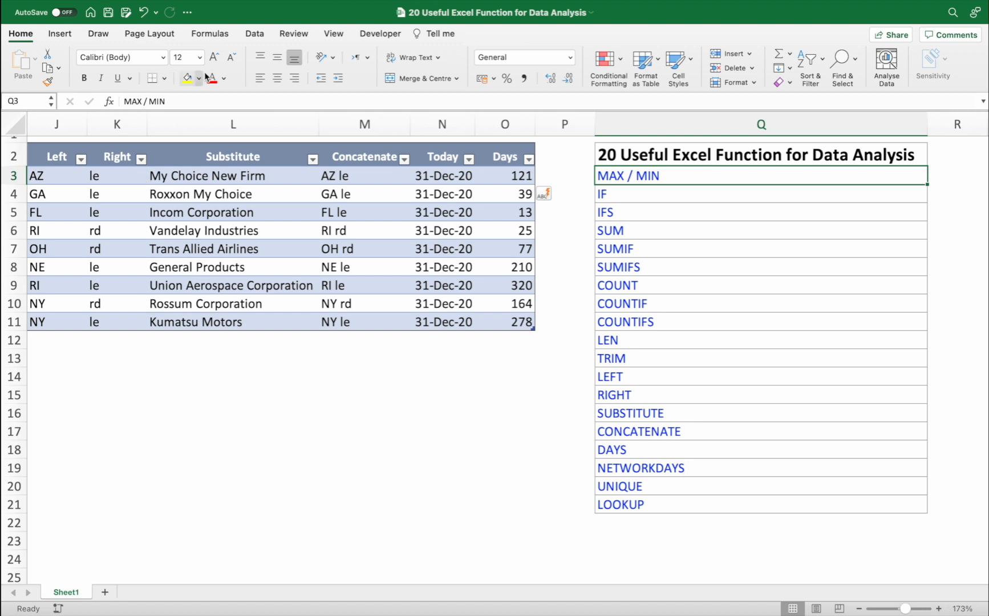
{"action": "left_click", "coordinate": [670, 121]}
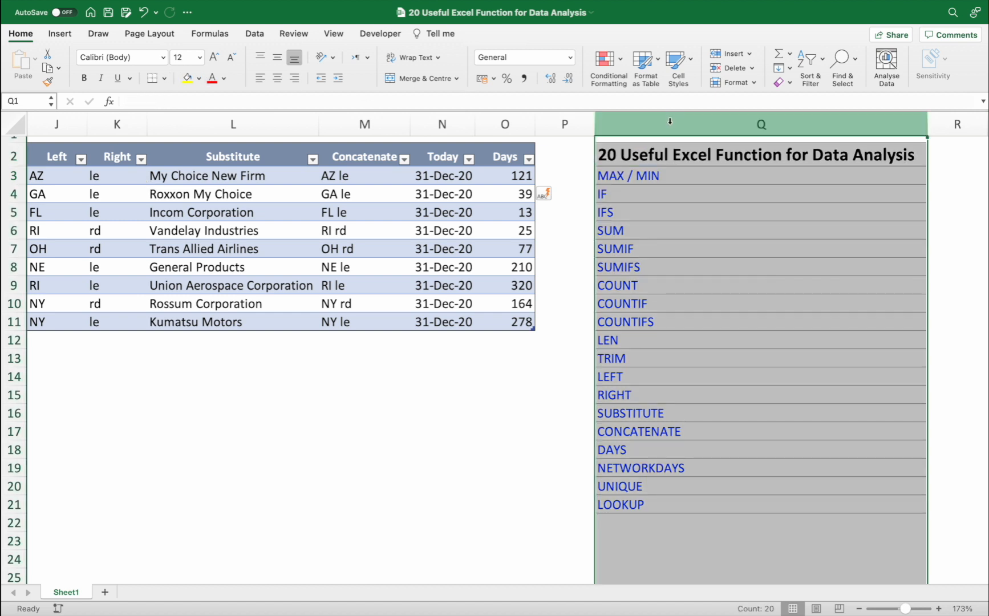
{"action": "key", "text": "ctrl+shift+="}
{"action": "key", "text": "ctrl+shift+="}
{"action": "key", "text": "ctrl+shift+="}
{"action": "key", "text": "ctrl+shift+="}
{"action": "key", "text": "ctrl+shift+="}
{"action": "key", "text": "ctrl+shift+="}
{"action": "key", "text": "ctrl+shift+="}
- Add a table column headed Networkdays in P2 and widen column P to fit the heading
{"action": "key", "text": "Left"}
{"action": "key", "text": "Down"}
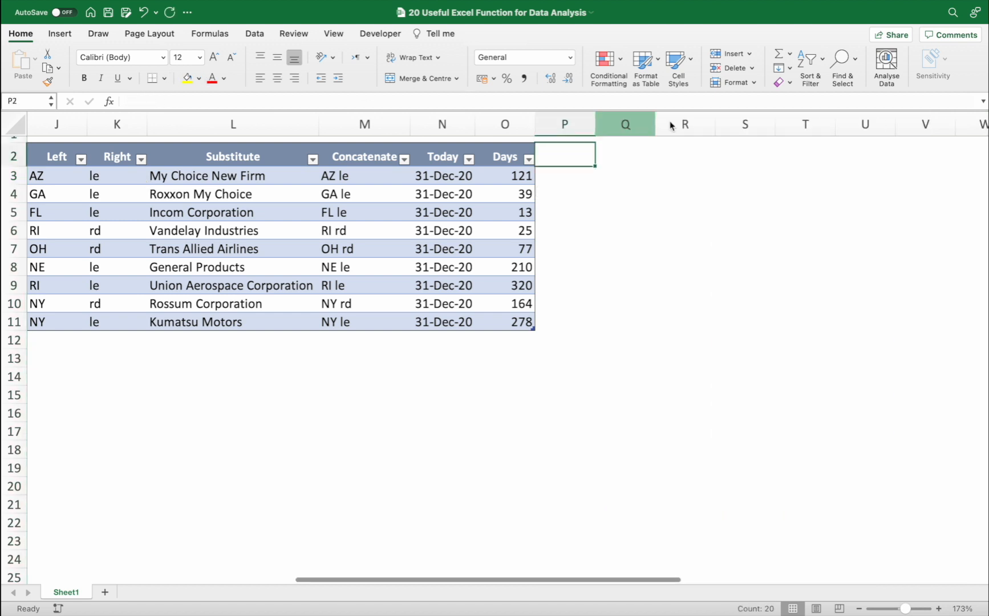
{"action": "type", "text": "Networkdays"}
{"action": "key", "text": "Return"}
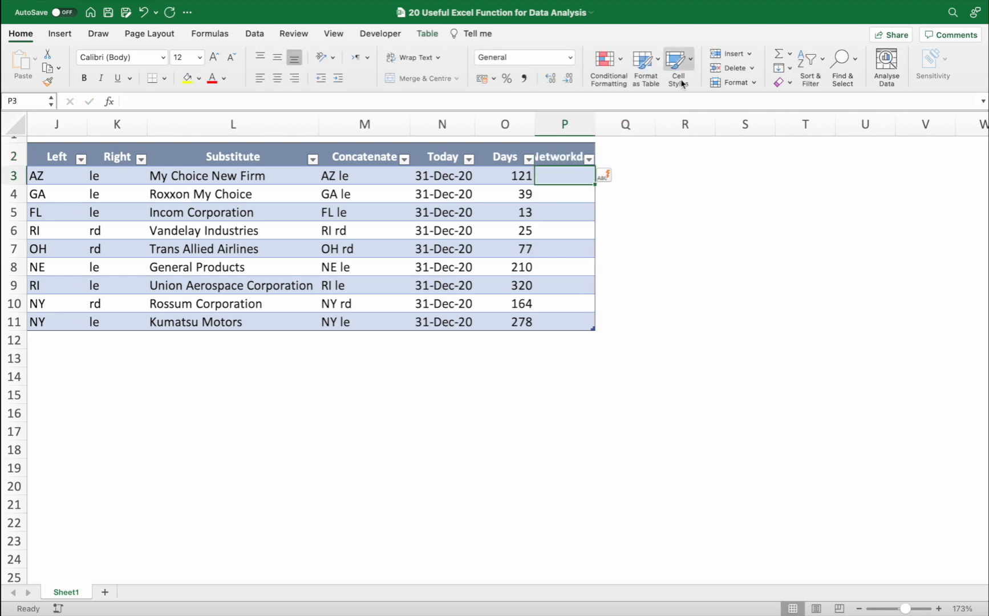
{"action": "left_click_drag", "start_coordinate": [595, 124], "coordinate": [702, 124]}
{"action": "type", "text": "=netwo"}
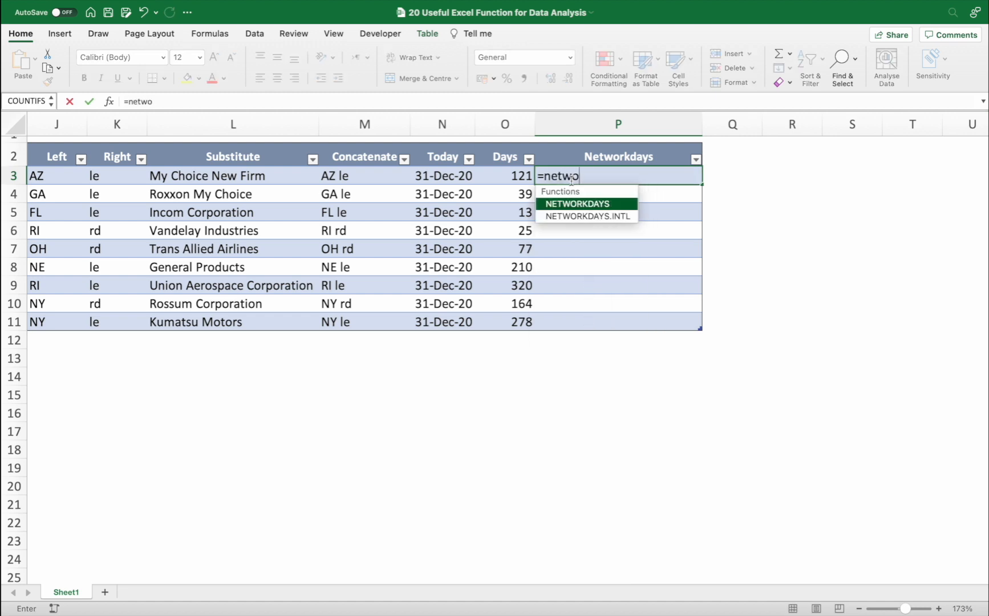
{"action": "key", "text": "Tab"}
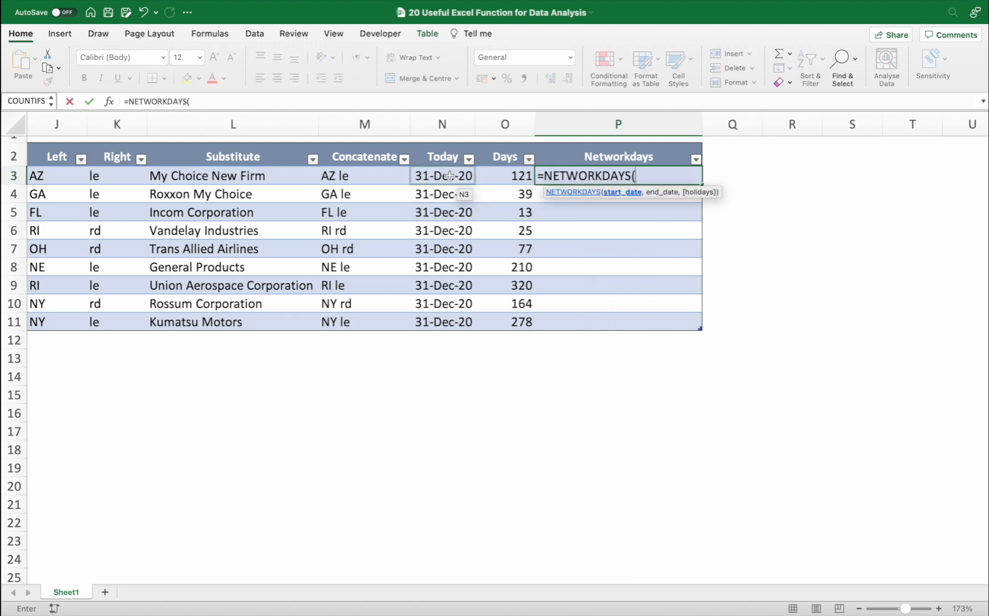
{"action": "scroll", "coordinate": [450, 177], "scroll_direction": "left", "scroll_amount": 3}
{"action": "scroll", "coordinate": [261, 177], "scroll_direction": "left", "scroll_amount": 5}
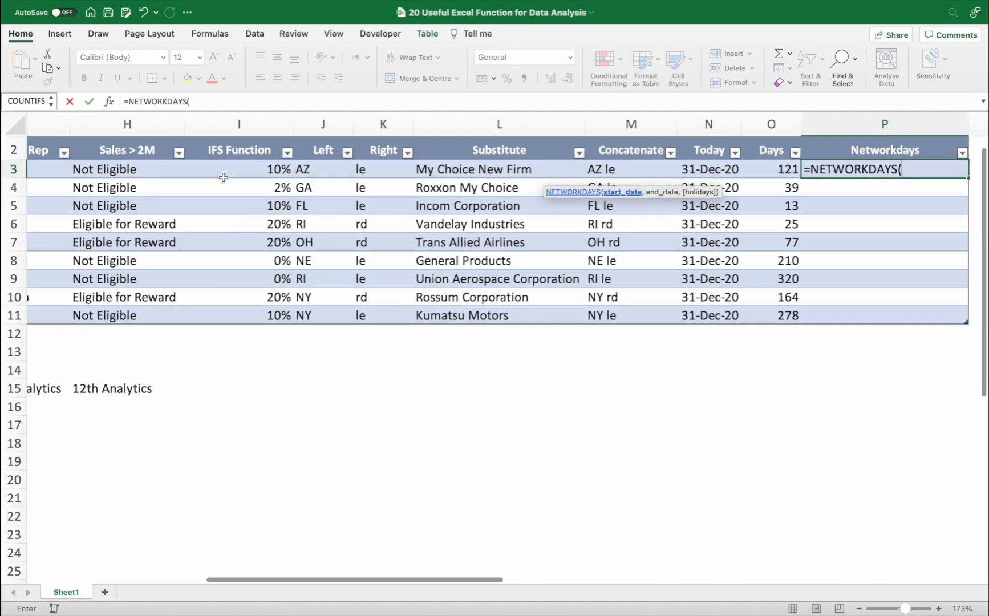
{"action": "left_click", "coordinate": [69, 174]}
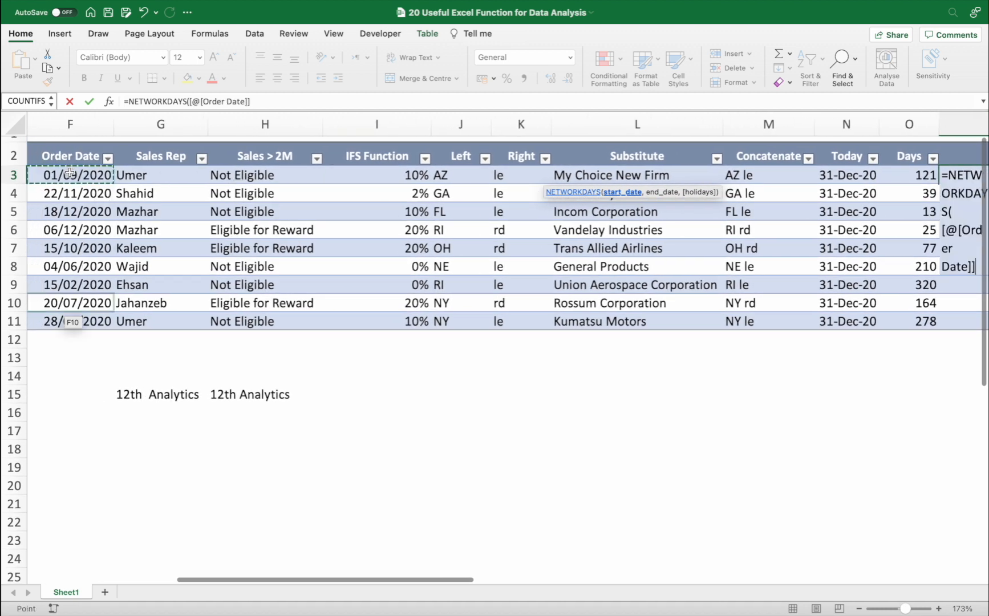
{"action": "type", "text": ","}
{"action": "scroll", "coordinate": [305, 225], "scroll_direction": "right", "scroll_amount": 5}
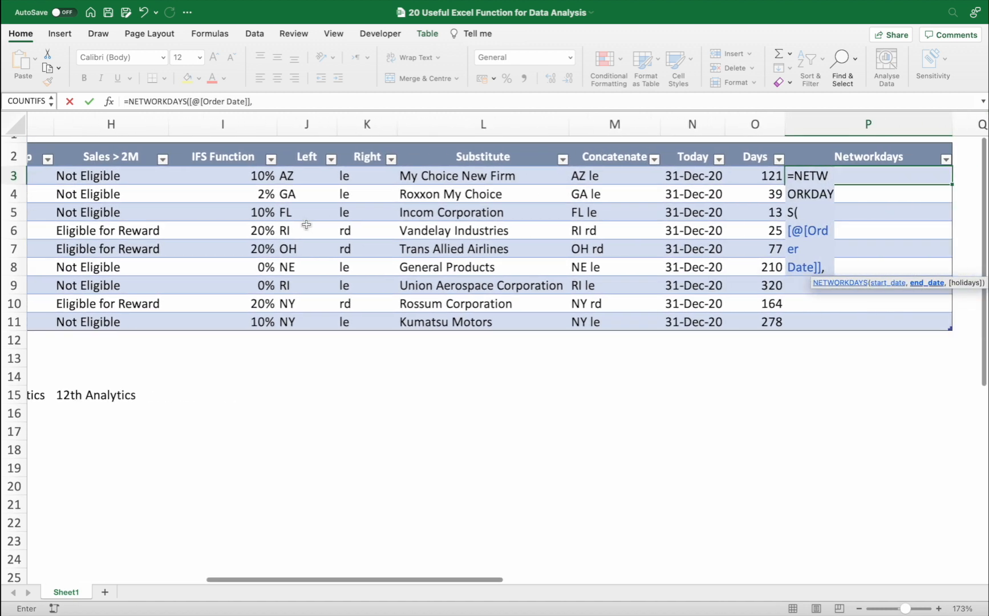
{"action": "left_click", "coordinate": [682, 180]}
{"action": "scroll", "coordinate": [682, 180], "scroll_direction": "right", "scroll_amount": 2}
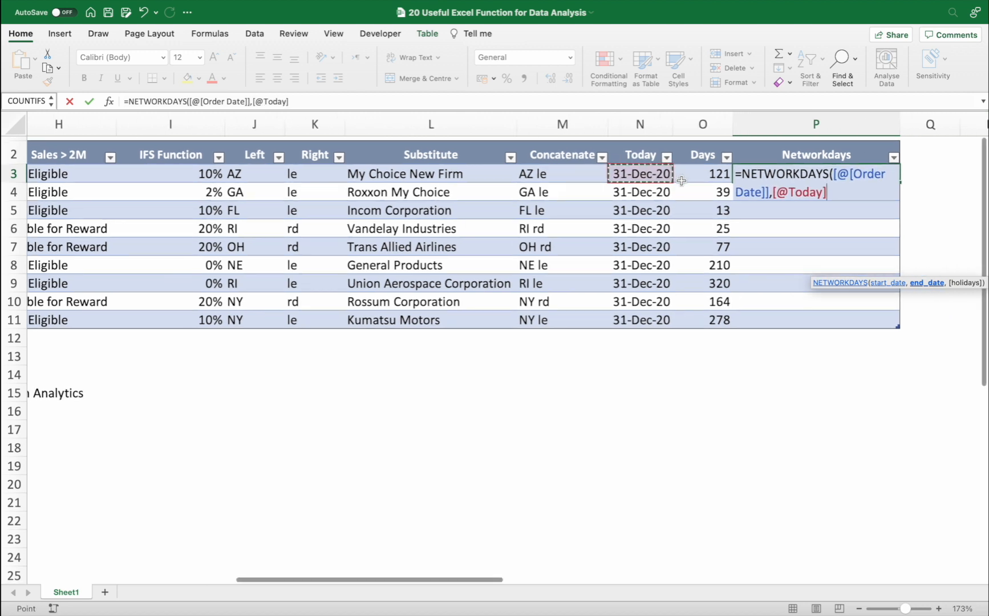
{"action": "type", "text": ","}
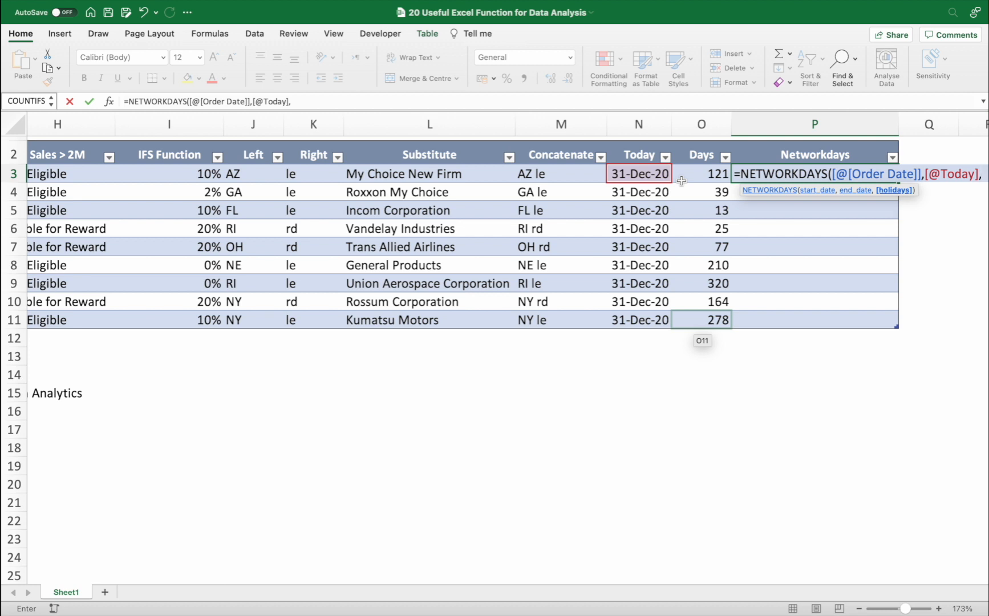
{"action": "key", "text": "BackSpace"}
{"action": "key", "text": "Escape"}
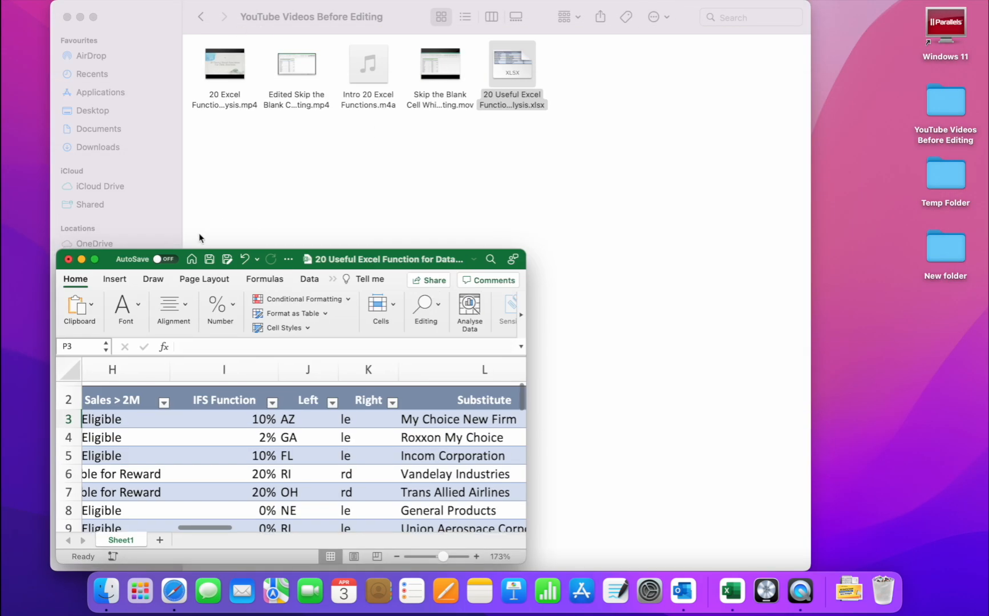
{"action": "left_click", "coordinate": [95, 260]}
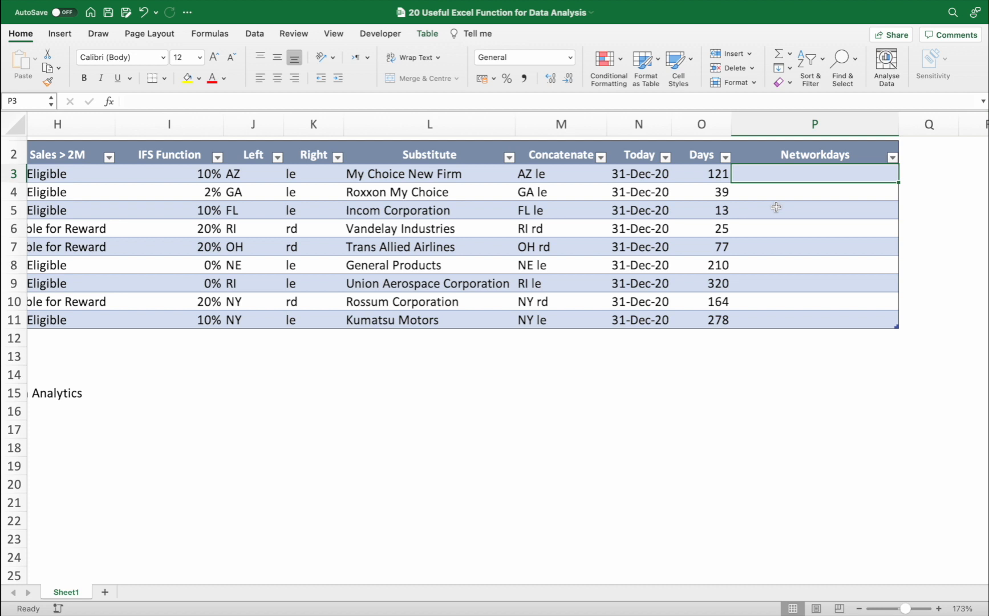
- Create a Holidays list in M13:M16 with the dates 1 Dec 2020, 25 Nov 2020 and 1 Sep 2020, and fill its heading yellow
{"action": "left_click", "coordinate": [562, 361]}
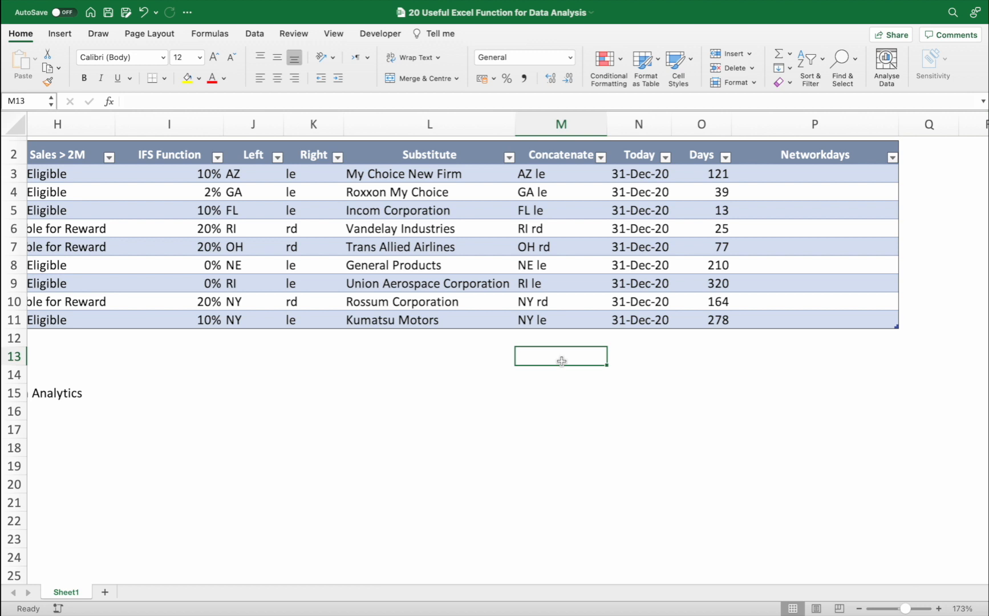
{"action": "type", "text": "Holidays"}
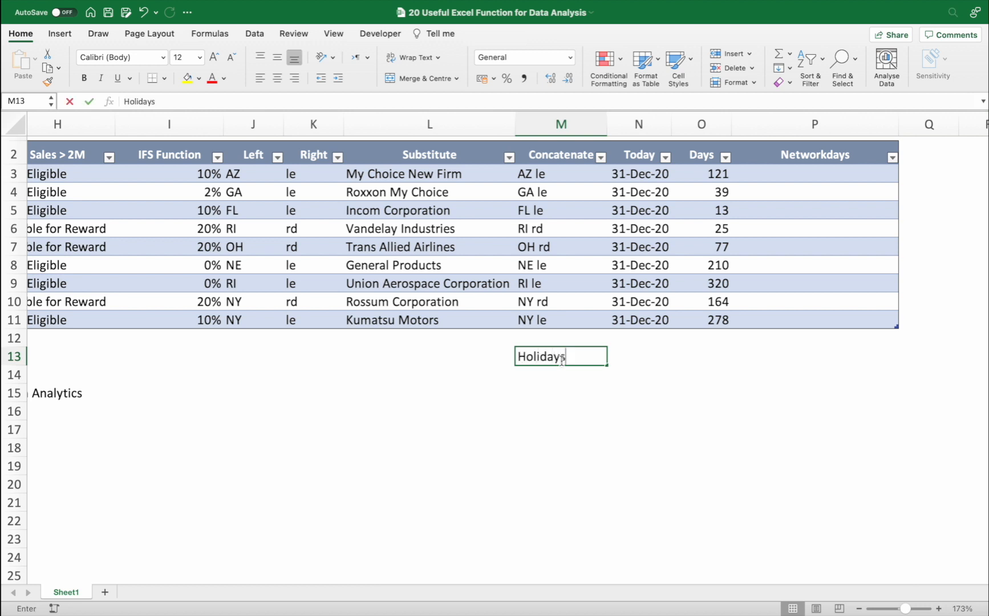
{"action": "key", "text": "Return"}
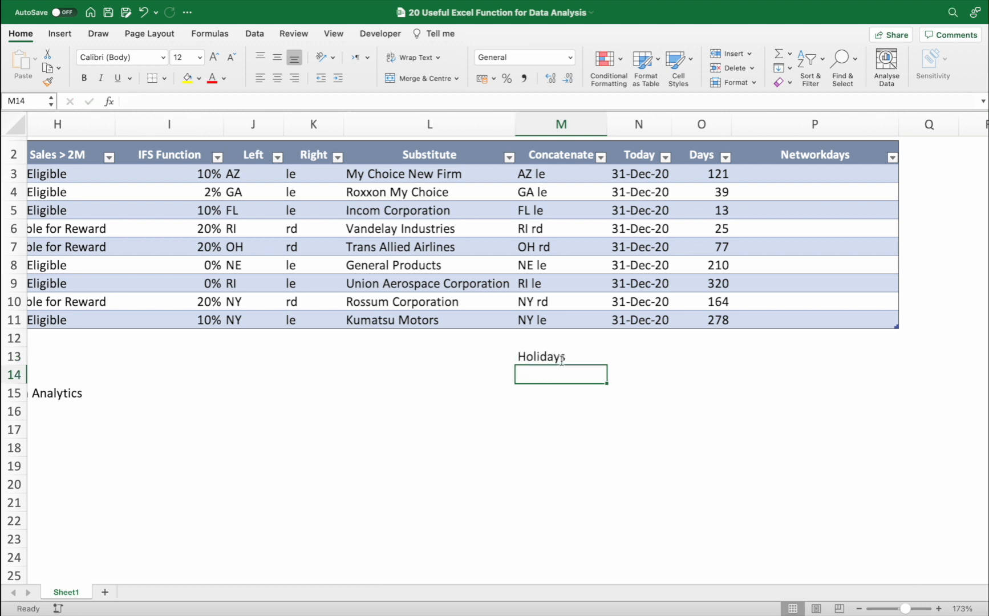
{"action": "type", "text": "1 Dec 2020"}
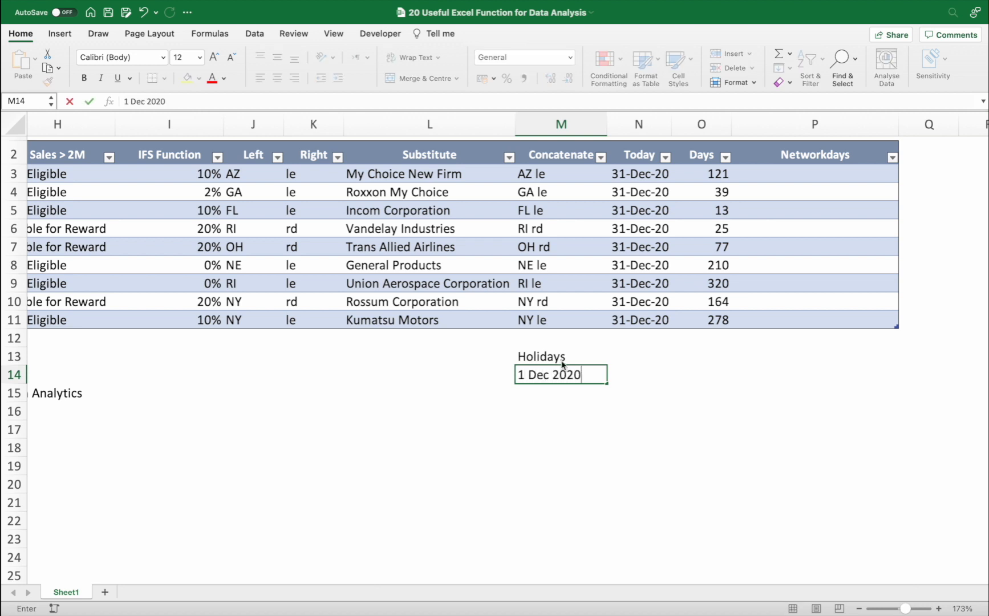
{"action": "key", "text": "Return"}
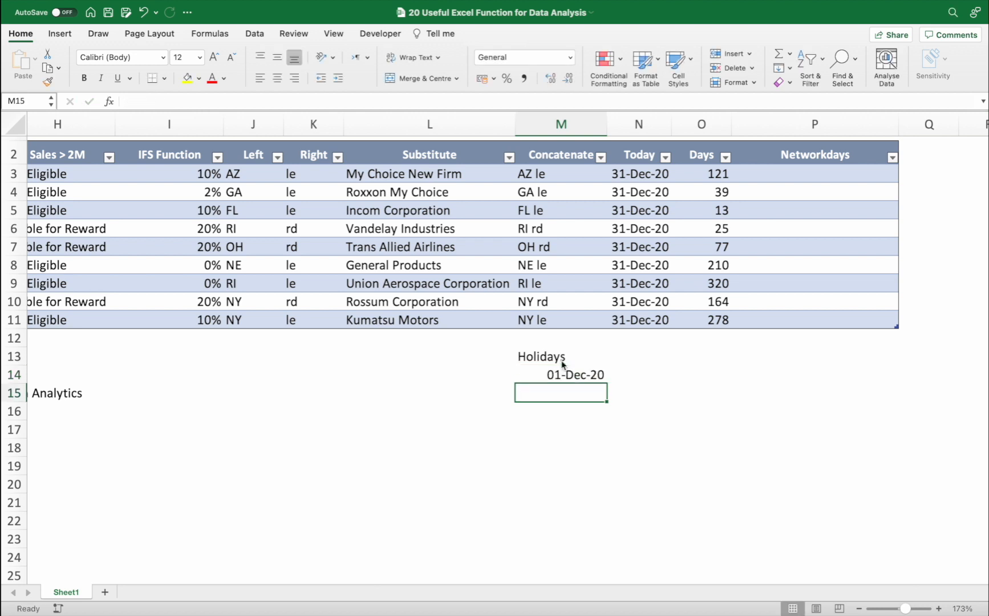
{"action": "type", "text": "25 Nov 2020"}
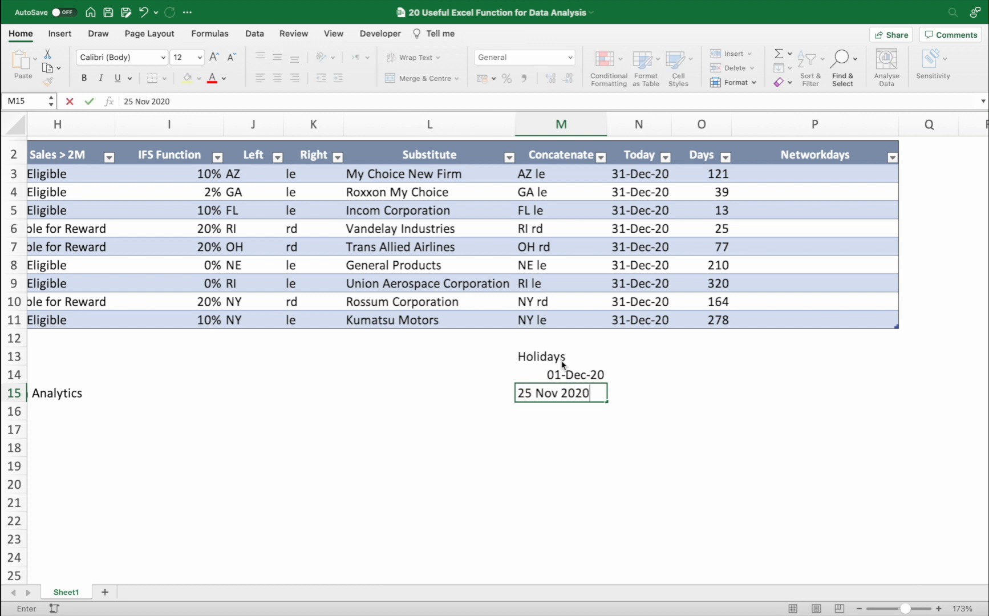
{"action": "key", "text": "Return"}
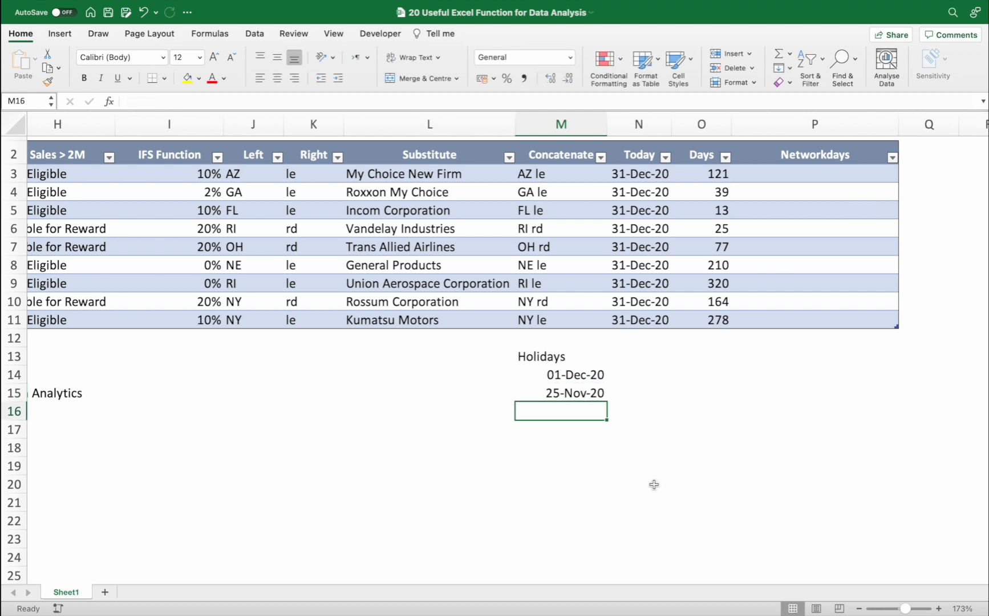
{"action": "type", "text": "1 Sep 2020"}
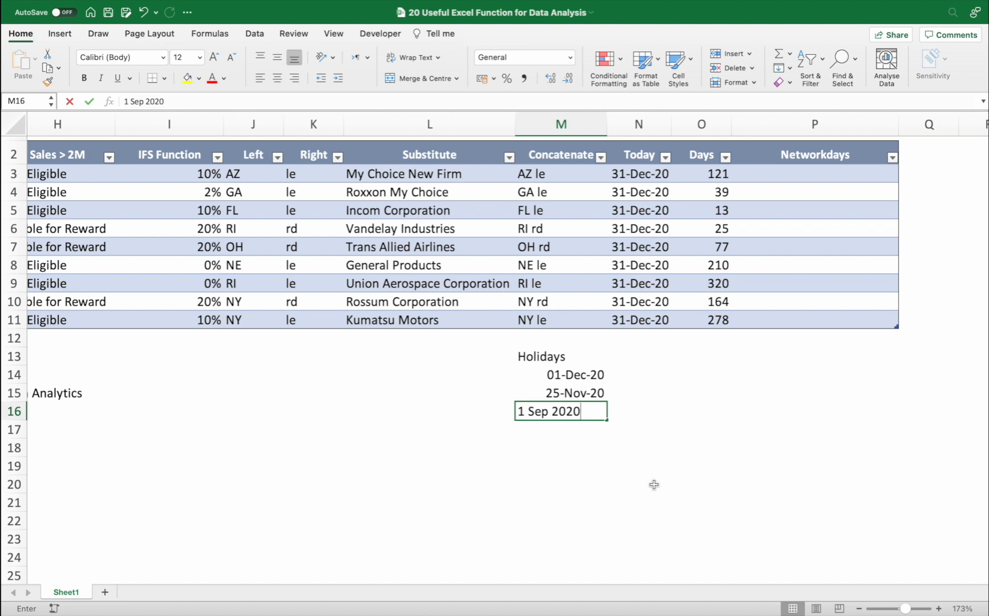
{"action": "key", "text": "Return"}
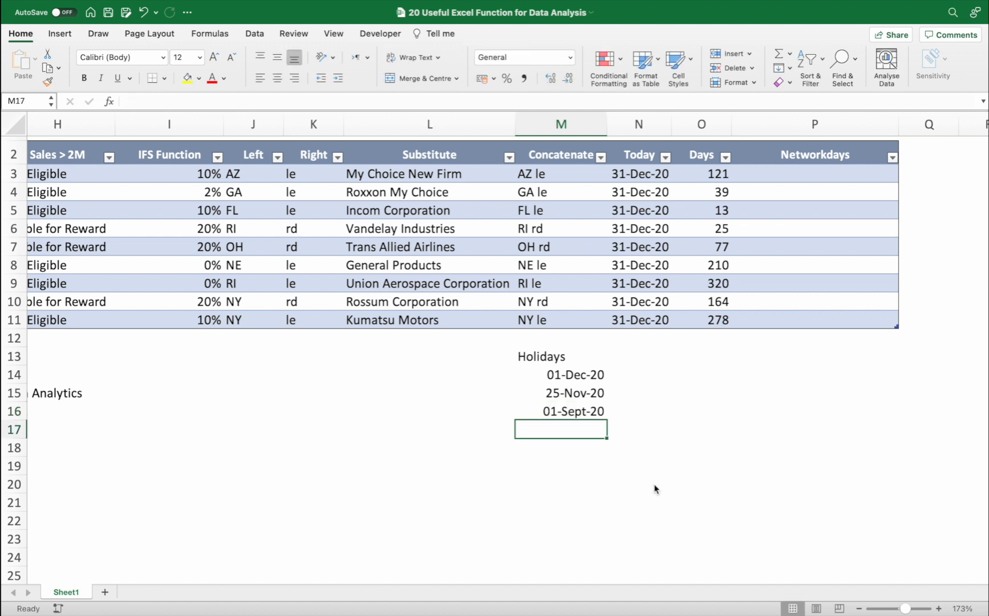
{"action": "left_click", "coordinate": [564, 363]}
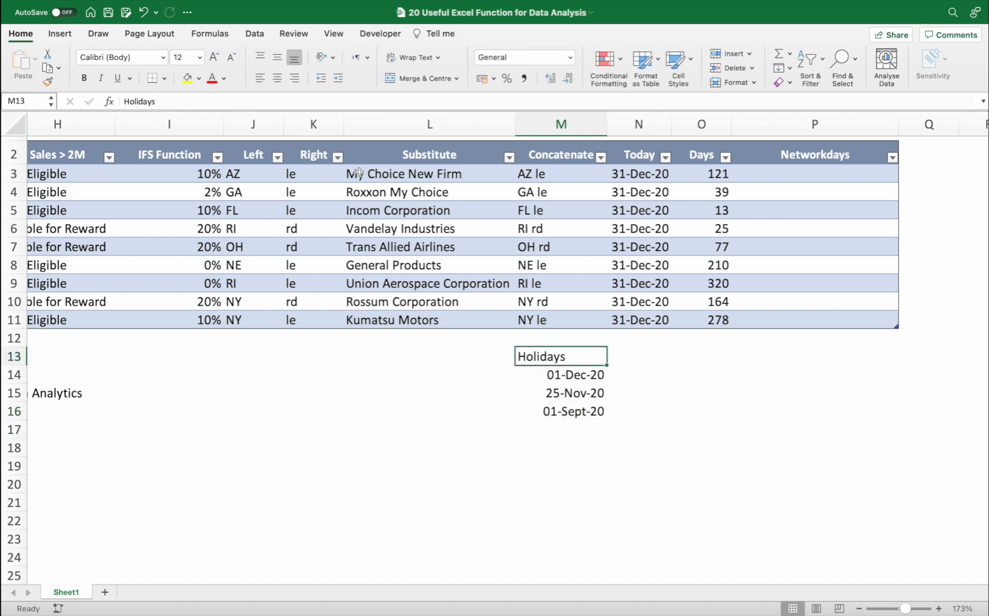
- Start a NETWORKDAYS formula in P3 with the Order Date as start date and the Today date as end date
{"action": "left_click", "coordinate": [801, 174]}
{"action": "type", "text": "=netwo"}
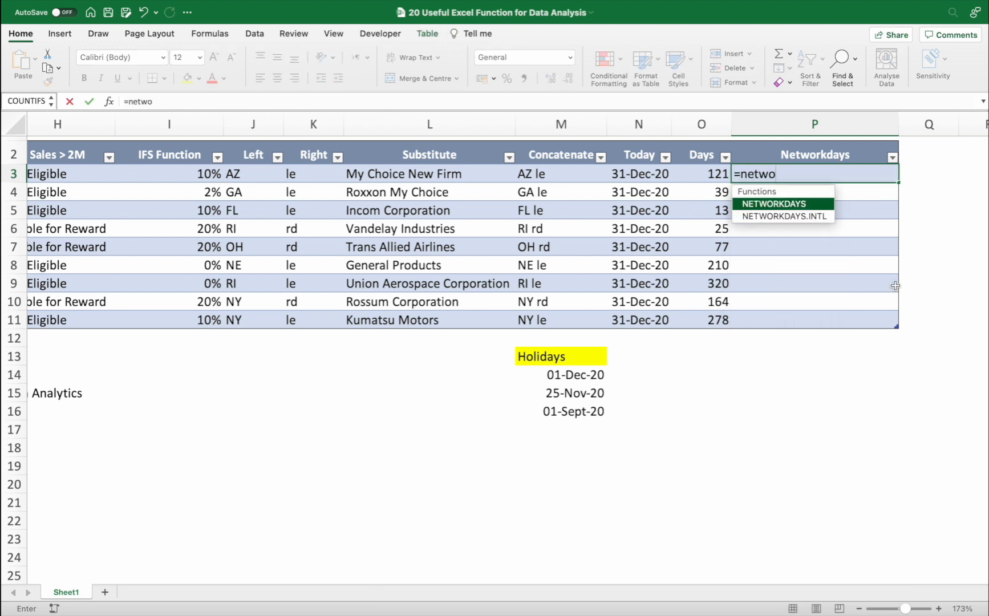
{"action": "key", "text": "Tab"}
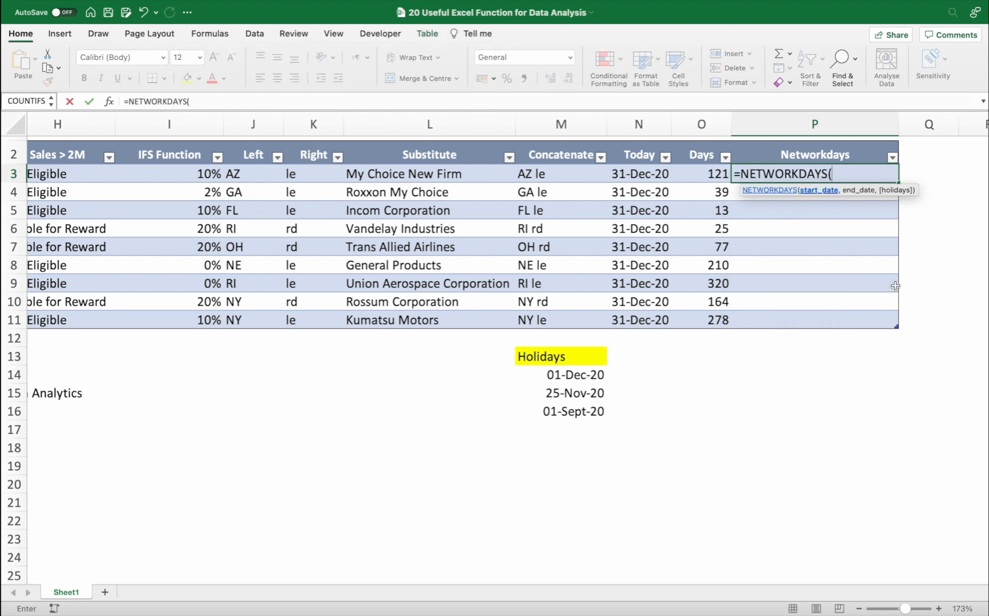
{"action": "scroll", "coordinate": [570, 251], "scroll_direction": "left", "scroll_amount": 5}
{"action": "scroll", "coordinate": [270, 217], "scroll_direction": "left", "scroll_amount": 3}
{"action": "left_click", "coordinate": [73, 177]}
{"action": "type", "text": ","}
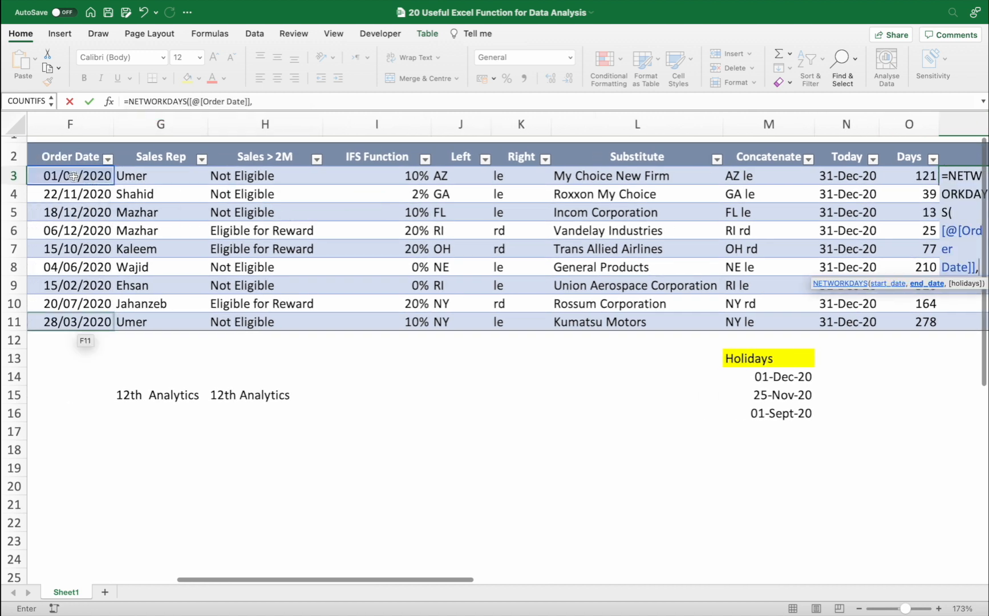
{"action": "scroll", "coordinate": [399, 251], "scroll_direction": "right", "scroll_amount": 3}
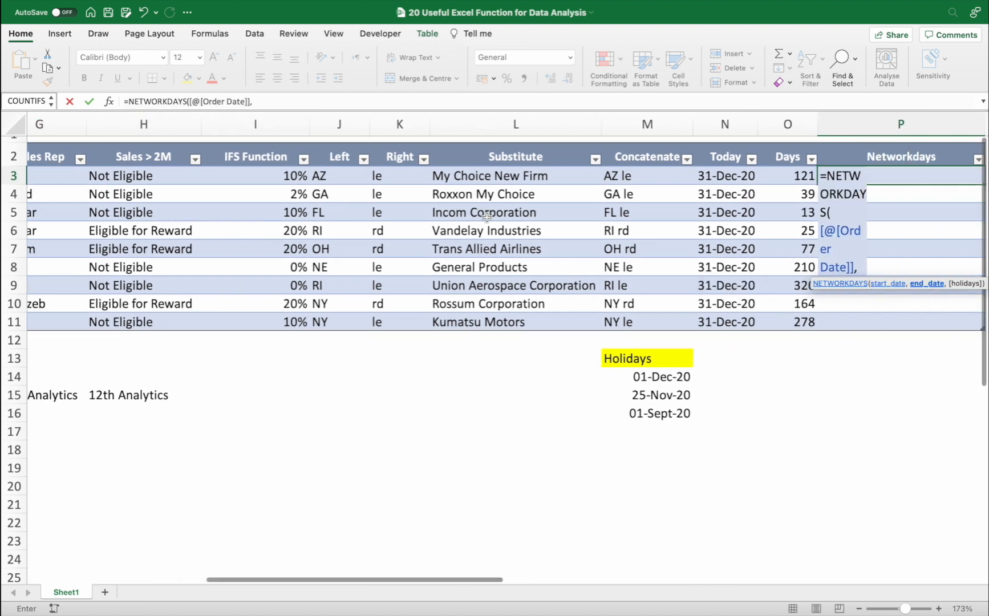
{"action": "left_click", "coordinate": [732, 180]}
{"action": "type", "text": ","}
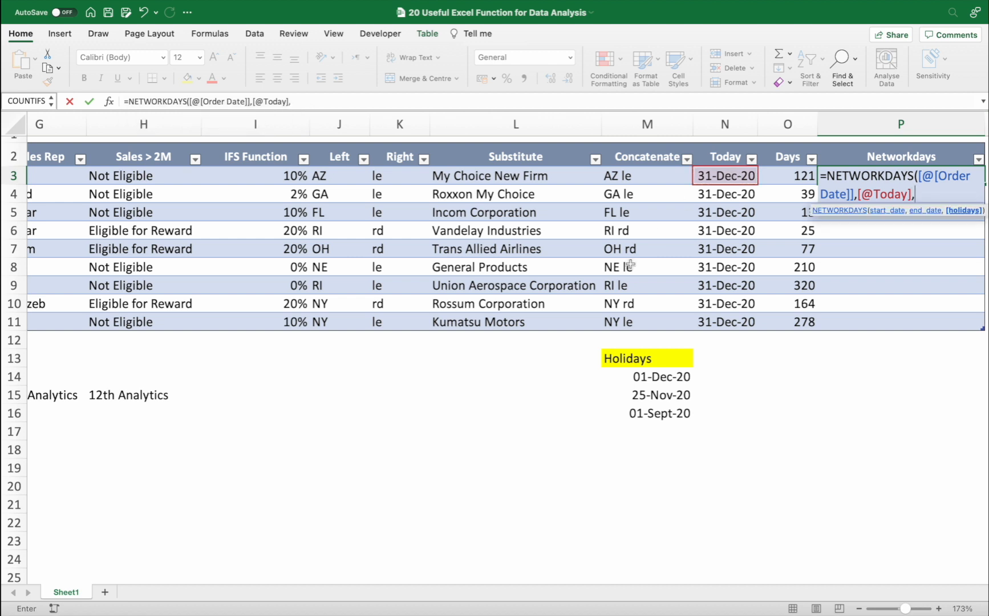
- Complete the NETWORKDAYS formula with the absolute holidays range $M$14:$M$16
{"action": "left_click_drag", "start_coordinate": [667, 376], "coordinate": [666, 410]}
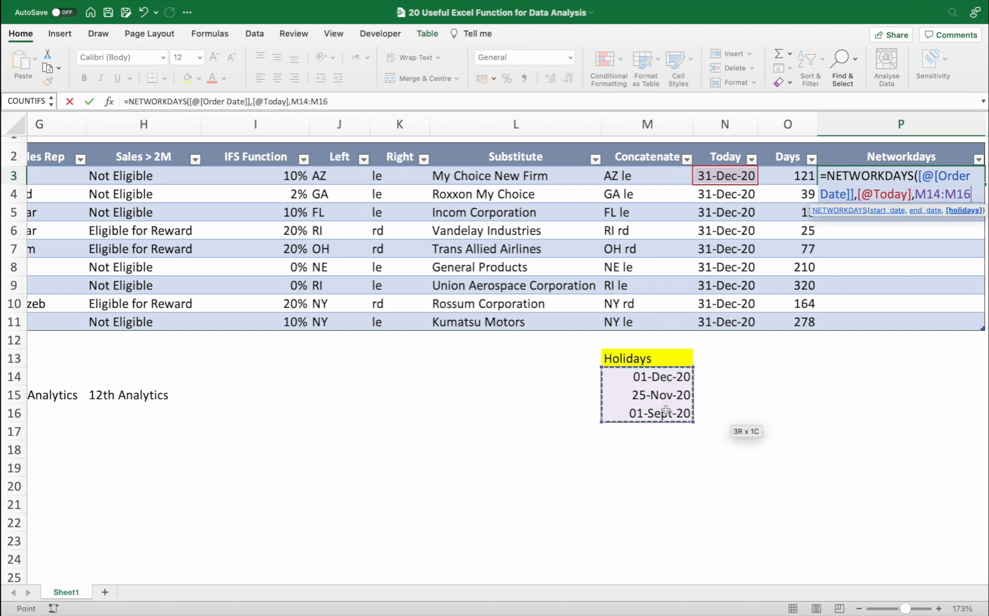
{"action": "key", "text": "F4"}
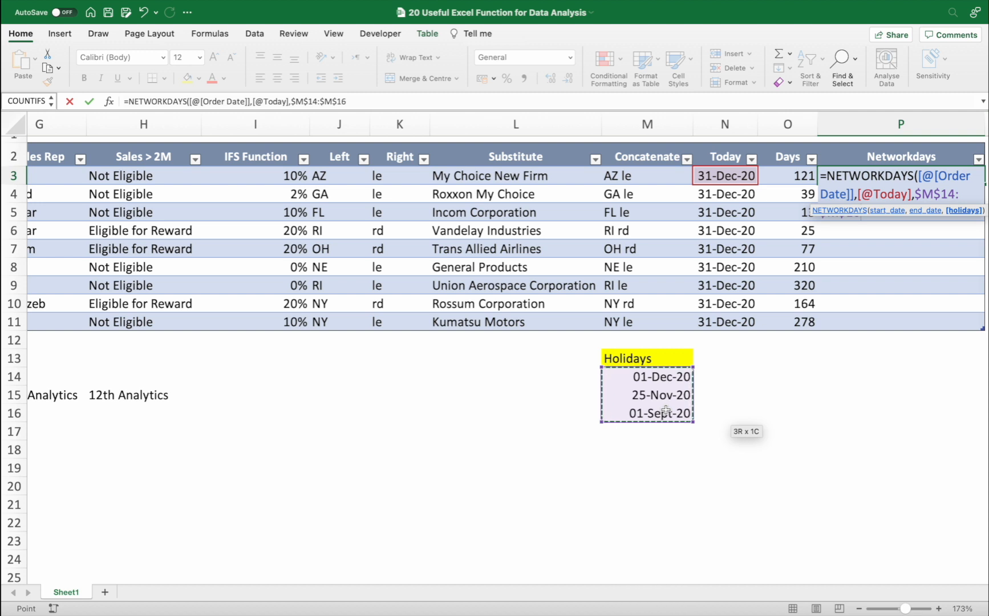
{"action": "type", "text": ")"}
{"action": "key", "text": "Return"}
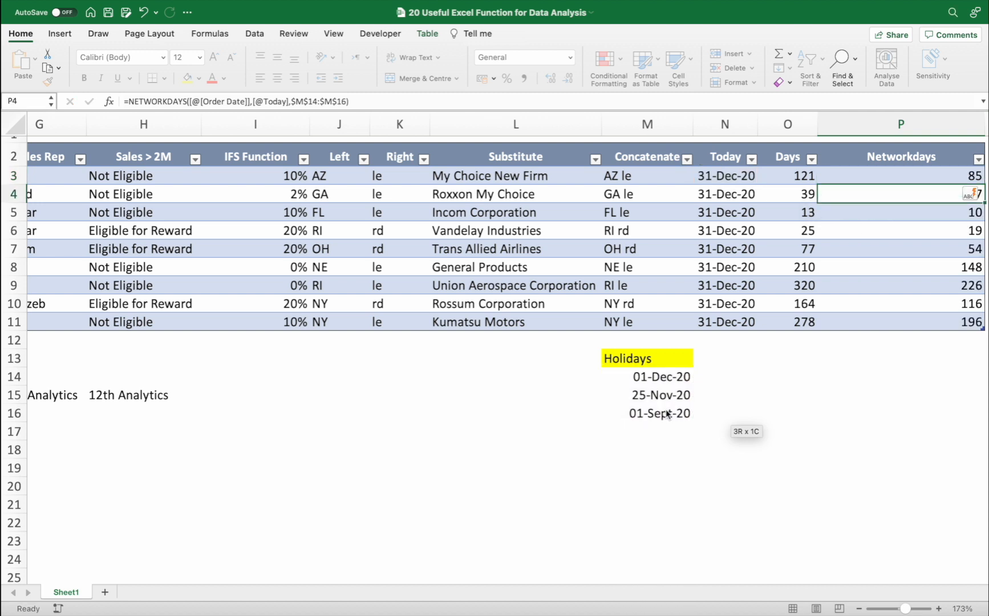
{"action": "key", "text": "Up"}
- Compare the Days and Networkdays formulas in row 3 with the Today date, Order Date and Holidays list
{"action": "scroll", "coordinate": [556, 422], "scroll_direction": "right", "scroll_amount": 3}
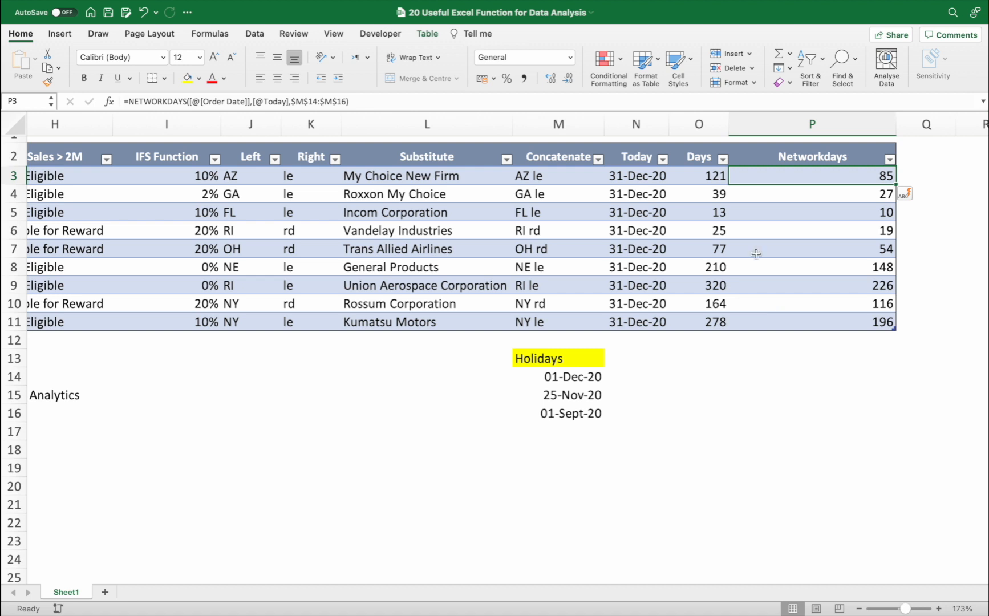
{"action": "left_click", "coordinate": [709, 176]}
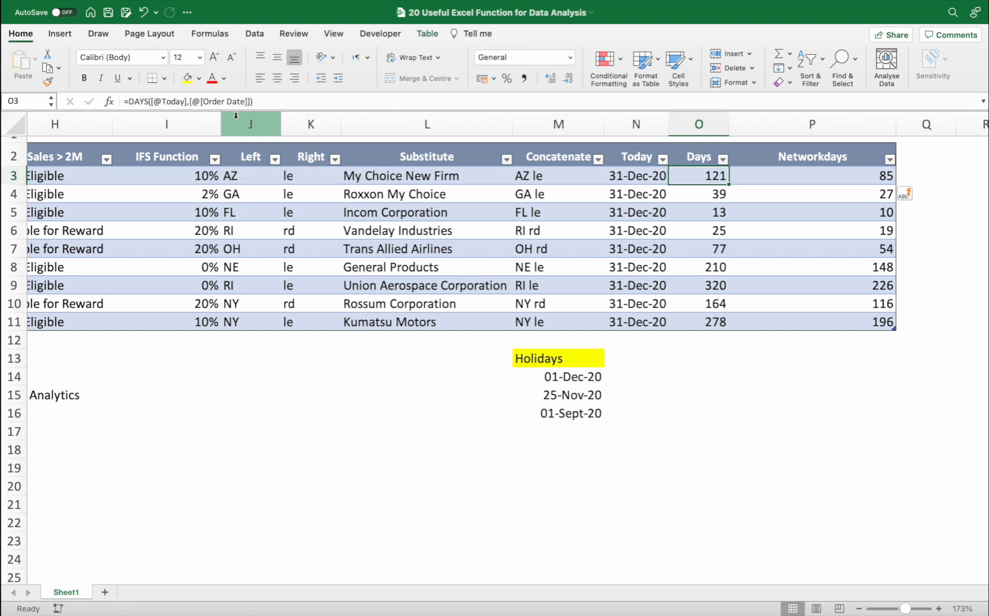
{"action": "left_click", "coordinate": [768, 182]}
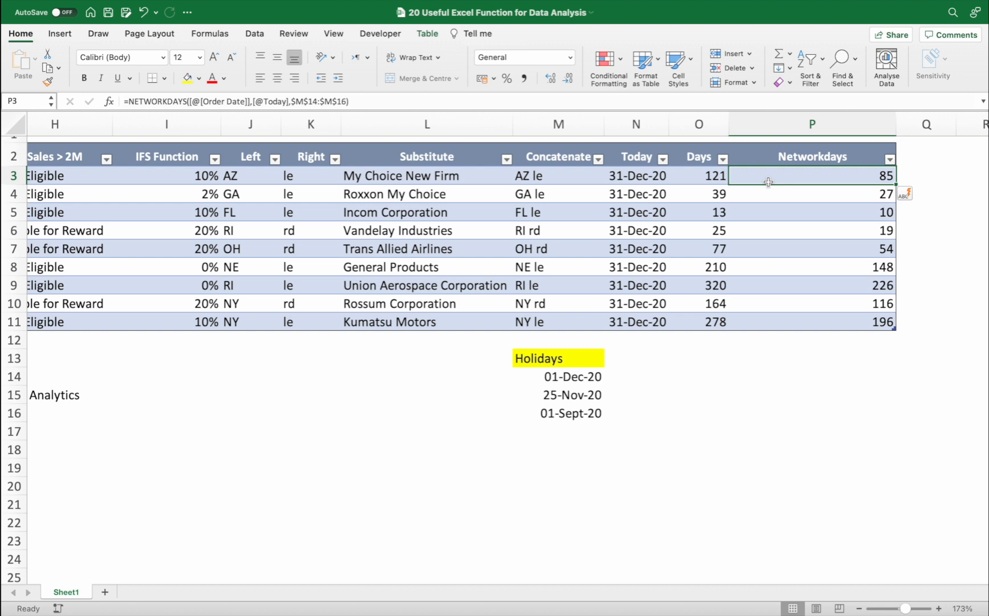
{"action": "left_click_drag", "start_coordinate": [568, 379], "coordinate": [569, 406]}
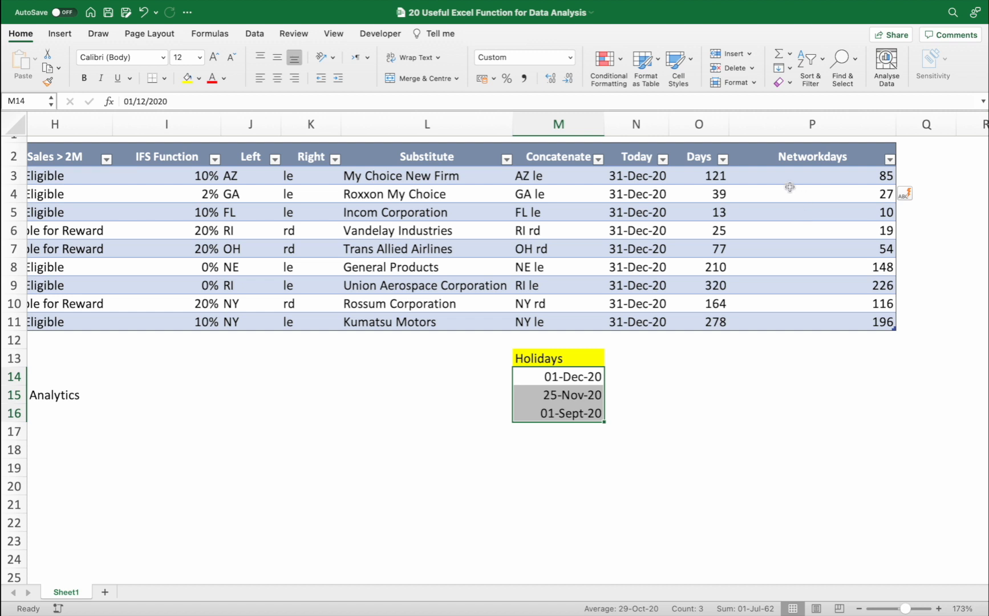
{"action": "left_click", "coordinate": [698, 180]}
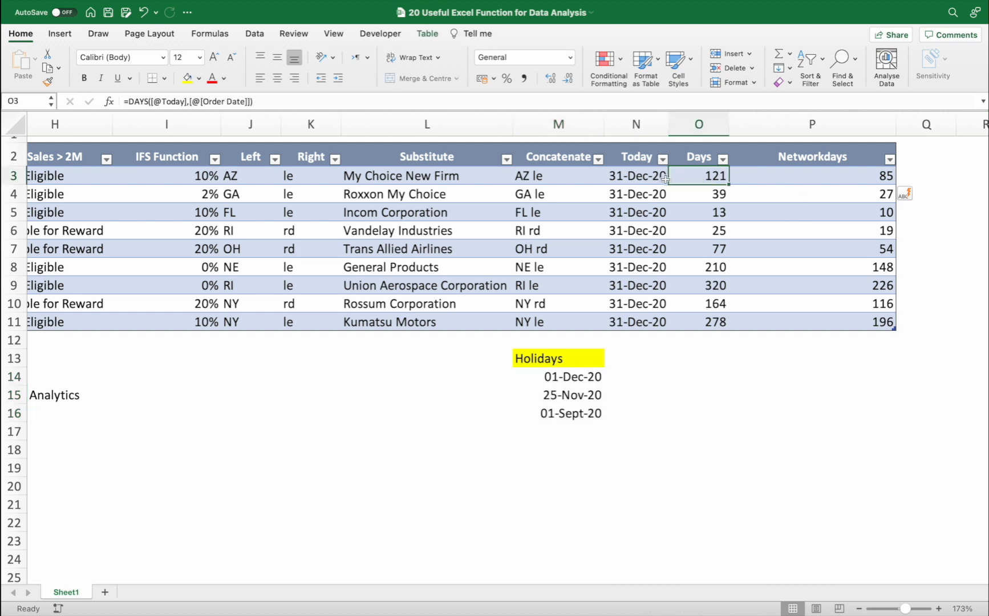
{"action": "left_click", "coordinate": [626, 185]}
{"action": "scroll", "coordinate": [625, 184], "scroll_direction": "left", "scroll_amount": 3}
{"action": "scroll", "coordinate": [625, 185], "scroll_direction": "left", "scroll_amount": 3}
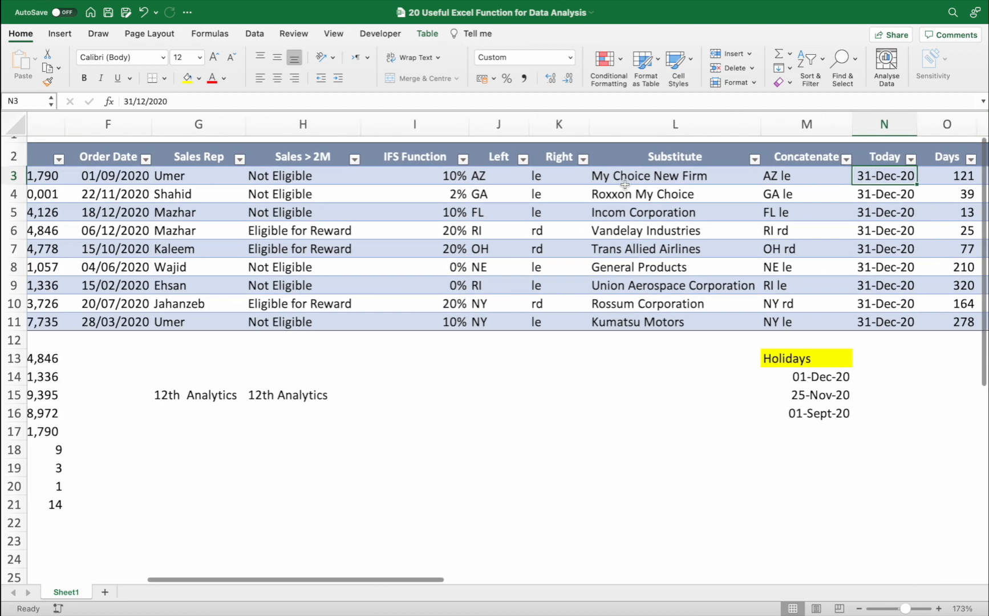
{"action": "scroll", "coordinate": [162, 186], "scroll_direction": "right", "scroll_amount": 6}
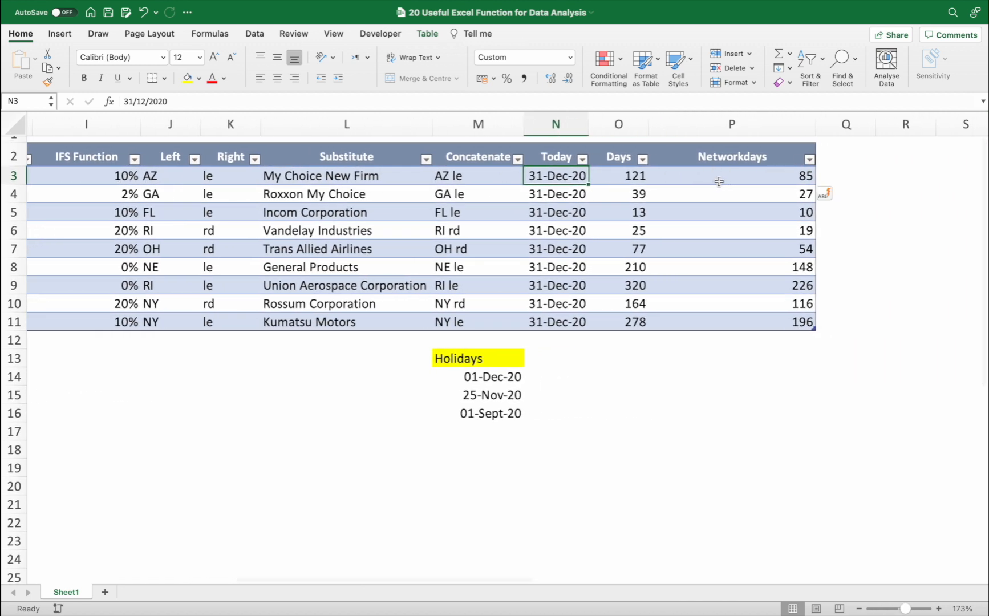
{"action": "left_click", "coordinate": [733, 181]}
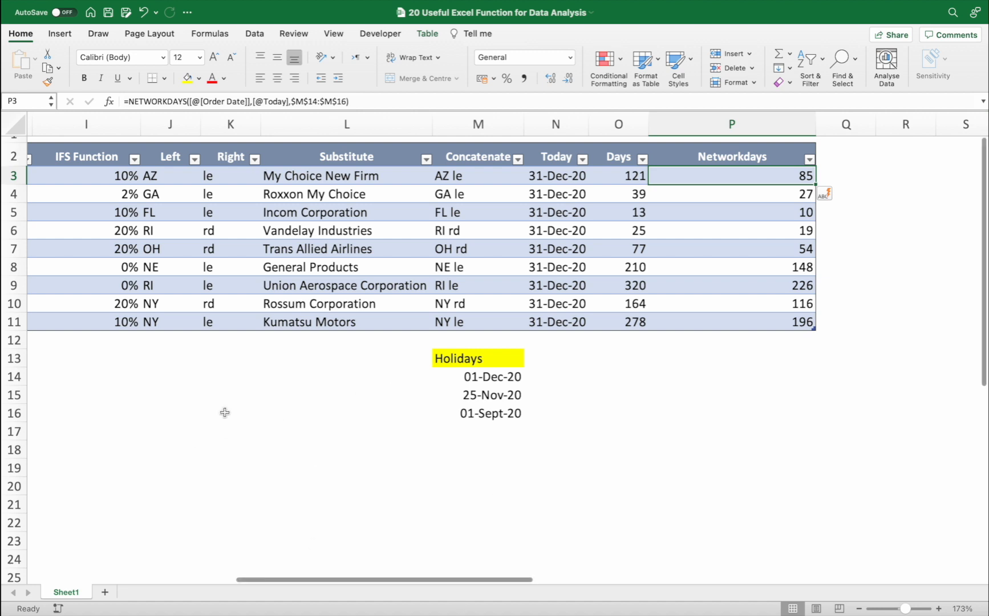
- Enter a UNIQUE formula in J15 that lists the distinct values of the Sales Rep column
{"action": "scroll", "coordinate": [225, 412], "scroll_direction": "left", "scroll_amount": 3}
{"action": "scroll", "coordinate": [225, 412], "scroll_direction": "left", "scroll_amount": 1}
{"action": "left_click", "coordinate": [370, 386]}
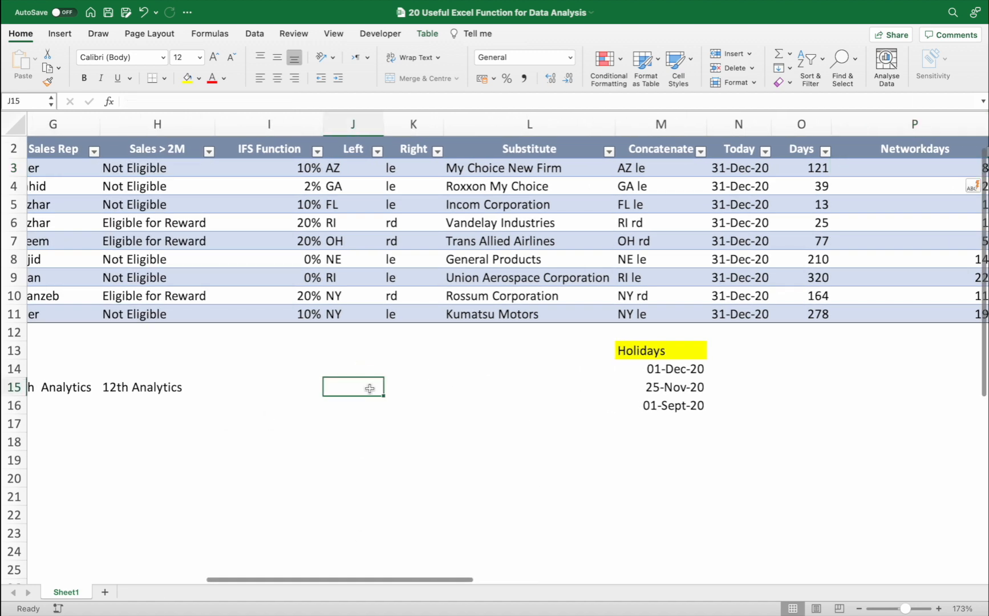
{"action": "type", "text": "=uni"}
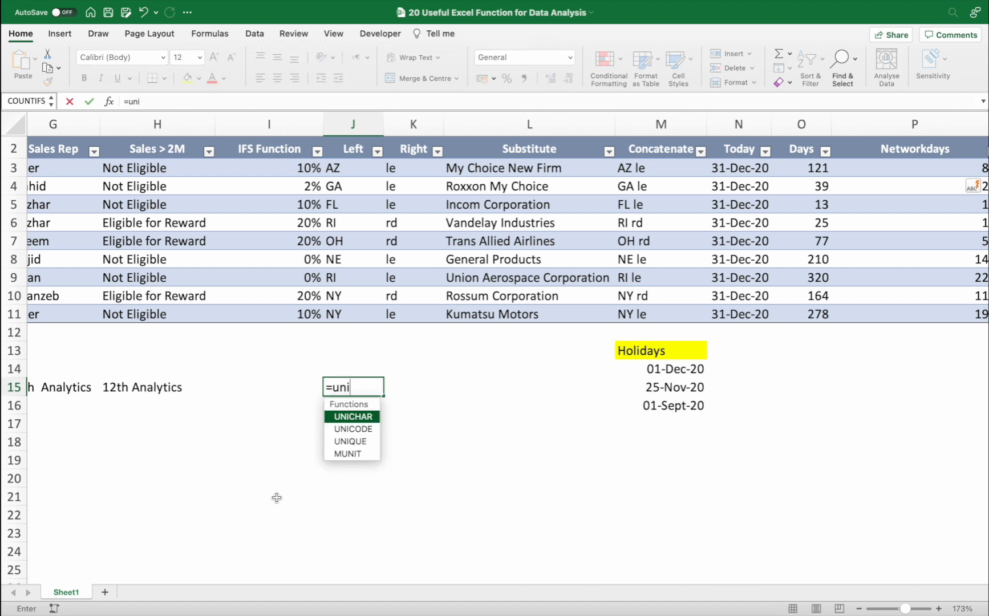
{"action": "type", "text": "q"}
{"action": "key", "text": "Tab"}
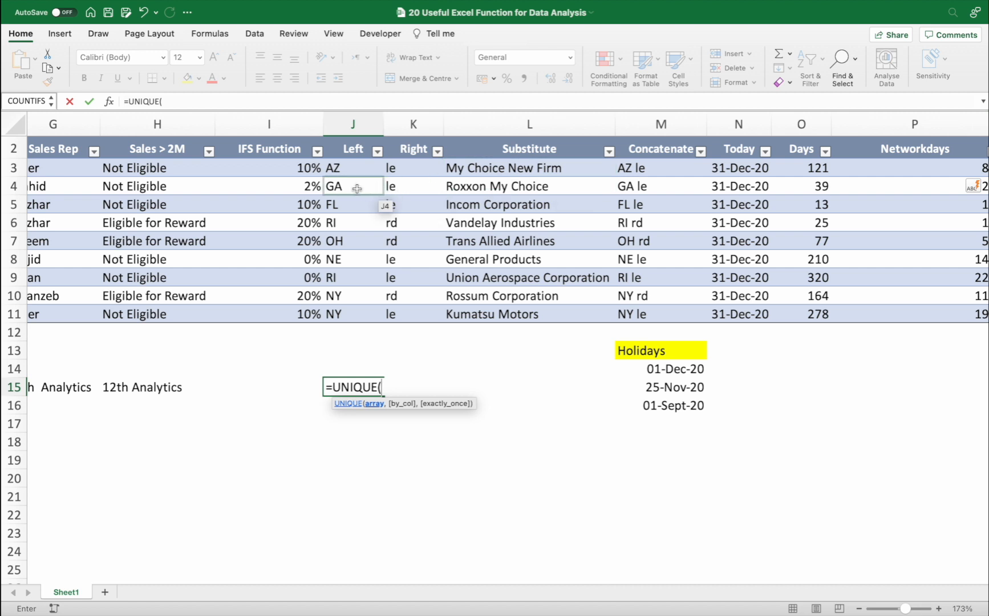
{"action": "scroll", "coordinate": [357, 189], "scroll_direction": "left", "scroll_amount": 5}
{"action": "left_click_drag", "start_coordinate": [201, 181], "coordinate": [191, 322]}
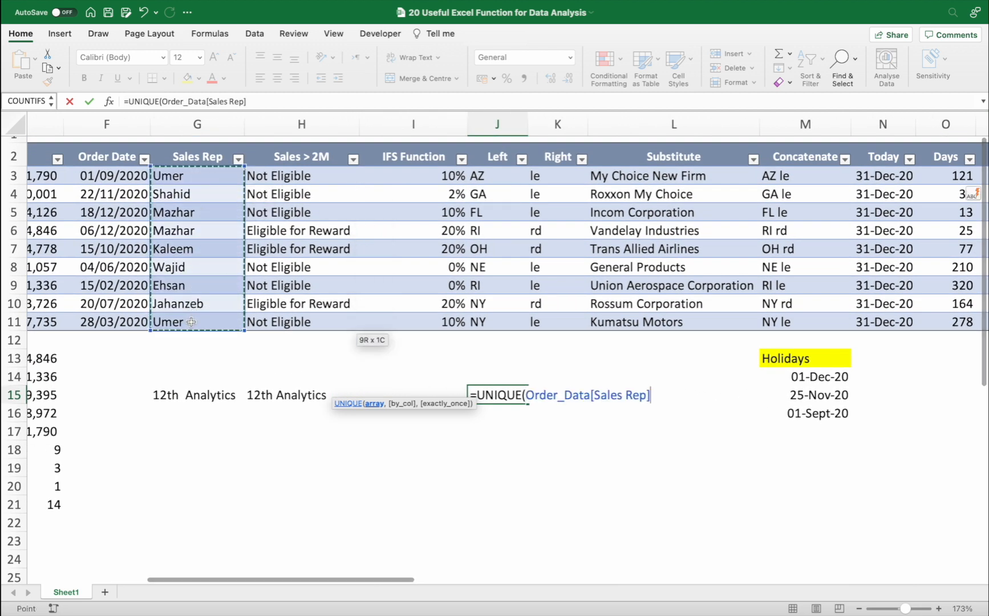
{"action": "key", "text": "Return"}
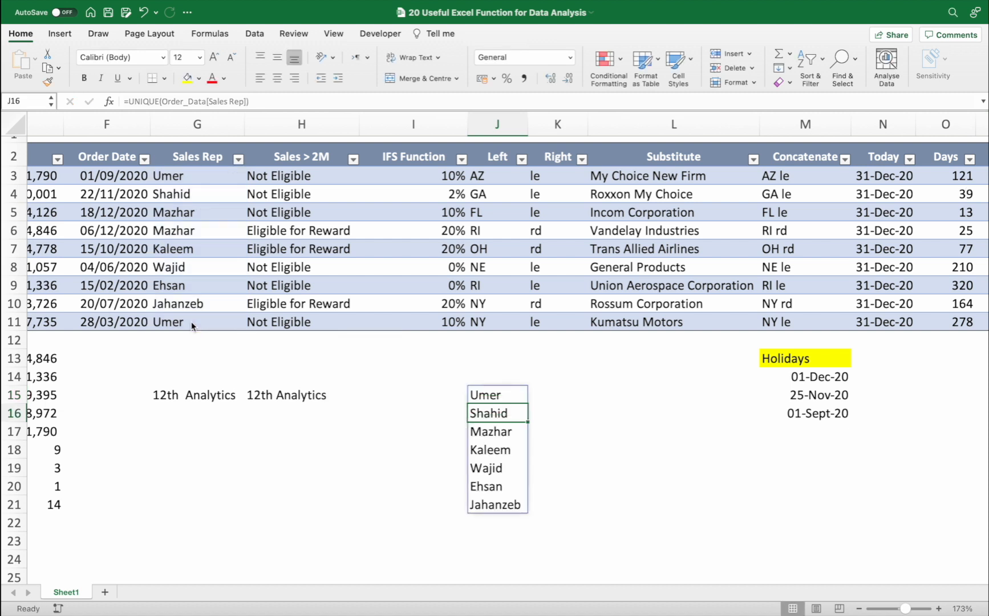
{"action": "left_click", "coordinate": [493, 393]}
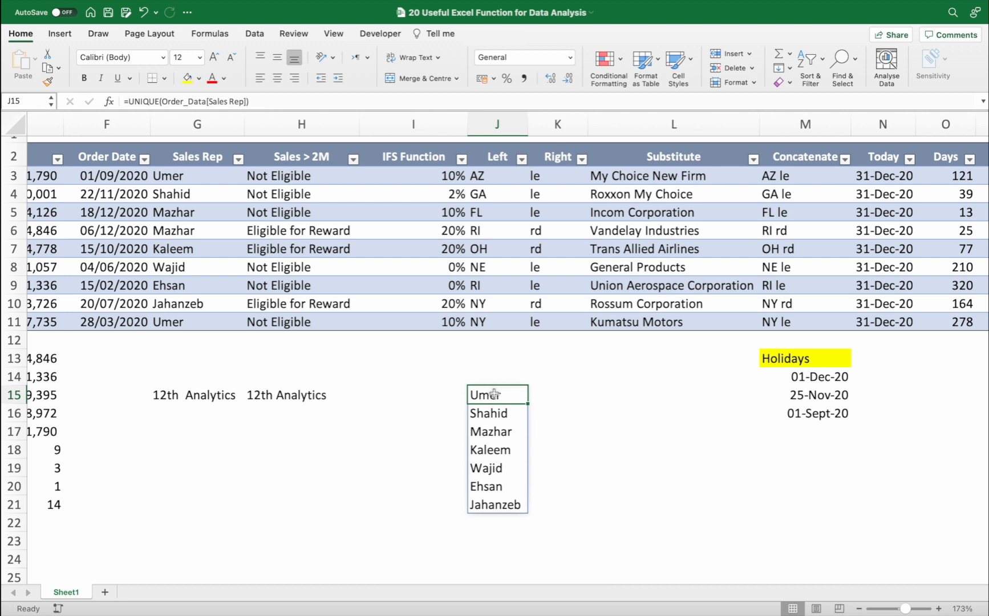
- Enter a UNIQUE formula in K15 on the Today column and format the cell as Short Date
{"action": "left_click", "coordinate": [582, 393]}
{"action": "type", "text": "=uniq"}
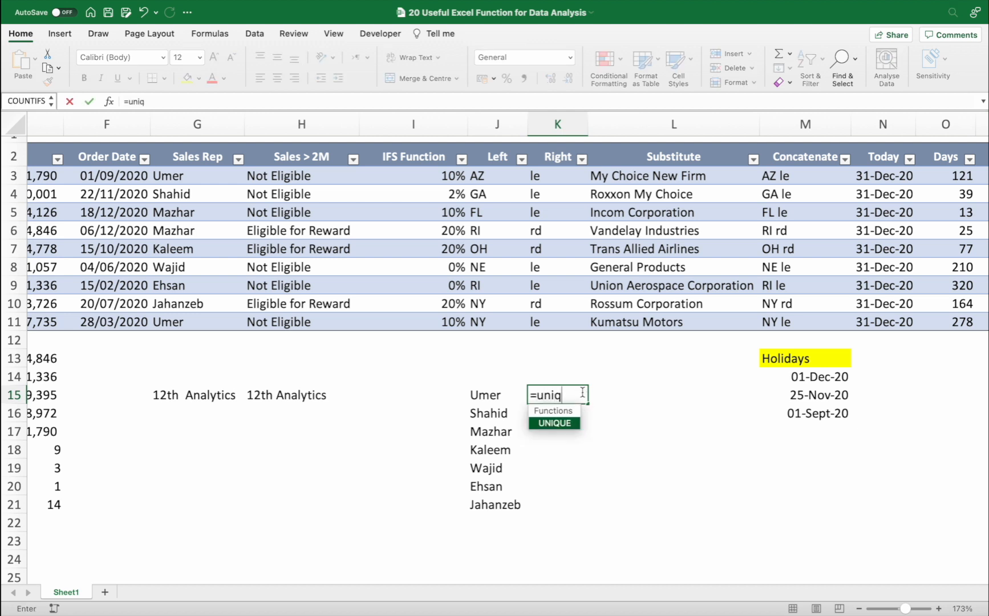
{"action": "key", "text": "Tab"}
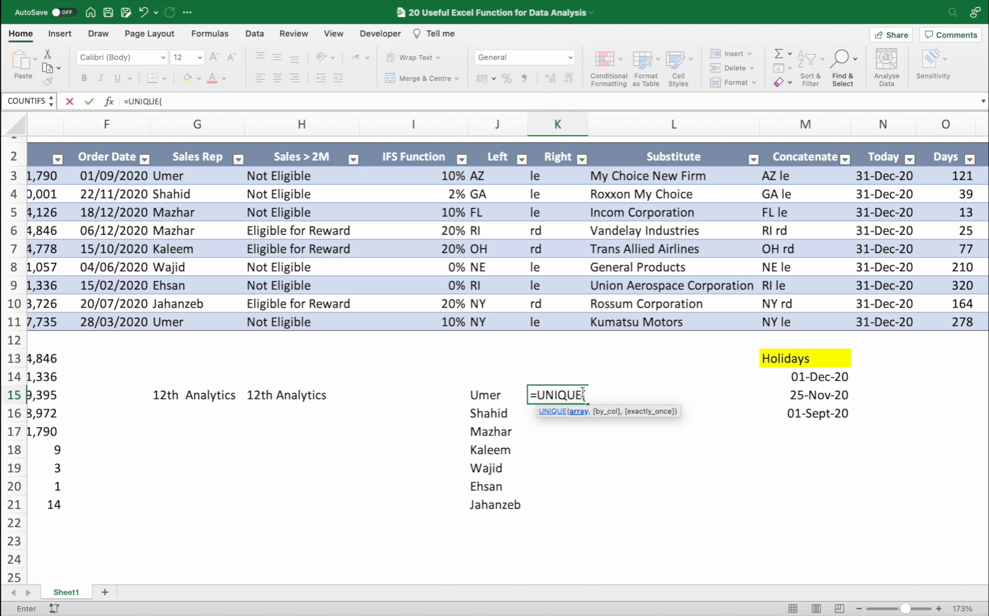
{"action": "left_click_drag", "start_coordinate": [892, 177], "coordinate": [893, 322]}
{"action": "key", "text": "Return"}
{"action": "key", "text": "Up"}
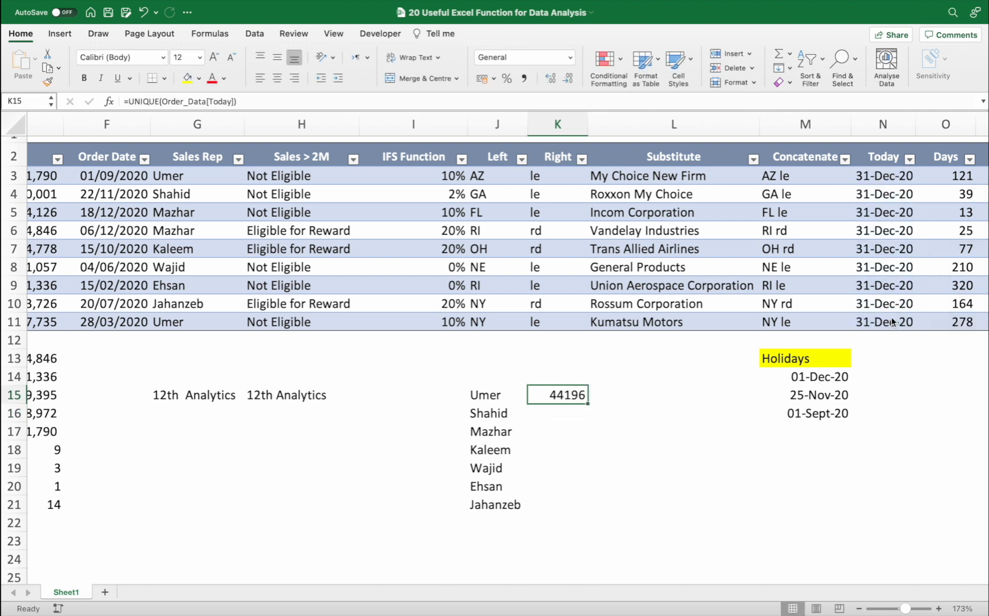
{"action": "left_click", "coordinate": [570, 58]}
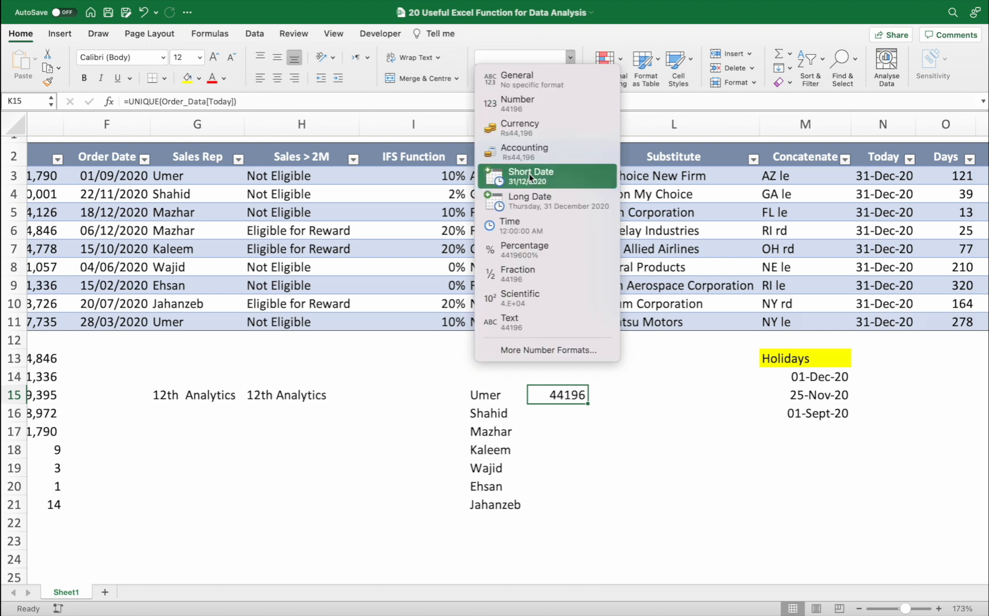
{"action": "left_click", "coordinate": [544, 175]}
{"action": "scroll", "coordinate": [489, 277], "scroll_direction": "left", "scroll_amount": 2}
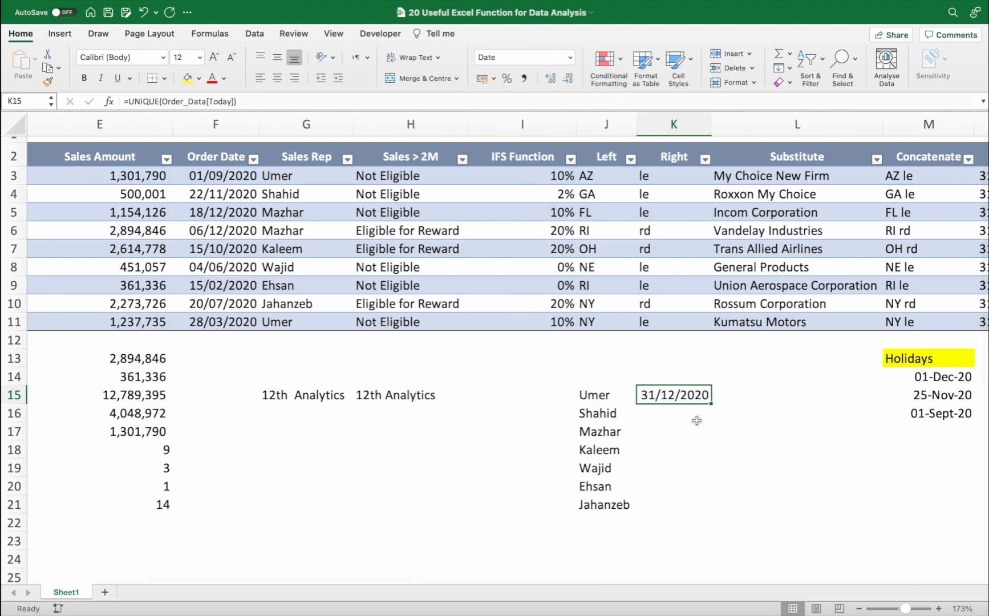
- Change the Today date in N4 to 1 Jan 2020
{"action": "scroll", "coordinate": [696, 420], "scroll_direction": "down", "scroll_amount": 1}
{"action": "scroll", "coordinate": [696, 420], "scroll_direction": "right", "scroll_amount": 2}
{"action": "scroll", "coordinate": [697, 420], "scroll_direction": "right", "scroll_amount": 2}
{"action": "scroll", "coordinate": [696, 420], "scroll_direction": "up", "scroll_amount": 1}
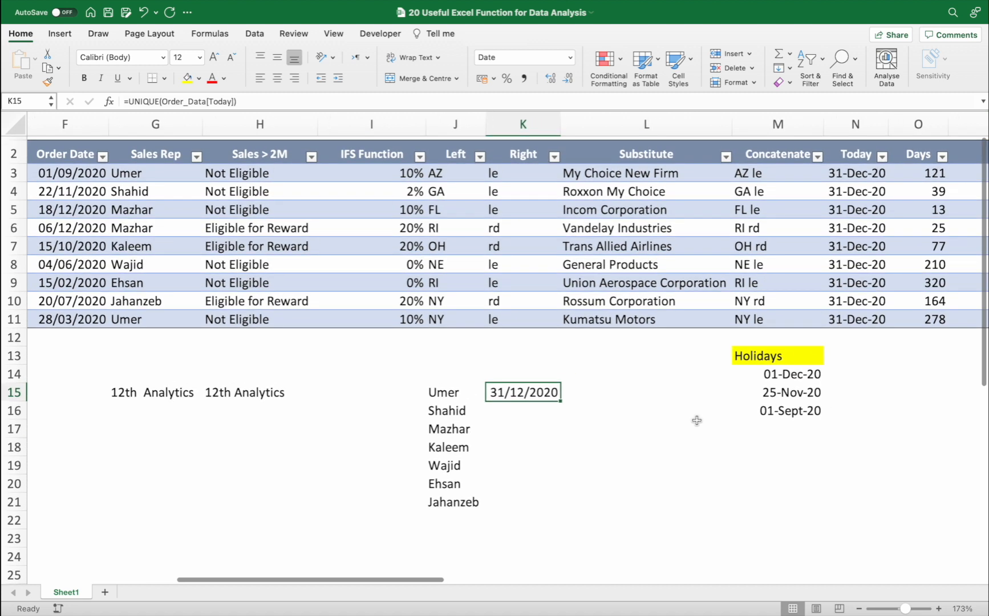
{"action": "left_click", "coordinate": [854, 192]}
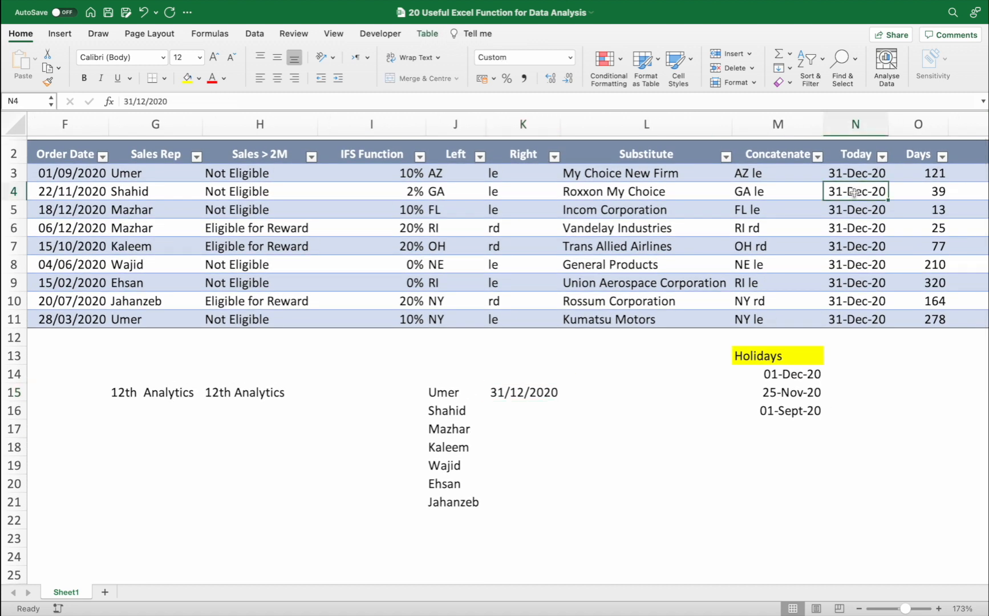
{"action": "type", "text": "1 j"}
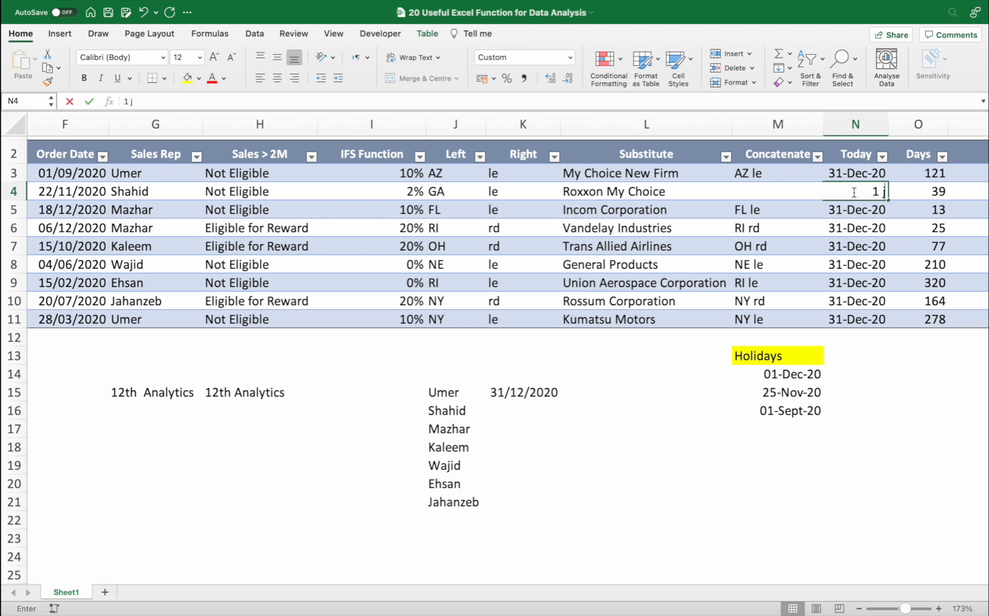
{"action": "type", "text": "an 2020"}
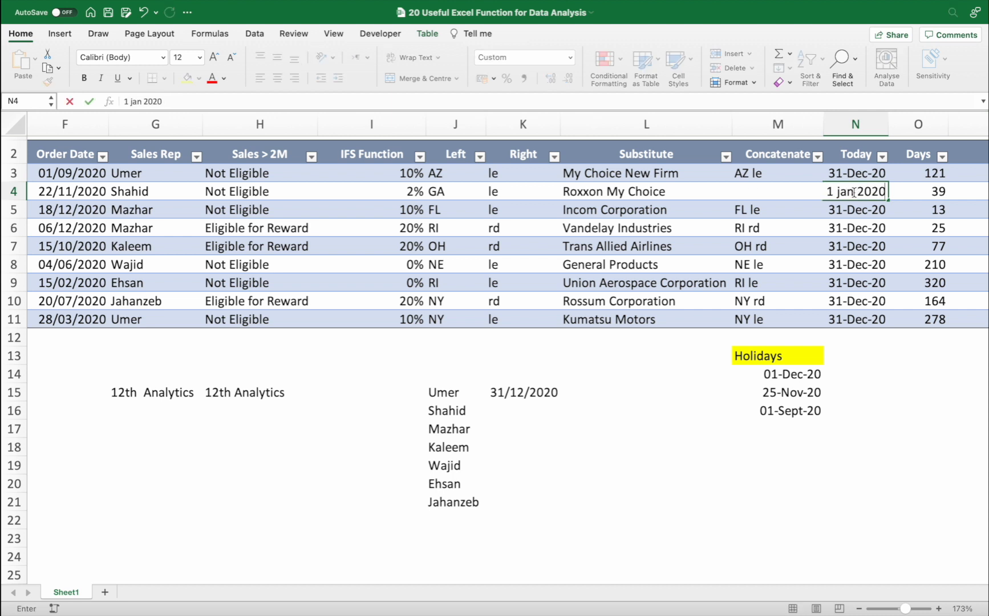
{"action": "key", "text": "Return"}
- Copy the date format of K15 to K16 and select both unique dates
{"action": "left_click", "coordinate": [521, 394]}
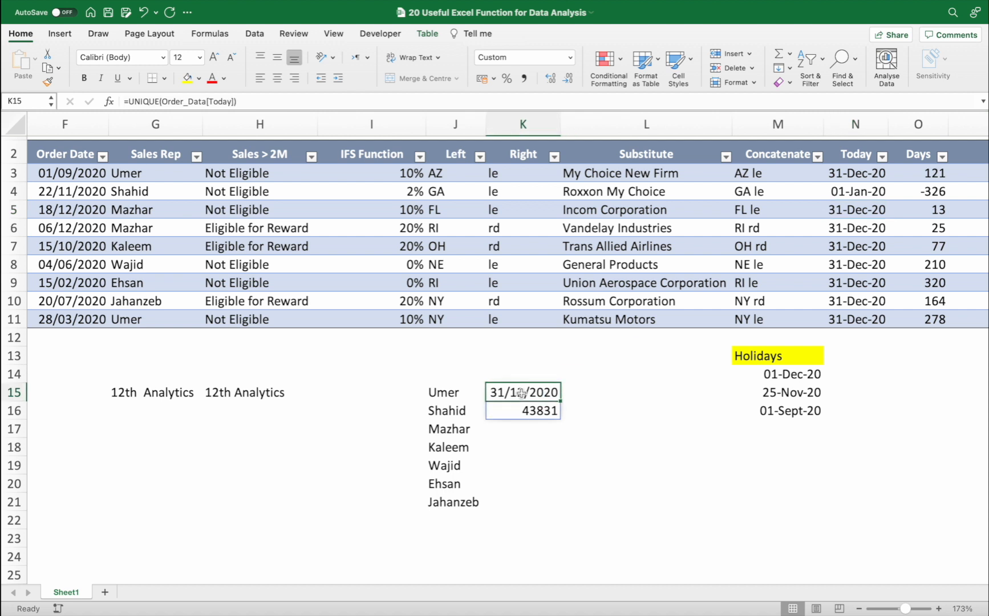
{"action": "left_click", "coordinate": [48, 82]}
{"action": "left_click", "coordinate": [513, 408]}
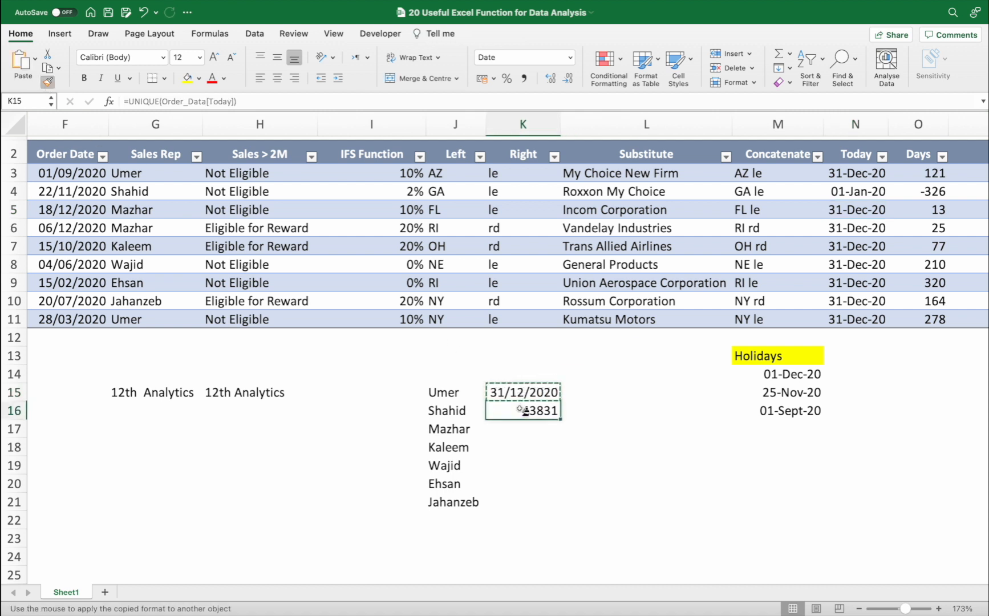
{"action": "left_click", "coordinate": [522, 463]}
{"action": "left_click_drag", "start_coordinate": [531, 394], "coordinate": [531, 411]}
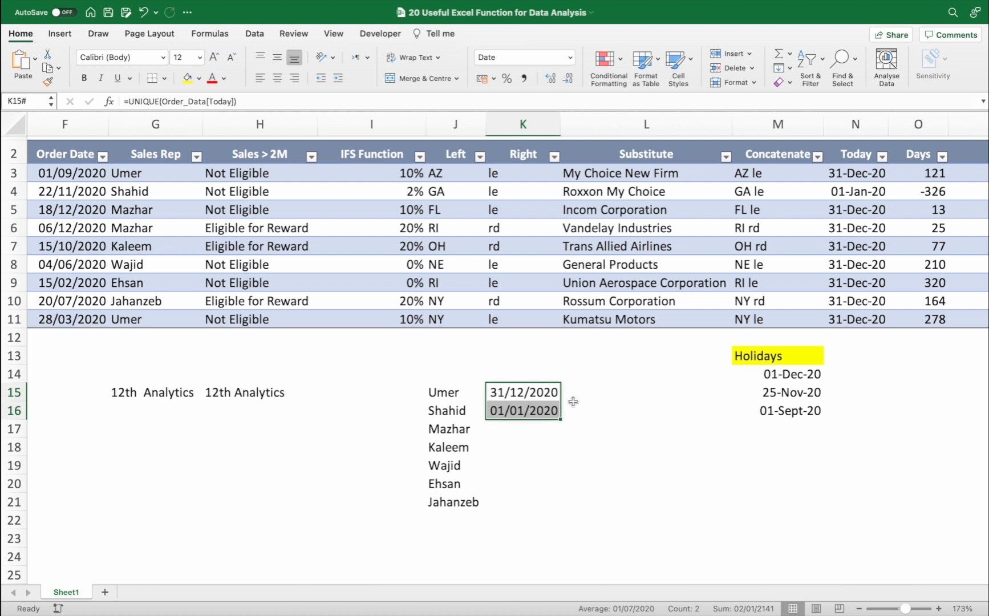
{"action": "scroll", "coordinate": [142, 428], "scroll_direction": "left", "scroll_amount": 5}
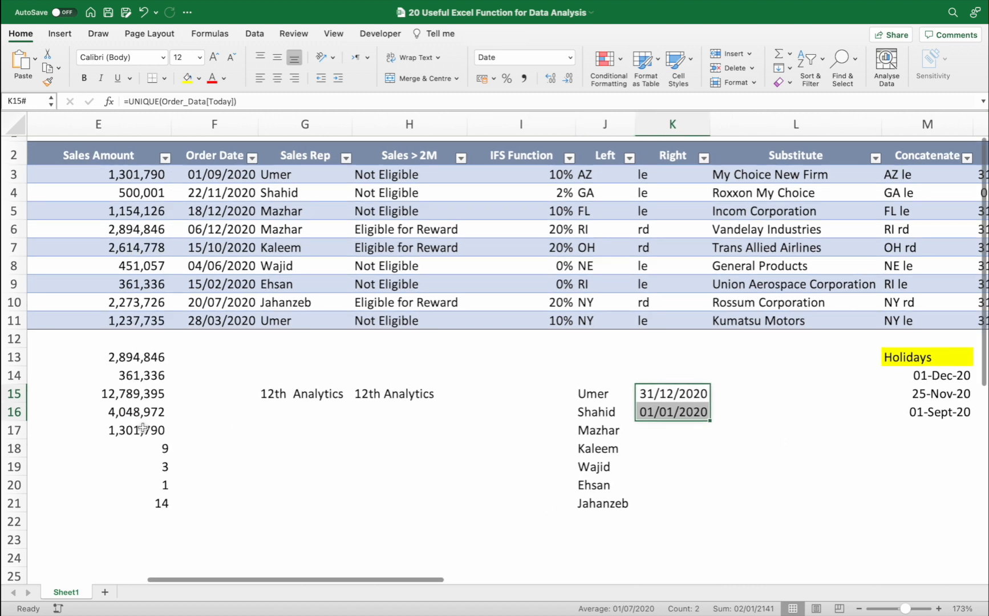
{"action": "scroll", "coordinate": [142, 428], "scroll_direction": "left", "scroll_amount": 2}
{"action": "left_click", "coordinate": [337, 392]}
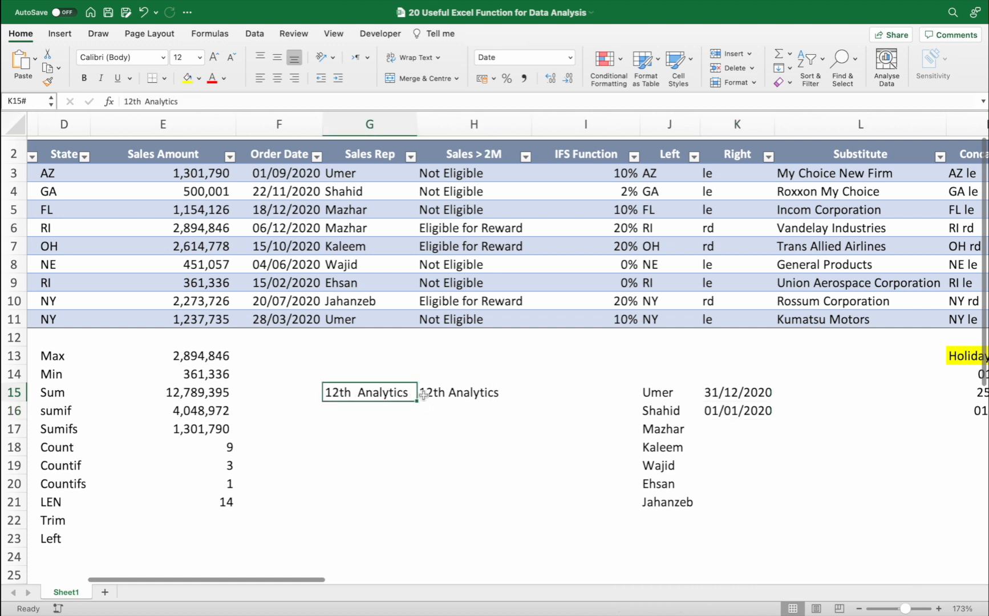
{"action": "left_click", "coordinate": [423, 395], "text": "shift"}
{"action": "key", "text": "Delete"}
{"action": "left_click", "coordinate": [327, 409]}
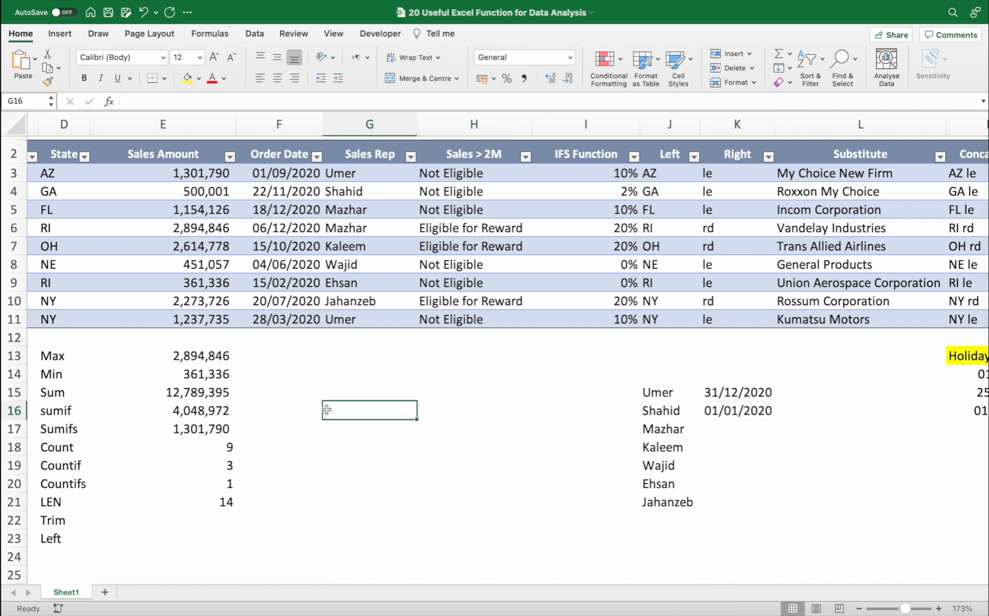
{"action": "key", "text": "super+z"}
- Enter a LOOKUP formula in G19 matching the first sales rep's name in Sales Rep and returning Sales Amount, formatted as Accounting without decimals
{"action": "left_click", "coordinate": [325, 458]}
{"action": "type", "text": "=look"}
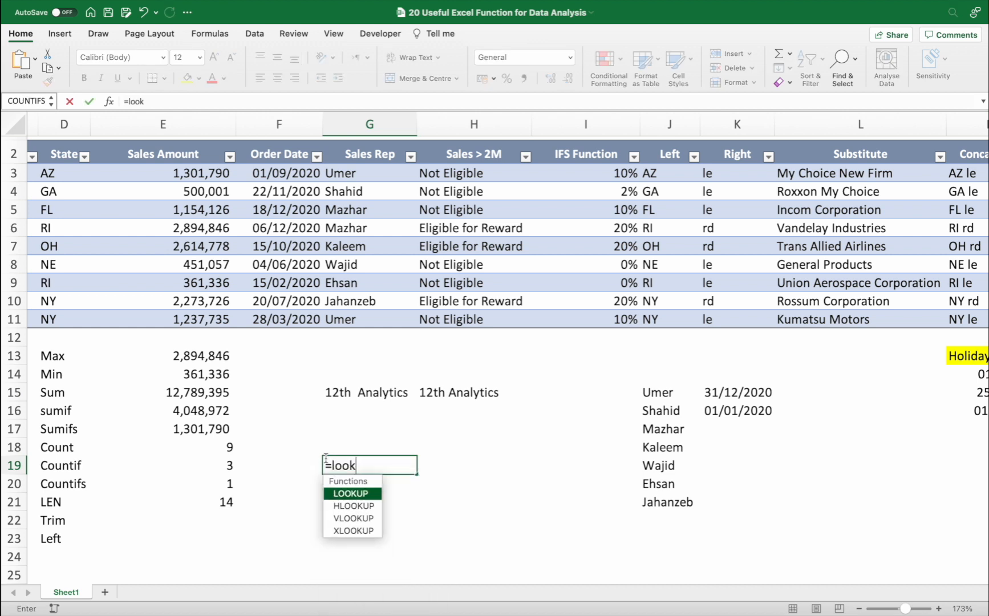
{"action": "key", "text": "Tab"}
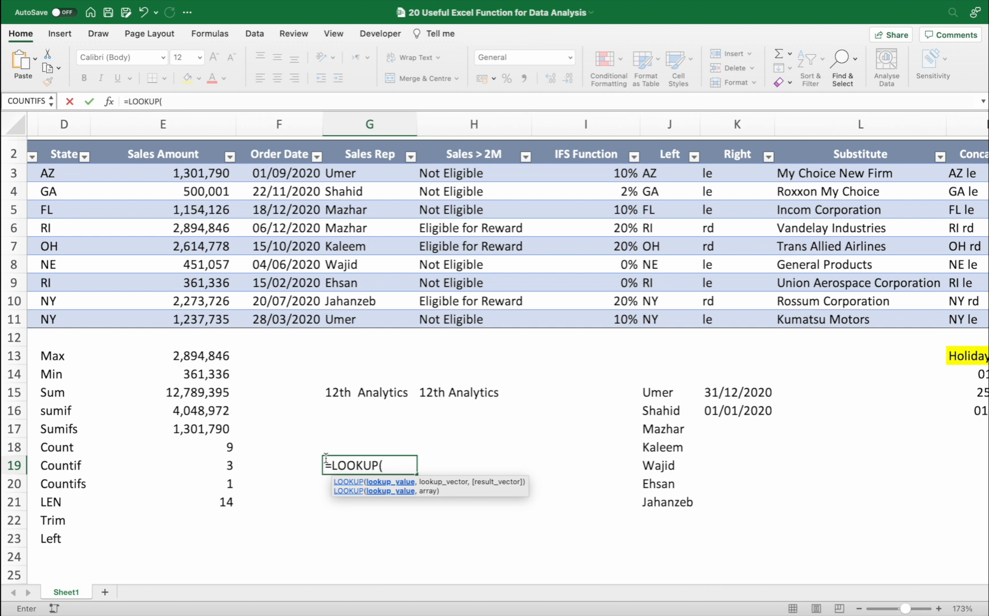
{"action": "type", "text": "\"Umer\","}
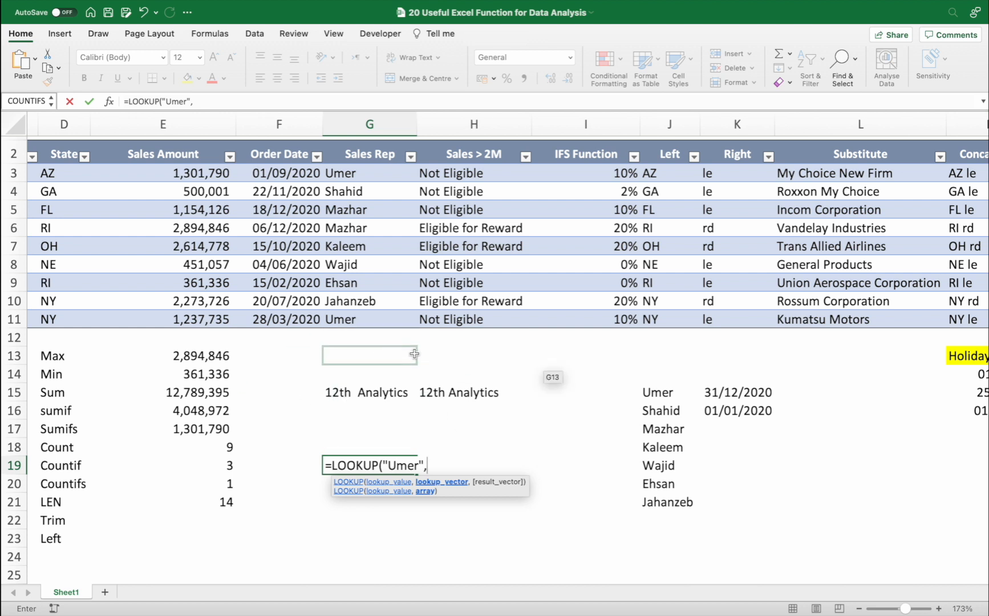
{"action": "left_click_drag", "start_coordinate": [376, 178], "coordinate": [367, 319]}
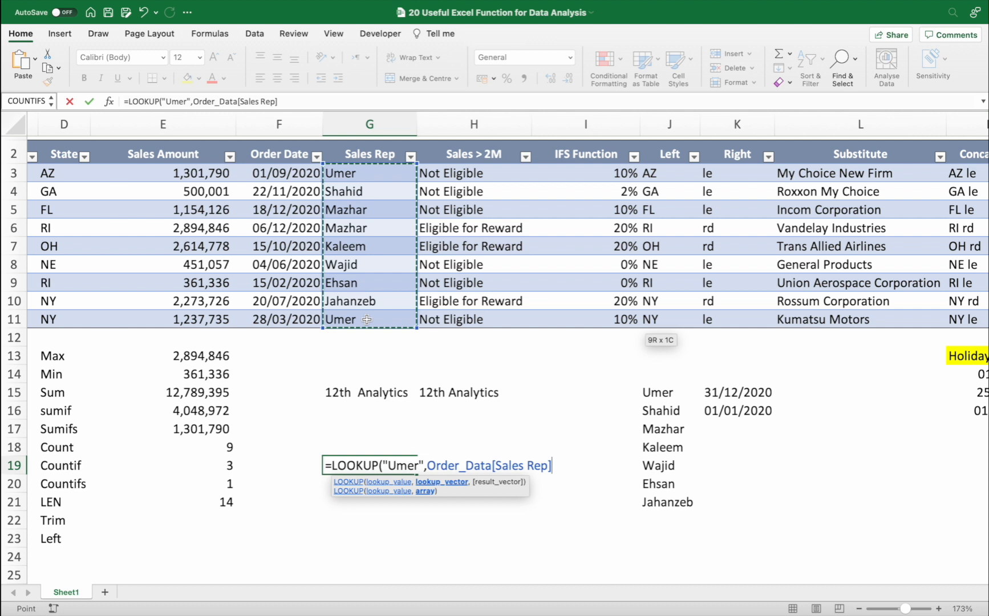
{"action": "type", "text": ","}
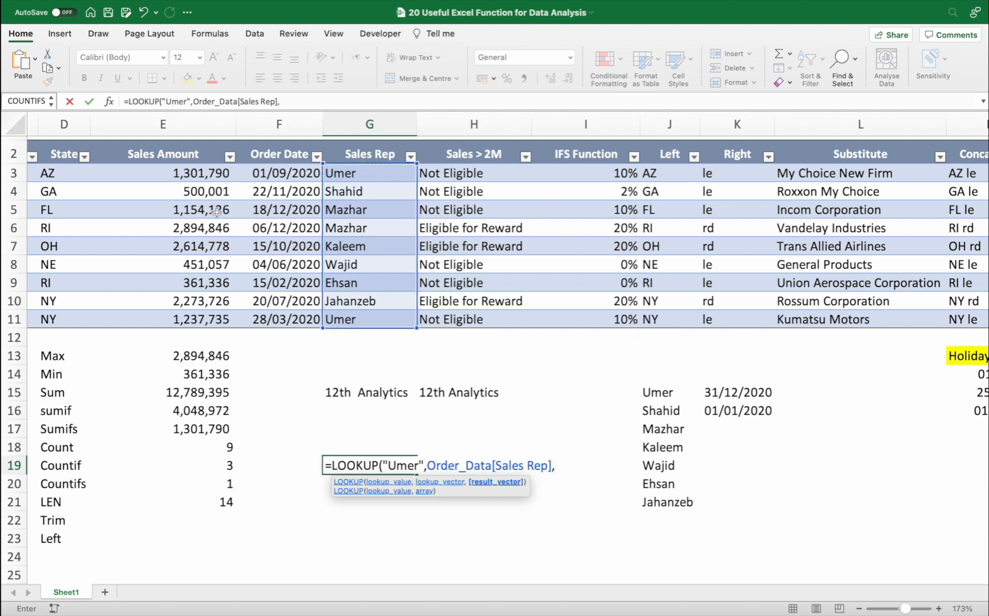
{"action": "left_click_drag", "start_coordinate": [210, 173], "coordinate": [202, 320]}
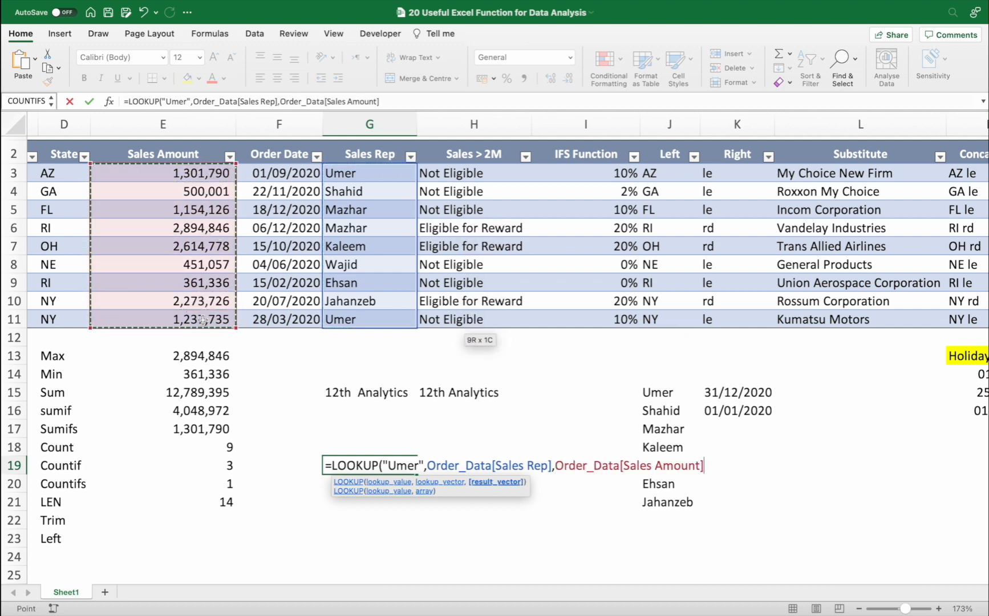
{"action": "type", "text": ")"}
{"action": "key", "text": "Return"}
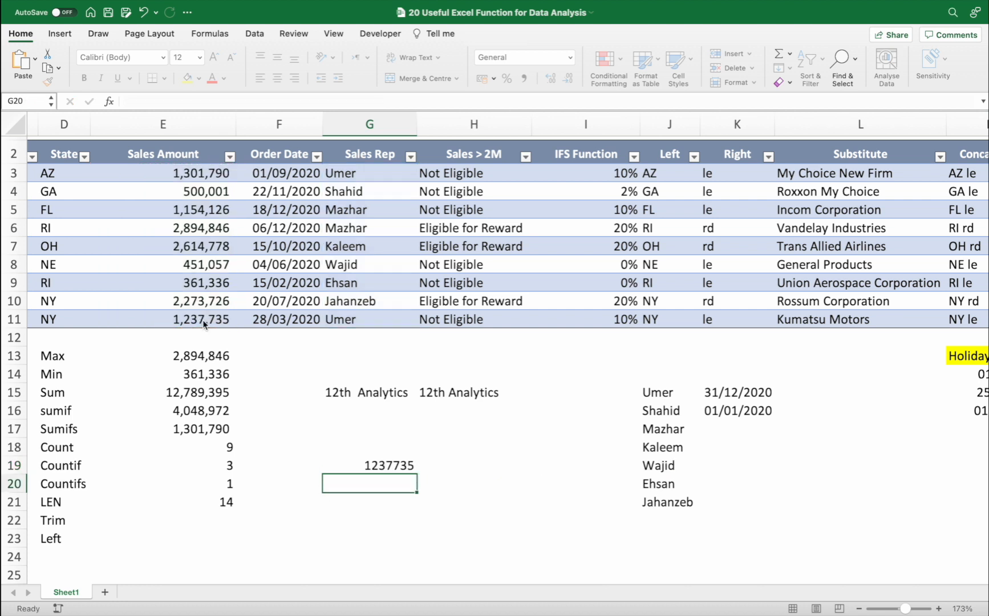
{"action": "key", "text": "Up"}
{"action": "left_click", "coordinate": [519, 82]}
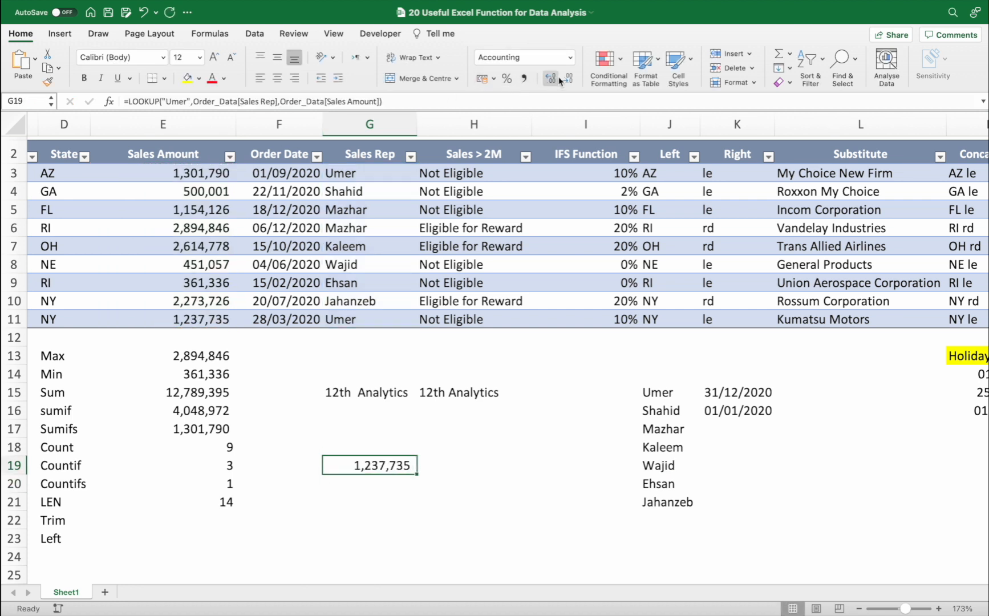
- Open the LOOKUP formula in G19 for editing
{"action": "double_click", "coordinate": [378, 464]}
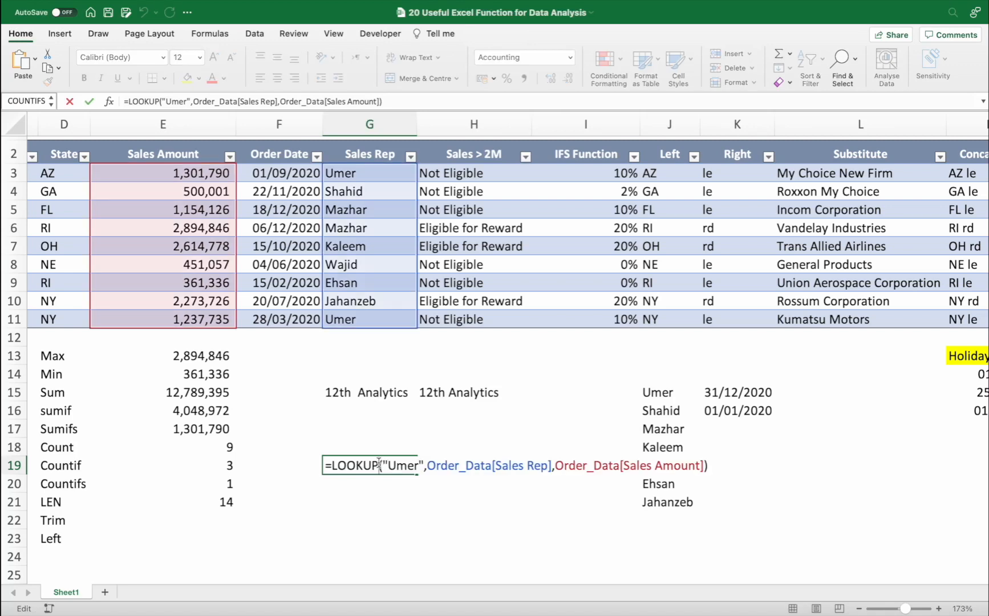